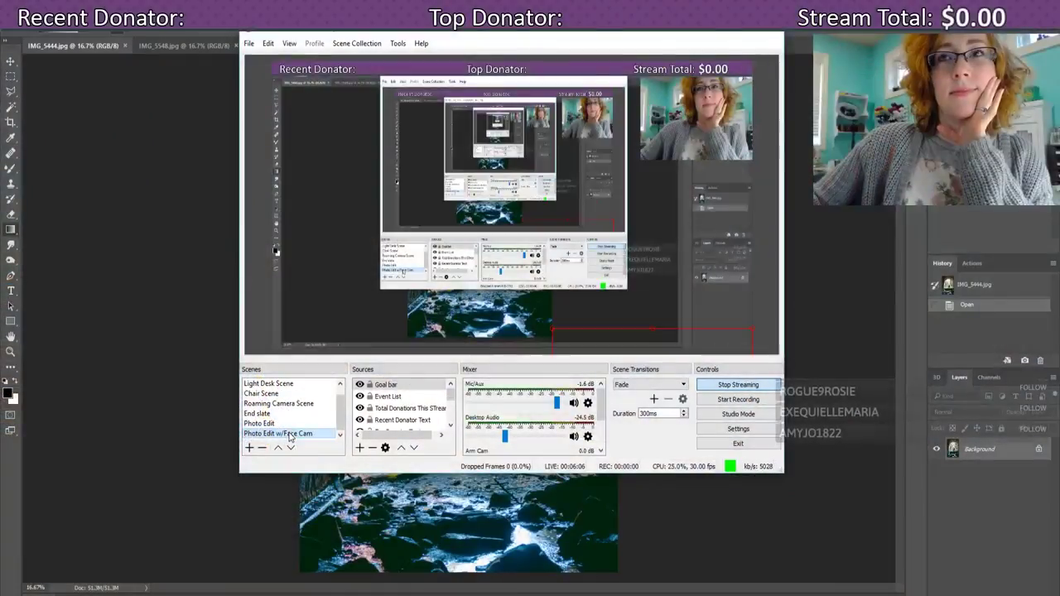
- Switch away from the floating OBS window with Alt+Tab to reveal the tunnel photo
{"action": "key", "text": "alt+Tab"}
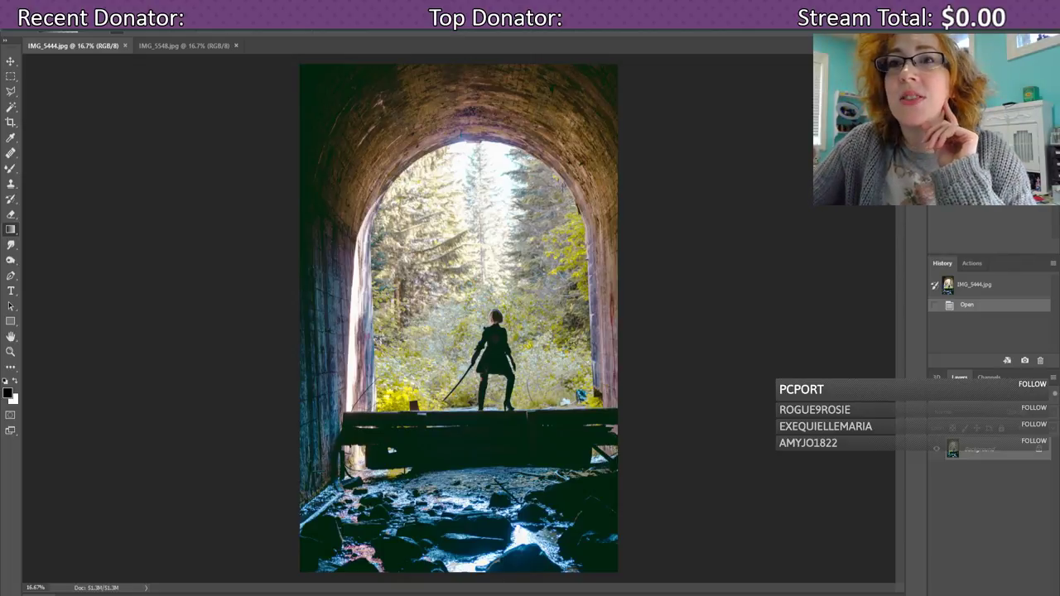
{"action": "mouse_move", "coordinate": [419, 592]}
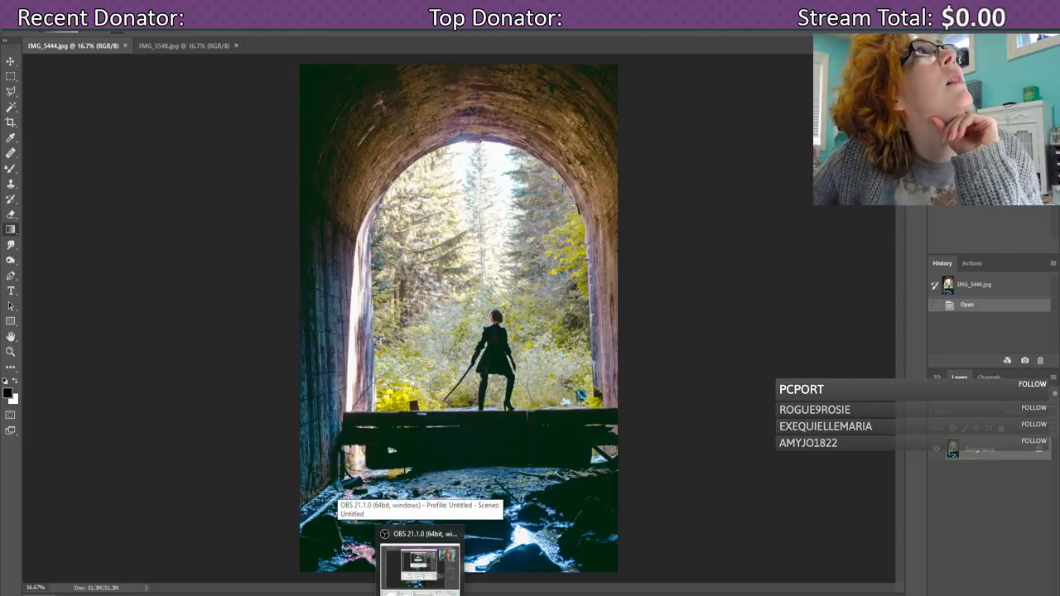
- Bring OBS forward and check the Mic/Aux device list, leaving it on Default
{"action": "left_click", "coordinate": [420, 567]}
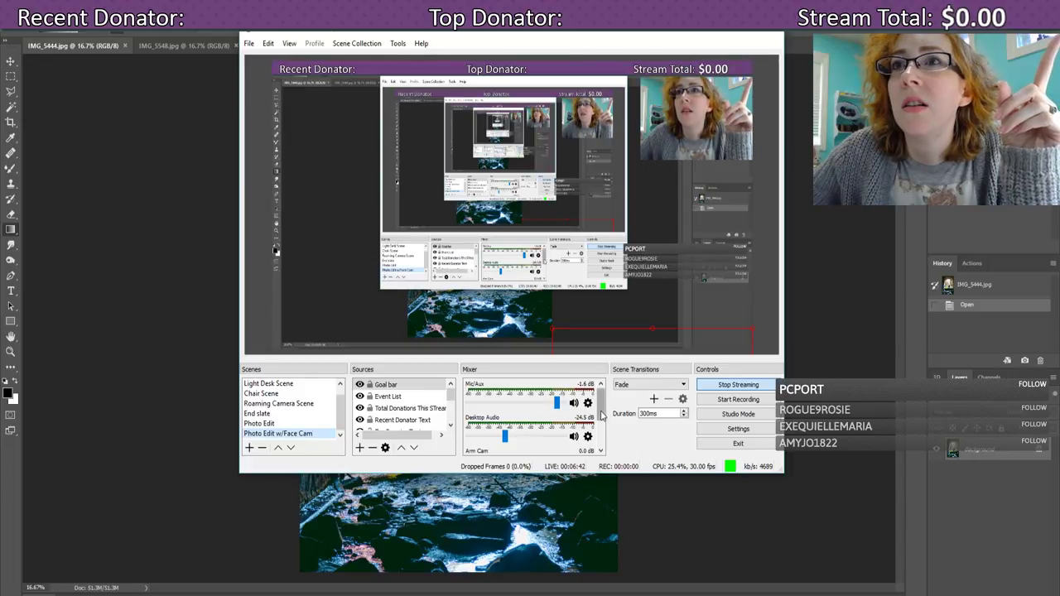
{"action": "scroll", "coordinate": [601, 421], "scroll_direction": "down", "scroll_amount": 1}
{"action": "mouse_move", "coordinate": [601, 421]}
{"action": "left_mouse_down"}
{"action": "mouse_move", "coordinate": [601, 444]}
{"action": "mouse_move", "coordinate": [601, 428]}
{"action": "left_mouse_up"}
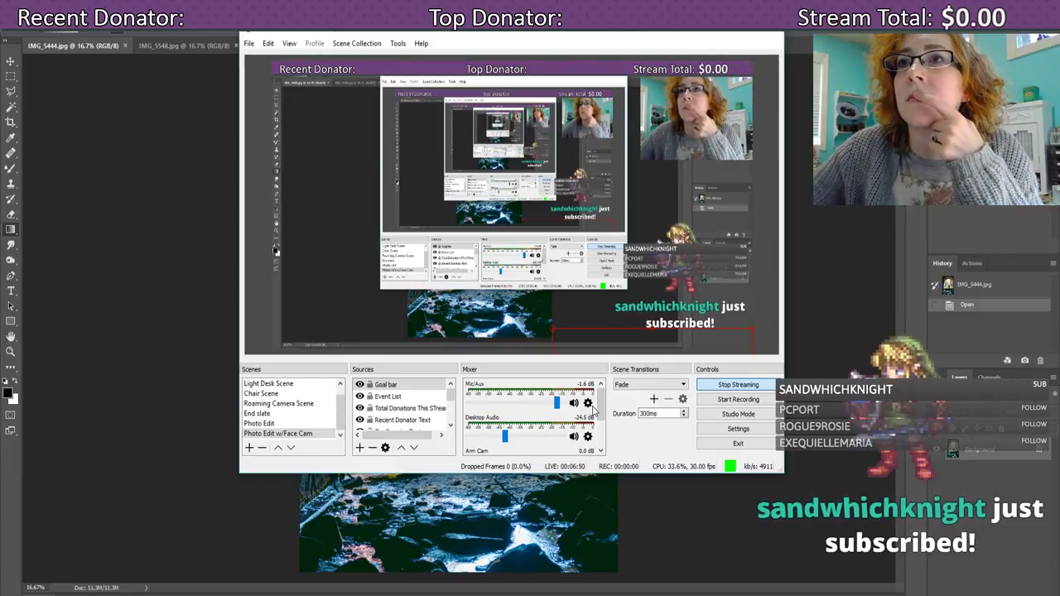
{"action": "right_click", "coordinate": [593, 408]}
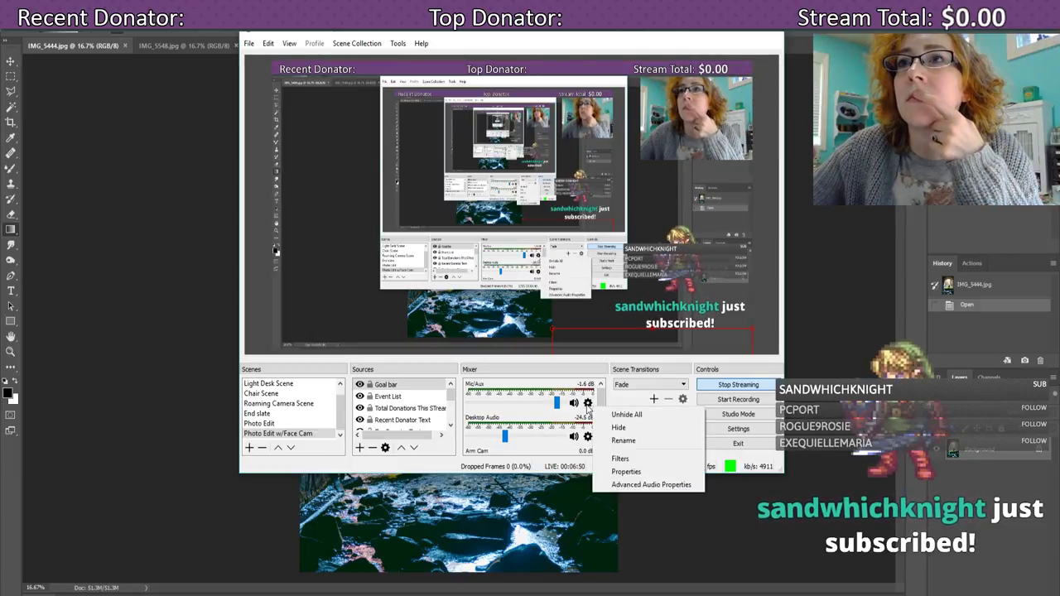
{"action": "left_click", "coordinate": [625, 471]}
{"action": "left_click", "coordinate": [414, 326]}
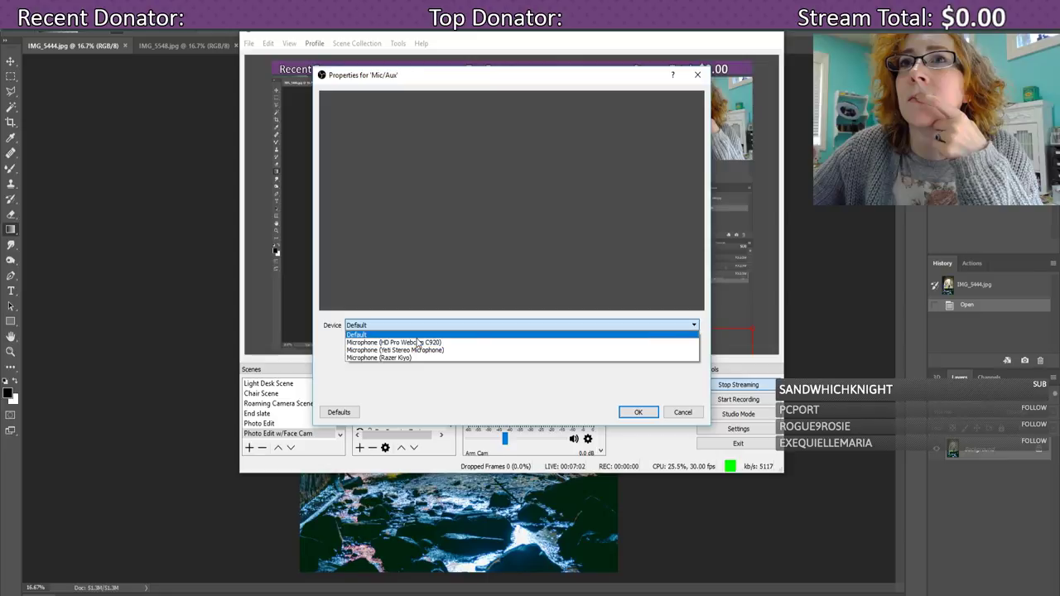
{"action": "left_click", "coordinate": [418, 335]}
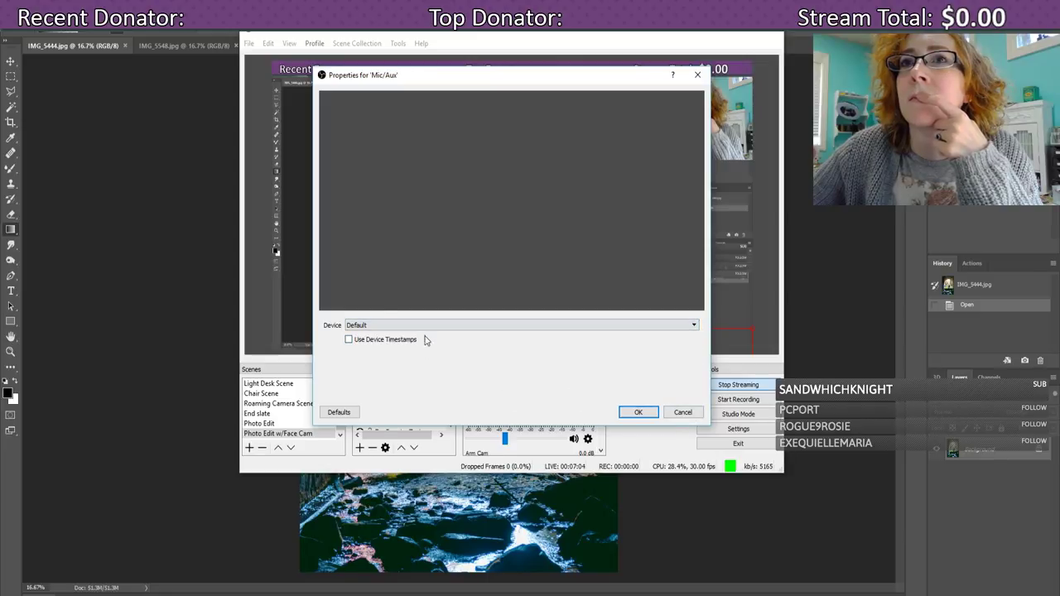
{"action": "left_click", "coordinate": [681, 412]}
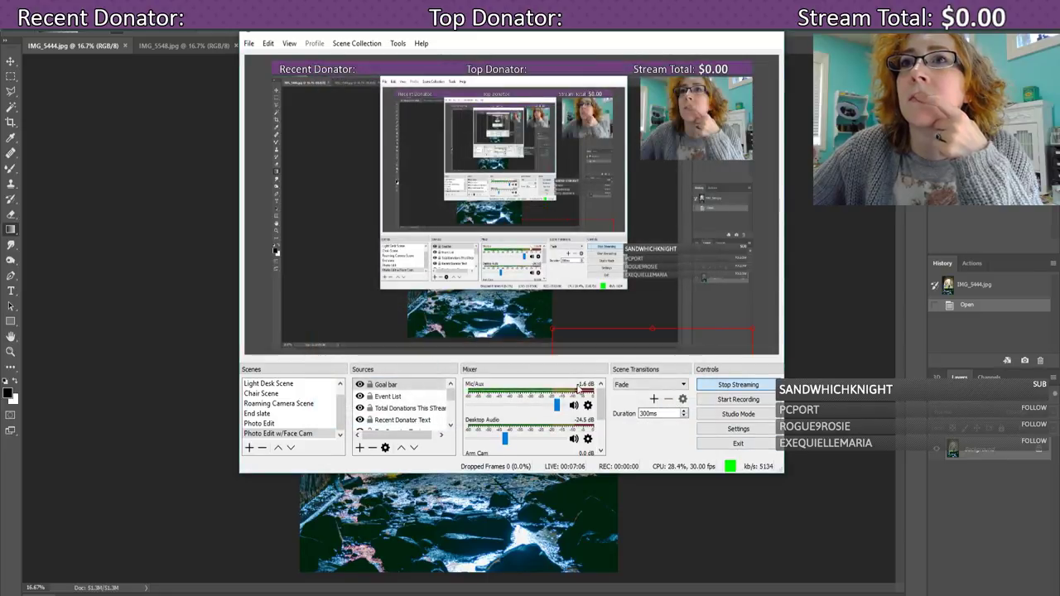
- Set the Mic/Aux source's device to the Yeti Stereo Microphone
{"action": "left_click", "coordinate": [588, 407]}
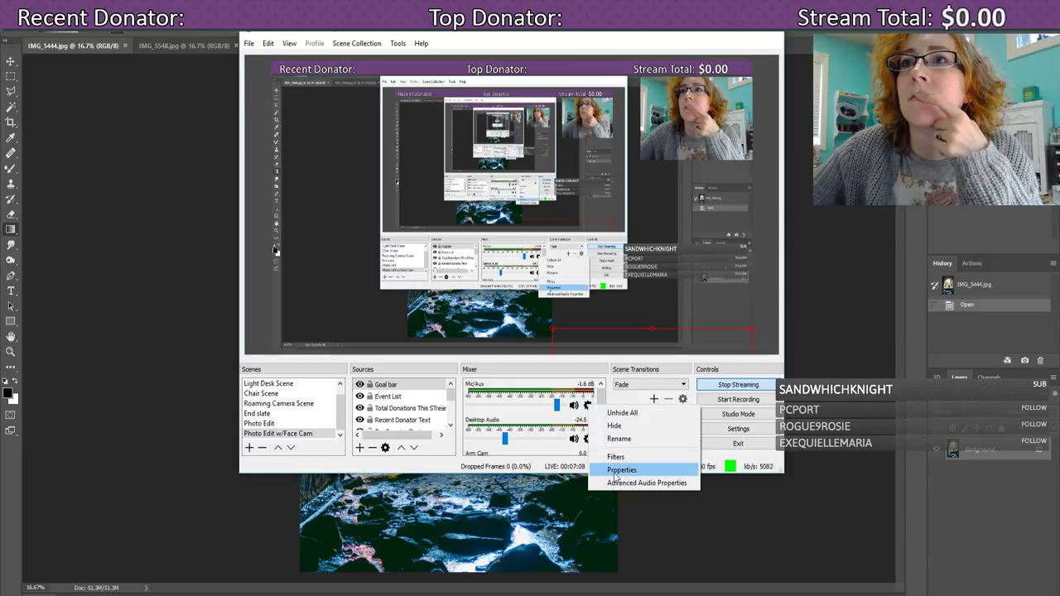
{"action": "left_click", "coordinate": [614, 468]}
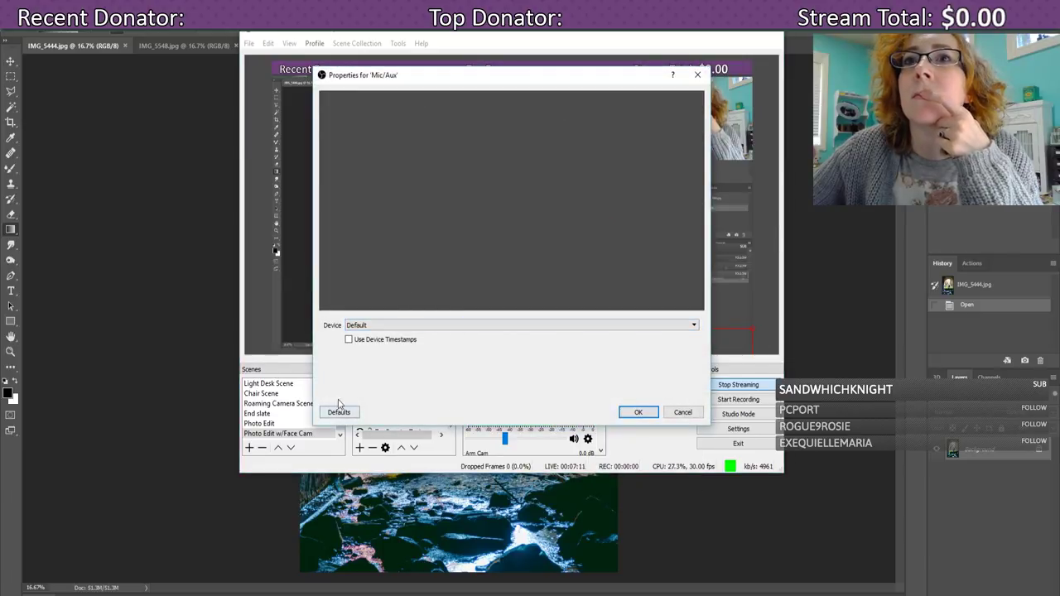
{"action": "left_click", "coordinate": [414, 325]}
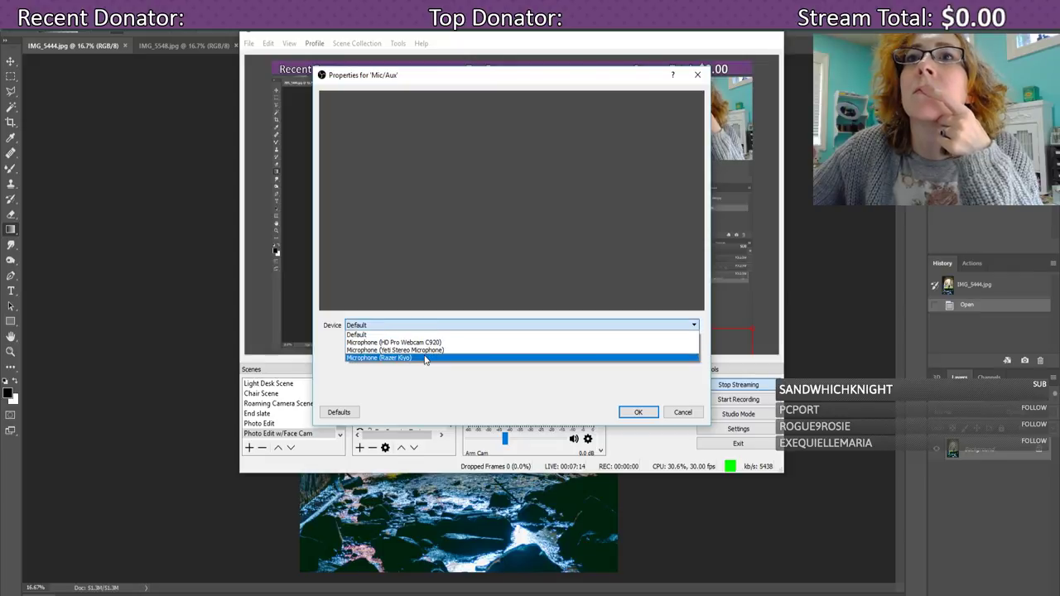
{"action": "left_click", "coordinate": [423, 350]}
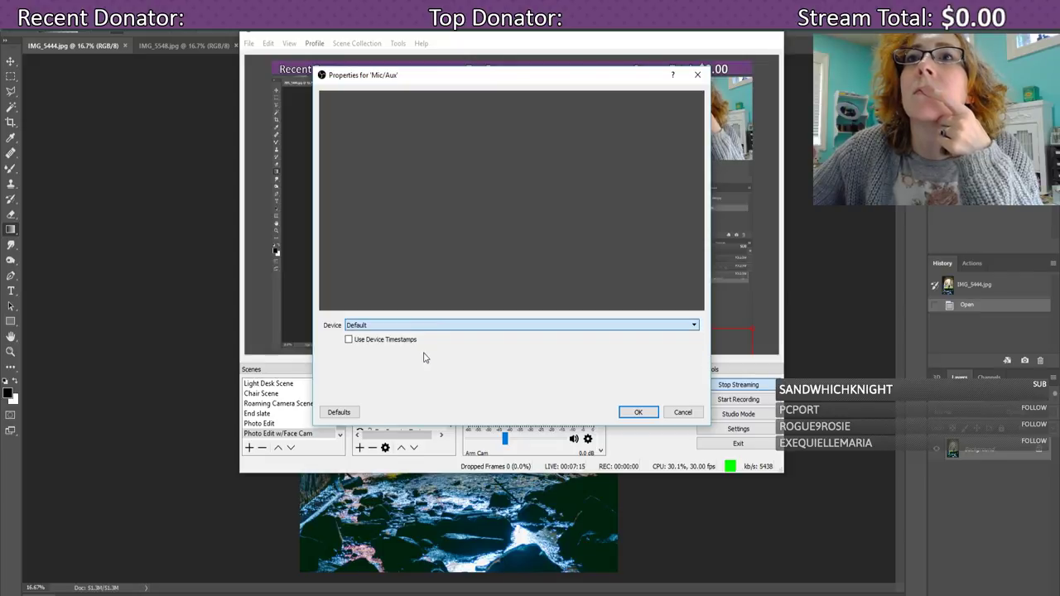
{"action": "left_click", "coordinate": [636, 413]}
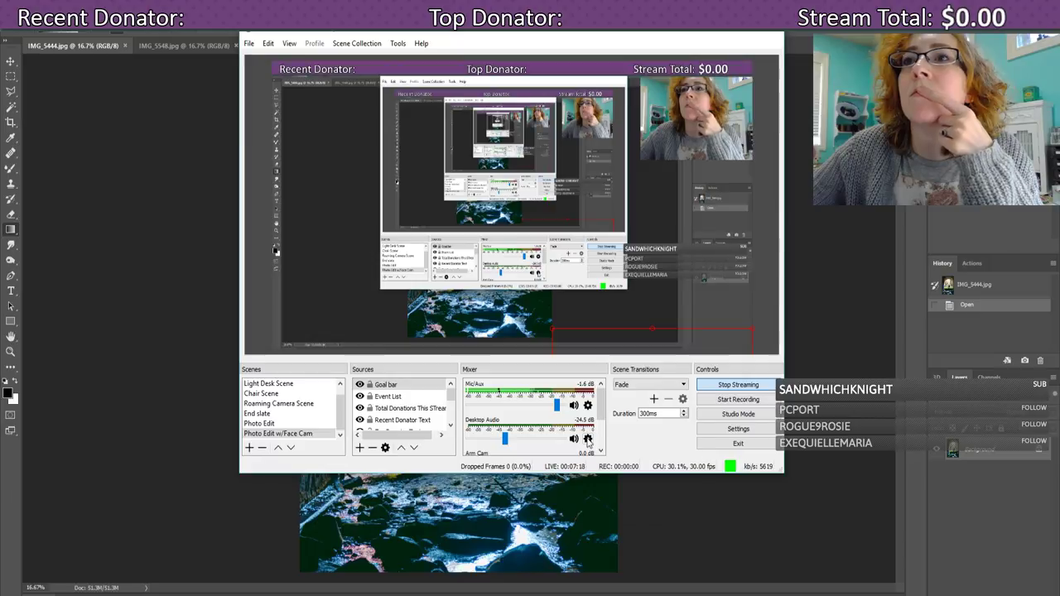
- Set the Desktop Audio source's device to HP VH240a
{"action": "left_click", "coordinate": [588, 439]}
{"action": "left_click", "coordinate": [621, 501]}
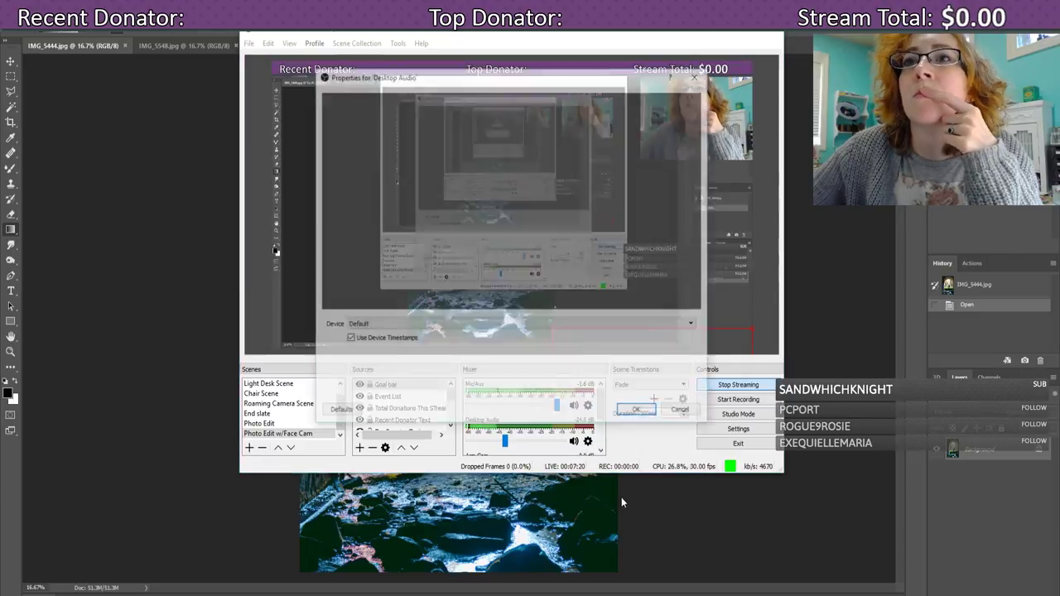
{"action": "left_click", "coordinate": [410, 325]}
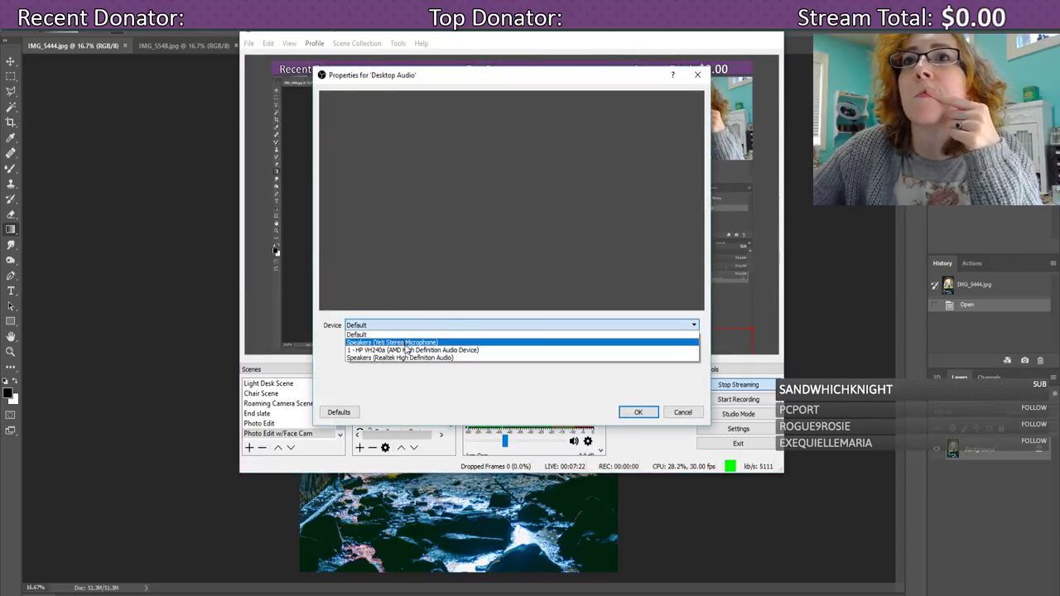
{"action": "left_click", "coordinate": [408, 349]}
{"action": "left_click", "coordinate": [414, 326]}
{"action": "left_click", "coordinate": [420, 361]}
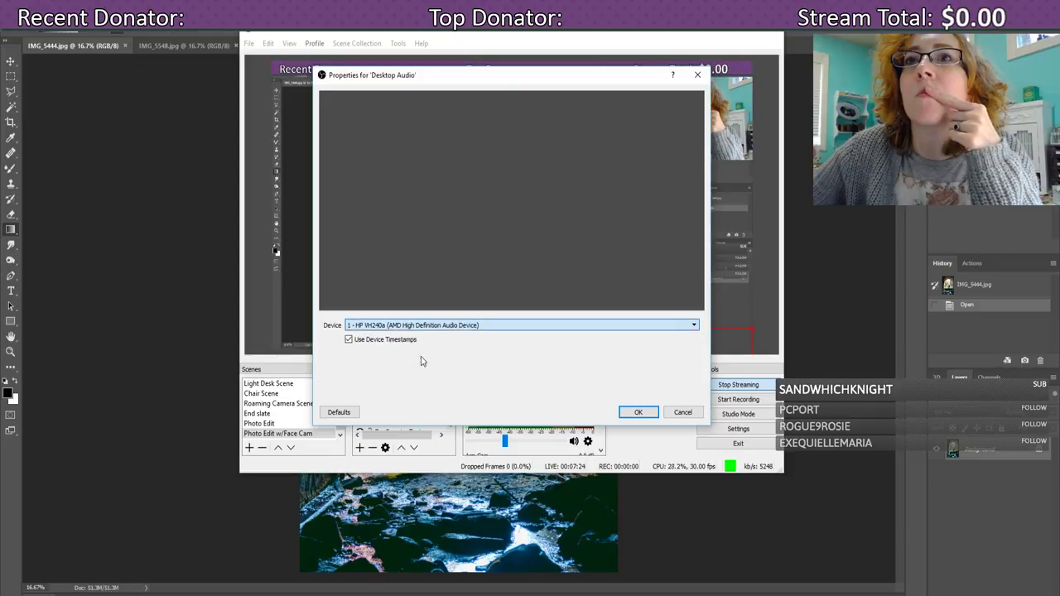
{"action": "left_click", "coordinate": [638, 411]}
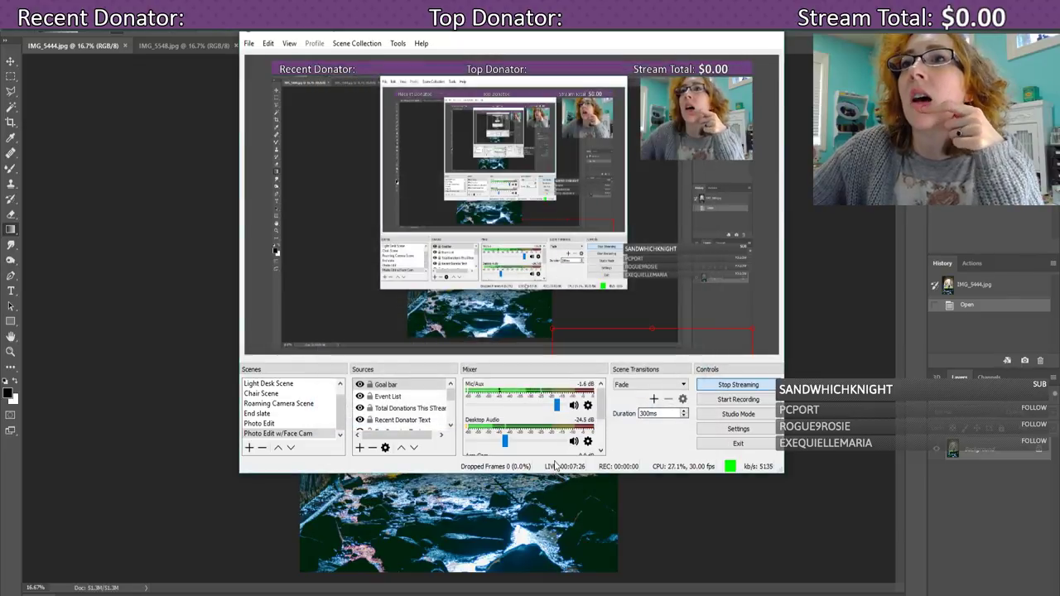
- Minimize OBS and duplicate the Background into Layer 1 with Ctrl+J
{"action": "left_click", "coordinate": [719, 33]}
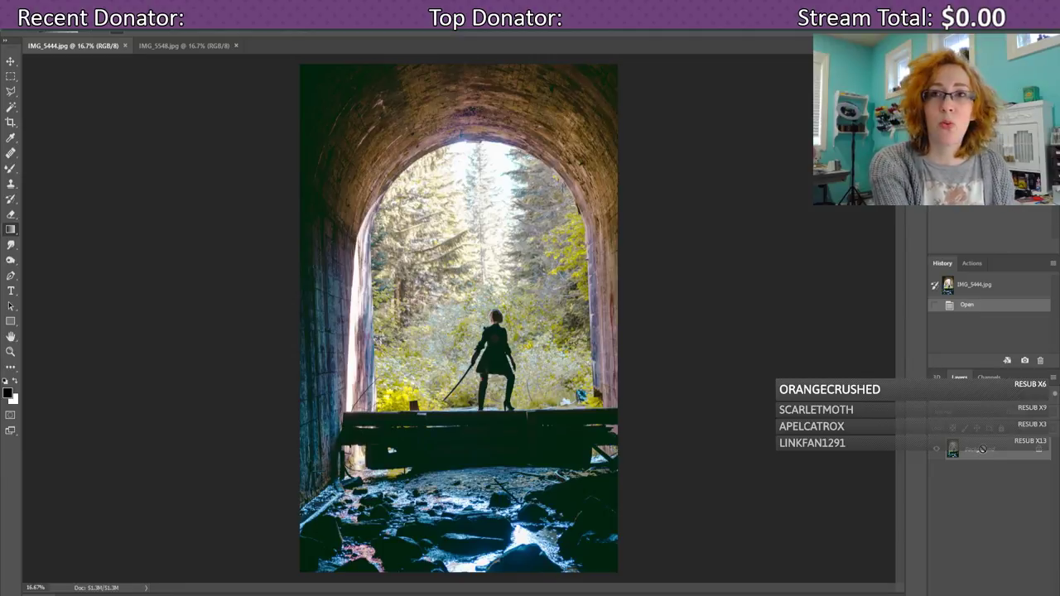
{"action": "key", "text": "ctrl+j"}
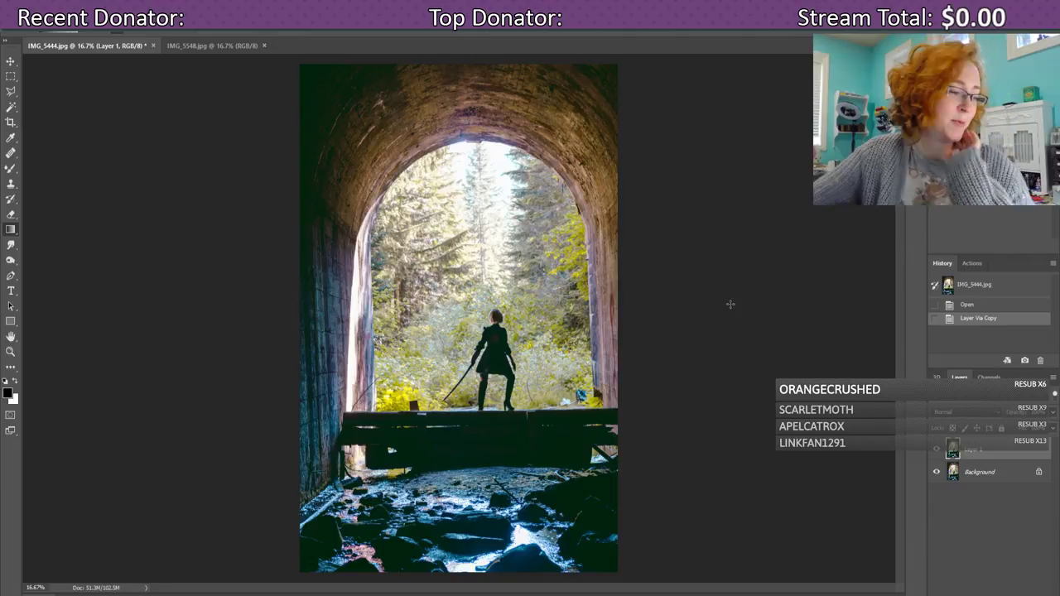
- Zoom in on the cosplayer, pick the Lasso, and press Ctrl+J with nothing selected
{"action": "key", "text": "ctrl+plus"}
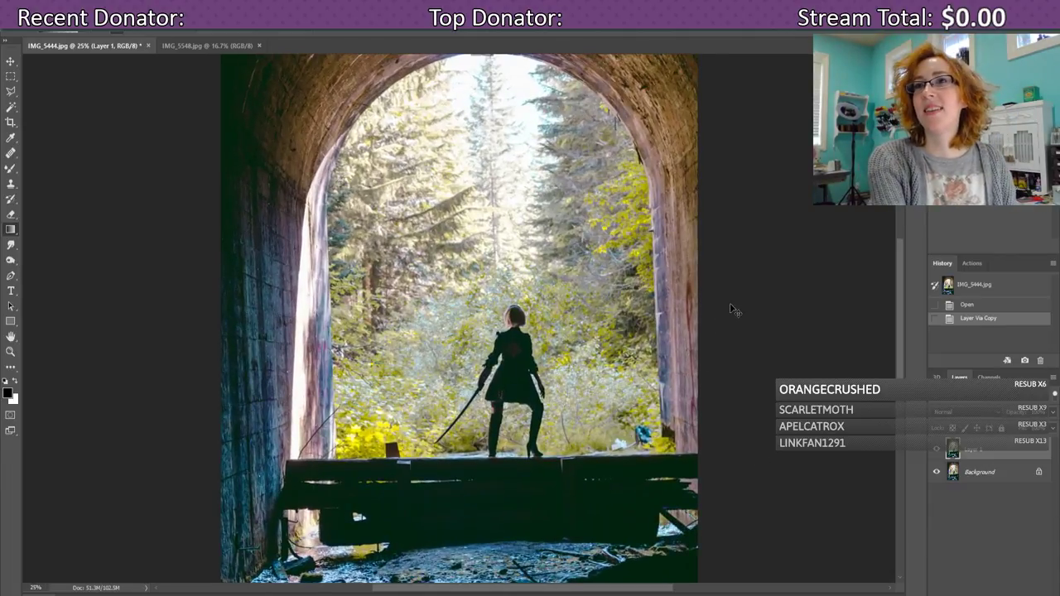
{"action": "key", "text": "ctrl+plus"}
{"action": "scroll", "coordinate": [823, 272], "scroll_direction": "down", "scroll_amount": 1}
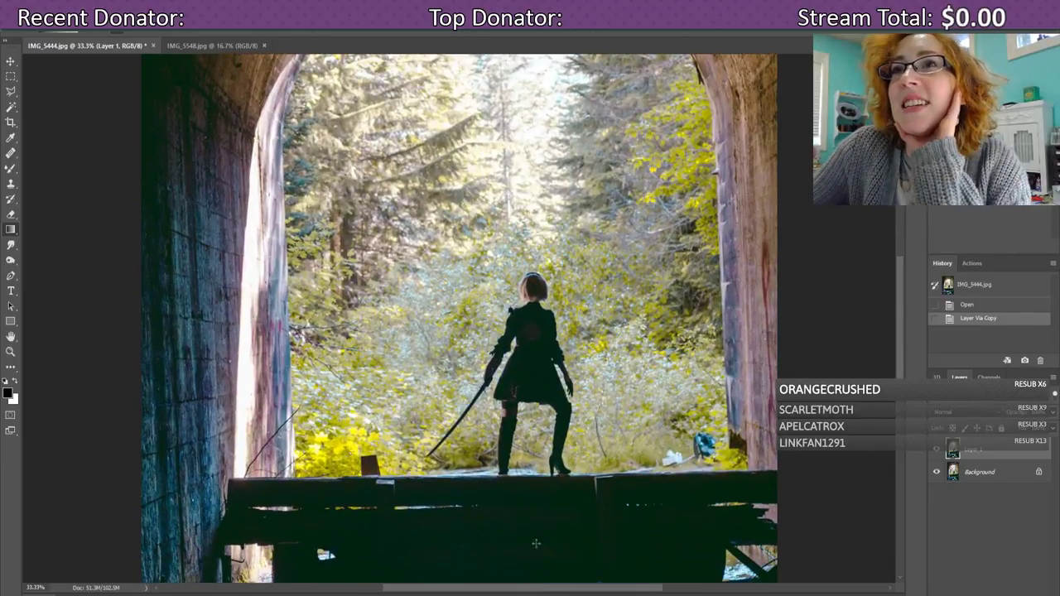
{"action": "left_click_drag", "start_coordinate": [538, 590], "coordinate": [578, 592]}
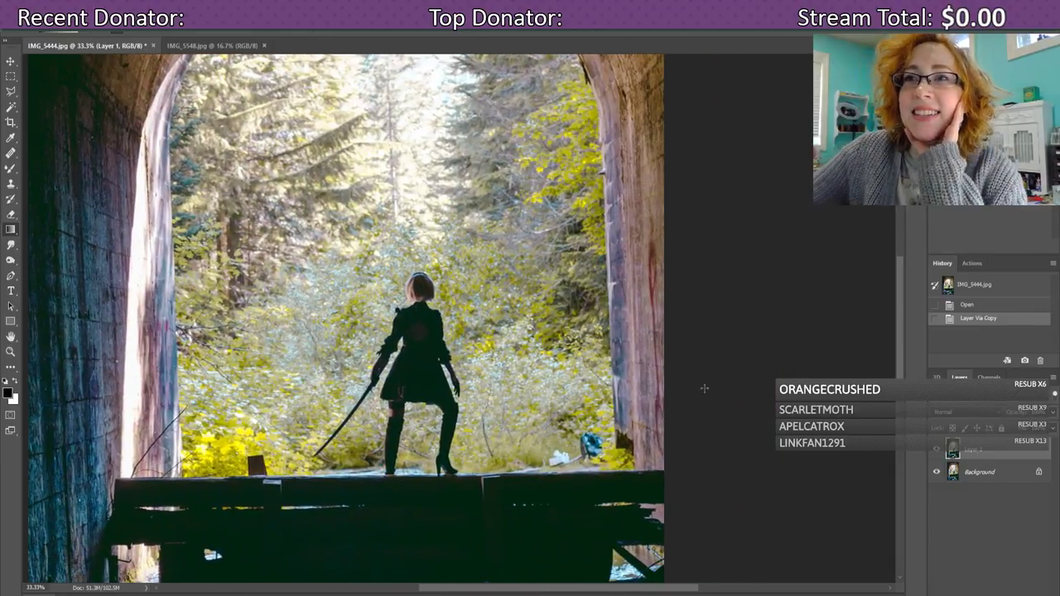
{"action": "key", "text": "ctrl+plus"}
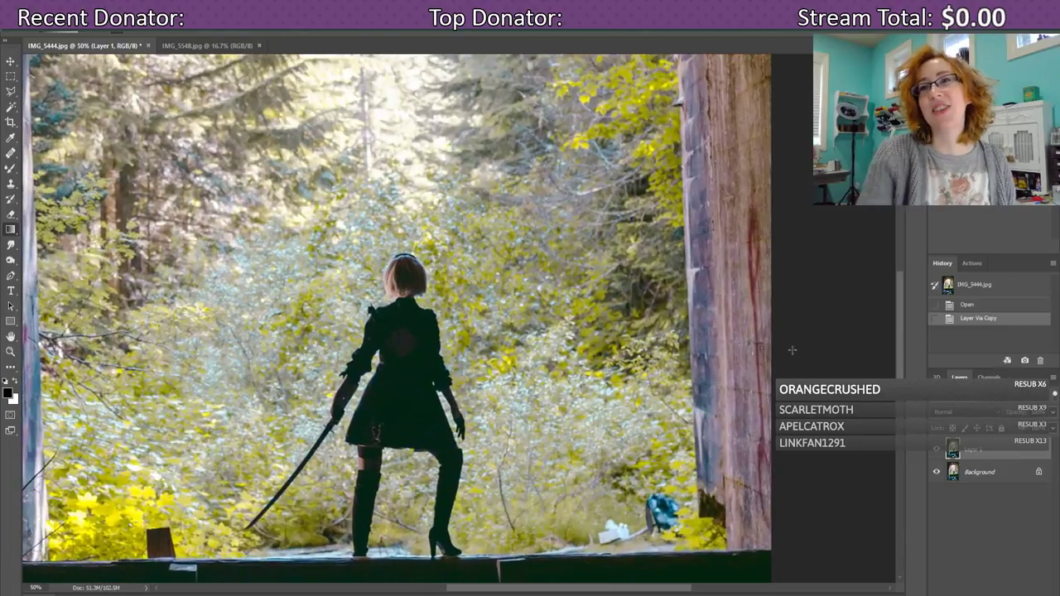
{"action": "scroll", "coordinate": [907, 345], "scroll_direction": "down", "scroll_amount": 2}
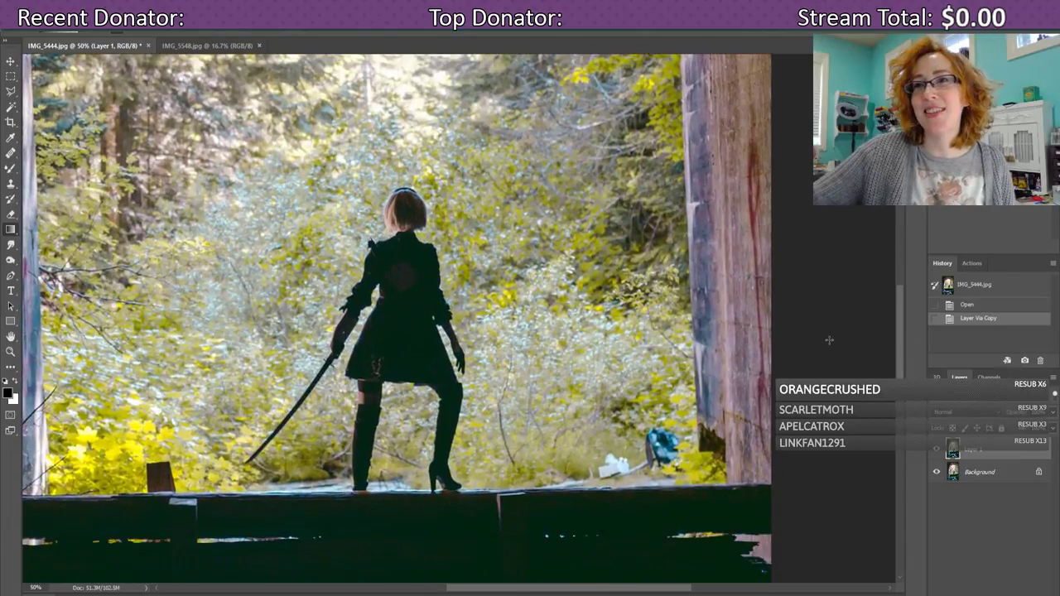
{"action": "left_click", "coordinate": [10, 91]}
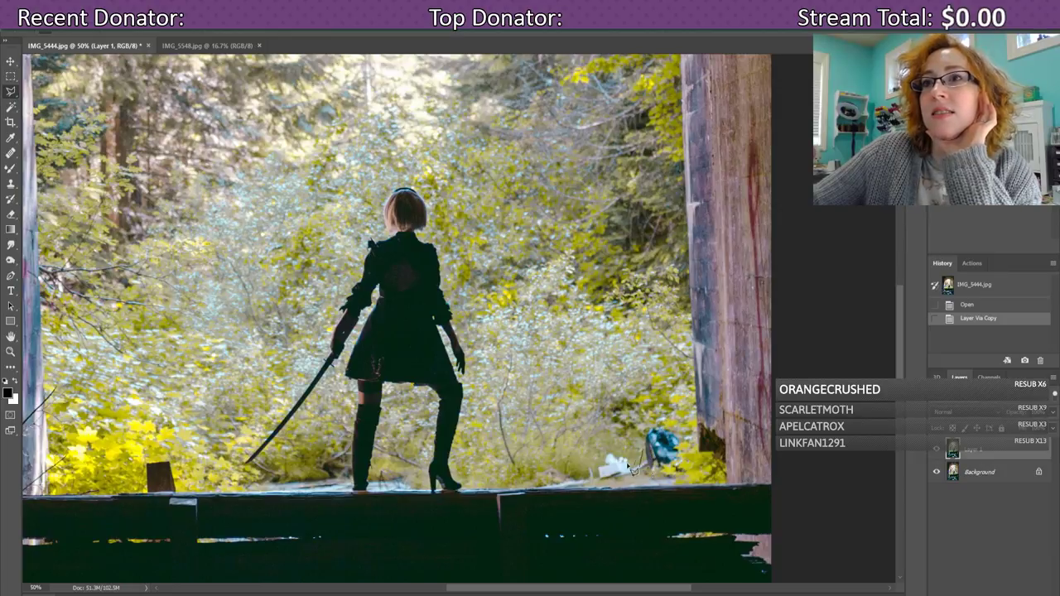
{"action": "key", "text": "ctrl+j"}
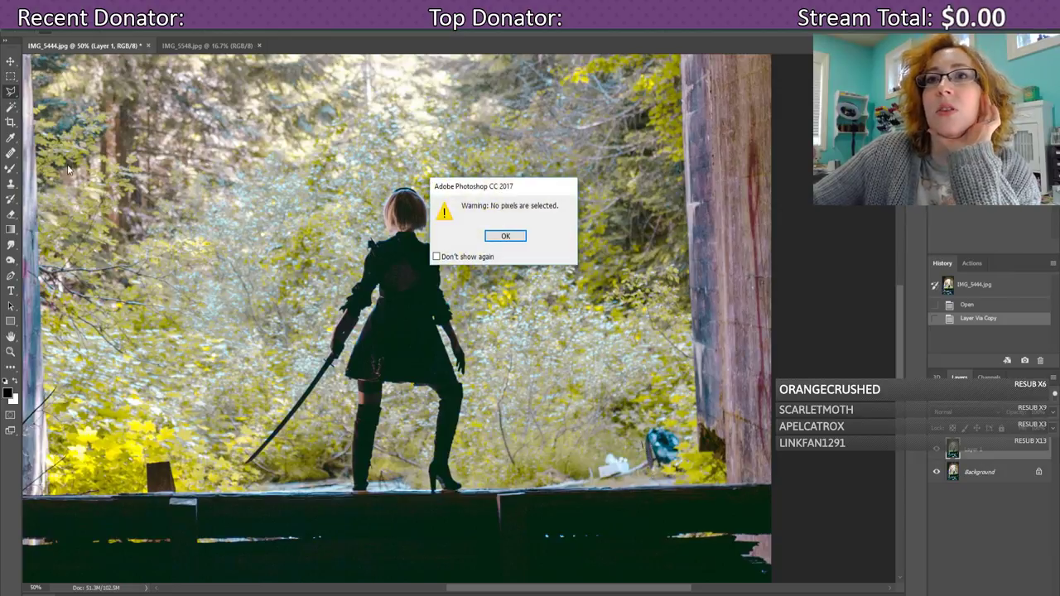
- Dismiss the warning, lasso the blue litter at bottom right, and open Edit > Fill with Content-Aware
{"action": "left_click", "coordinate": [505, 236]}
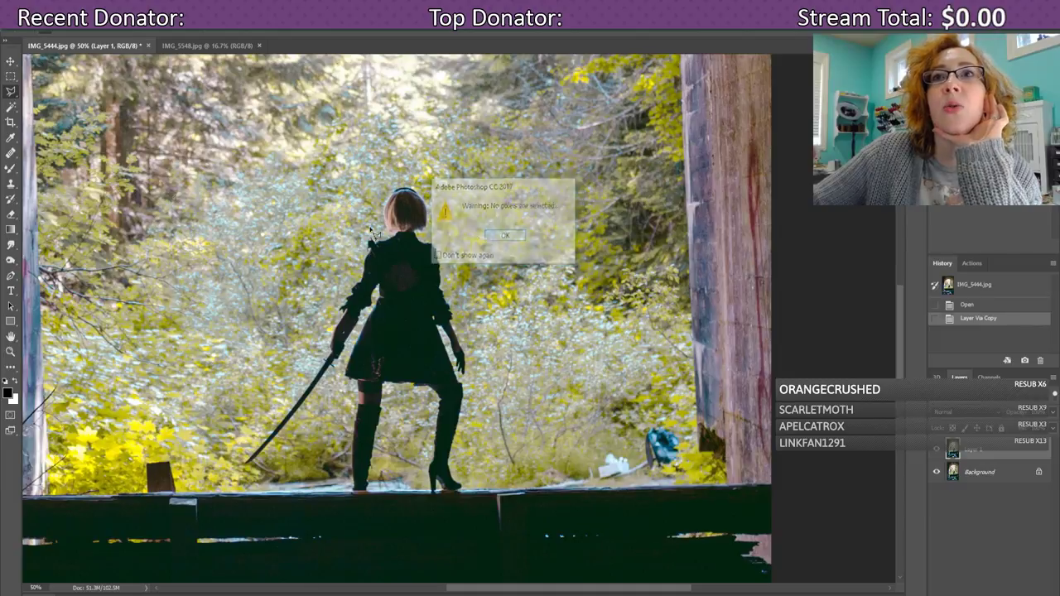
{"action": "left_click", "coordinate": [12, 96]}
{"action": "left_click", "coordinate": [49, 92]}
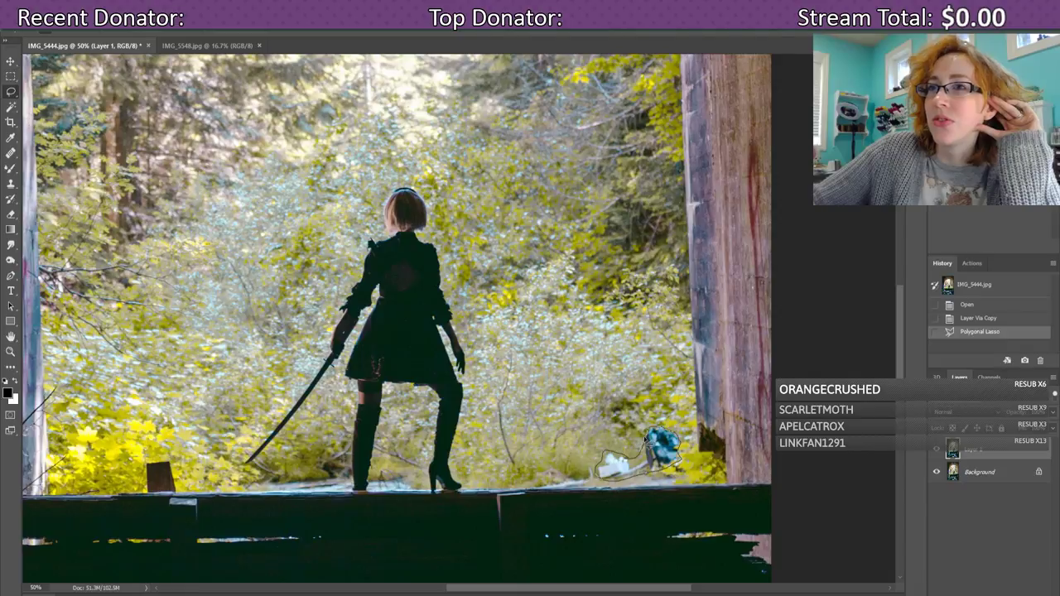
{"action": "left_click_drag", "start_coordinate": [645, 446], "coordinate": [650, 451]}
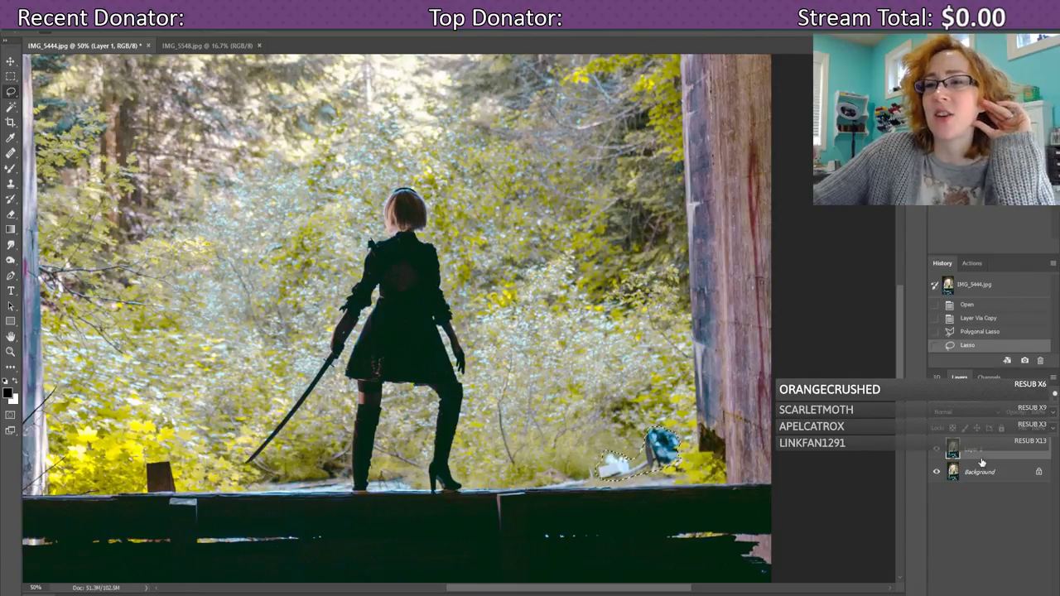
{"action": "left_click", "coordinate": [71, 25]}
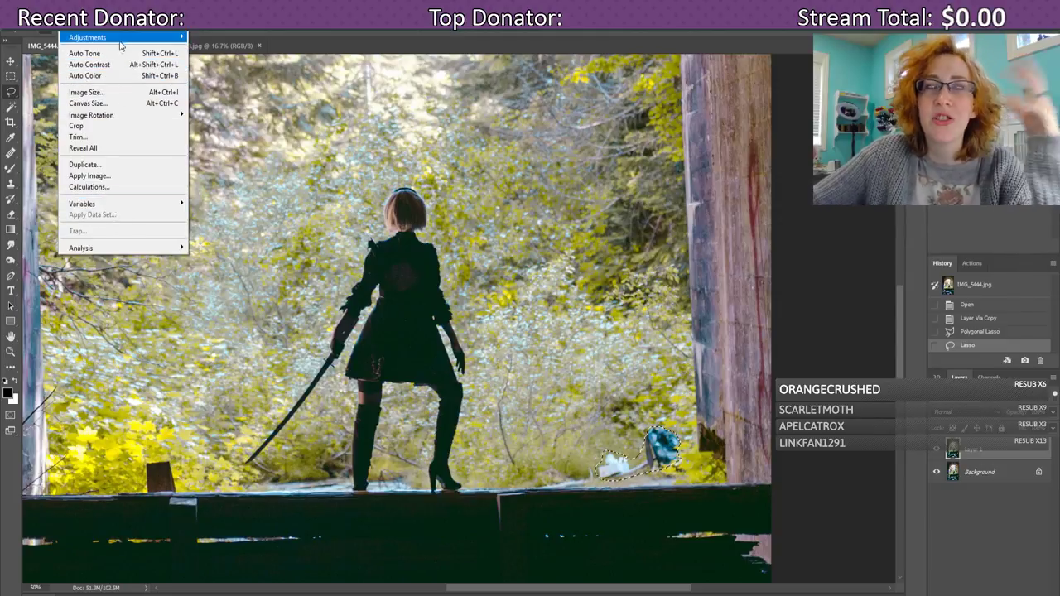
{"action": "mouse_move", "coordinate": [50, 23]}
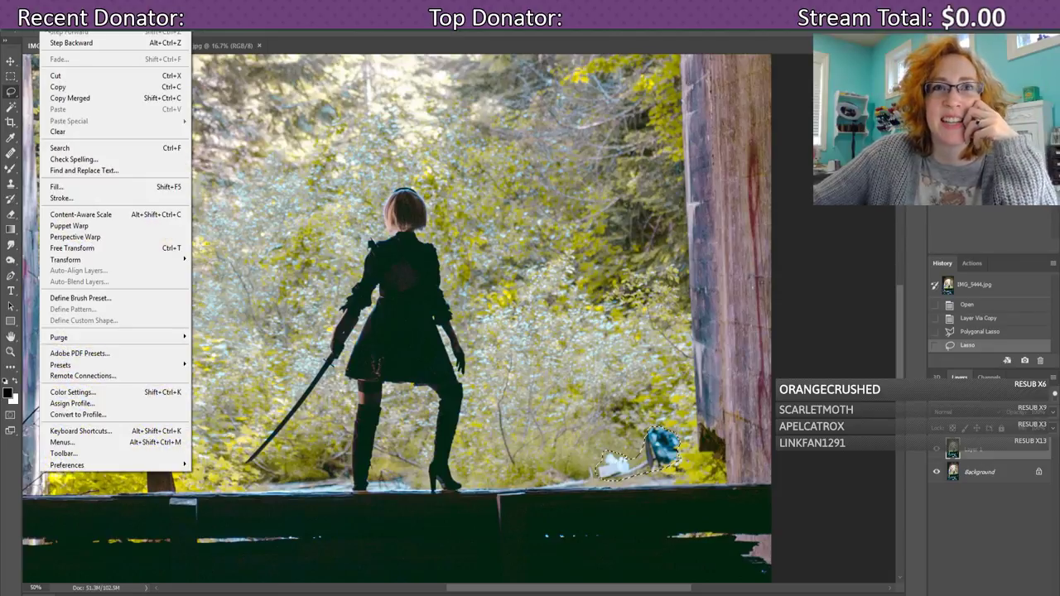
{"action": "left_click", "coordinate": [74, 189]}
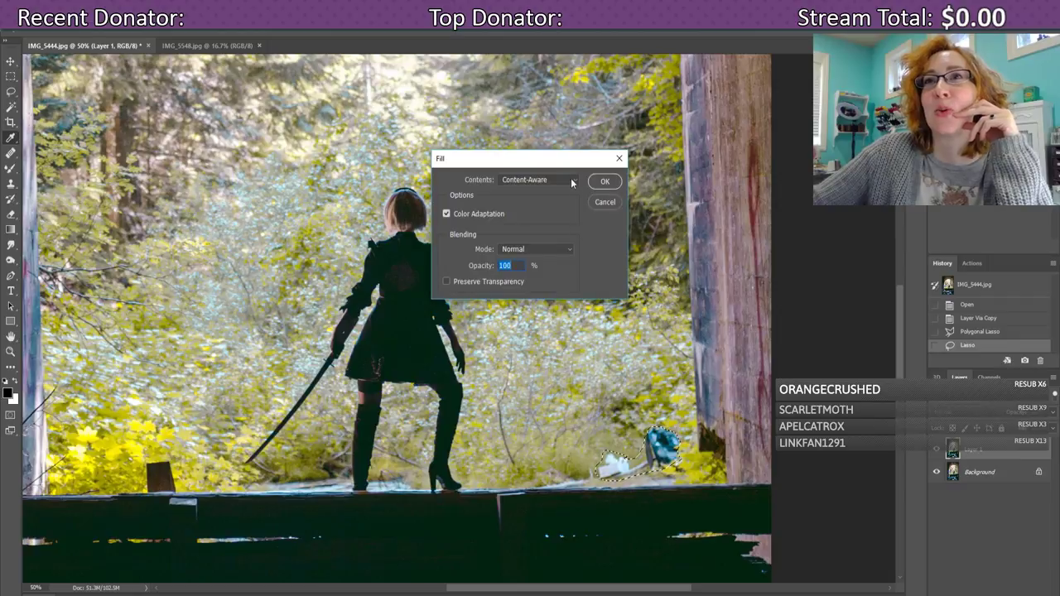
- Apply the Content-Aware fill over the blue litter and deselect with Ctrl+D
{"action": "left_click", "coordinate": [605, 182]}
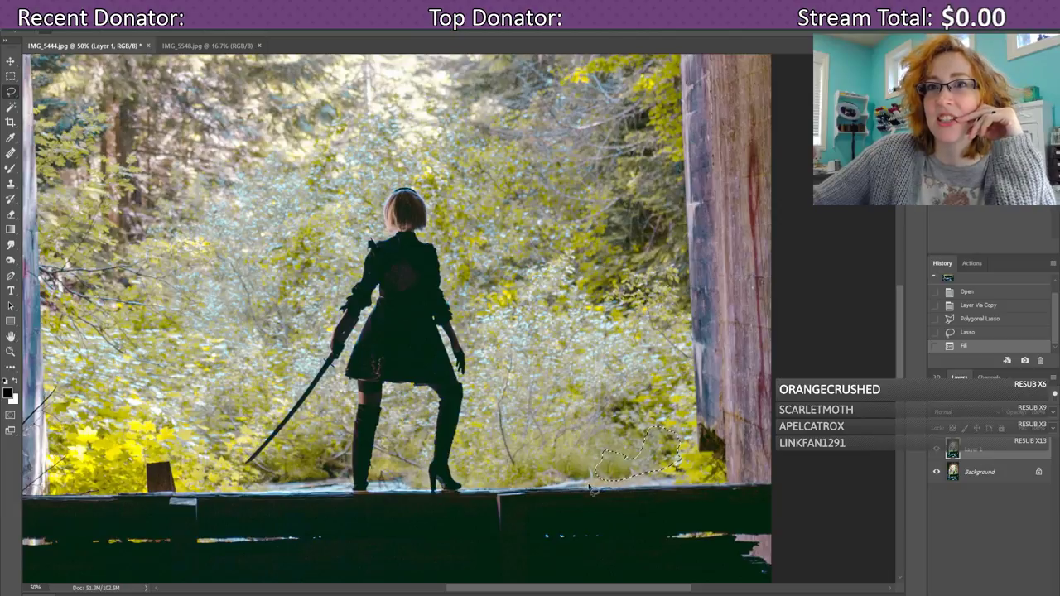
{"action": "key", "text": "ctrl+h"}
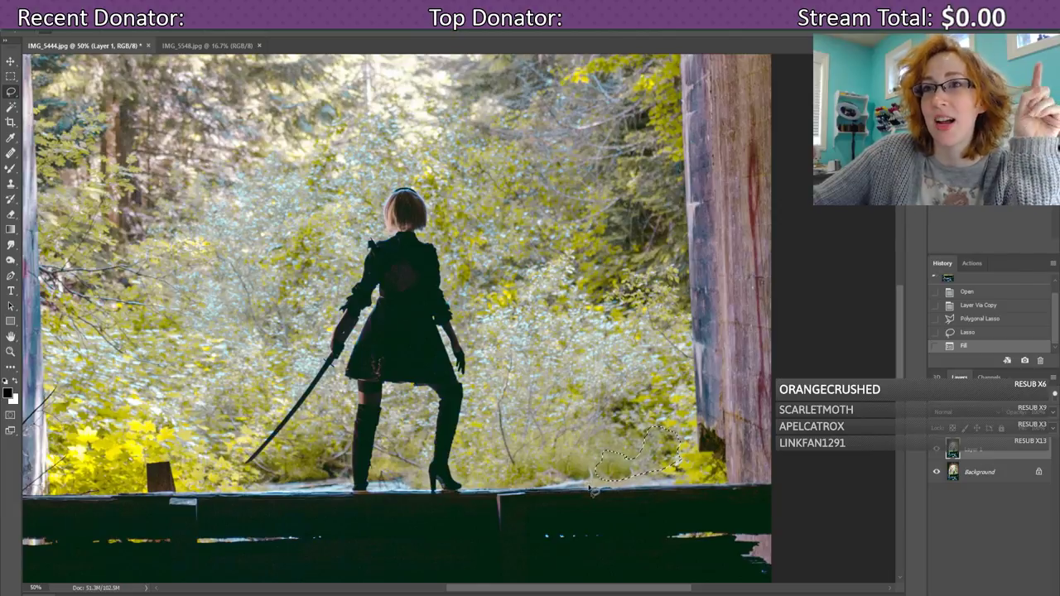
{"action": "key", "text": "ctrl+d"}
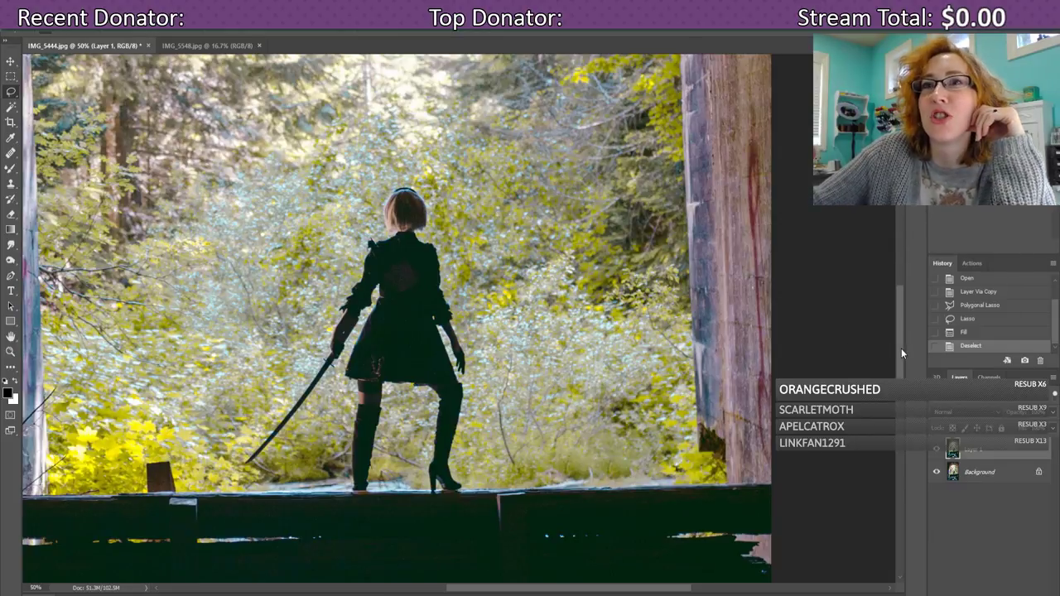
{"action": "mouse_move", "coordinate": [901, 348]}
{"action": "left_mouse_down"}
{"action": "mouse_move", "coordinate": [917, 260]}
{"action": "mouse_move", "coordinate": [920, 344]}
{"action": "left_mouse_up"}
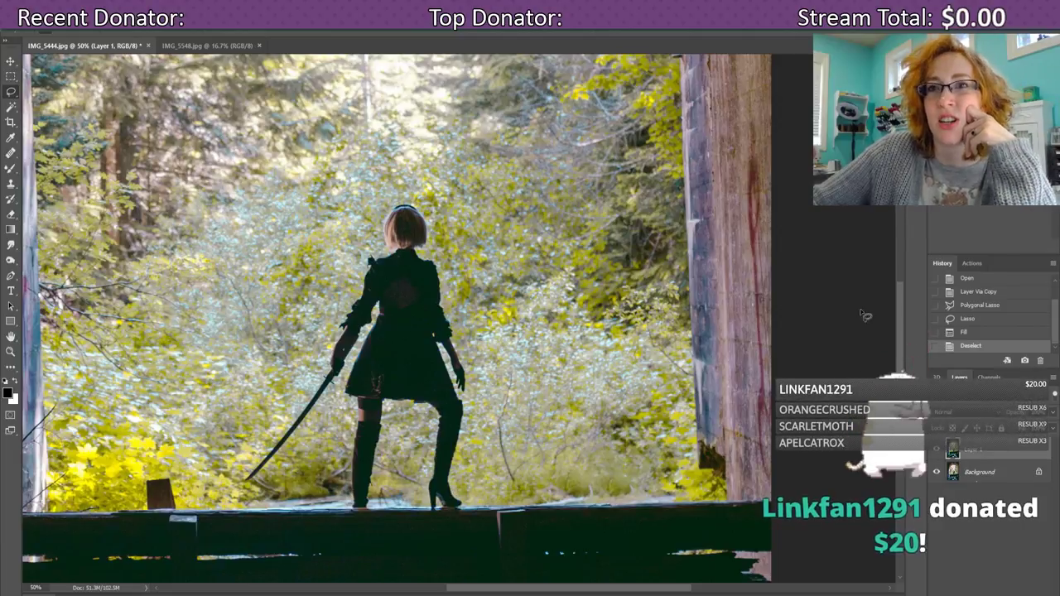
{"action": "scroll", "coordinate": [901, 304], "scroll_direction": "down", "scroll_amount": 1}
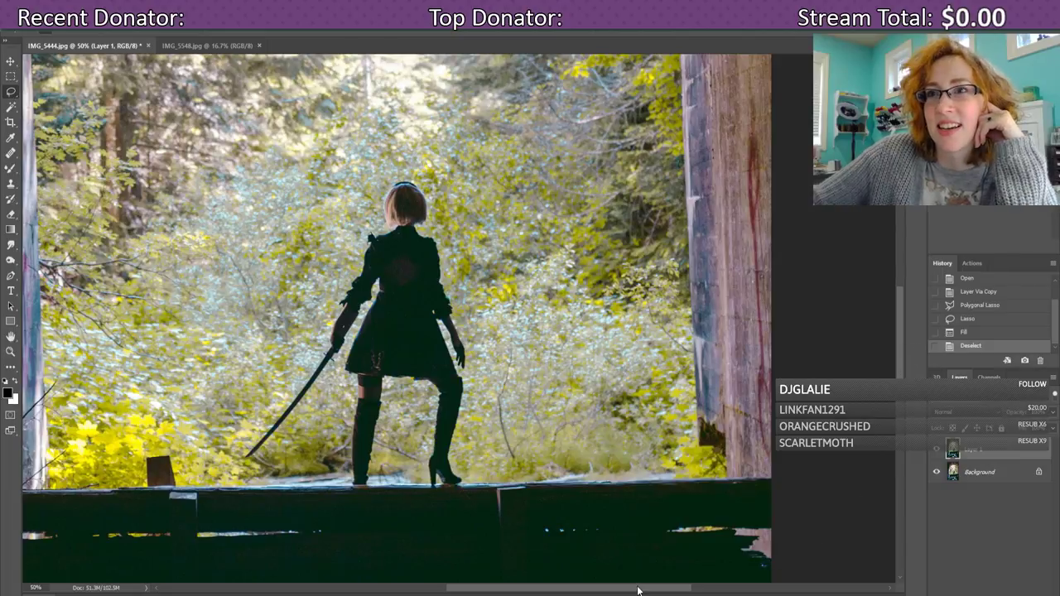
{"action": "left_click_drag", "start_coordinate": [638, 590], "coordinate": [672, 589]}
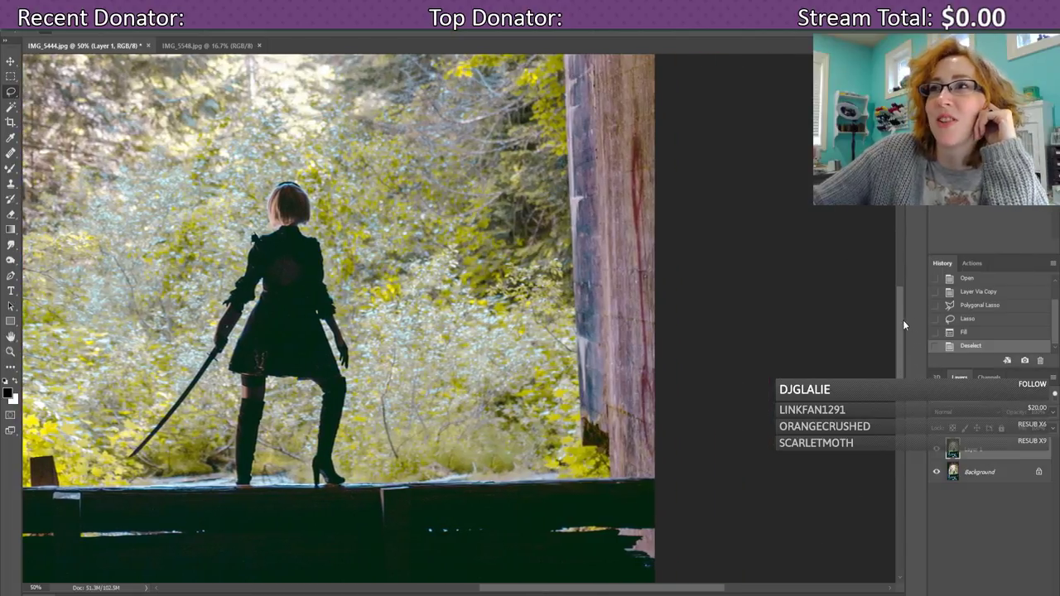
{"action": "left_click_drag", "start_coordinate": [903, 320], "coordinate": [903, 303]}
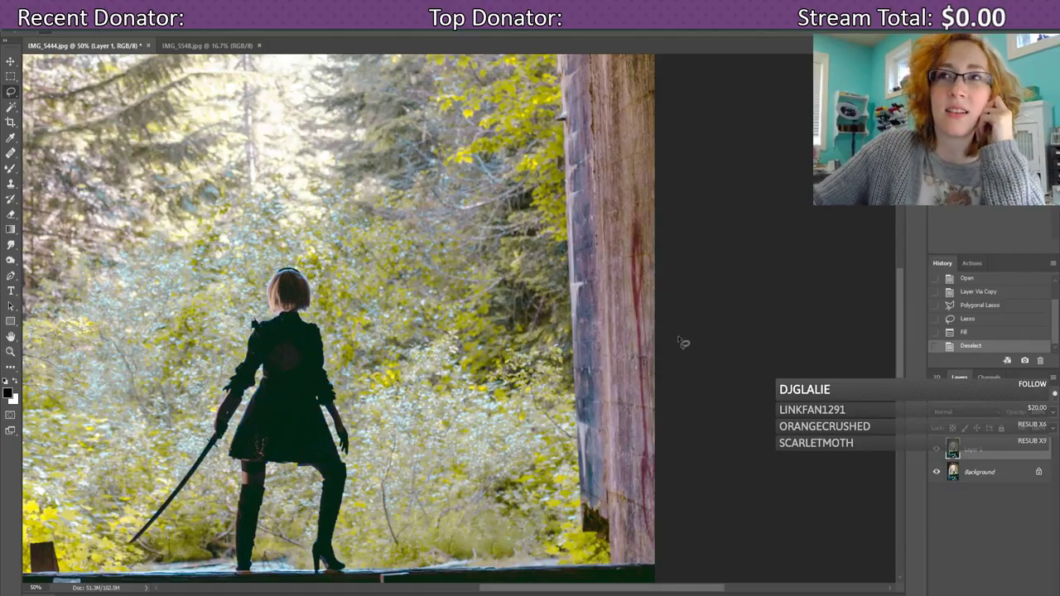
- At 100% zoom, Content-Aware fill the top of the pillar's red streak, then outline the next section
{"action": "key", "text": "ctrl+plus"}
{"action": "key", "text": "ctrl+plus"}
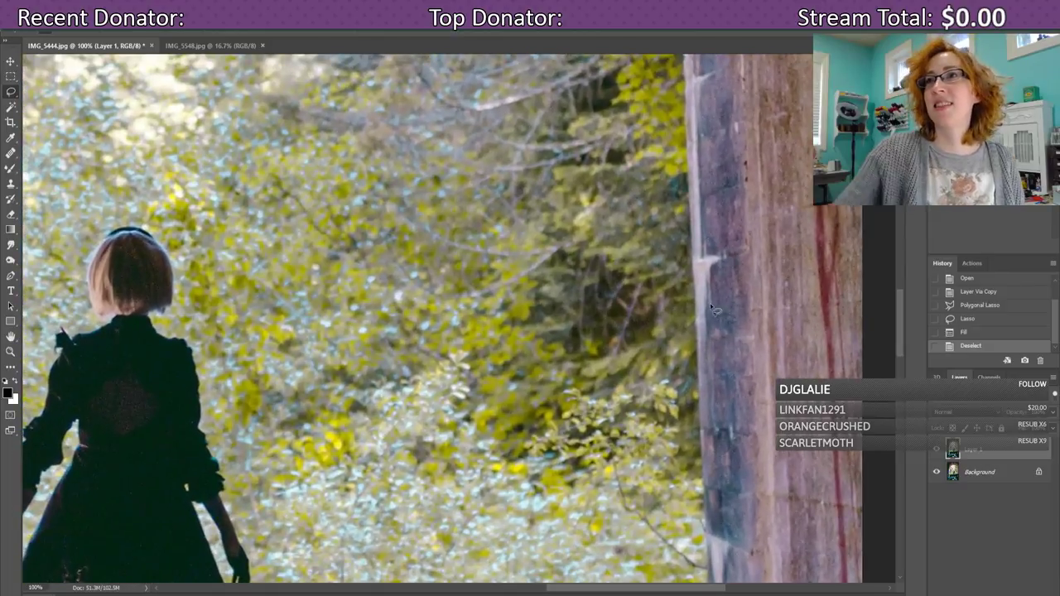
{"action": "left_click_drag", "start_coordinate": [573, 589], "coordinate": [624, 588]}
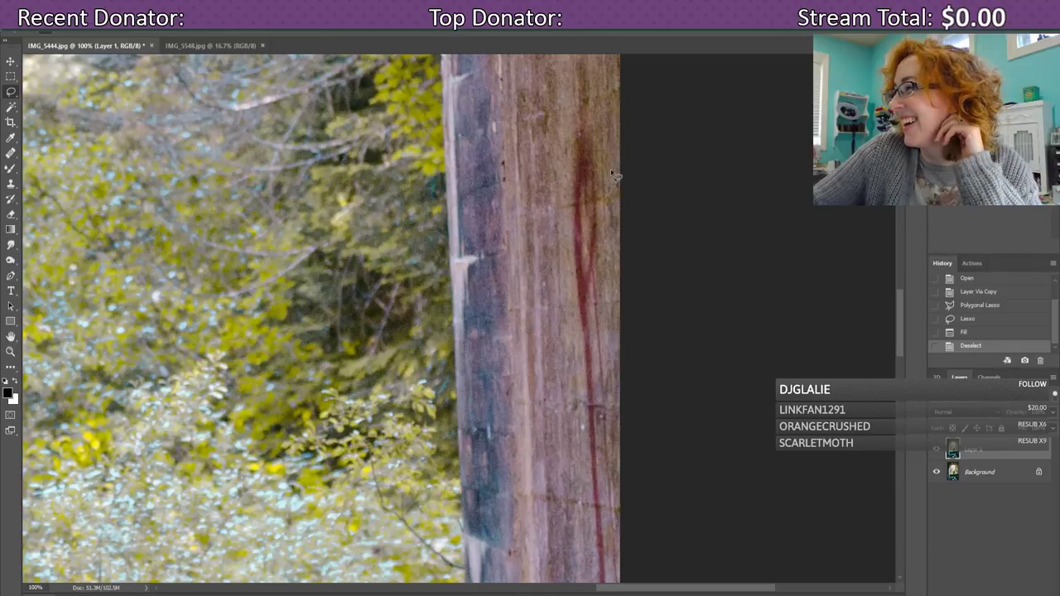
{"action": "mouse_move", "coordinate": [597, 141]}
{"action": "left_mouse_down"}
{"action": "mouse_move", "coordinate": [583, 129]}
{"action": "mouse_move", "coordinate": [573, 150]}
{"action": "mouse_move", "coordinate": [582, 306]}
{"action": "mouse_move", "coordinate": [606, 256]}
{"action": "mouse_move", "coordinate": [600, 146]}
{"action": "left_mouse_up"}
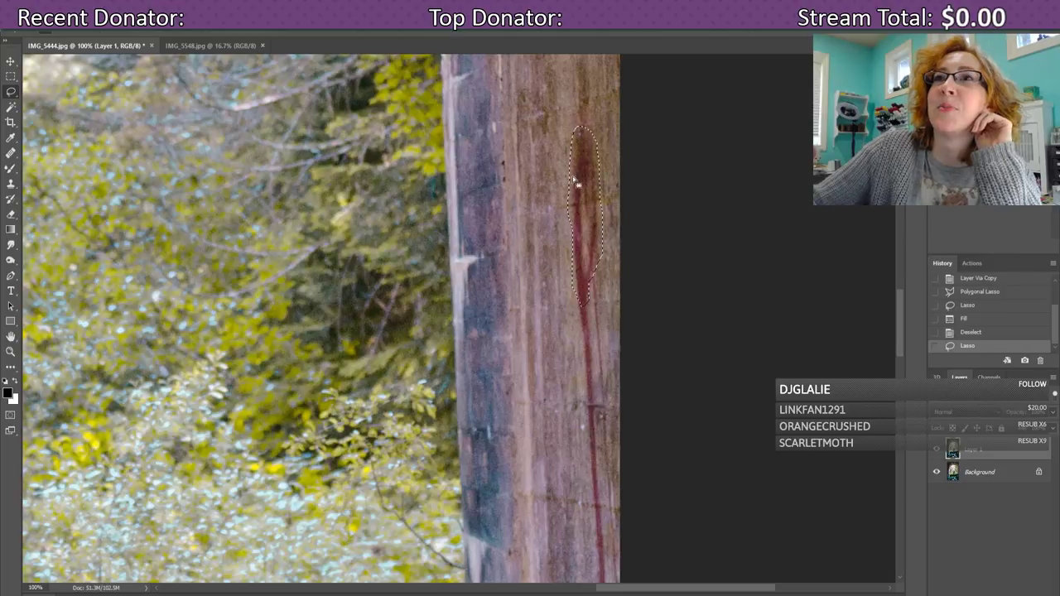
{"action": "left_click", "coordinate": [48, 23]}
{"action": "left_click", "coordinate": [88, 185]}
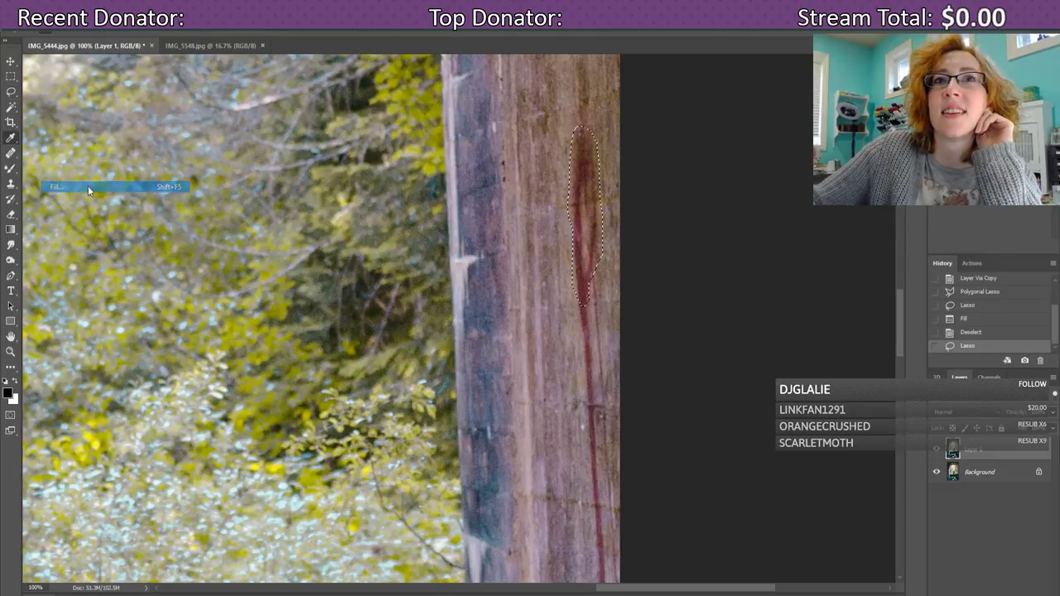
{"action": "left_click", "coordinate": [602, 183]}
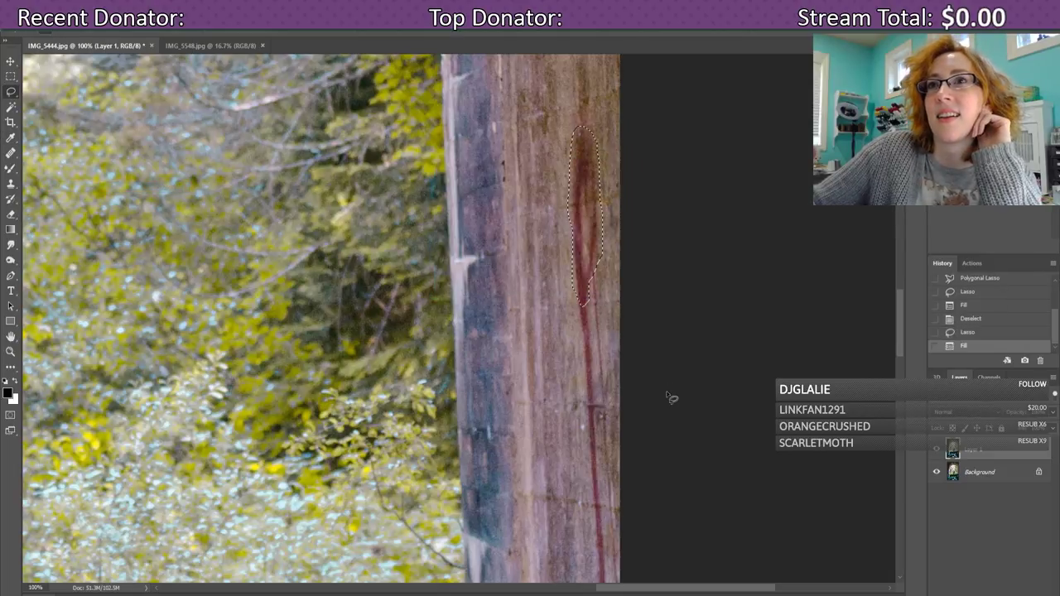
{"action": "key", "text": "ctrl+d"}
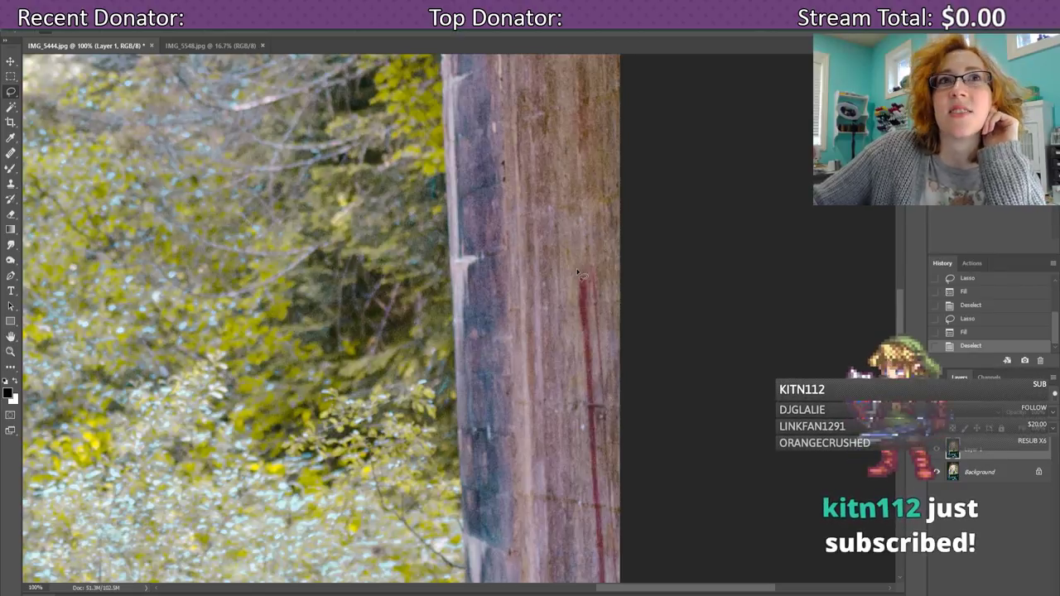
{"action": "mouse_move", "coordinate": [578, 267]}
{"action": "left_mouse_down"}
{"action": "mouse_move", "coordinate": [591, 414]}
{"action": "mouse_move", "coordinate": [611, 408]}
{"action": "mouse_move", "coordinate": [610, 364]}
{"action": "mouse_move", "coordinate": [601, 280]}
{"action": "mouse_move", "coordinate": [579, 264]}
{"action": "left_mouse_up"}
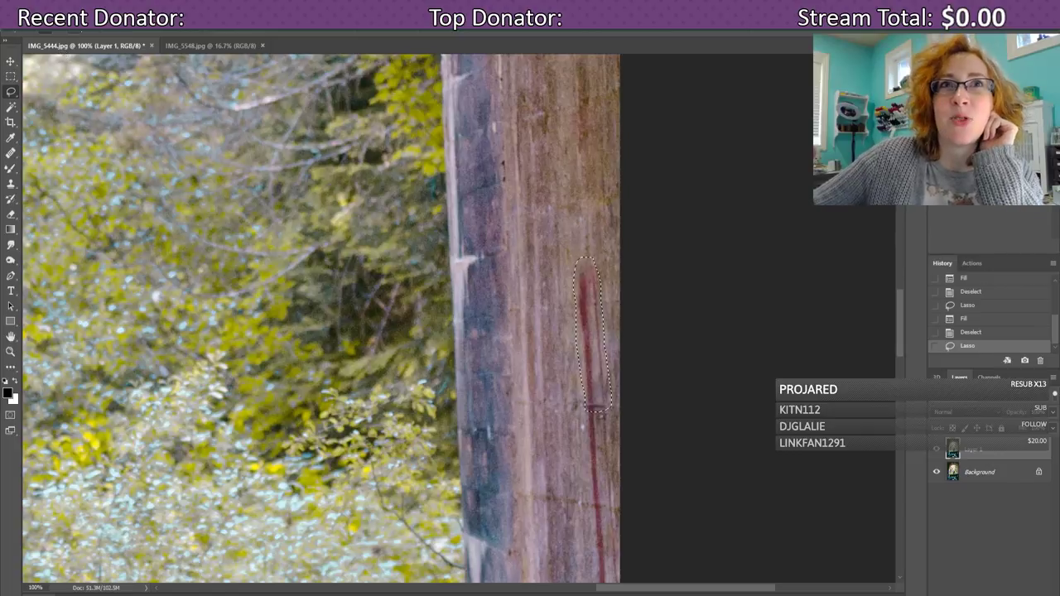
- Content-Aware fill the outlined middle section of the pillar's red streak
{"action": "left_click", "coordinate": [54, 25]}
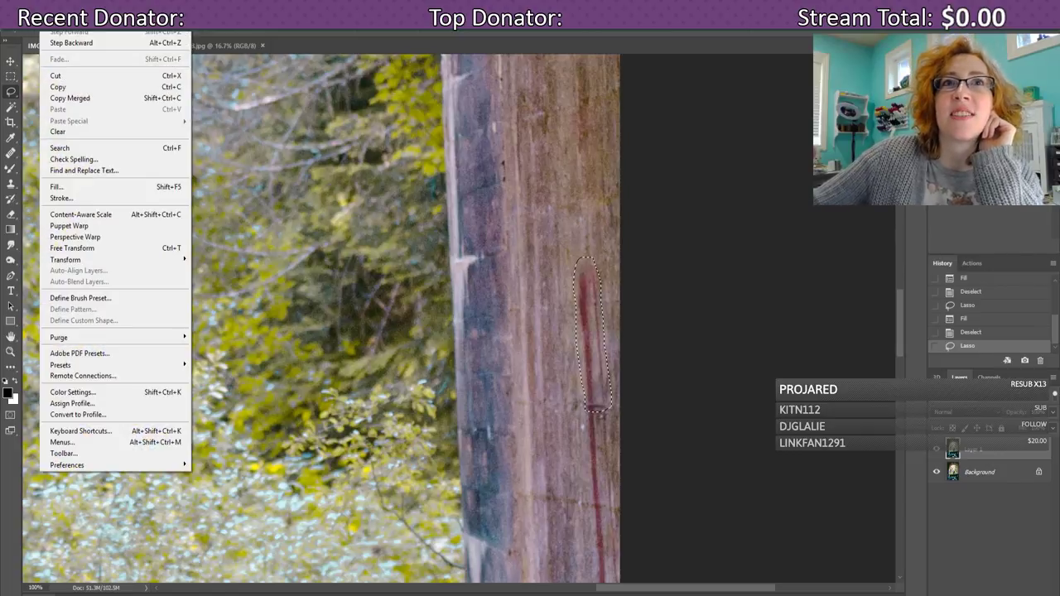
{"action": "left_click", "coordinate": [99, 187]}
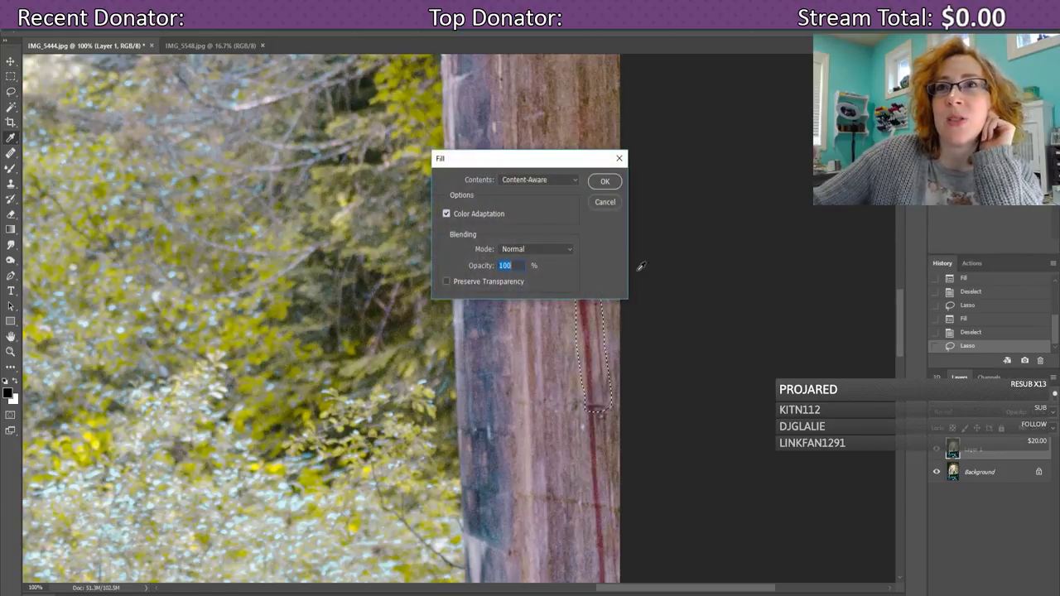
{"action": "left_click", "coordinate": [616, 183]}
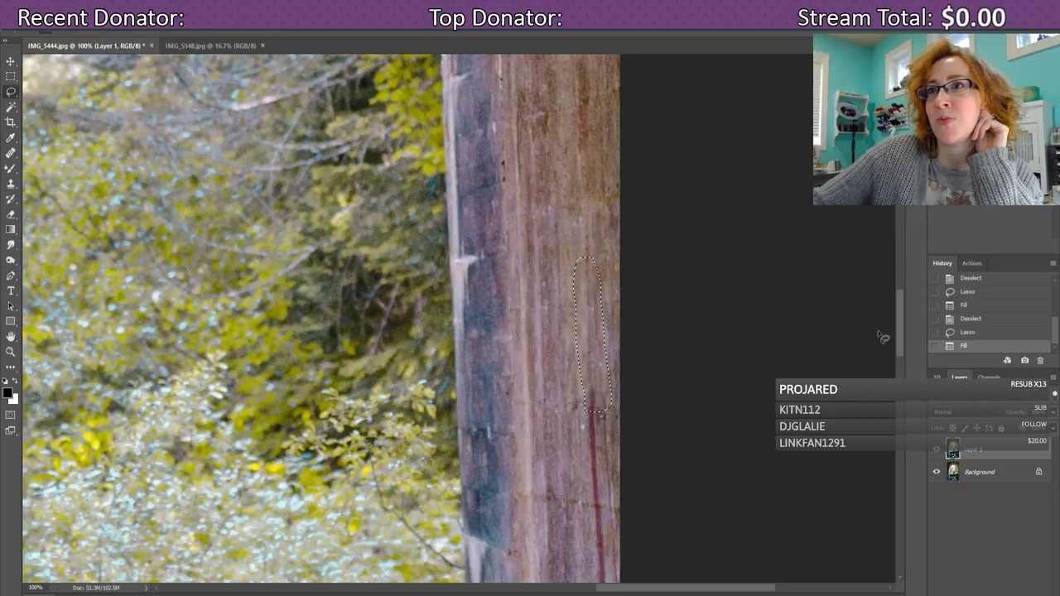
{"action": "left_click_drag", "start_coordinate": [899, 333], "coordinate": [902, 359]}
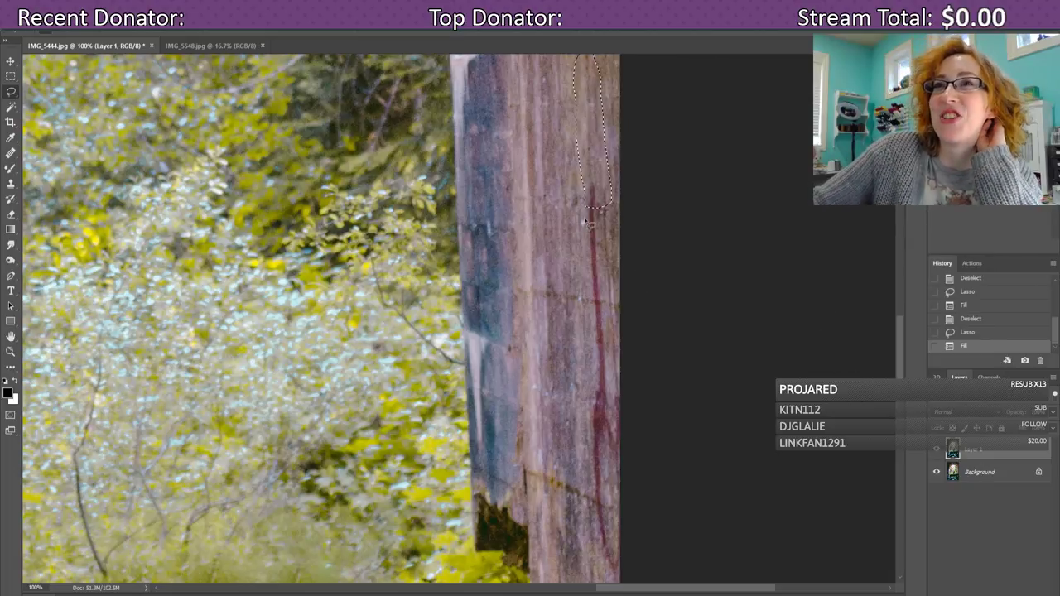
- Lasso the lower part of the red streak and Content-Aware fill it
{"action": "mouse_move", "coordinate": [584, 219]}
{"action": "left_mouse_down"}
{"action": "mouse_move", "coordinate": [595, 181]}
{"action": "mouse_move", "coordinate": [600, 267]}
{"action": "left_mouse_up"}
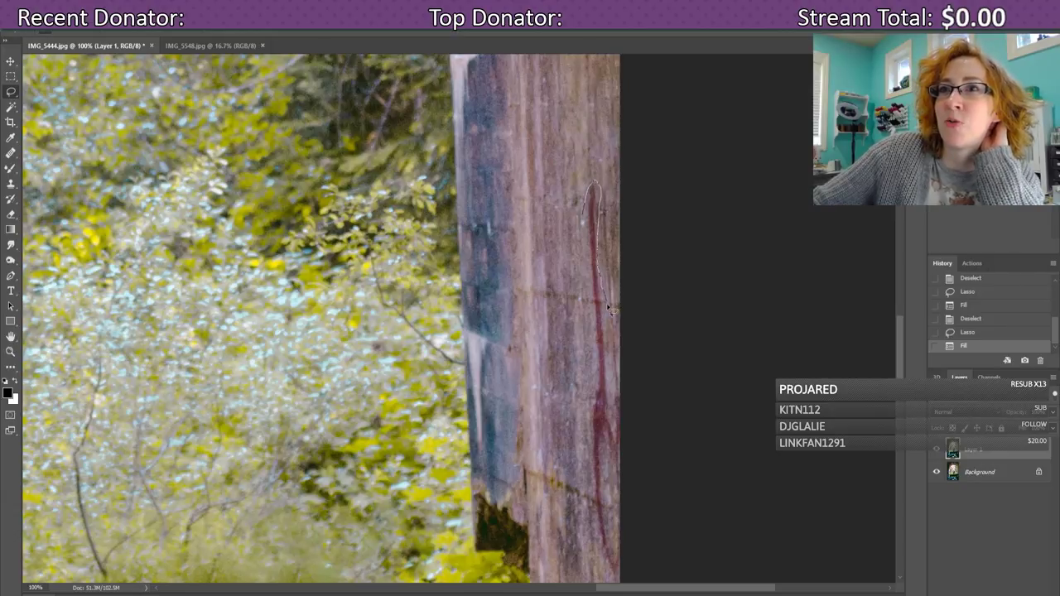
{"action": "mouse_move", "coordinate": [609, 309]}
{"action": "left_mouse_down"}
{"action": "mouse_move", "coordinate": [596, 335]}
{"action": "mouse_move", "coordinate": [586, 226]}
{"action": "left_mouse_up"}
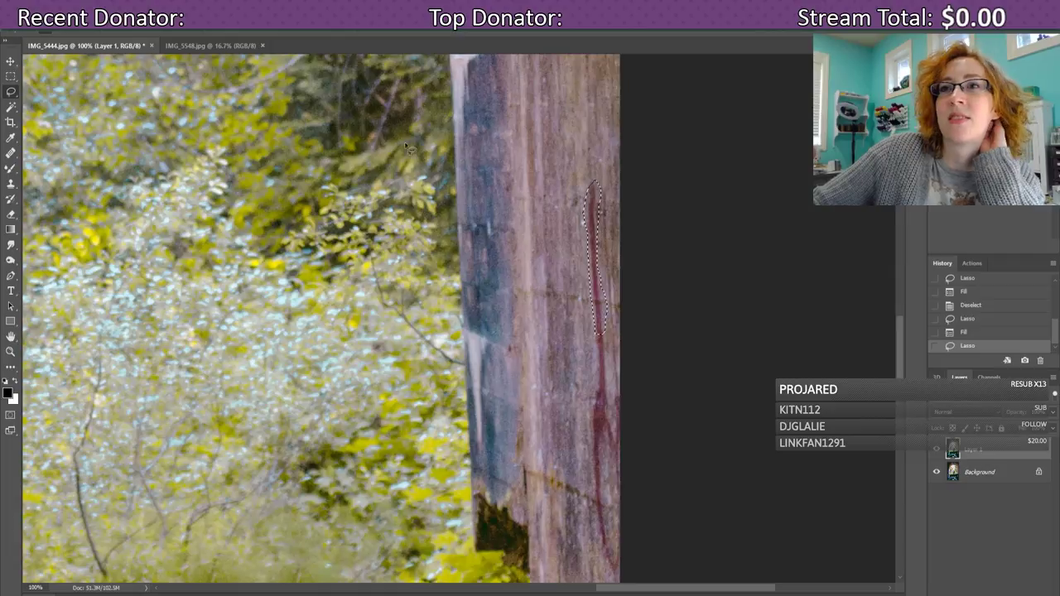
{"action": "left_click", "coordinate": [51, 22]}
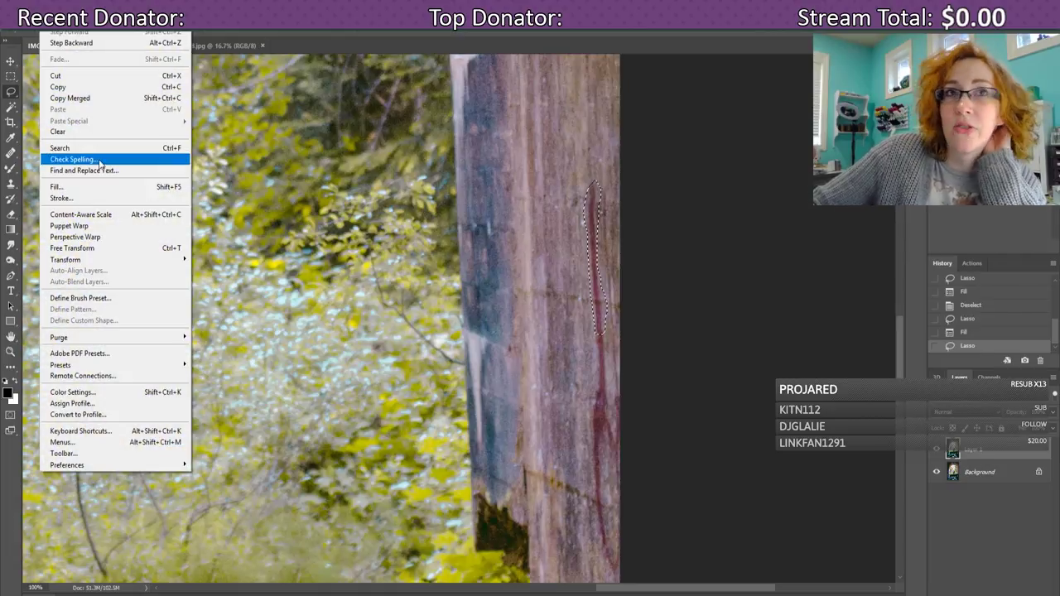
{"action": "left_click", "coordinate": [117, 187]}
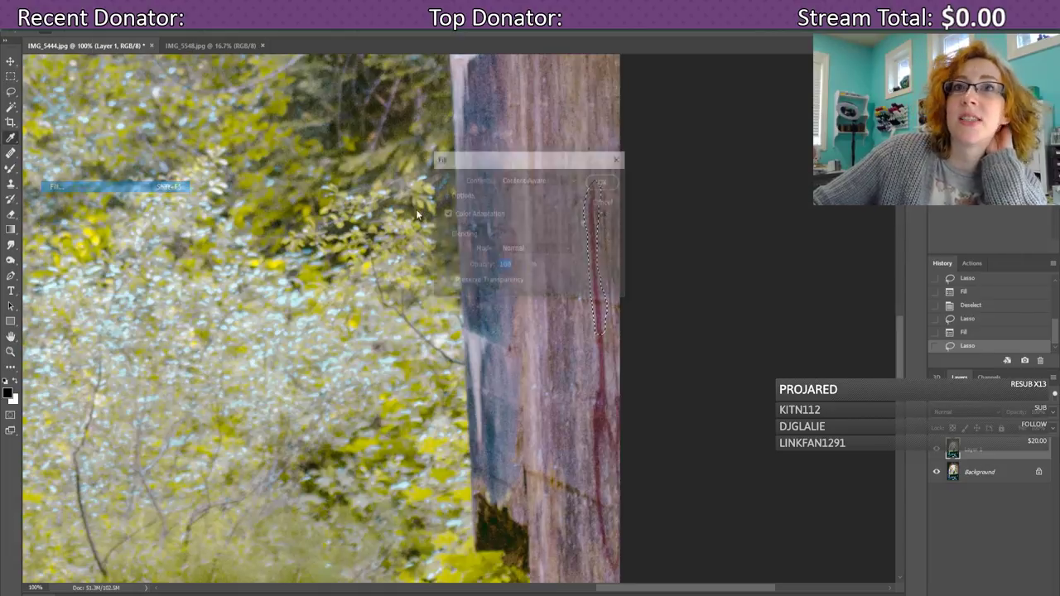
{"action": "left_click", "coordinate": [604, 182]}
{"action": "left_click_drag", "start_coordinate": [900, 342], "coordinate": [900, 364]}
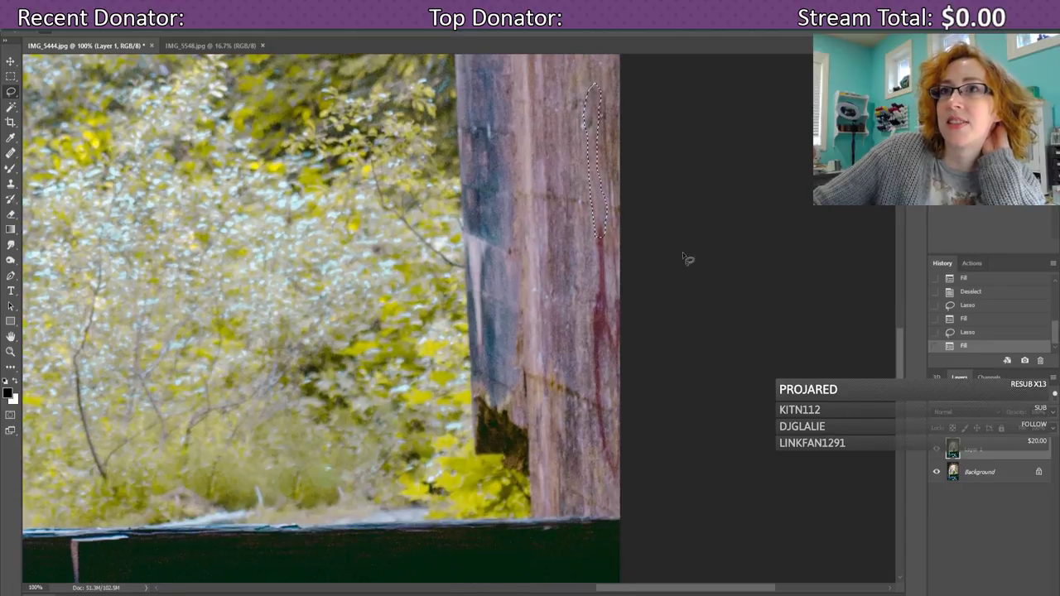
- Lasso the red stain on the post's right side, Content-Aware fill it, and deselect
{"action": "left_click", "coordinate": [612, 240]}
{"action": "mouse_move", "coordinate": [603, 220]}
{"action": "left_mouse_down"}
{"action": "mouse_move", "coordinate": [598, 352]}
{"action": "mouse_move", "coordinate": [611, 333]}
{"action": "mouse_move", "coordinate": [601, 223]}
{"action": "left_mouse_up"}
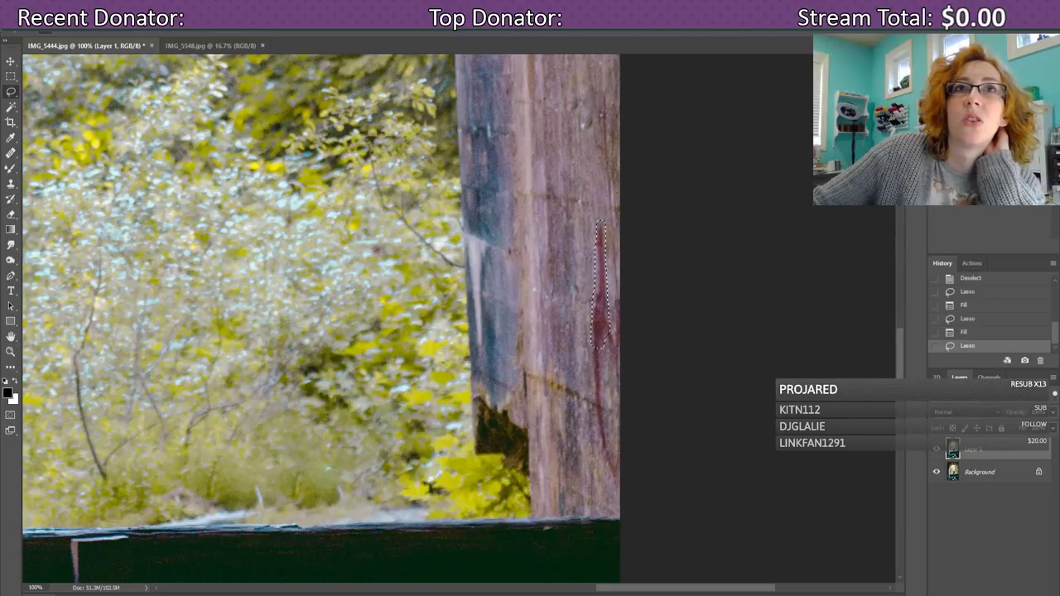
{"action": "left_click", "coordinate": [91, 23]}
{"action": "mouse_move", "coordinate": [68, 24]}
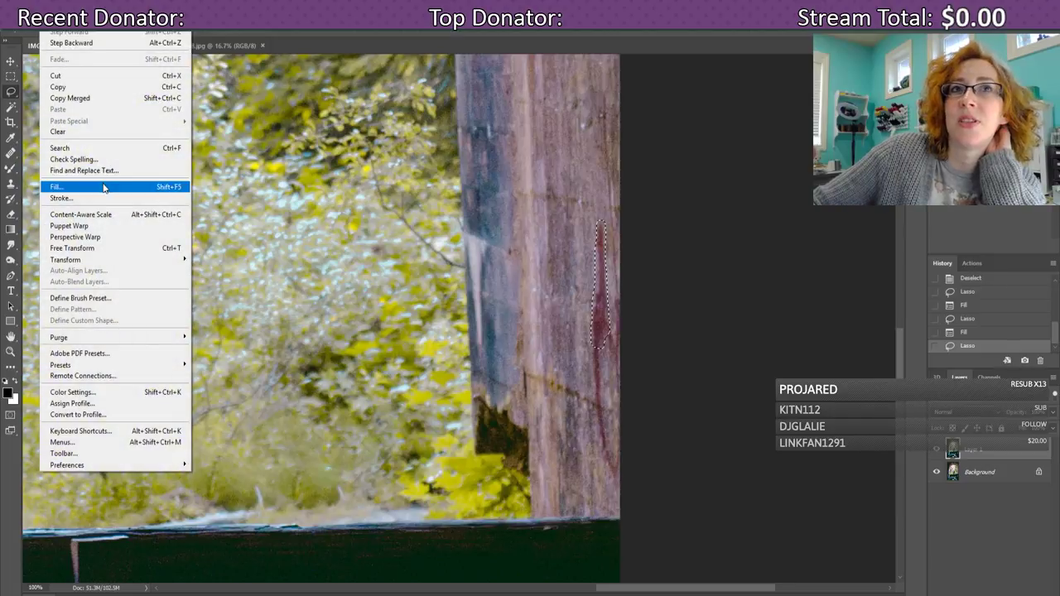
{"action": "left_click", "coordinate": [104, 188]}
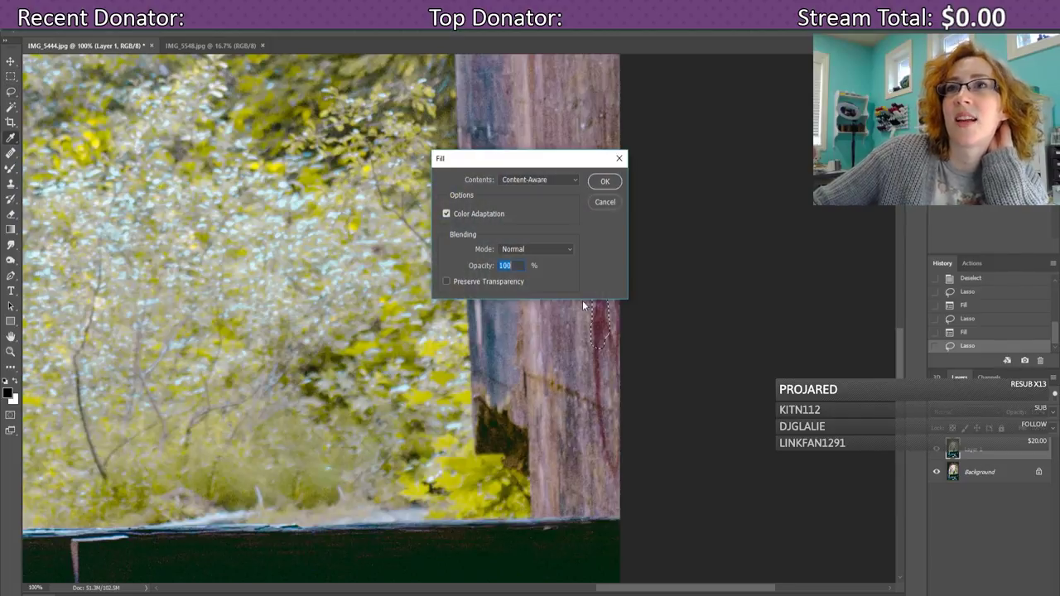
{"action": "left_click", "coordinate": [613, 183]}
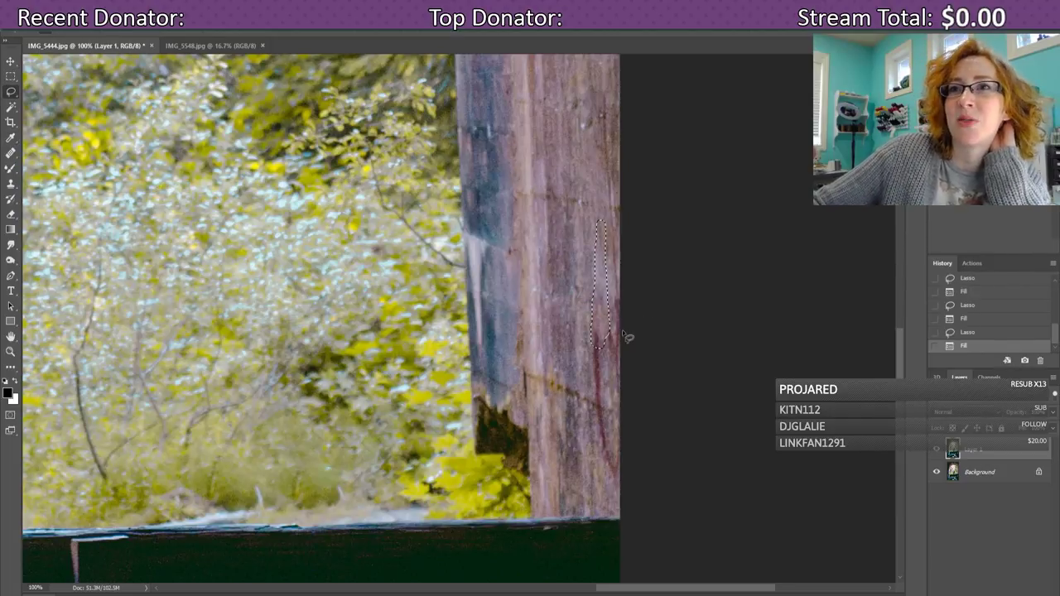
{"action": "key", "text": "ctrl+d"}
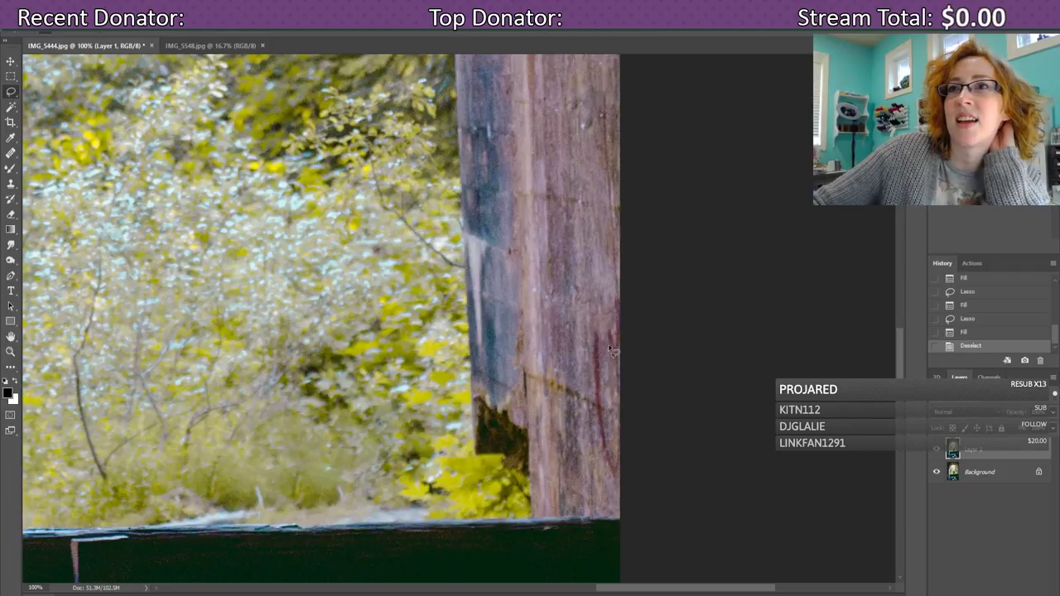
- Content-Aware fill two more streaks along the post's right edge, deselecting after each
{"action": "mouse_move", "coordinate": [610, 329]}
{"action": "left_mouse_down"}
{"action": "mouse_move", "coordinate": [623, 294]}
{"action": "mouse_move", "coordinate": [619, 385]}
{"action": "mouse_move", "coordinate": [610, 341]}
{"action": "left_mouse_up"}
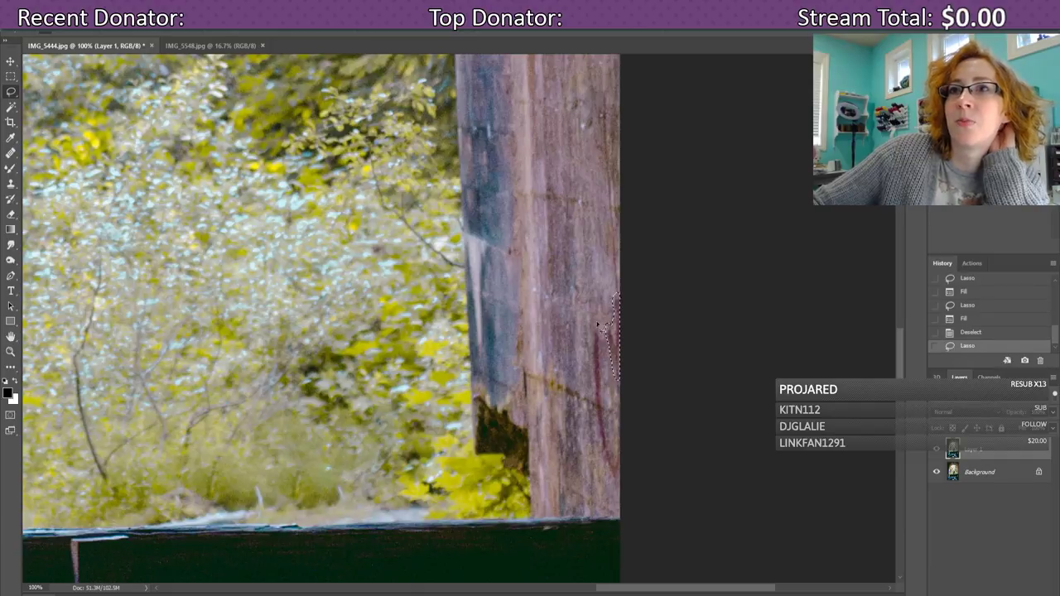
{"action": "left_click", "coordinate": [70, 23]}
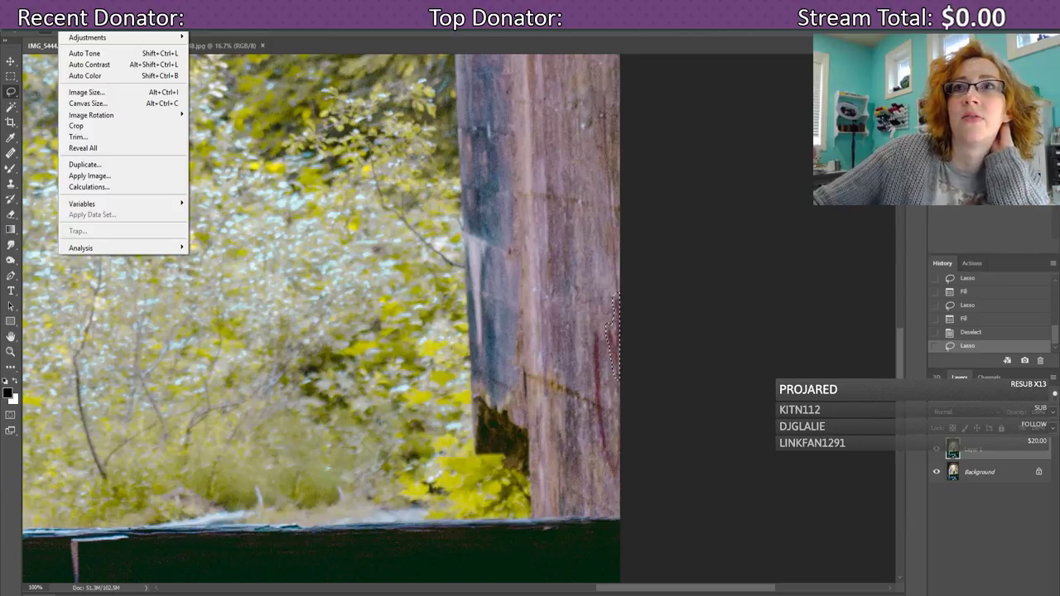
{"action": "mouse_move", "coordinate": [46, 23]}
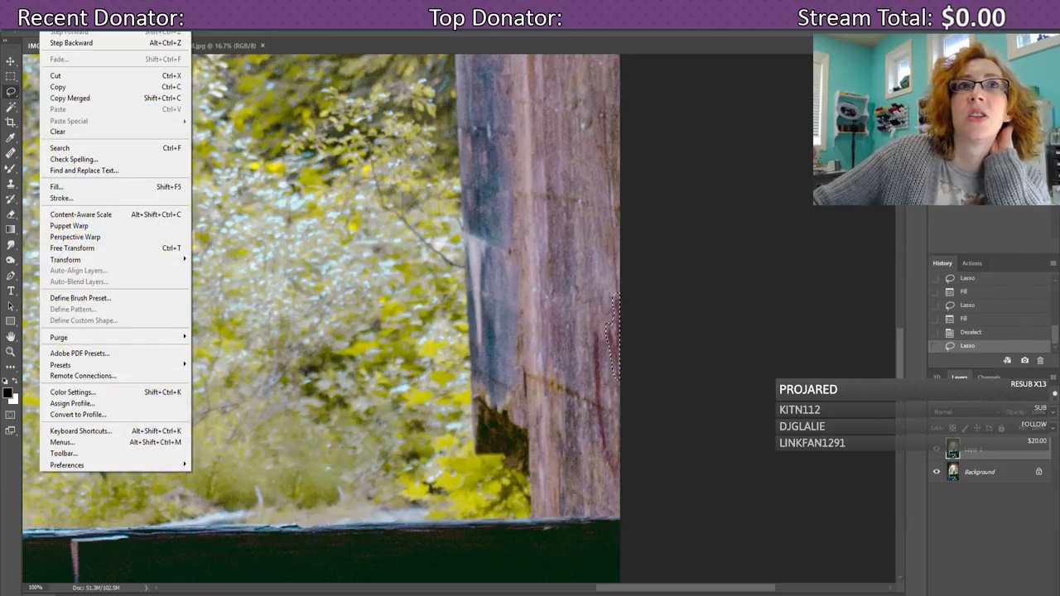
{"action": "left_click", "coordinate": [57, 186]}
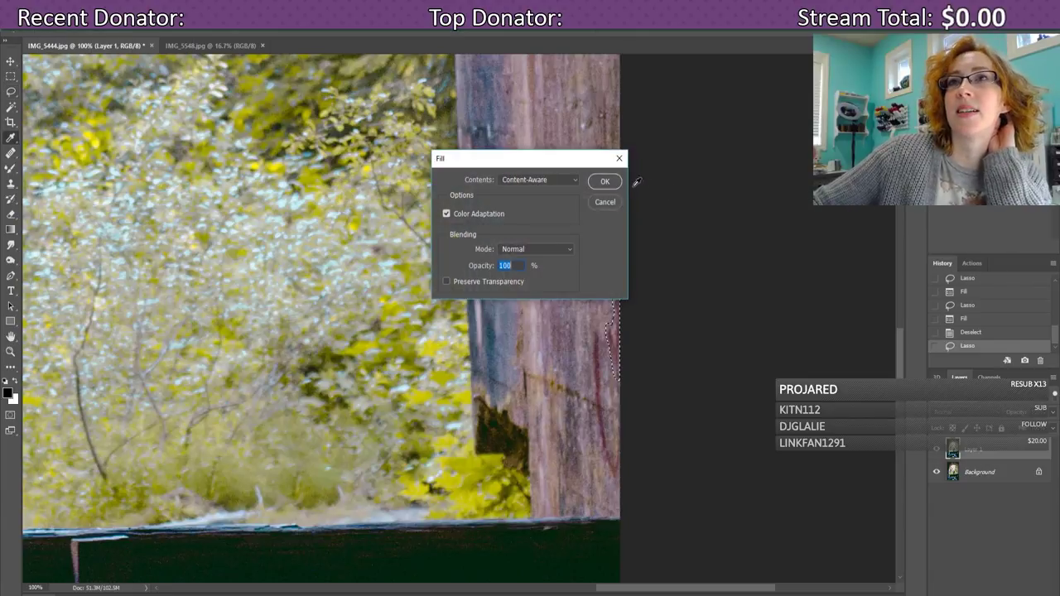
{"action": "left_click", "coordinate": [604, 181]}
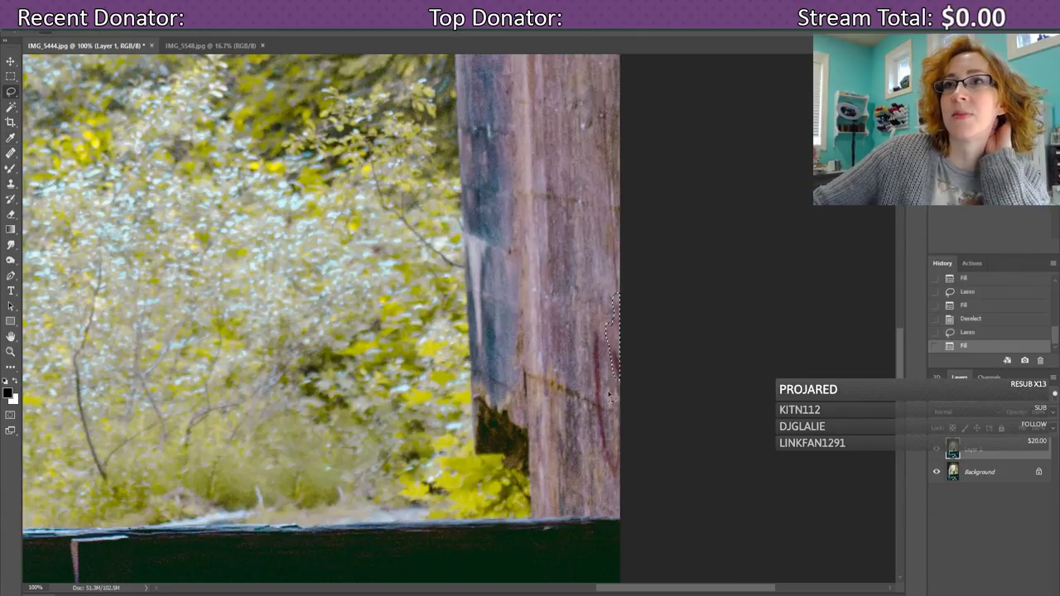
{"action": "key", "text": "ctrl+d"}
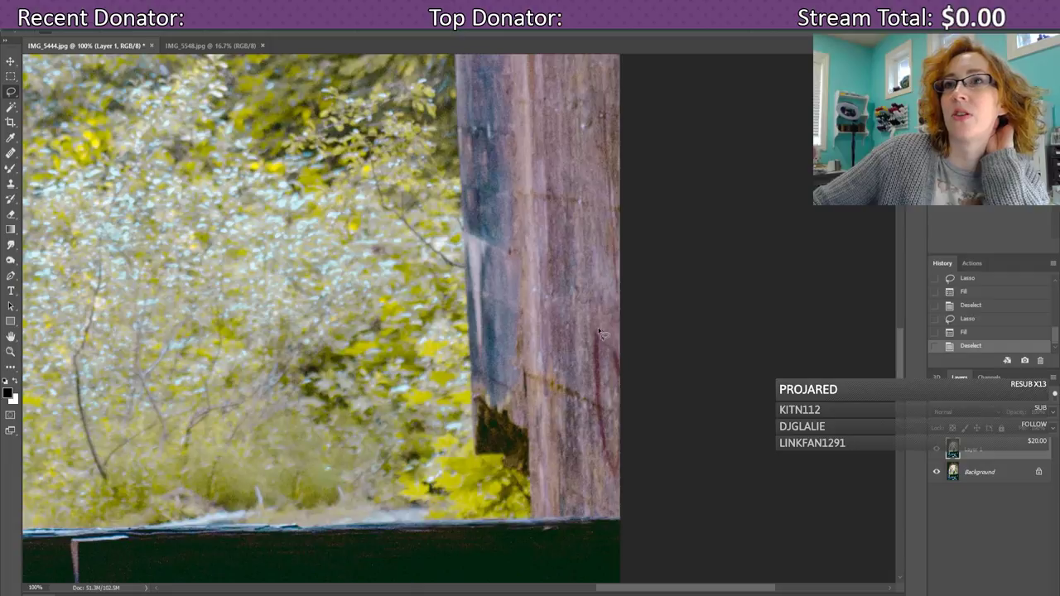
{"action": "mouse_move", "coordinate": [594, 328]}
{"action": "left_mouse_down"}
{"action": "mouse_move", "coordinate": [597, 442]}
{"action": "mouse_move", "coordinate": [619, 484]}
{"action": "mouse_move", "coordinate": [623, 439]}
{"action": "mouse_move", "coordinate": [616, 457]}
{"action": "mouse_move", "coordinate": [600, 330]}
{"action": "left_mouse_up"}
{"action": "key", "text": "alt+e"}
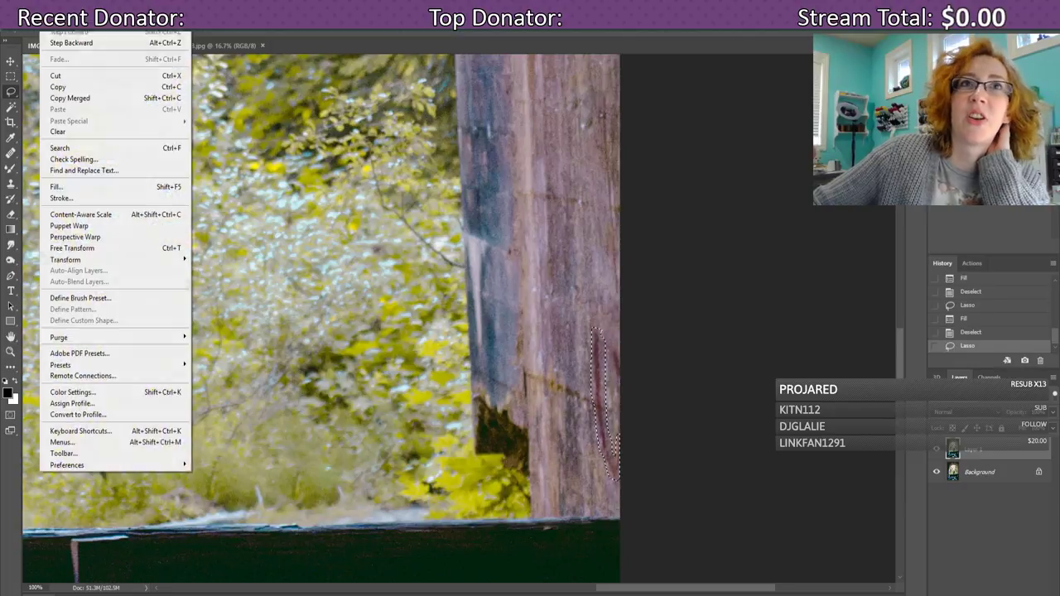
{"action": "left_click", "coordinate": [71, 188]}
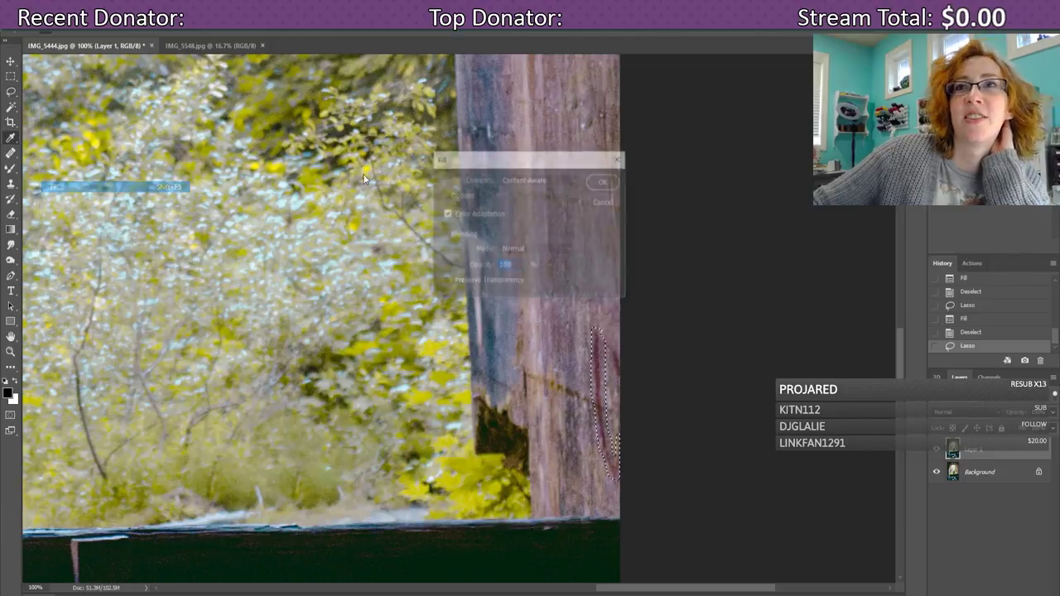
{"action": "left_click", "coordinate": [607, 182]}
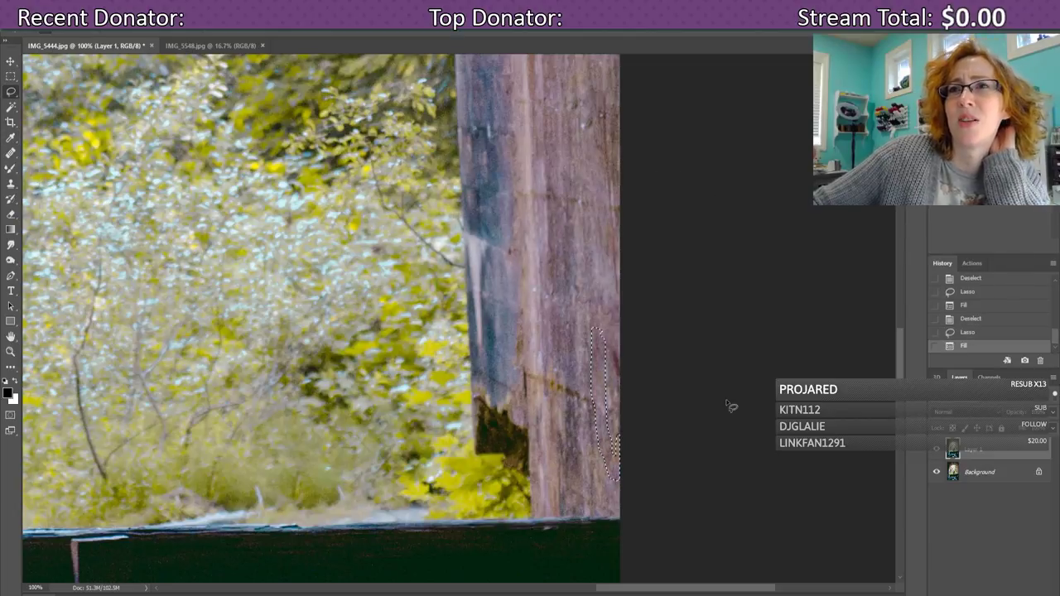
{"action": "key", "text": "ctrl+d"}
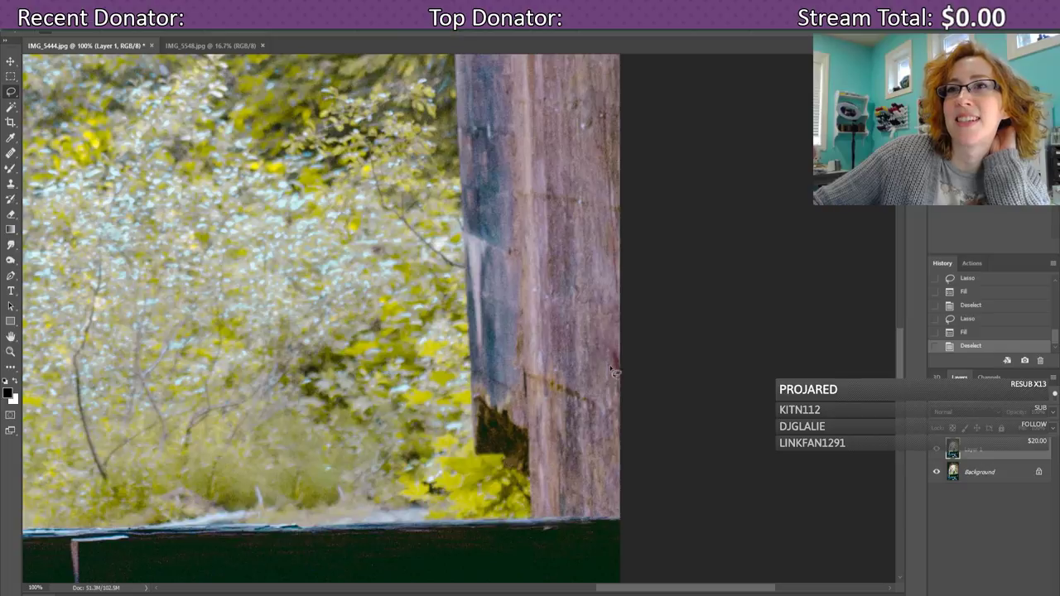
- Content-Aware fill the last streak on the post's right edge and deselect
{"action": "mouse_move", "coordinate": [613, 372]}
{"action": "left_mouse_down"}
{"action": "mouse_move", "coordinate": [612, 348]}
{"action": "mouse_move", "coordinate": [623, 383]}
{"action": "left_mouse_up"}
{"action": "left_click", "coordinate": [48, 17]}
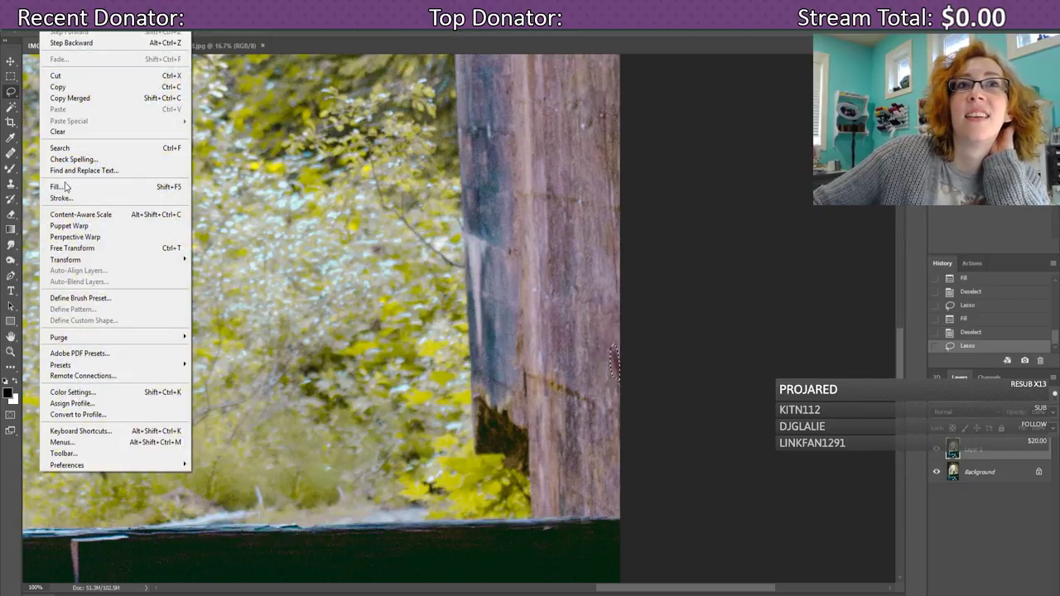
{"action": "left_click", "coordinate": [83, 189]}
{"action": "left_click", "coordinate": [602, 180]}
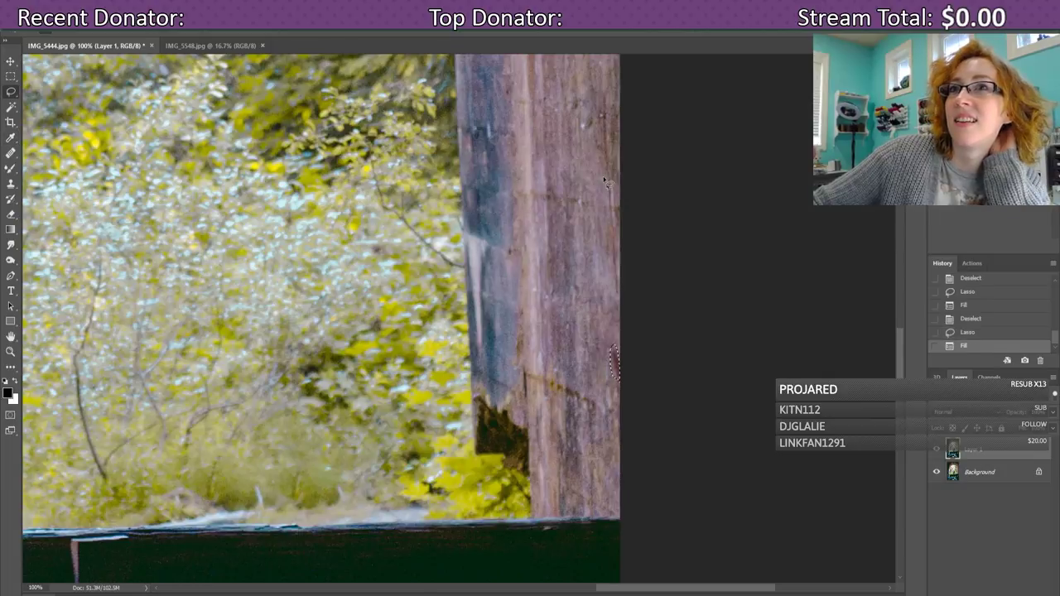
{"action": "key", "text": "ctrl+d"}
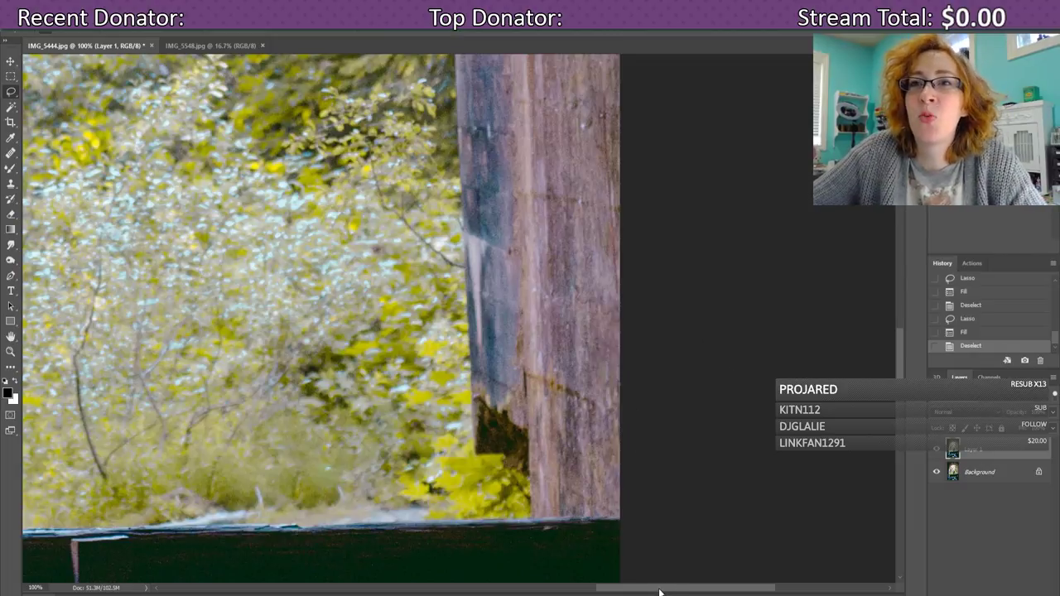
{"action": "left_click_drag", "start_coordinate": [660, 591], "coordinate": [374, 588]}
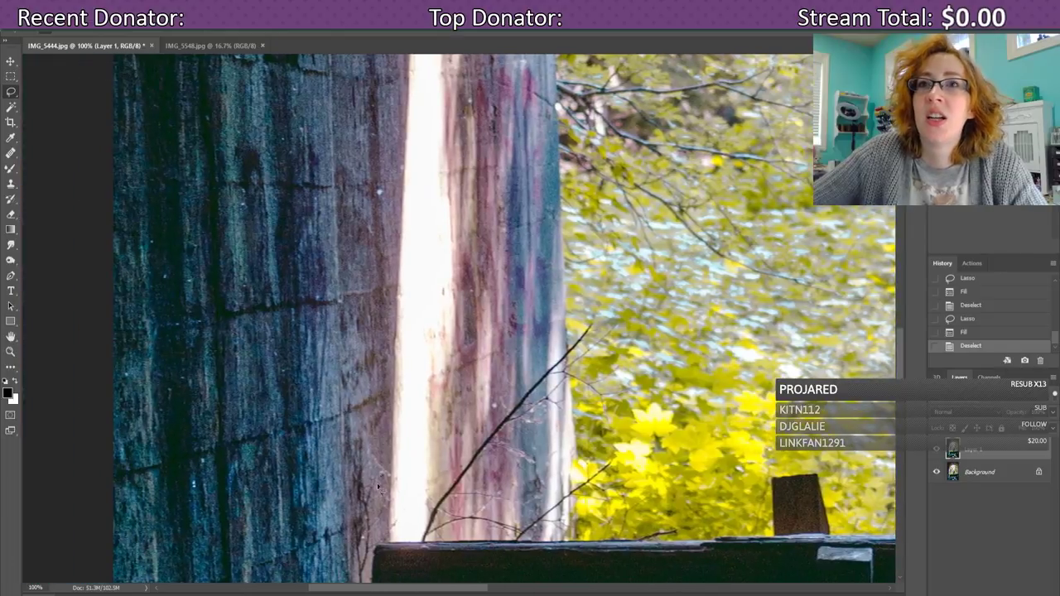
- Lasso two red stains on the pale trunk and Content-Aware fill them, then deselect
{"action": "scroll", "coordinate": [378, 487], "scroll_direction": "up", "scroll_amount": 2}
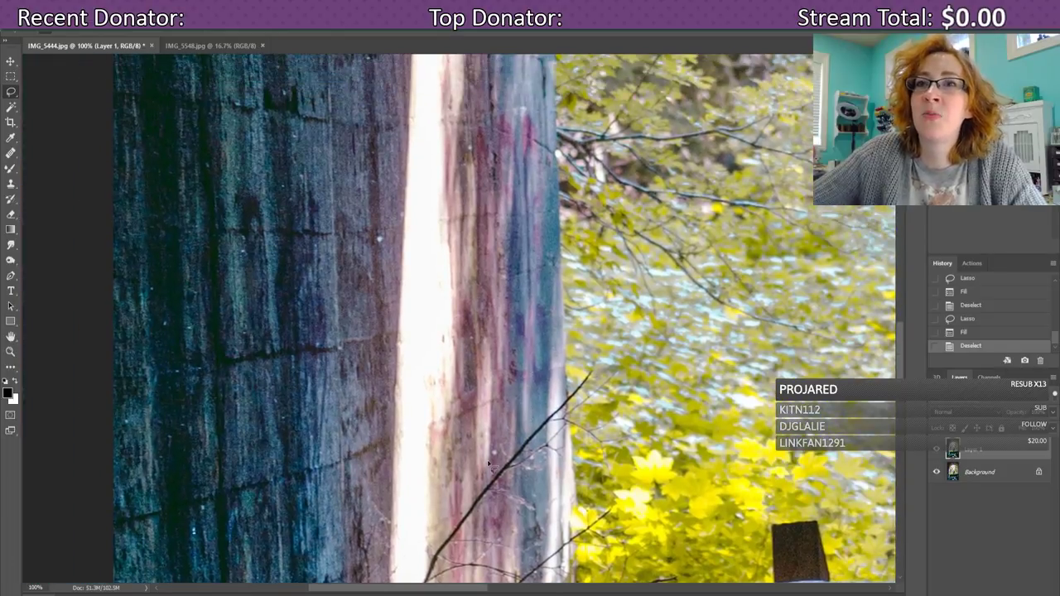
{"action": "scroll", "coordinate": [493, 468], "scroll_direction": "up", "scroll_amount": 2}
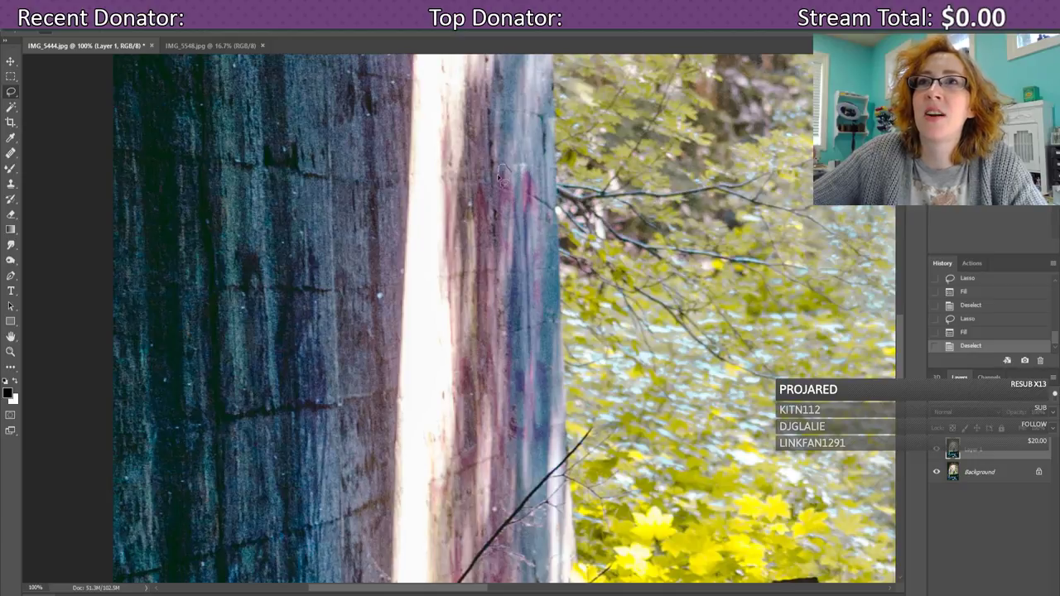
{"action": "mouse_move", "coordinate": [500, 179]}
{"action": "left_mouse_down"}
{"action": "mouse_move", "coordinate": [503, 251]}
{"action": "mouse_move", "coordinate": [518, 215]}
{"action": "left_mouse_up"}
{"action": "left_click_drag", "start_coordinate": [511, 174], "coordinate": [510, 175]}
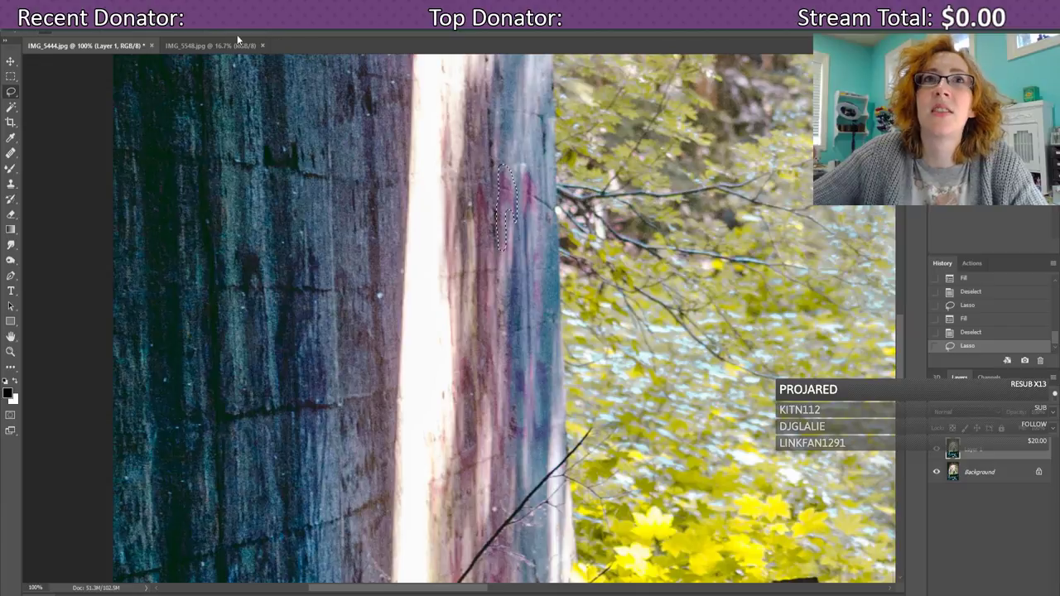
{"action": "left_click", "coordinate": [51, 31]}
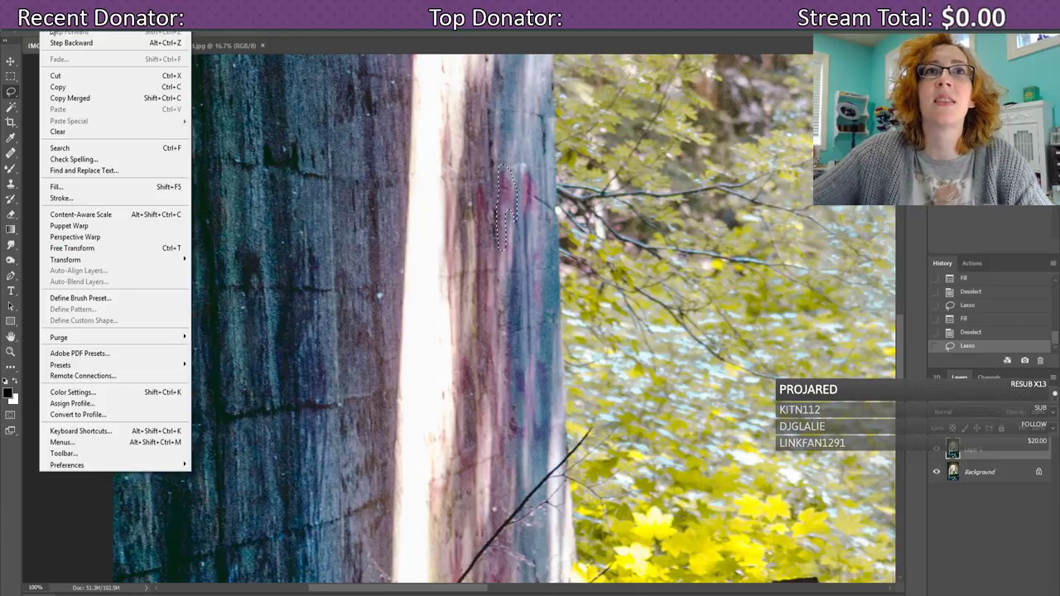
{"action": "left_click", "coordinate": [62, 187]}
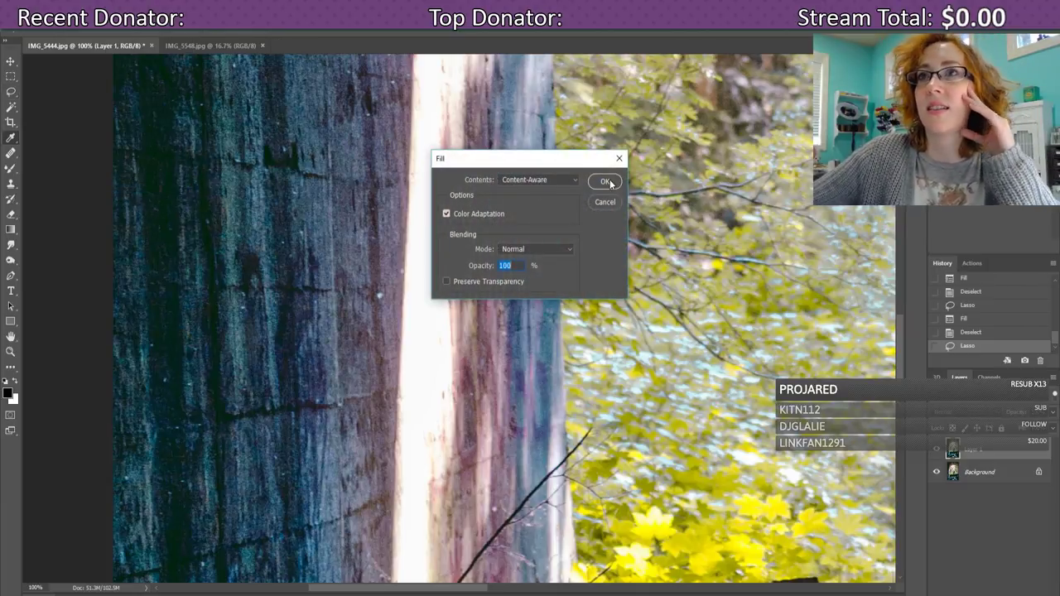
{"action": "left_click", "coordinate": [607, 183]}
{"action": "left_click_drag", "start_coordinate": [524, 219], "coordinate": [523, 170]}
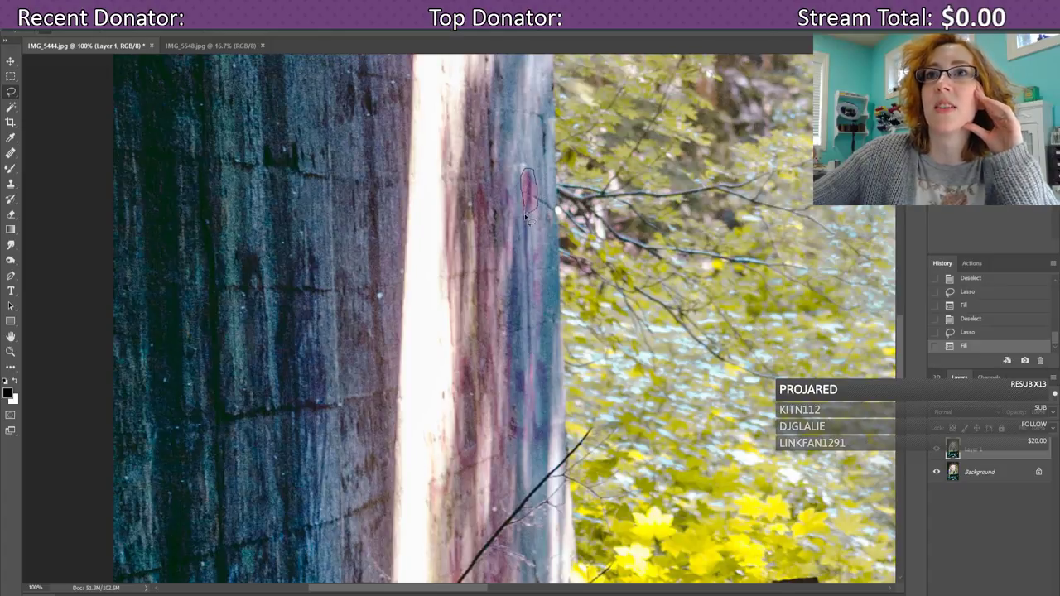
{"action": "left_click_drag", "start_coordinate": [526, 217], "coordinate": [525, 219]}
{"action": "left_click", "coordinate": [52, 24]}
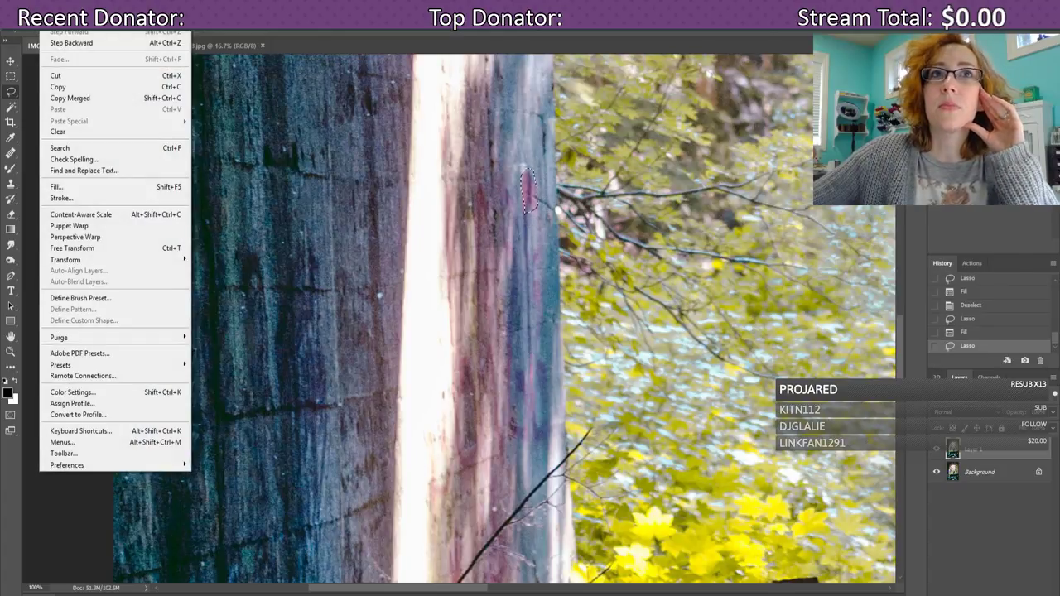
{"action": "left_click", "coordinate": [56, 186]}
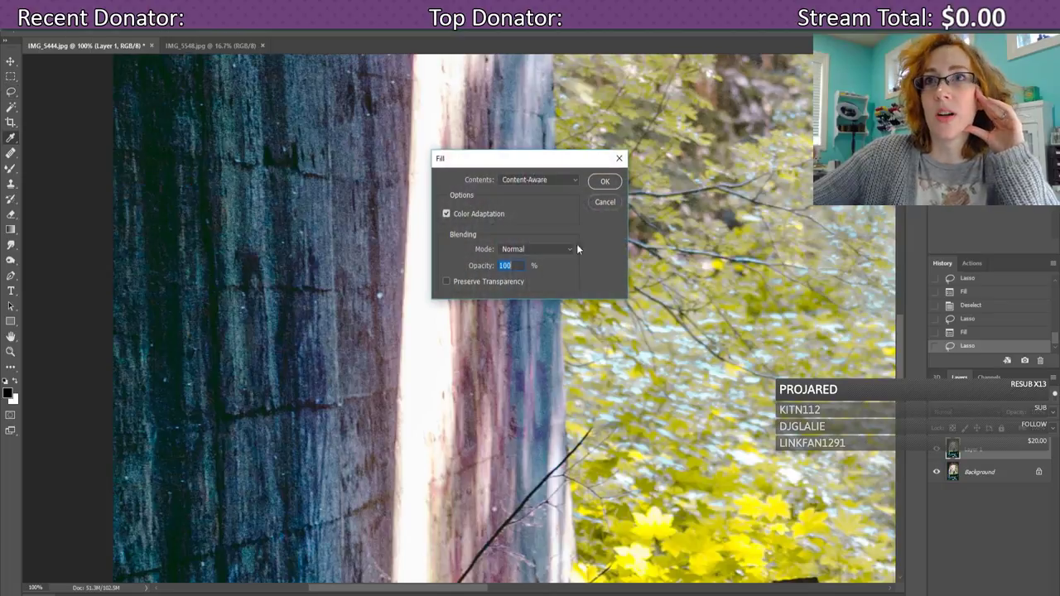
{"action": "left_click", "coordinate": [605, 181]}
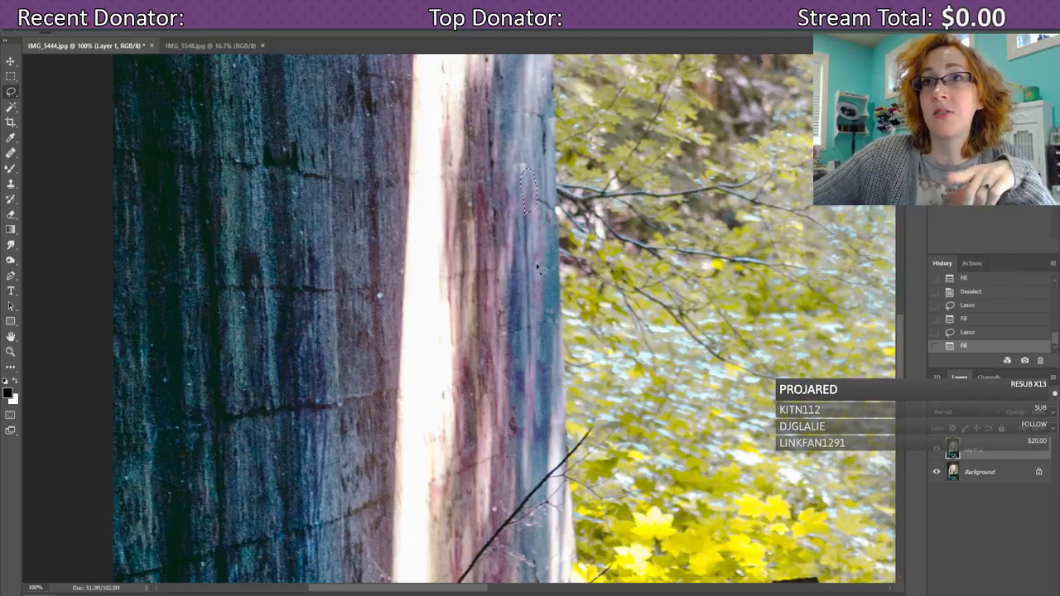
{"action": "key", "text": "ctrl+d"}
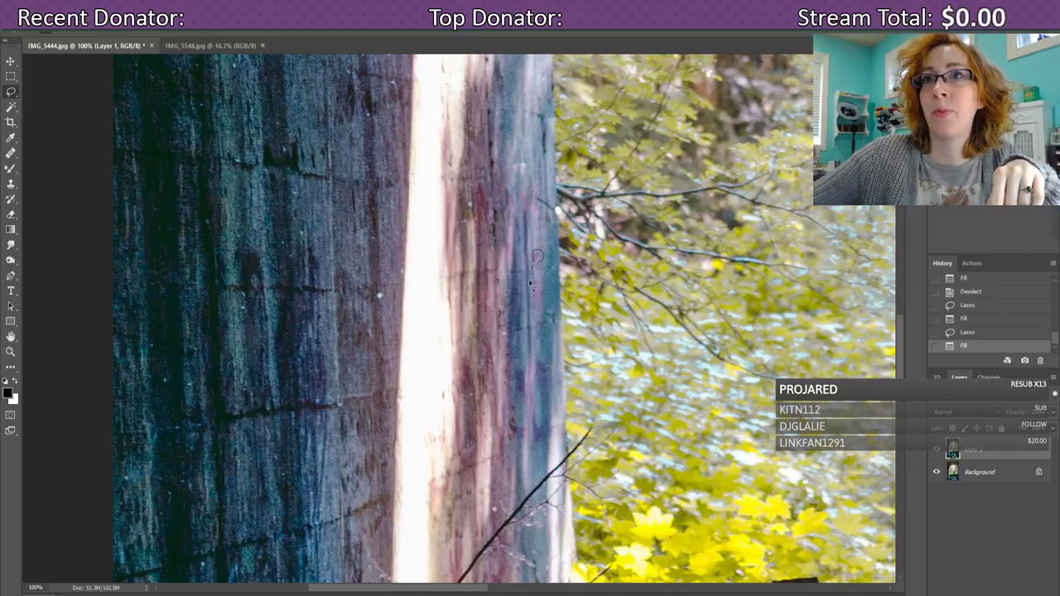
- Content-Aware fill two more stains, including one along the trunk edge, then pan down to the fence
{"action": "left_click_drag", "start_coordinate": [535, 289], "coordinate": [533, 283]}
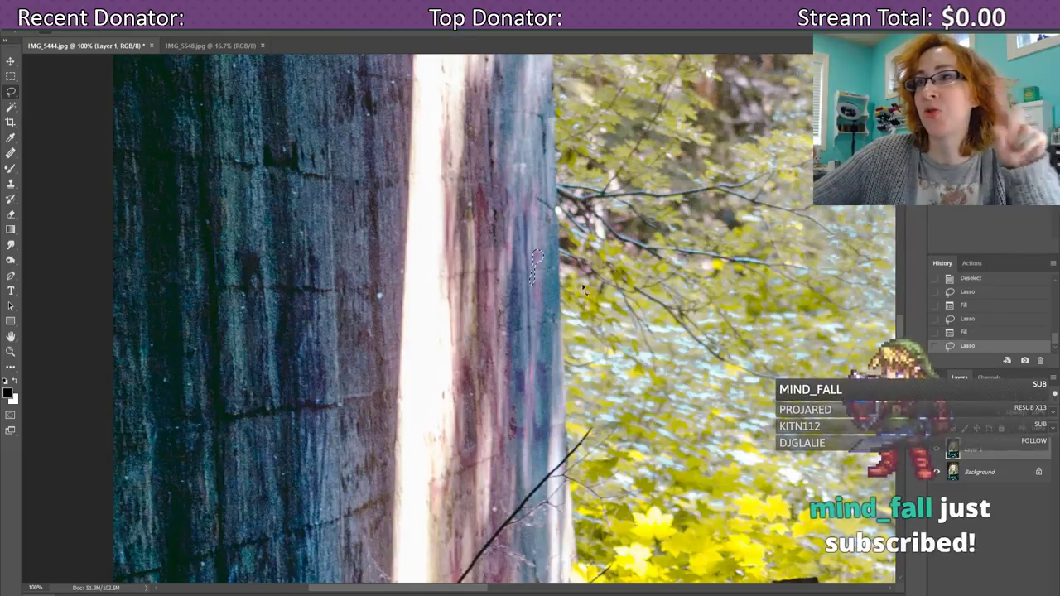
{"action": "left_click", "coordinate": [24, 20]}
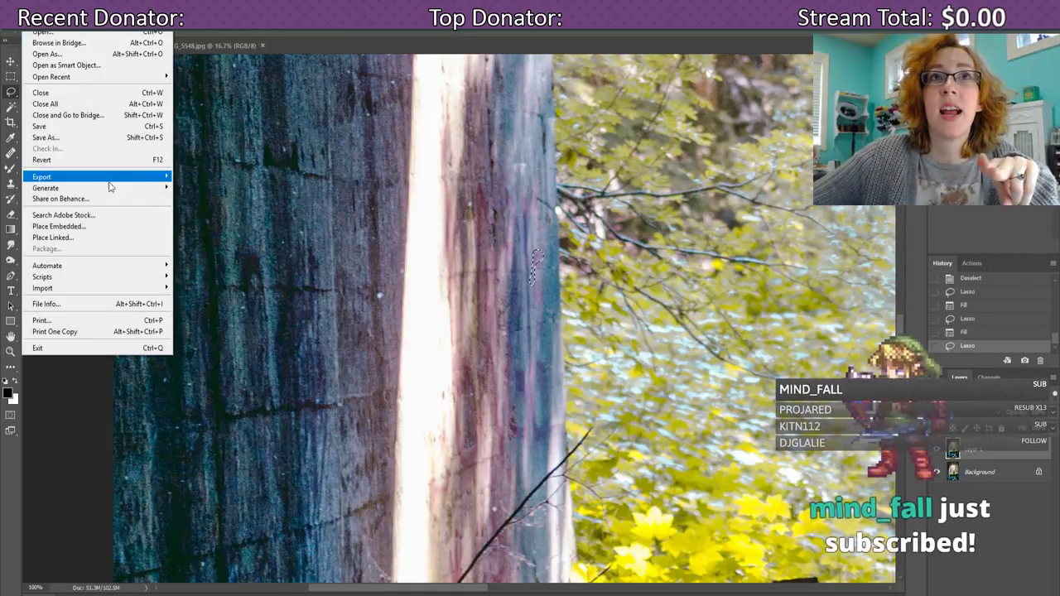
{"action": "mouse_move", "coordinate": [110, 191]}
{"action": "mouse_move", "coordinate": [117, 278]}
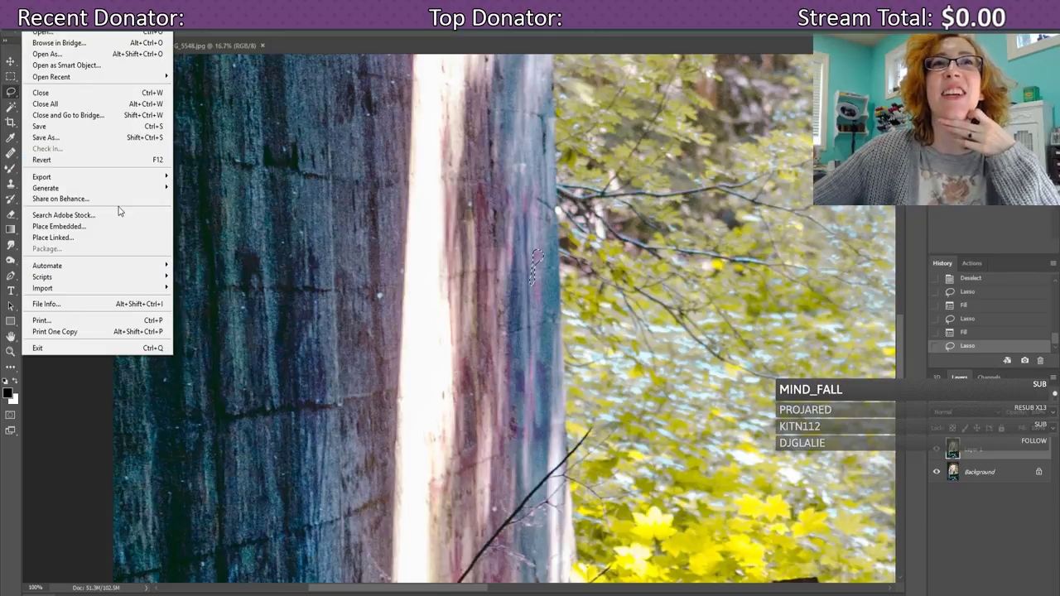
{"action": "mouse_move", "coordinate": [54, 23]}
{"action": "left_click", "coordinate": [54, 185]}
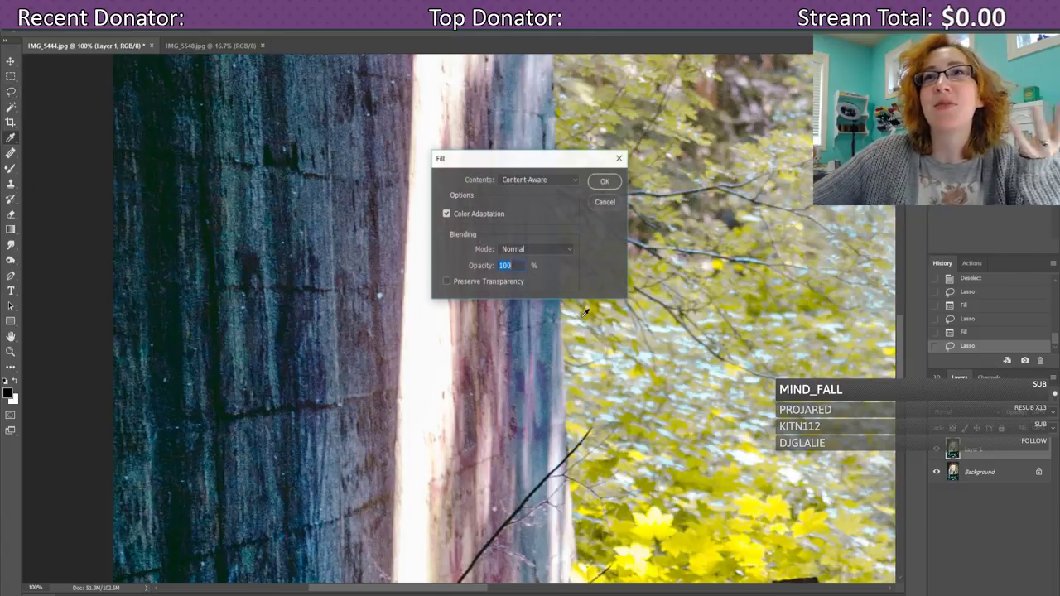
{"action": "left_click", "coordinate": [611, 185]}
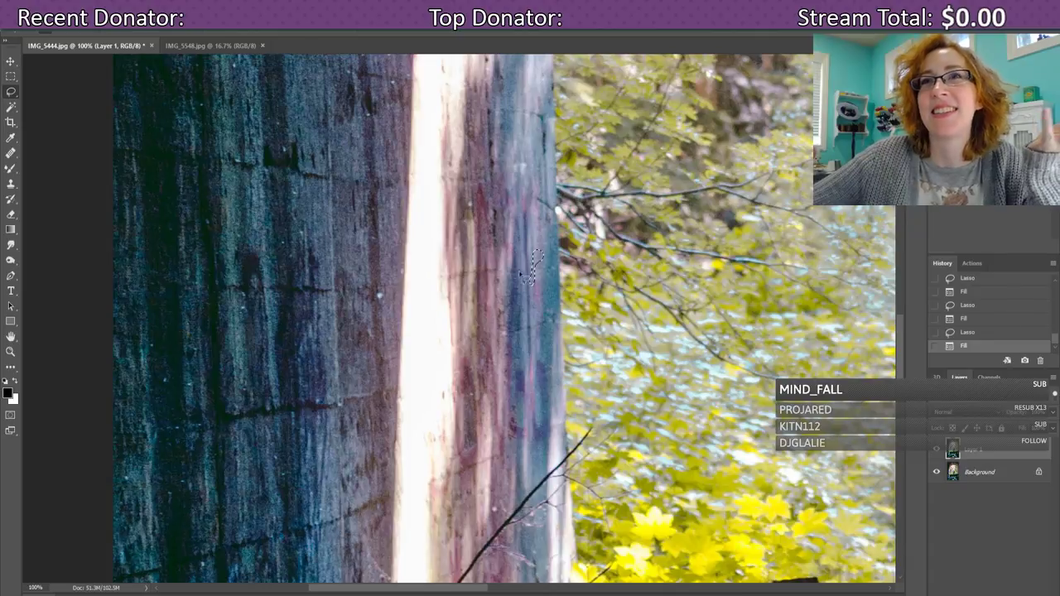
{"action": "mouse_move", "coordinate": [493, 220]}
{"action": "left_mouse_down"}
{"action": "mouse_move", "coordinate": [479, 180]}
{"action": "mouse_move", "coordinate": [476, 265]}
{"action": "mouse_move", "coordinate": [493, 219]}
{"action": "left_mouse_up"}
{"action": "left_click", "coordinate": [31, 23]}
{"action": "mouse_move", "coordinate": [53, 23]}
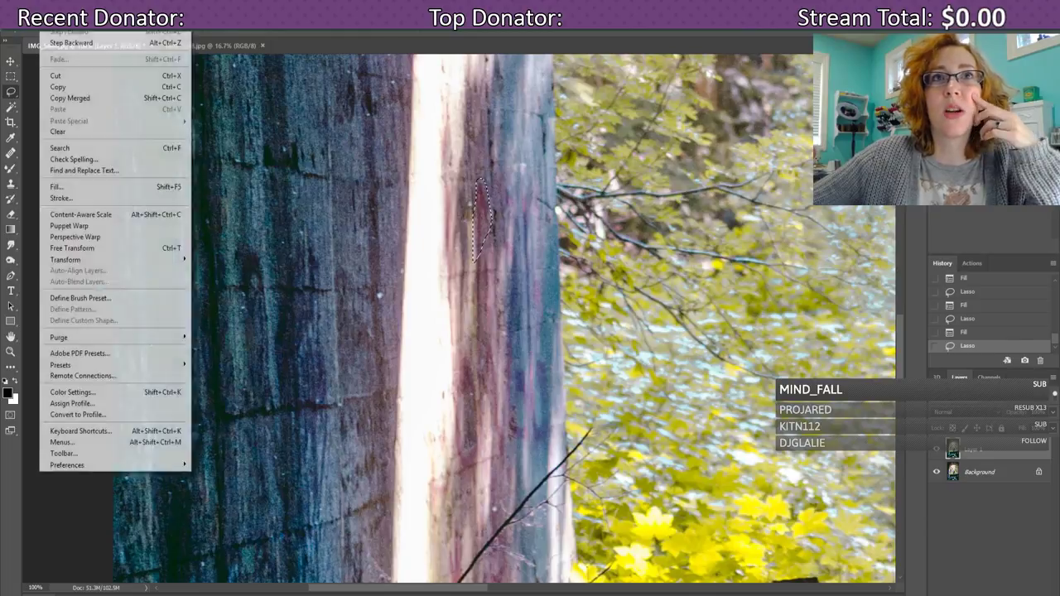
{"action": "left_click", "coordinate": [96, 188]}
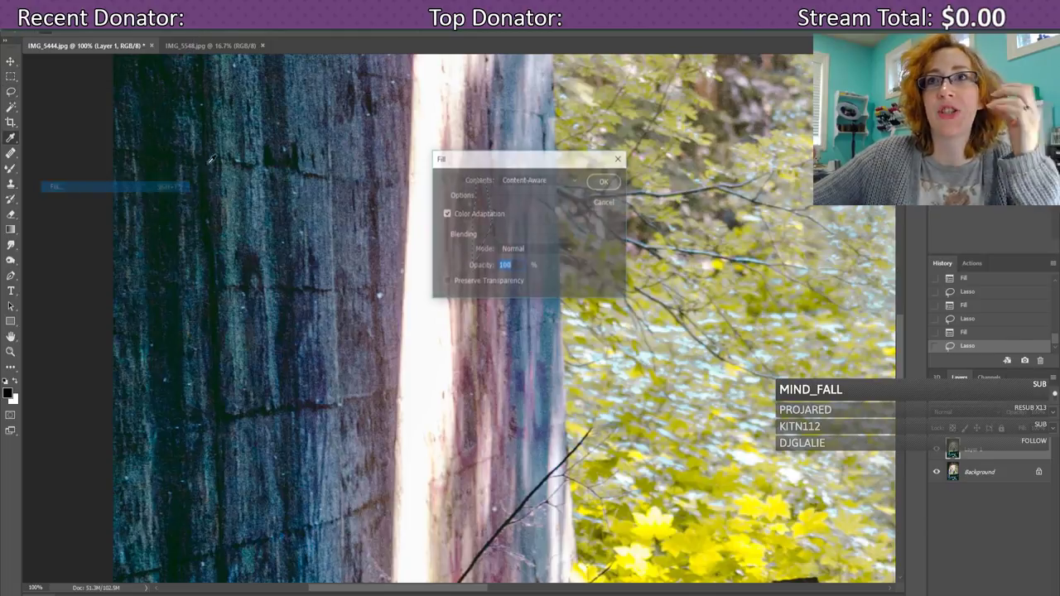
{"action": "left_click", "coordinate": [603, 182]}
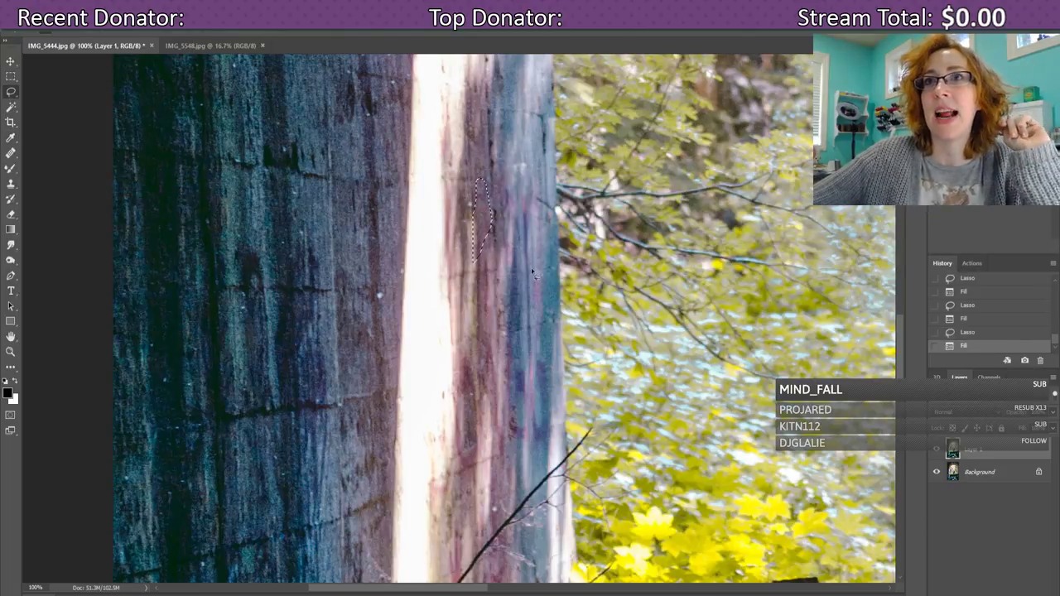
{"action": "mouse_move", "coordinate": [494, 382]}
{"action": "left_mouse_down"}
{"action": "mouse_move", "coordinate": [502, 329]}
{"action": "mouse_move", "coordinate": [475, 275]}
{"action": "mouse_move", "coordinate": [458, 267]}
{"action": "mouse_move", "coordinate": [463, 236]}
{"action": "mouse_move", "coordinate": [476, 254]}
{"action": "left_mouse_up"}
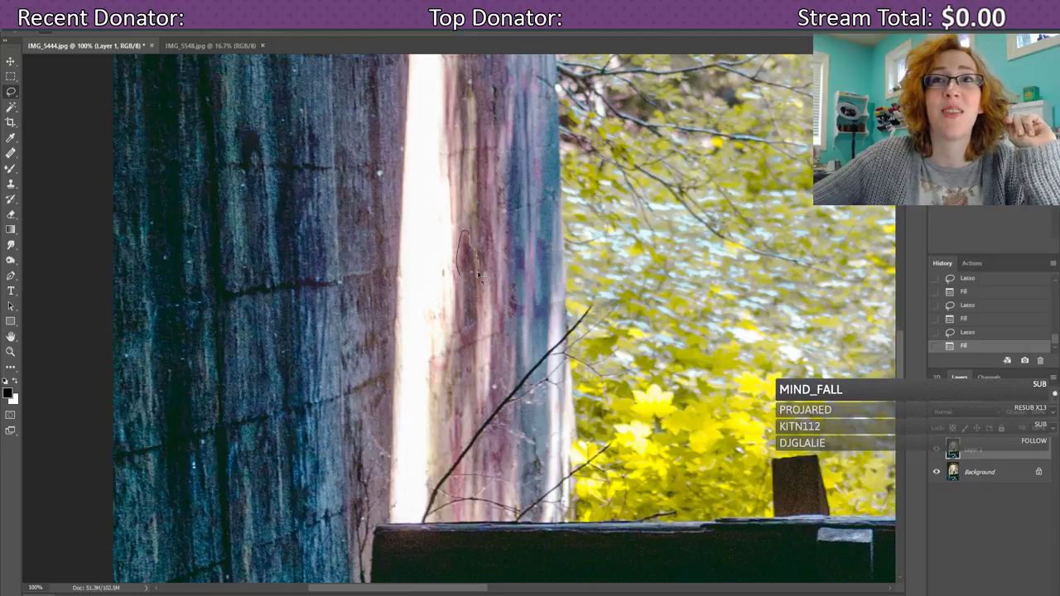
- Content-Aware fill the lower-trunk stain and the stain beside the thin branch, then deselect
{"action": "left_click_drag", "start_coordinate": [460, 278], "coordinate": [459, 276]}
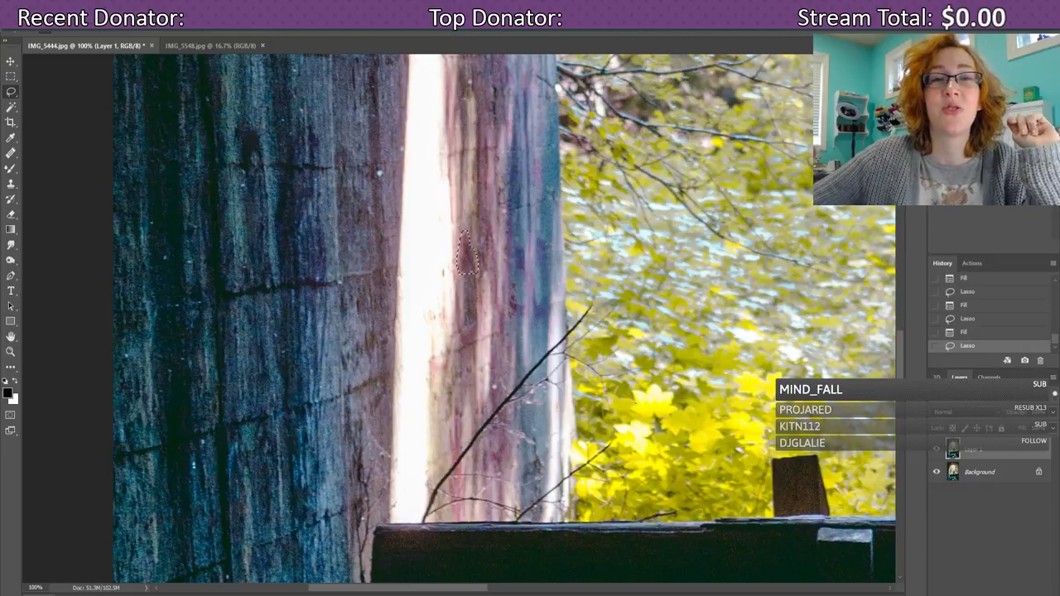
{"action": "left_click", "coordinate": [51, 23]}
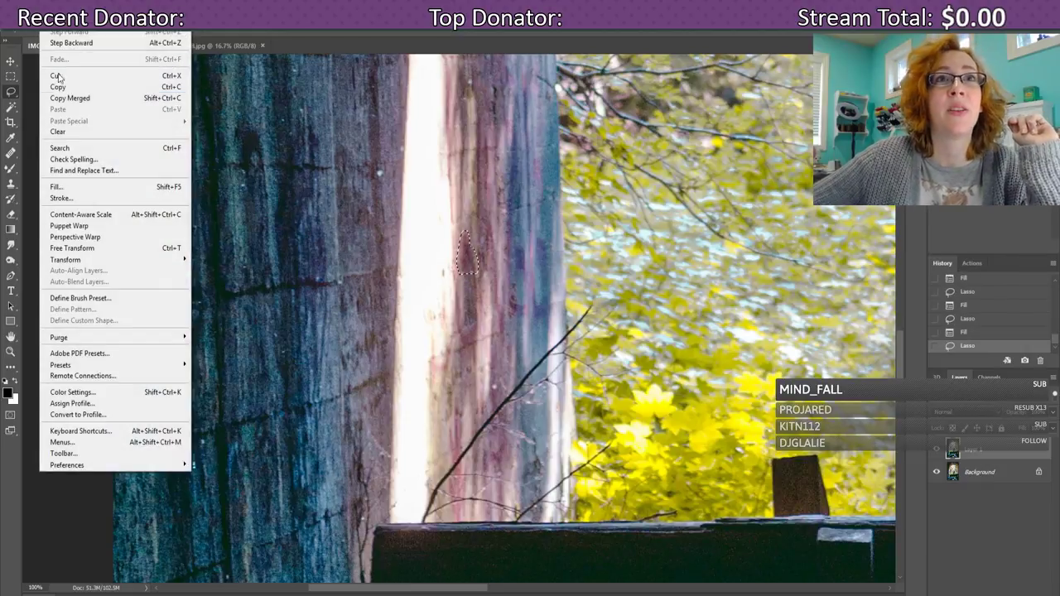
{"action": "left_click", "coordinate": [55, 187]}
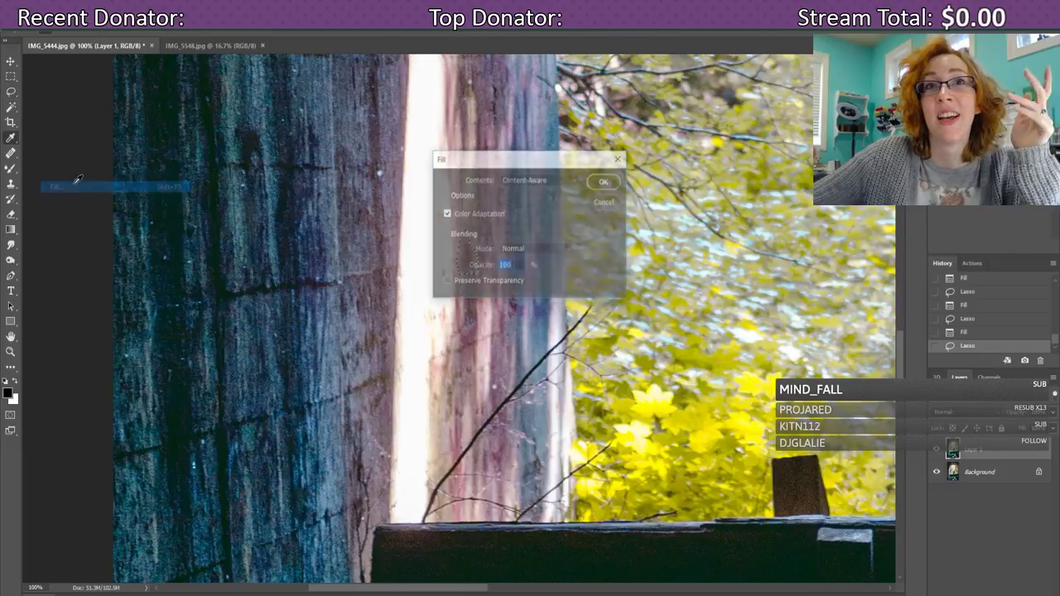
{"action": "left_click", "coordinate": [604, 182]}
{"action": "scroll", "coordinate": [471, 412], "scroll_direction": "down", "scroll_amount": 1}
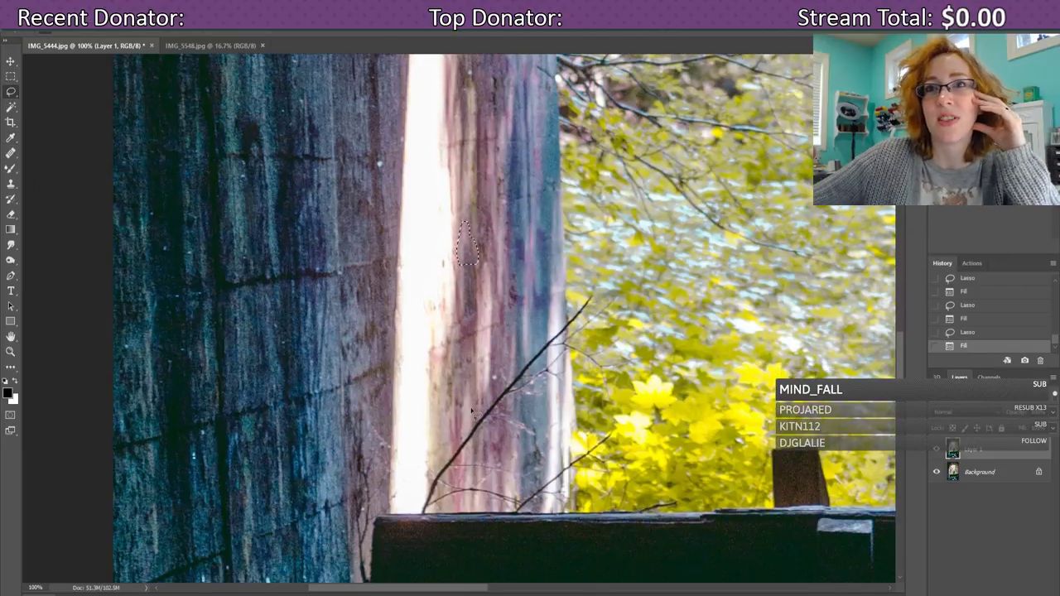
{"action": "left_click", "coordinate": [465, 414]}
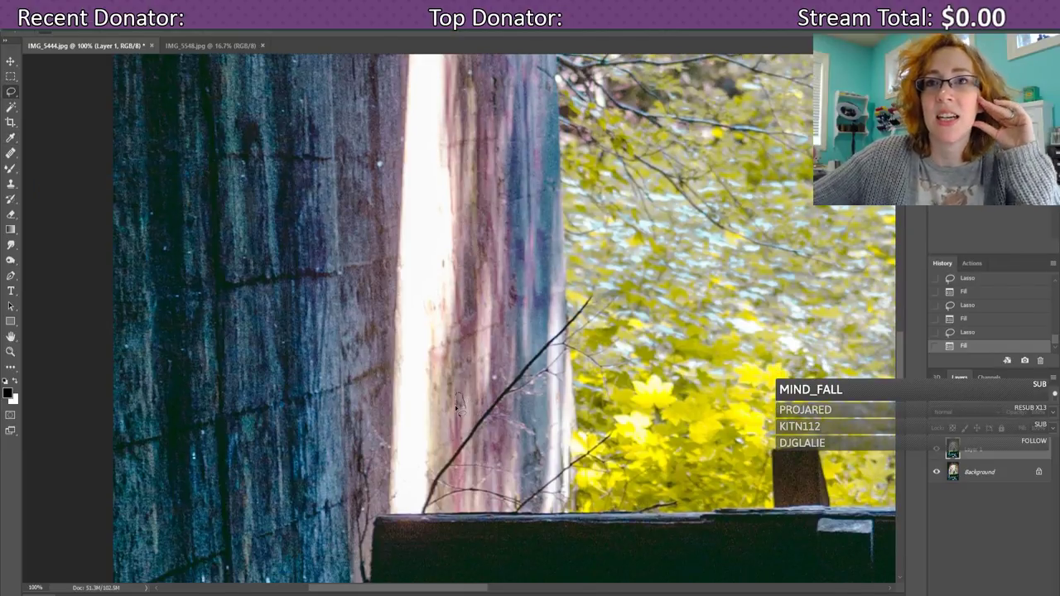
{"action": "mouse_move", "coordinate": [447, 445]}
{"action": "left_mouse_down"}
{"action": "mouse_move", "coordinate": [453, 458]}
{"action": "mouse_move", "coordinate": [471, 409]}
{"action": "mouse_move", "coordinate": [459, 395]}
{"action": "left_mouse_up"}
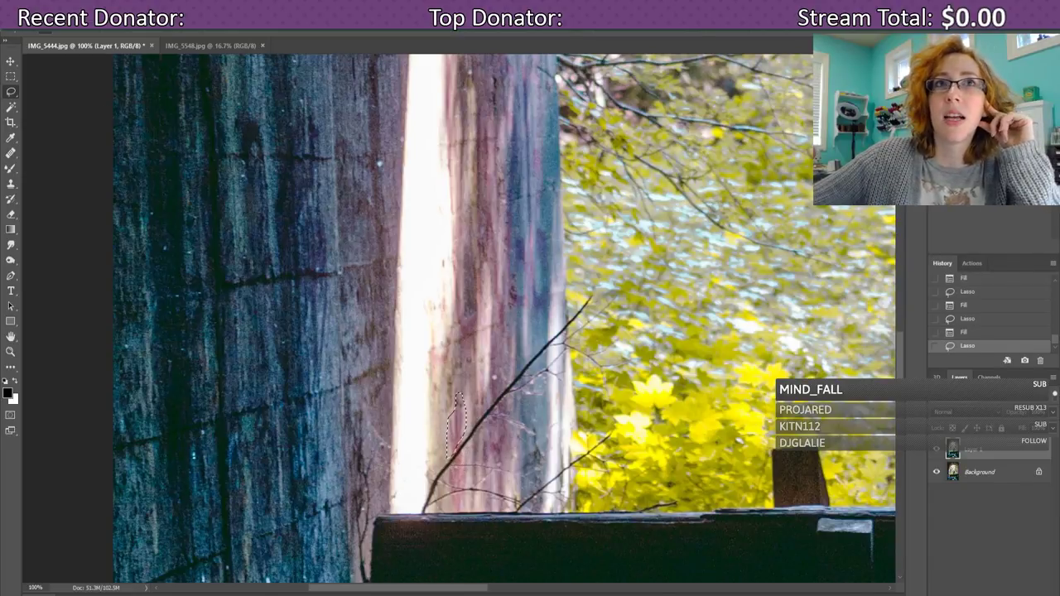
{"action": "left_click", "coordinate": [30, 25]}
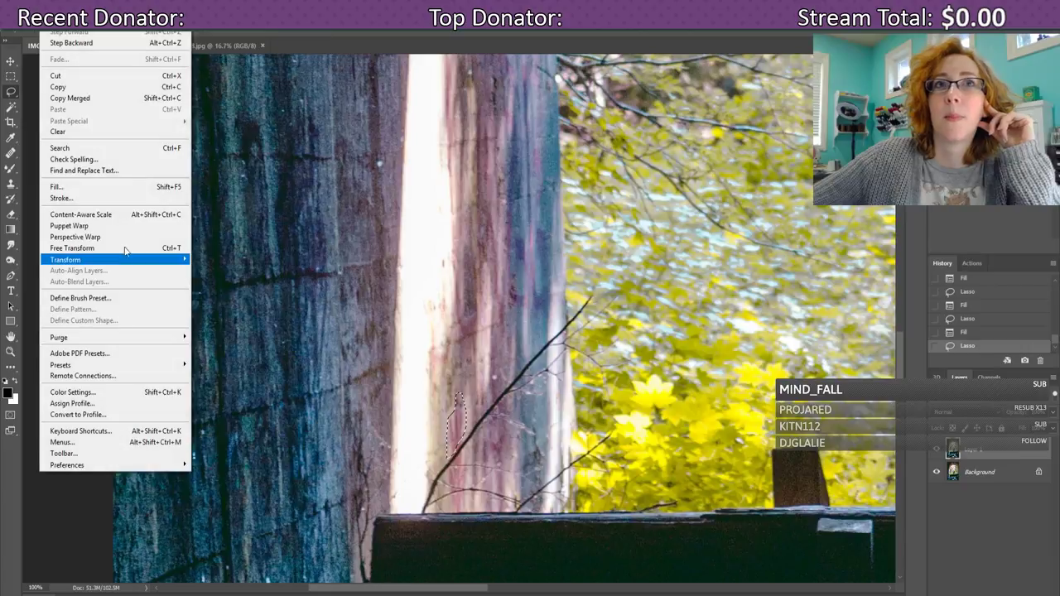
{"action": "left_click", "coordinate": [129, 187]}
{"action": "left_click", "coordinate": [609, 185]}
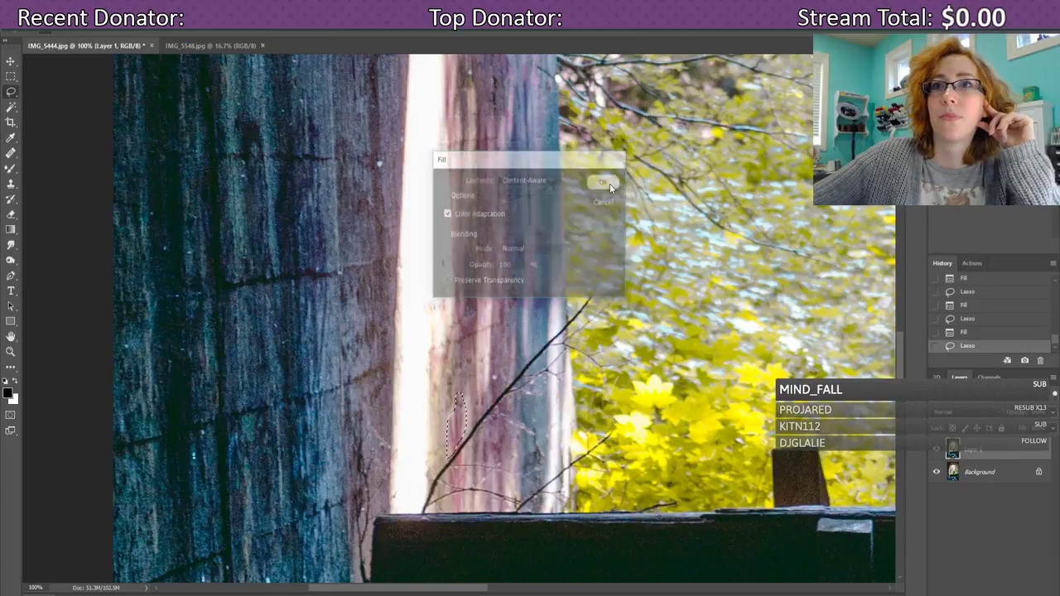
{"action": "key", "text": "ctrl+d"}
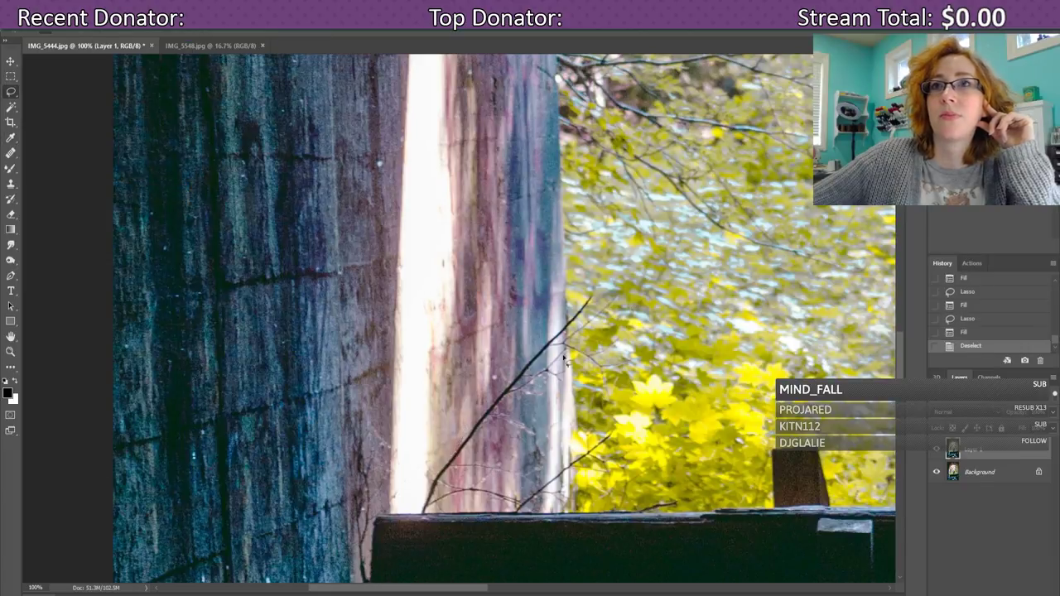
- Zoom out to show the whole tunnel photo and bring up Save As in Photoshop format
{"action": "key", "text": "ctrl+minus"}
{"action": "key", "text": "ctrl+minus"}
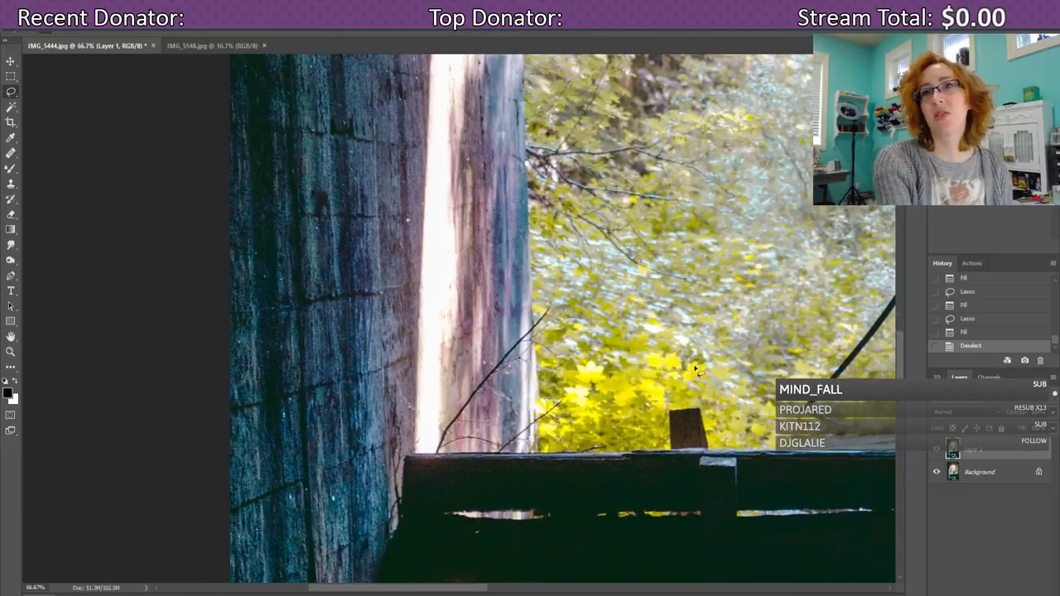
{"action": "key", "text": "ctrl+minus"}
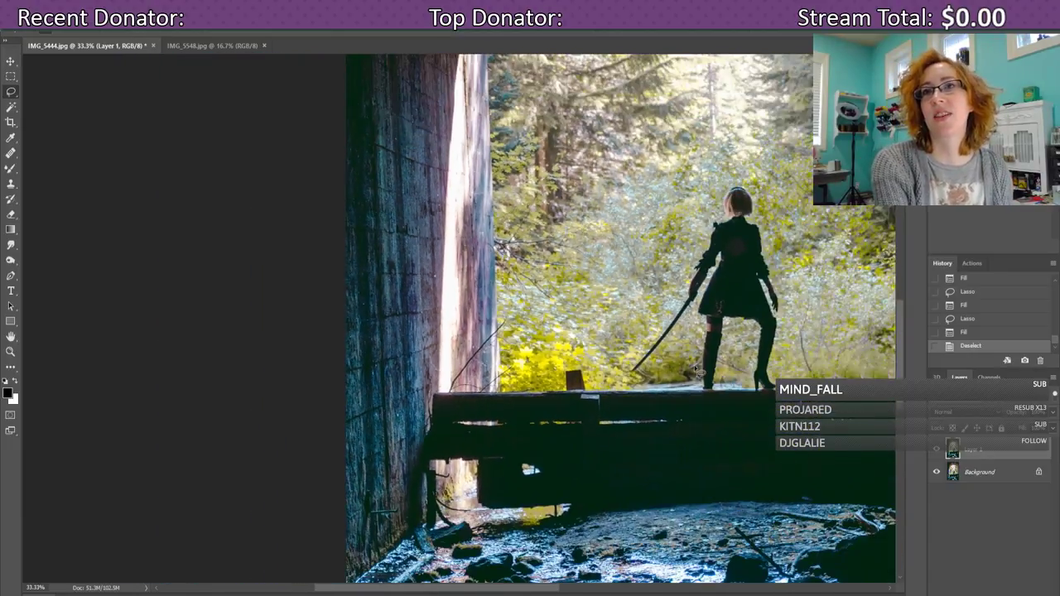
{"action": "key", "text": "ctrl+minus"}
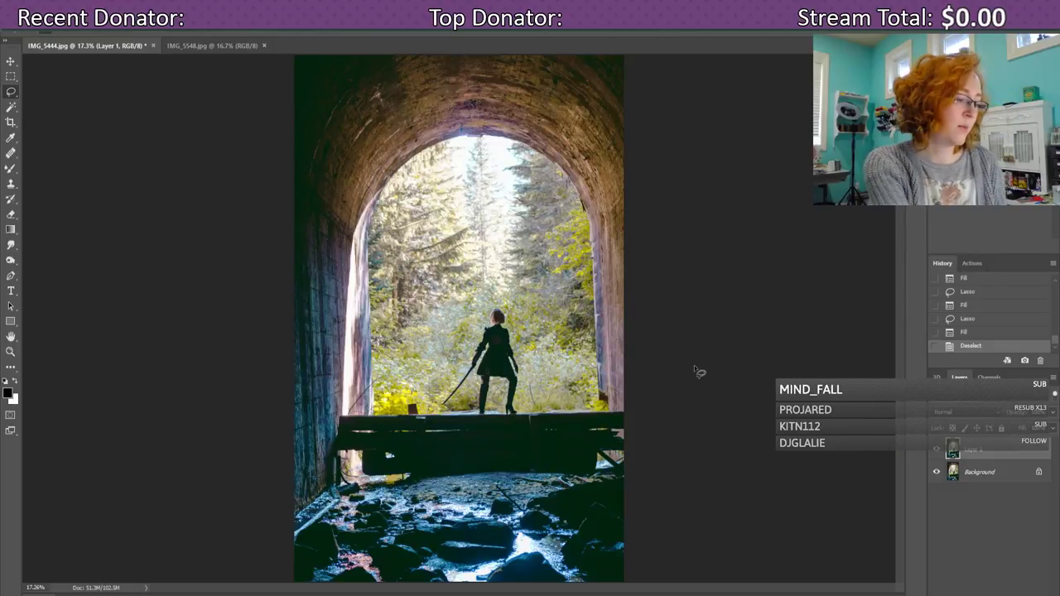
{"action": "key", "text": "ctrl+shift+s"}
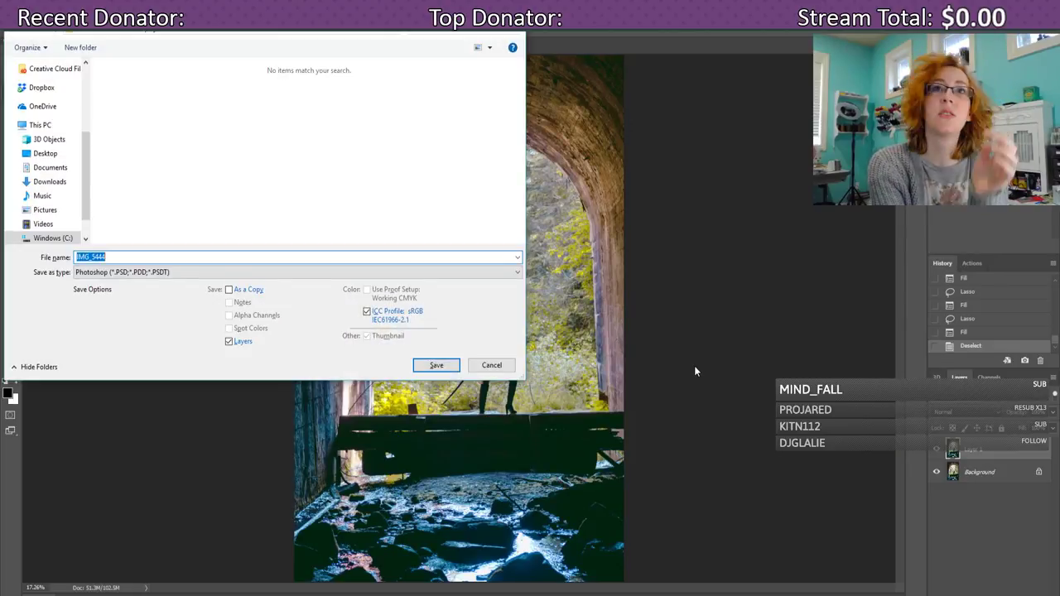
- Save the photo as IMG_5444.psd with its layers, then zoom in on the figure
{"action": "key", "text": "Return"}
{"action": "key", "text": "Return"}
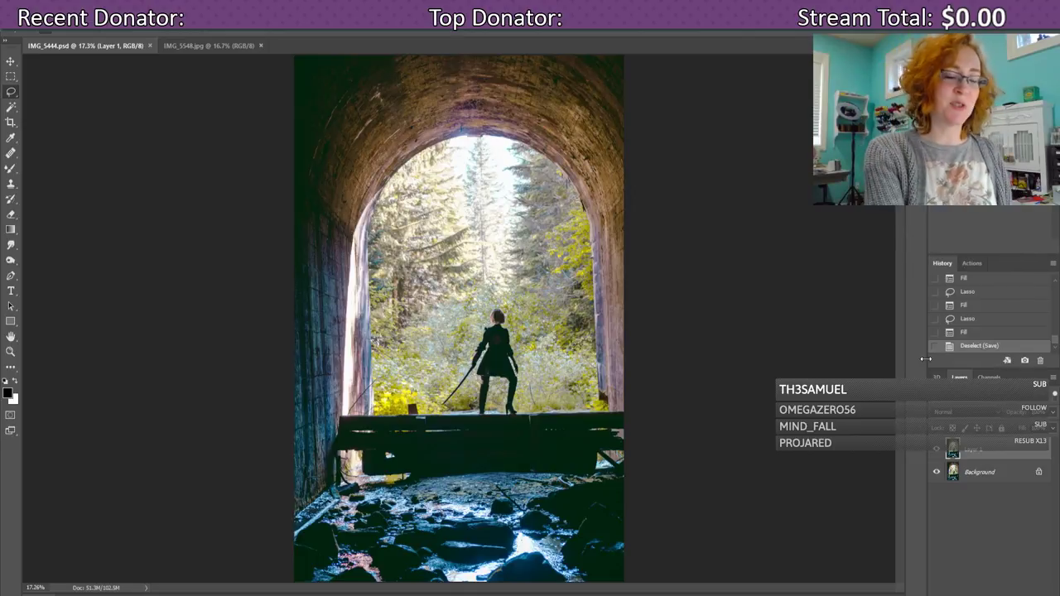
{"action": "key", "text": "ctrl+plus"}
{"action": "key", "text": "ctrl+plus"}
{"action": "key", "text": "ctrl+plus"}
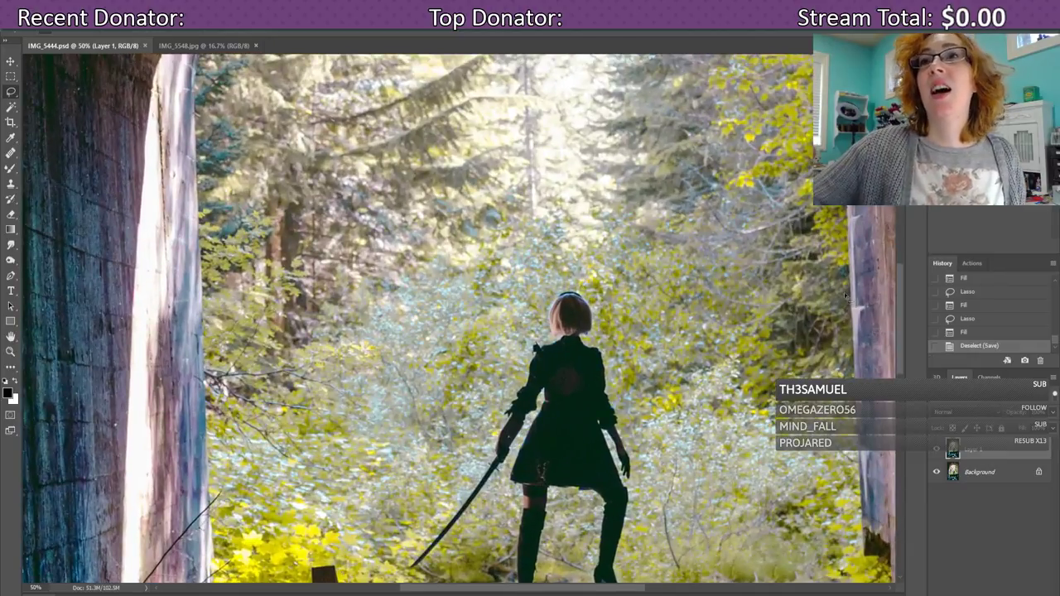
- Switch to the IMG_5548.jpg document showing the kneeling cosplayer
{"action": "scroll", "coordinate": [846, 294], "scroll_direction": "down", "scroll_amount": 2}
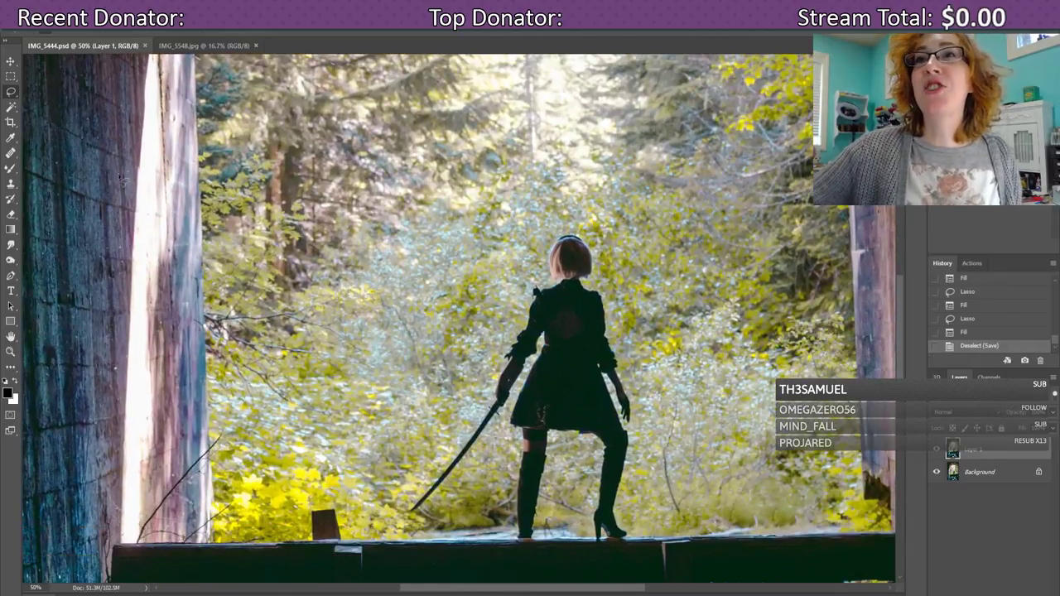
{"action": "left_click", "coordinate": [183, 44]}
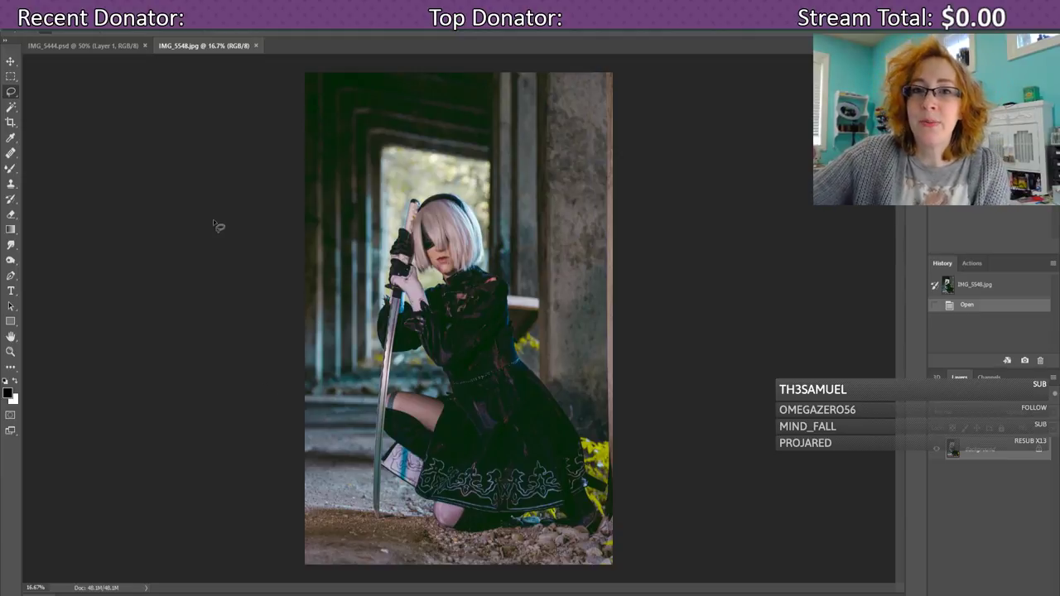
- Return to IMG_5444.psd, fit it on screen, and duplicate Layer 1 with Ctrl+J
{"action": "left_click", "coordinate": [73, 47]}
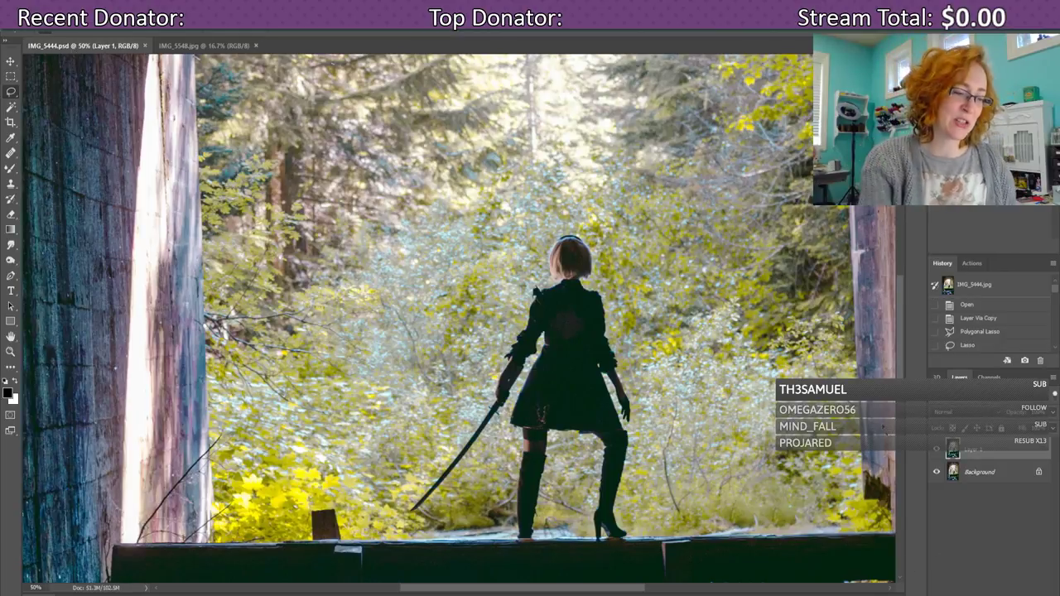
{"action": "key", "text": "ctrl+minus"}
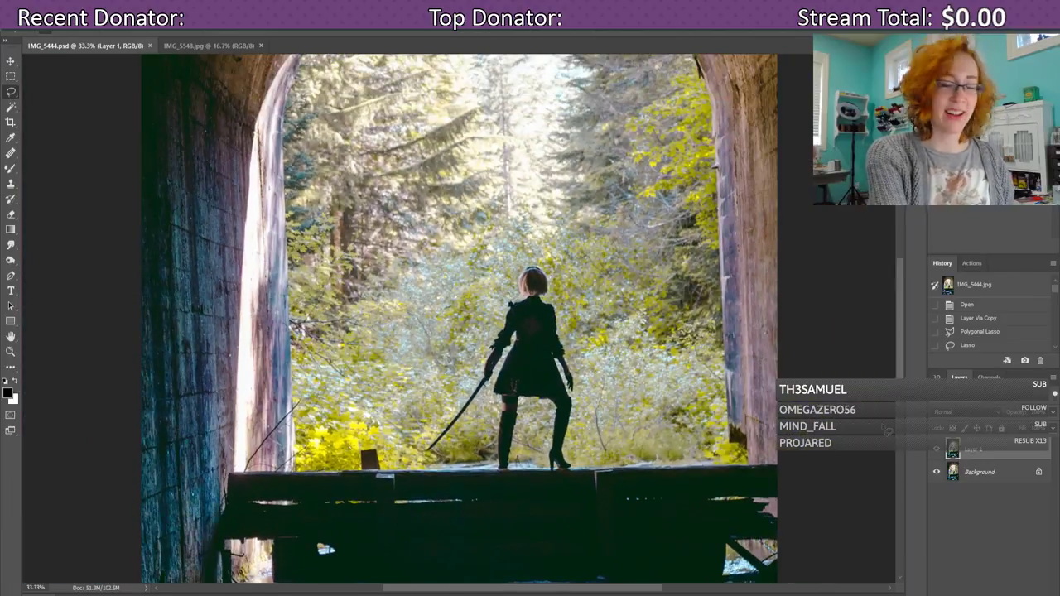
{"action": "key", "text": "ctrl+0"}
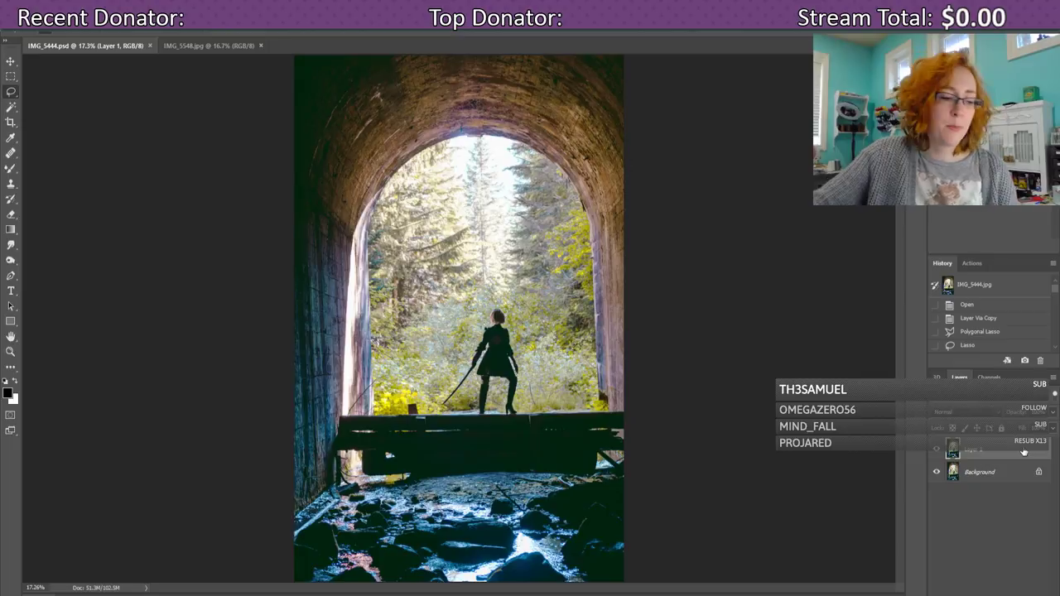
{"action": "key", "text": "ctrl+j"}
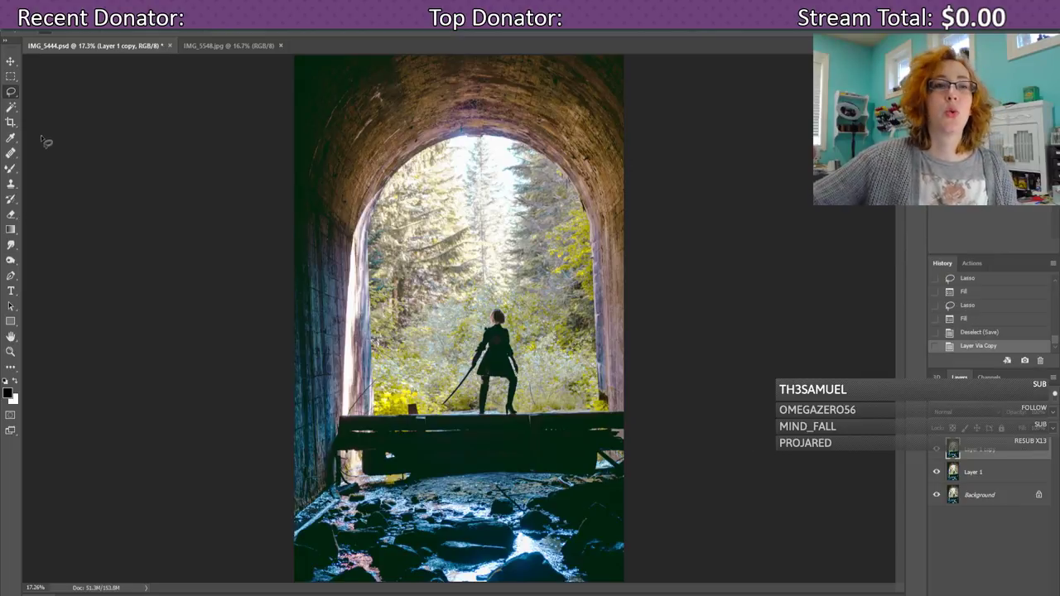
- Free Transform Layer 1 copy and rotate it about 0.4° from the bottom-right corner
{"action": "key", "text": "ctrl+t"}
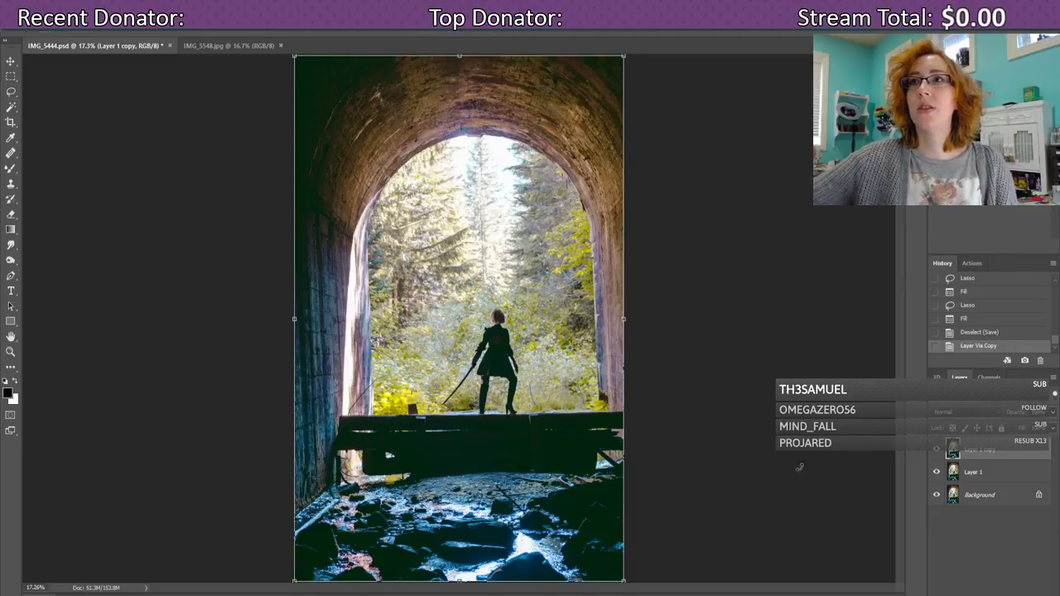
{"action": "key", "text": "ctrl+minus"}
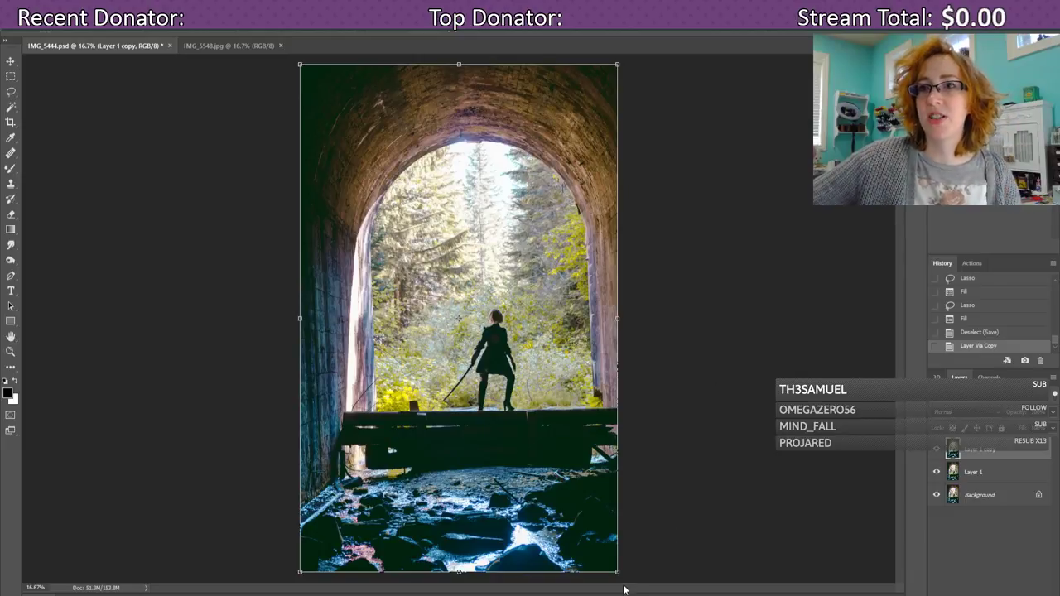
{"action": "left_click_drag", "start_coordinate": [627, 574], "coordinate": [625, 577]}
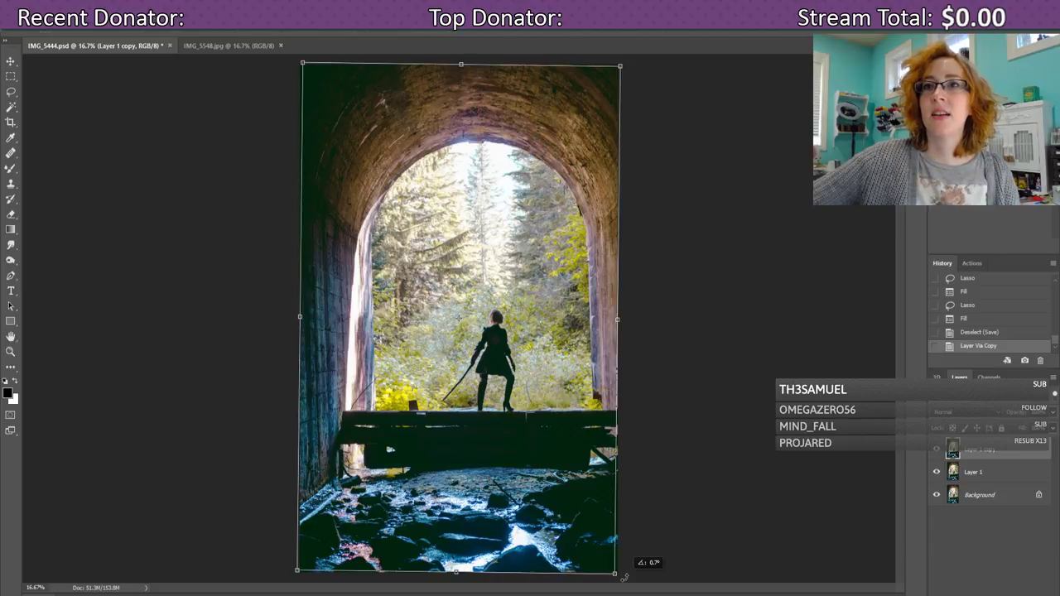
{"action": "left_click_drag", "start_coordinate": [624, 577], "coordinate": [626, 577]}
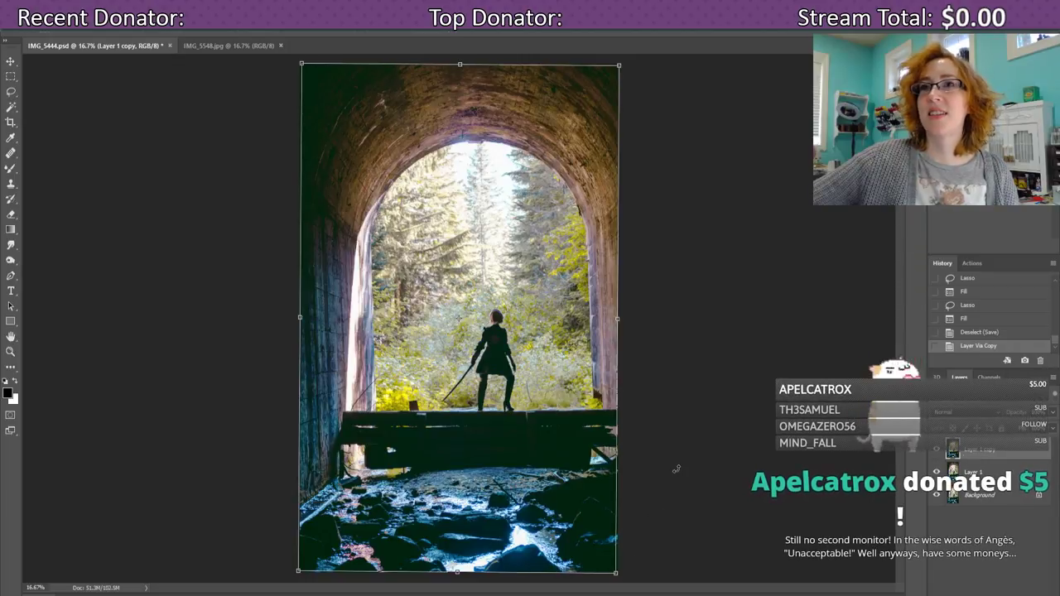
- Commit the 0.4° Free Transform rotation on Layer 1 copy
{"action": "key", "text": "Return"}
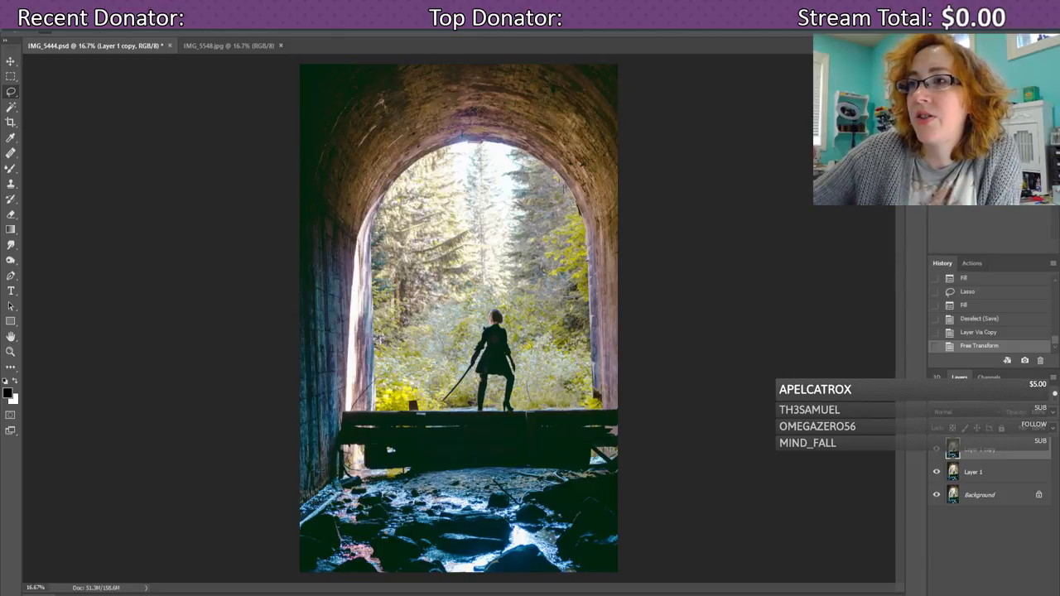
- Add a Curves adjustment layer from the Layers panel's adjustment menu
{"action": "left_click", "coordinate": [949, 590]}
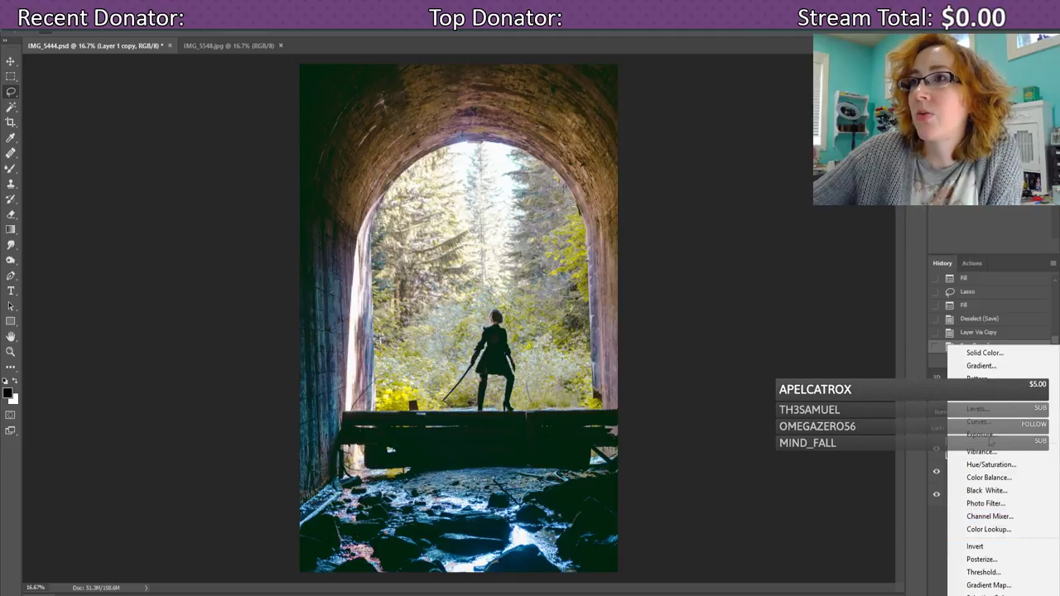
{"action": "left_click", "coordinate": [991, 422]}
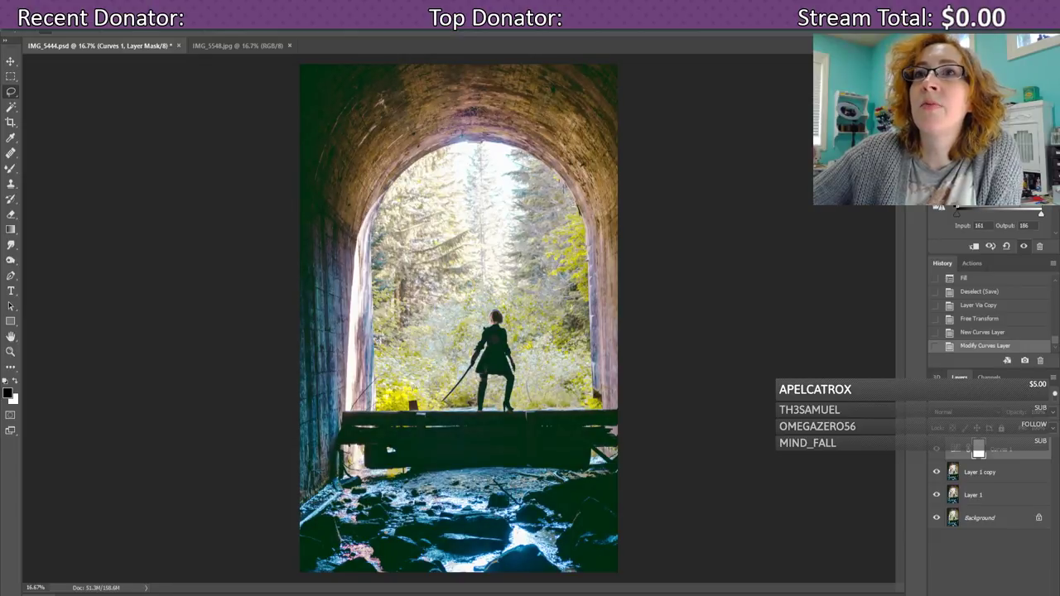
- Adjust Curves 1 so input 161 maps to 191, with a shadow point at 49→46
{"action": "key", "text": "Left"}
{"action": "key", "text": "Left"}
{"action": "key", "text": "Left"}
{"action": "key", "text": "Left"}
{"action": "key", "text": "Left"}
{"action": "key", "text": "Left"}
{"action": "key", "text": "Left"}
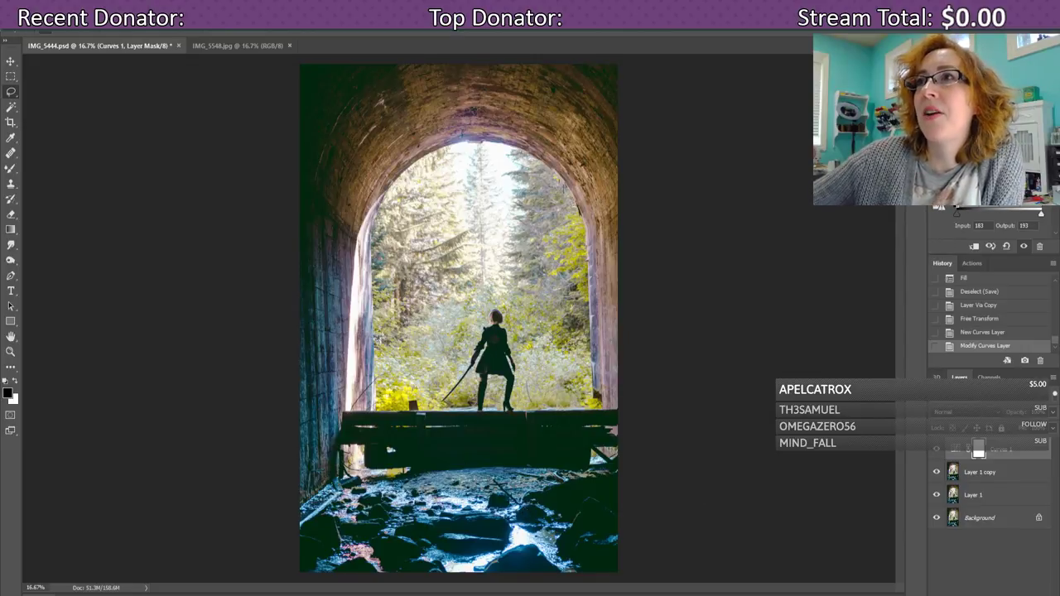
{"action": "left_click_drag", "start_coordinate": [1016, 142], "coordinate": [996, 142]}
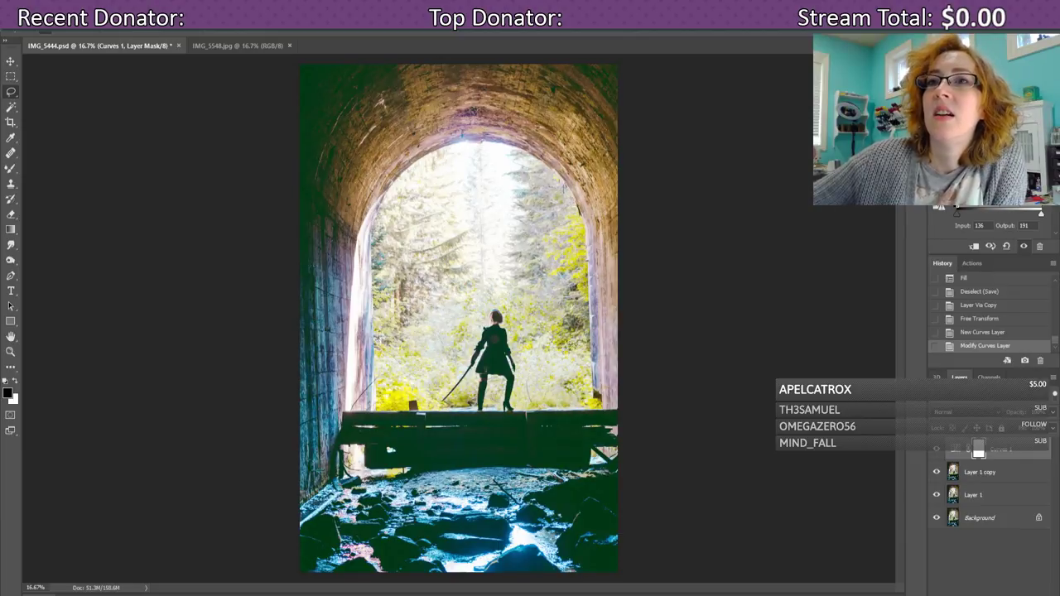
{"action": "mouse_move", "coordinate": [996, 142]}
{"action": "left_mouse_down"}
{"action": "mouse_move", "coordinate": [1020, 128]}
{"action": "mouse_move", "coordinate": [1021, 139]}
{"action": "mouse_move", "coordinate": [999, 131]}
{"action": "left_mouse_up"}
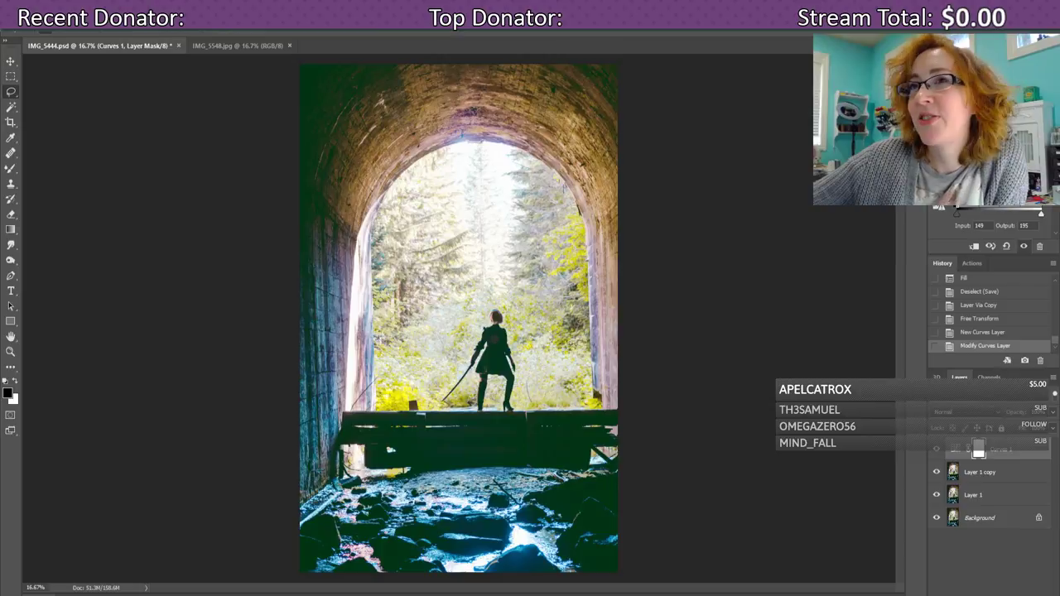
{"action": "left_click_drag", "start_coordinate": [998, 125], "coordinate": [1000, 127]}
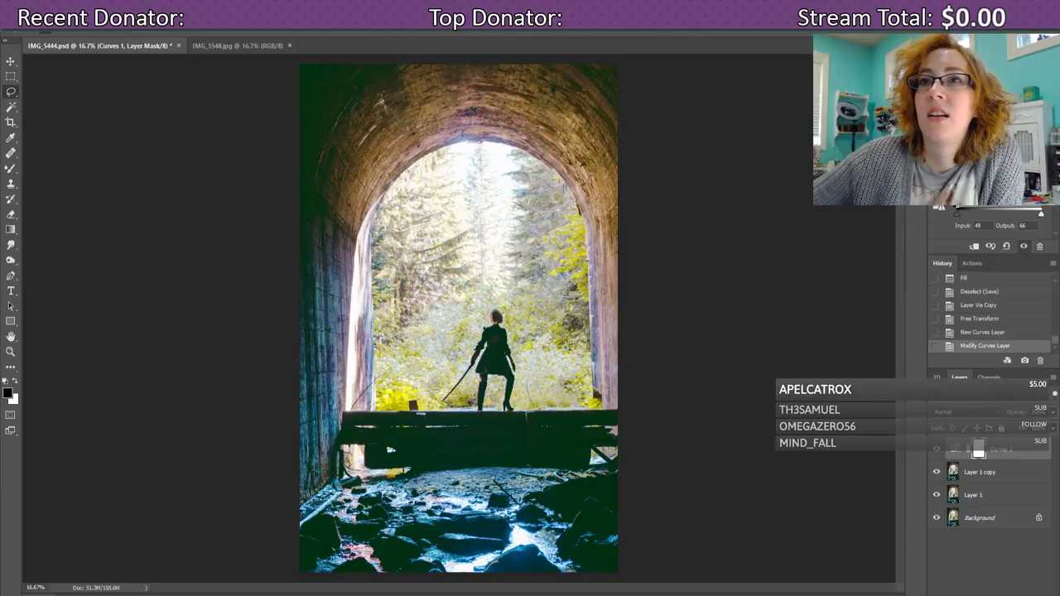
- Reshape the Curves 1 curve so a highlight point maps input 183 to output 227
{"action": "left_click_drag", "start_coordinate": [955, 184], "coordinate": [953, 181]}
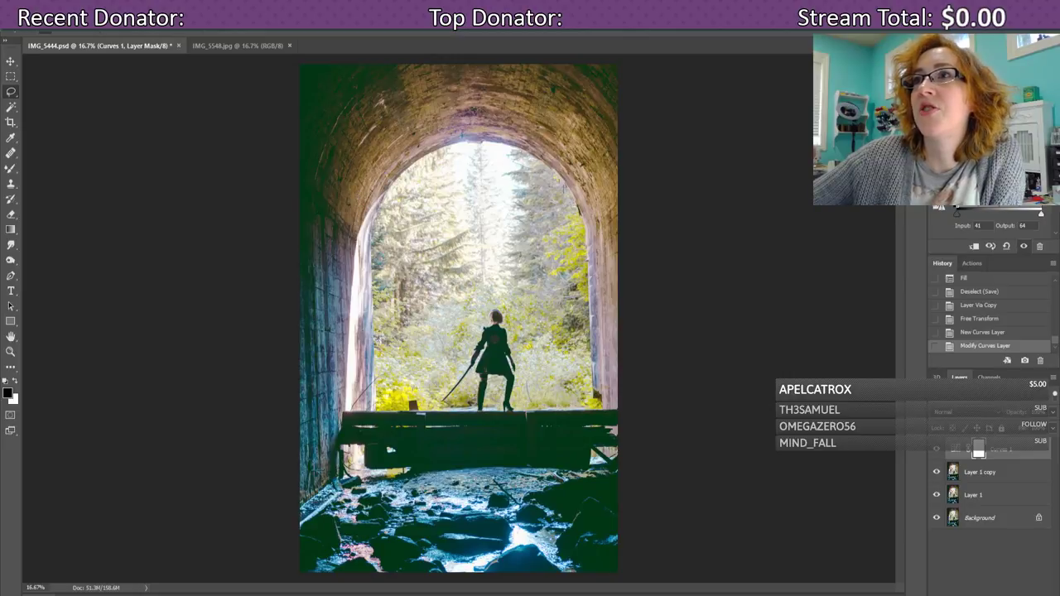
{"action": "left_click_drag", "start_coordinate": [331, 107], "coordinate": [331, 116]}
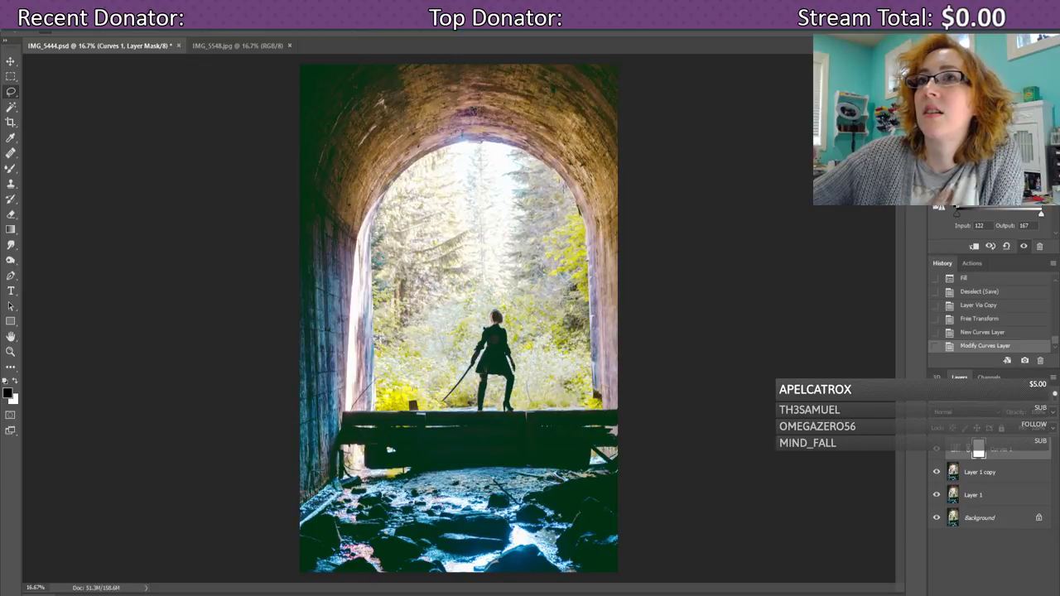
{"action": "left_click_drag", "start_coordinate": [987, 137], "coordinate": [979, 136]}
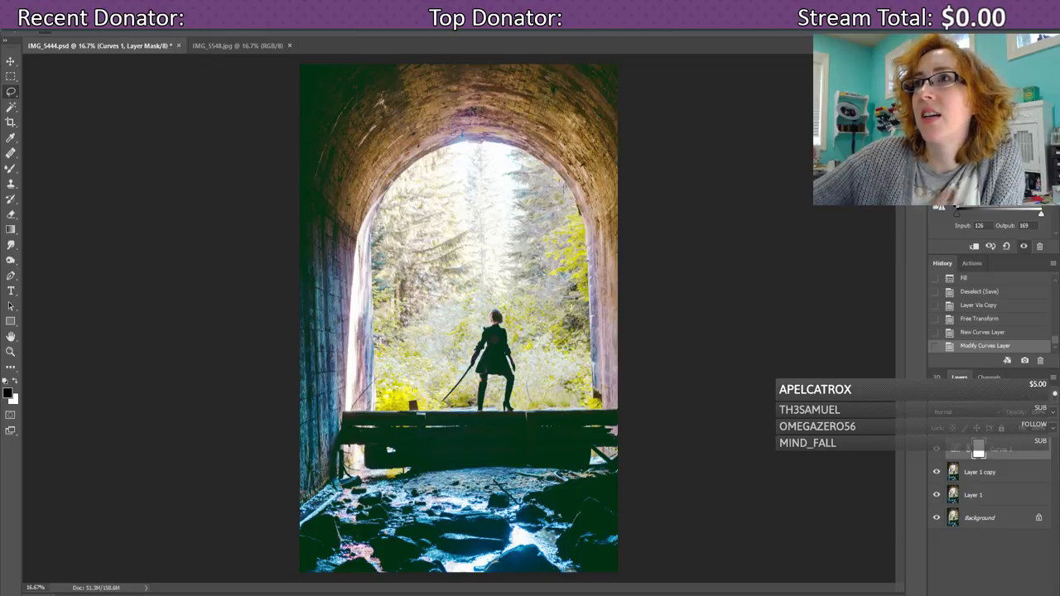
{"action": "left_click_drag", "start_coordinate": [987, 138], "coordinate": [1006, 132]}
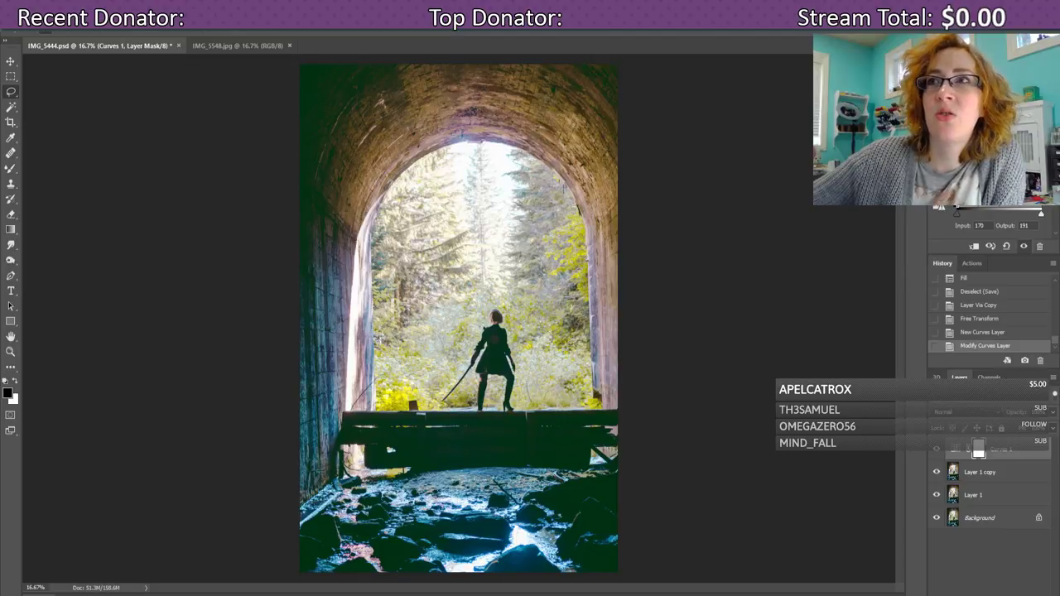
{"action": "left_click_drag", "start_coordinate": [1006, 133], "coordinate": [1001, 130]}
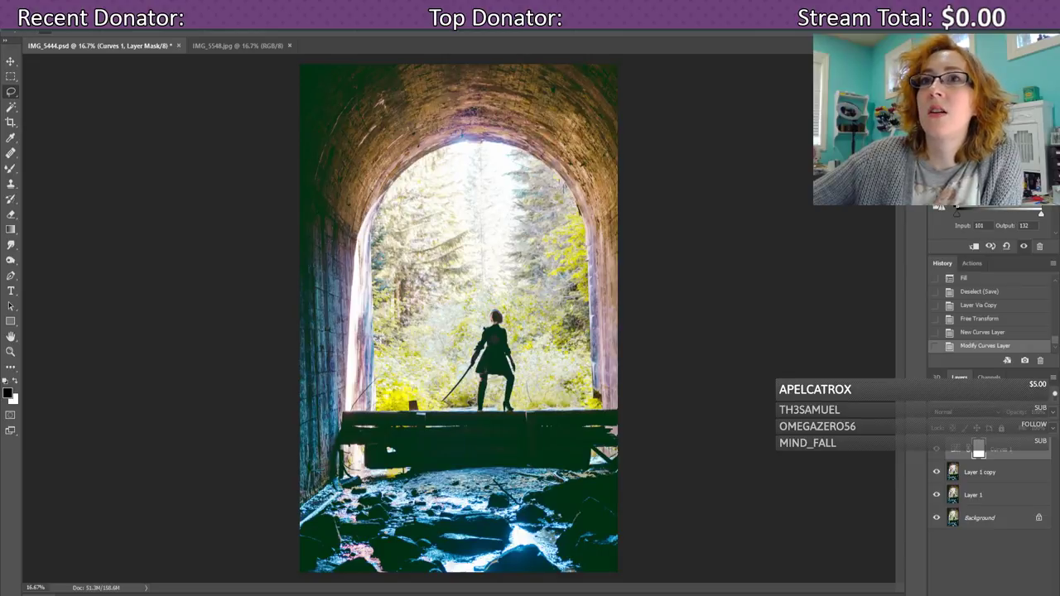
{"action": "key", "text": "Left"}
{"action": "key", "text": "Left"}
{"action": "key", "text": "Left"}
{"action": "key", "text": "Left"}
{"action": "key", "text": "Left"}
{"action": "key", "text": "Left"}
{"action": "key", "text": "Left"}
{"action": "key", "text": "Left"}
{"action": "key", "text": "Left"}
{"action": "key", "text": "Left"}
{"action": "key", "text": "Left"}
{"action": "key", "text": "Left"}
{"action": "key", "text": "Left"}
{"action": "key", "text": "Left"}
{"action": "key", "text": "Left"}
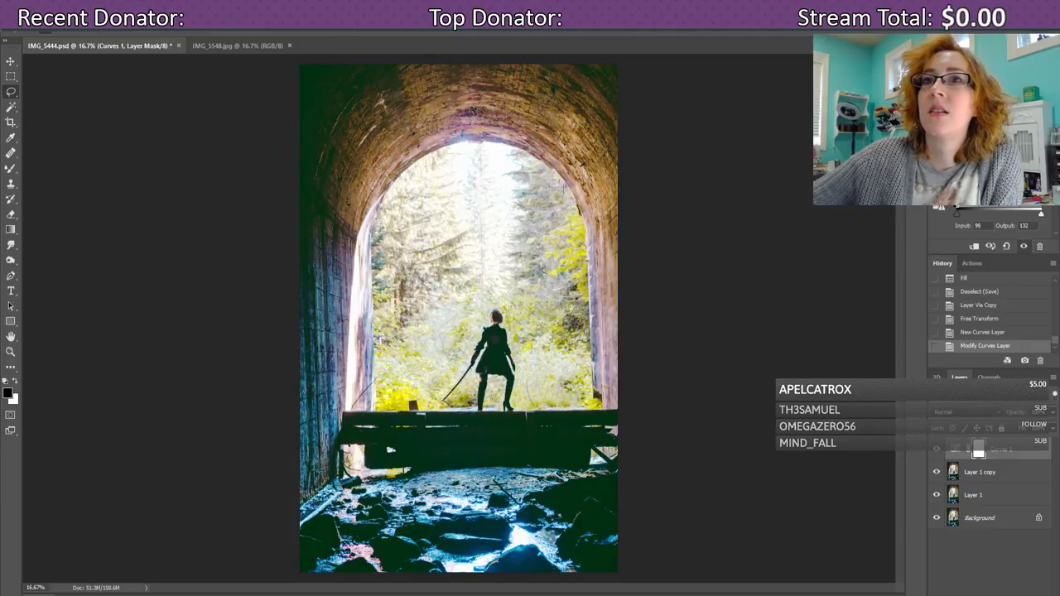
{"action": "key", "text": "Down"}
{"action": "key", "text": "Down"}
{"action": "key", "text": "Down"}
{"action": "key", "text": "Down"}
{"action": "key", "text": "Down"}
{"action": "key", "text": "Down"}
{"action": "key", "text": "Down"}
{"action": "key", "text": "Down"}
{"action": "key", "text": "Down"}
{"action": "key", "text": "Down"}
{"action": "key", "text": "Down"}
{"action": "key", "text": "Down"}
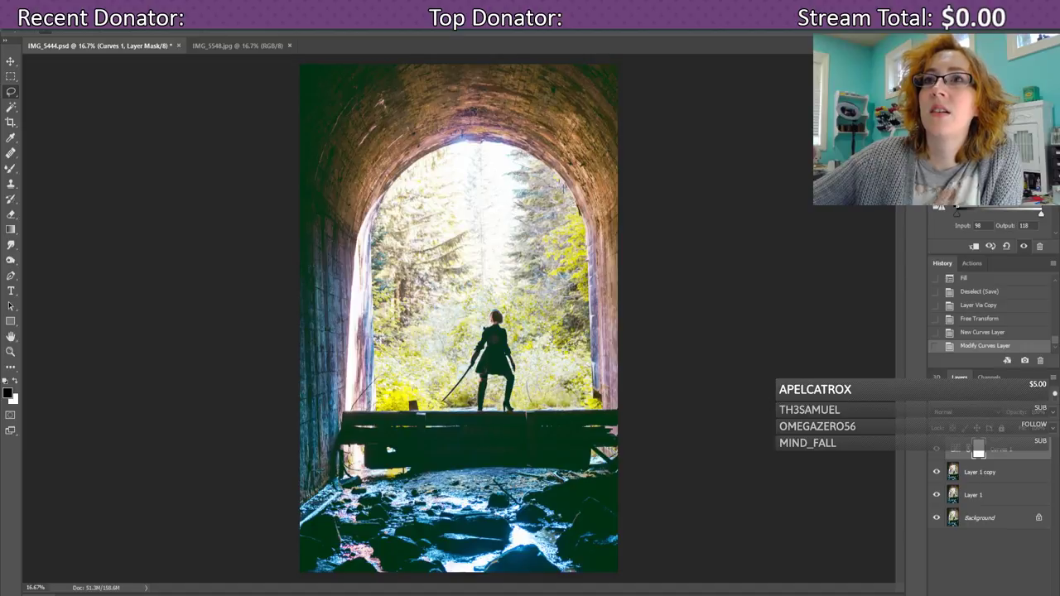
{"action": "key", "text": "Up"}
{"action": "key", "text": "Up"}
{"action": "key", "text": "Up"}
{"action": "key", "text": "Up"}
{"action": "key", "text": "Up"}
{"action": "key", "text": "Up"}
{"action": "key", "text": "Up"}
{"action": "key", "text": "Up"}
{"action": "key", "text": "Up"}
{"action": "key", "text": "Up"}
{"action": "key", "text": "Up"}
{"action": "key", "text": "Up"}
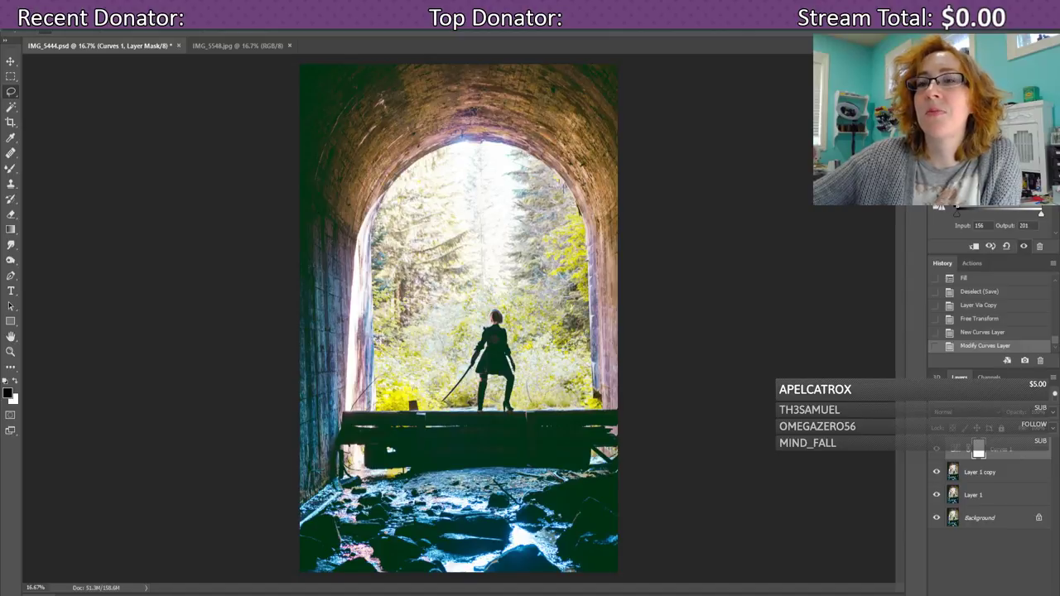
{"action": "left_click_drag", "start_coordinate": [1000, 128], "coordinate": [1011, 113]}
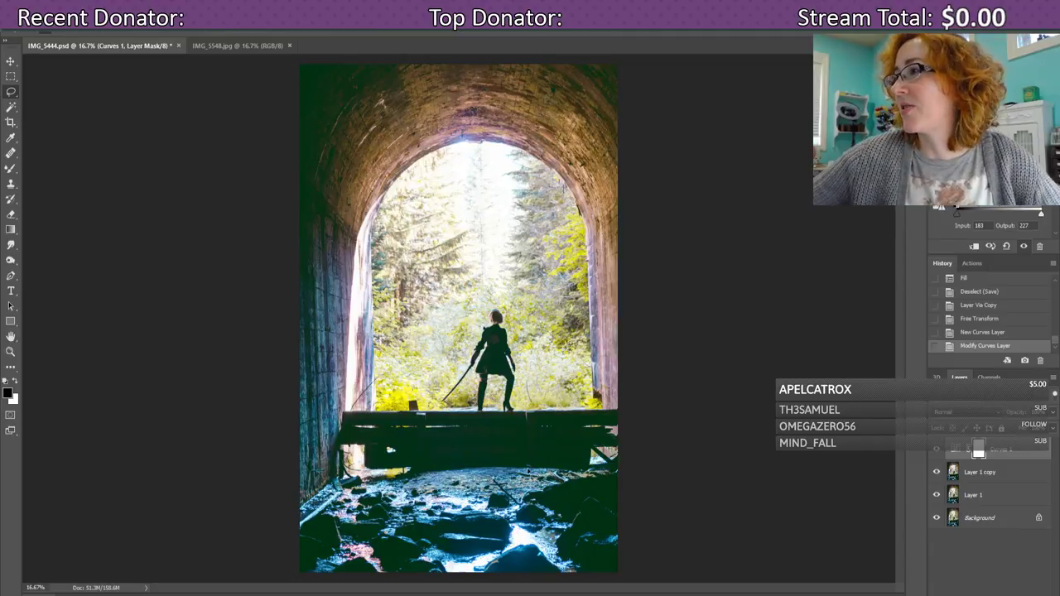
- Select Layer 1 copy and zoom to 66.7% on the figure's legs and the railing
{"action": "left_click", "coordinate": [975, 475]}
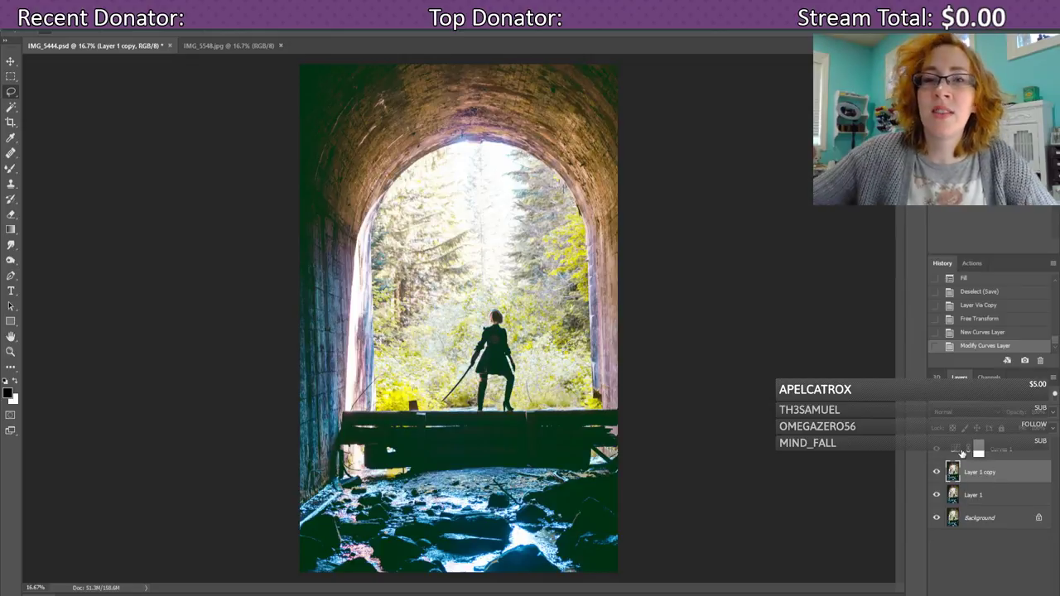
{"action": "key", "text": "ctrl+plus"}
{"action": "key", "text": "ctrl+plus"}
{"action": "key", "text": "ctrl+plus"}
{"action": "key", "text": "ctrl+plus"}
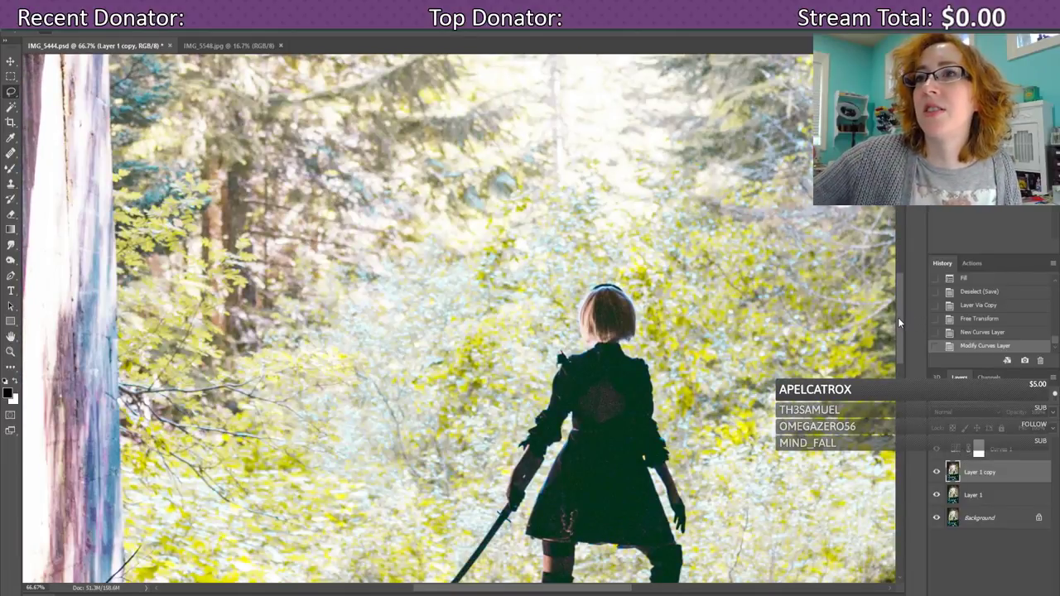
{"action": "left_click_drag", "start_coordinate": [898, 317], "coordinate": [898, 372]}
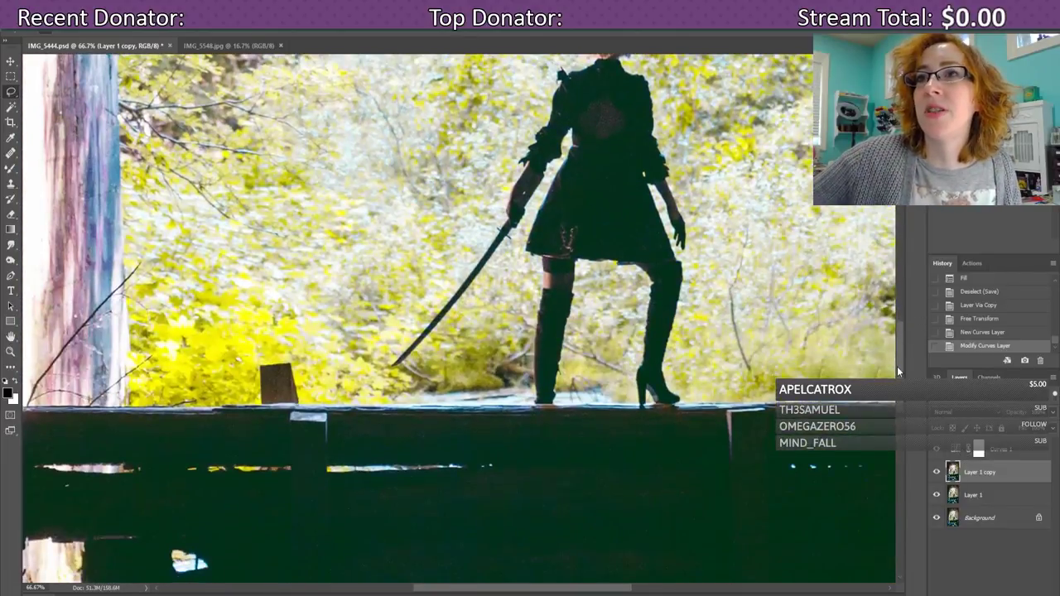
- Use the Dodge Tool to lighten the railing under the figure's boots with several strokes
{"action": "left_click", "coordinate": [11, 262]}
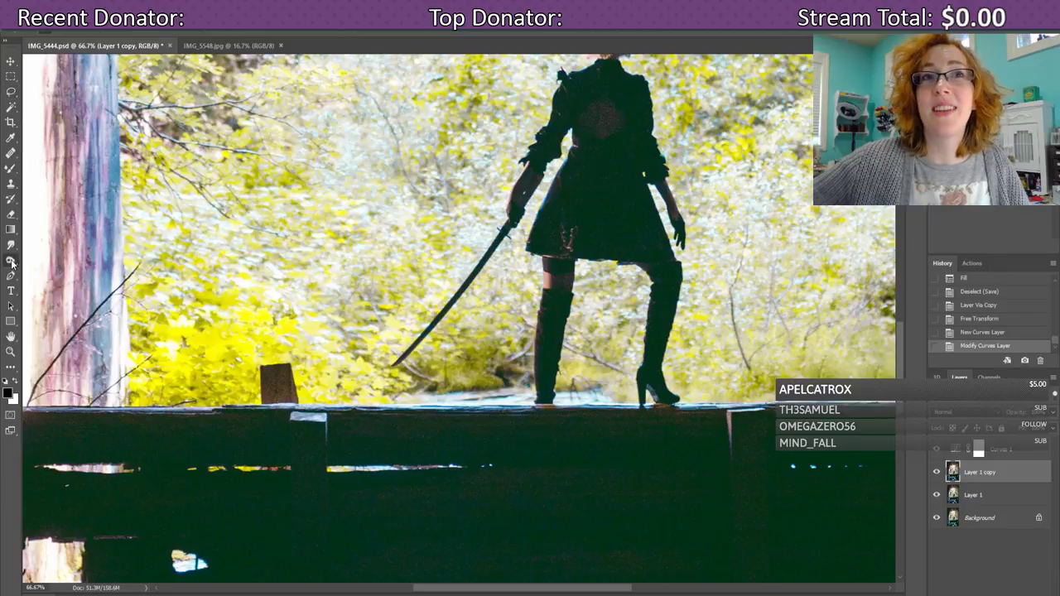
{"action": "left_click", "coordinate": [49, 261]}
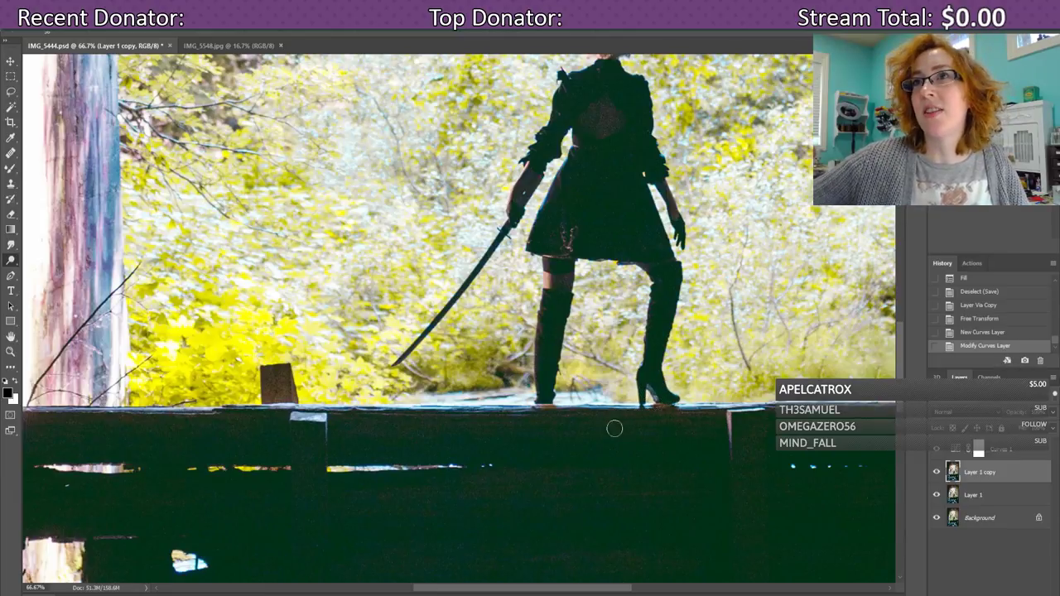
{"action": "mouse_move", "coordinate": [533, 409]}
{"action": "left_mouse_down"}
{"action": "mouse_move", "coordinate": [563, 413]}
{"action": "mouse_move", "coordinate": [513, 415]}
{"action": "mouse_move", "coordinate": [577, 411]}
{"action": "mouse_move", "coordinate": [547, 411]}
{"action": "left_mouse_up"}
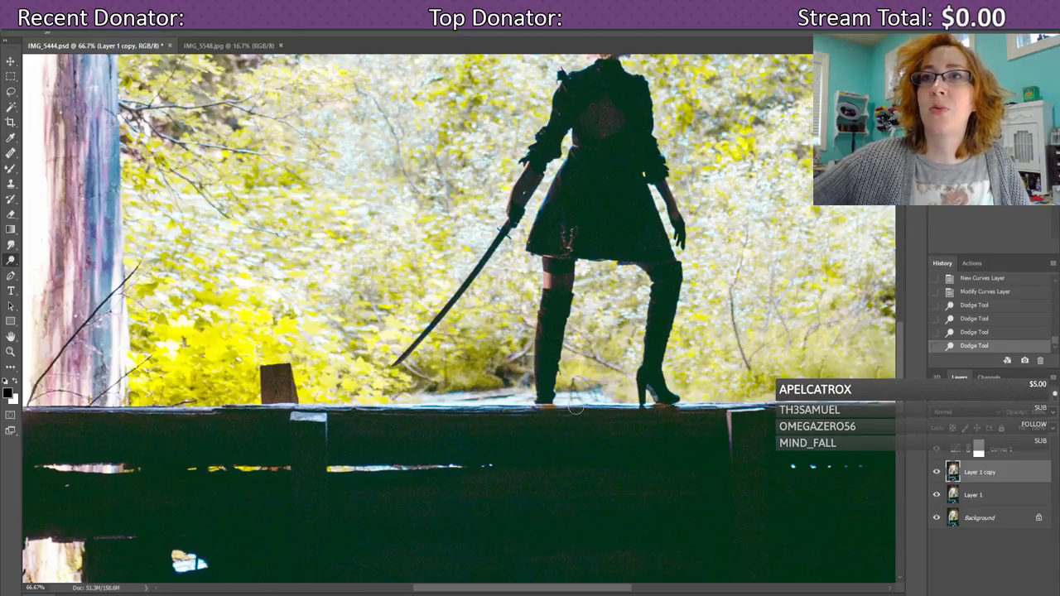
{"action": "mouse_move", "coordinate": [575, 407]}
{"action": "left_mouse_down"}
{"action": "mouse_move", "coordinate": [597, 406]}
{"action": "mouse_move", "coordinate": [499, 407]}
{"action": "mouse_move", "coordinate": [547, 406]}
{"action": "left_mouse_up"}
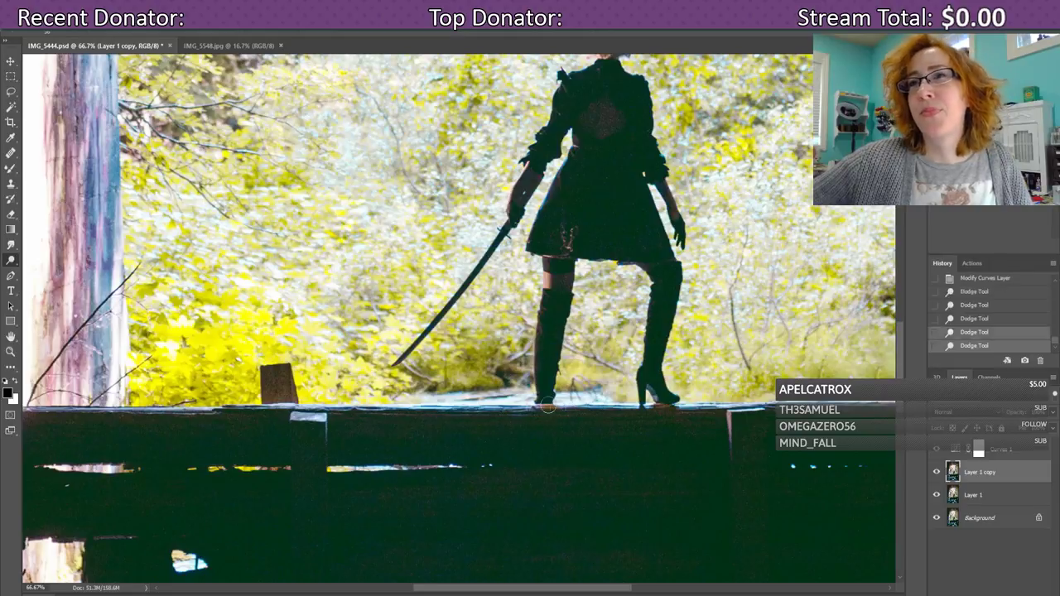
{"action": "left_click", "coordinate": [548, 406]}
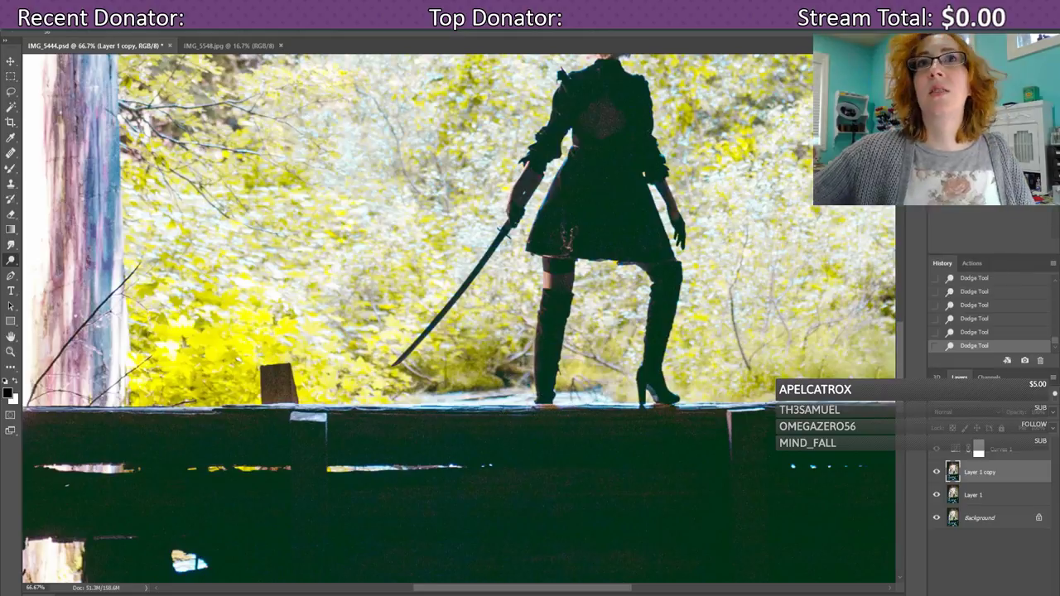
{"action": "left_click", "coordinate": [214, 45]}
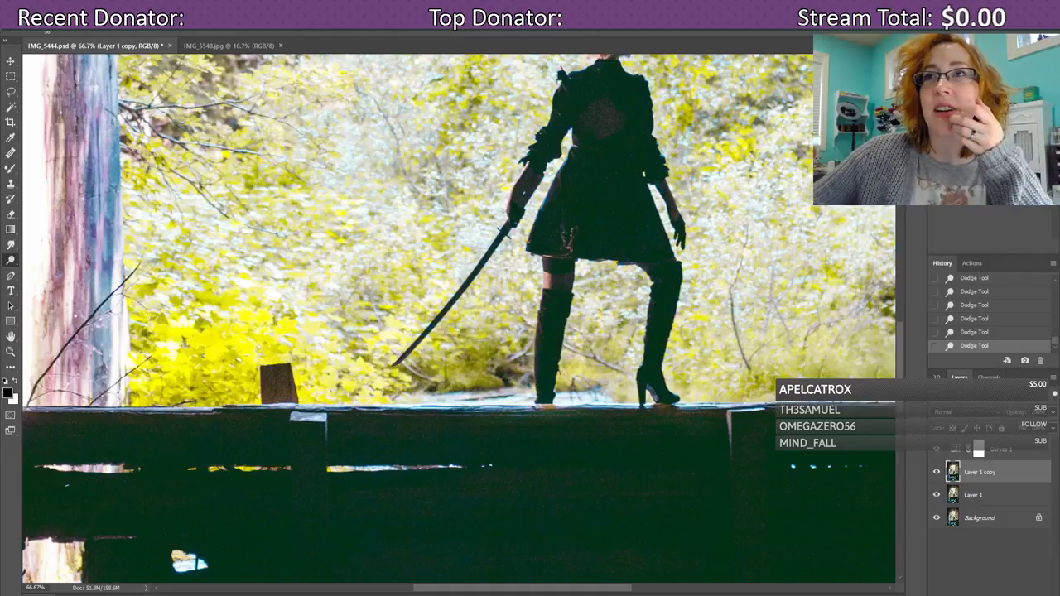
{"action": "scroll", "coordinate": [770, 397], "scroll_direction": "up", "scroll_amount": 2}
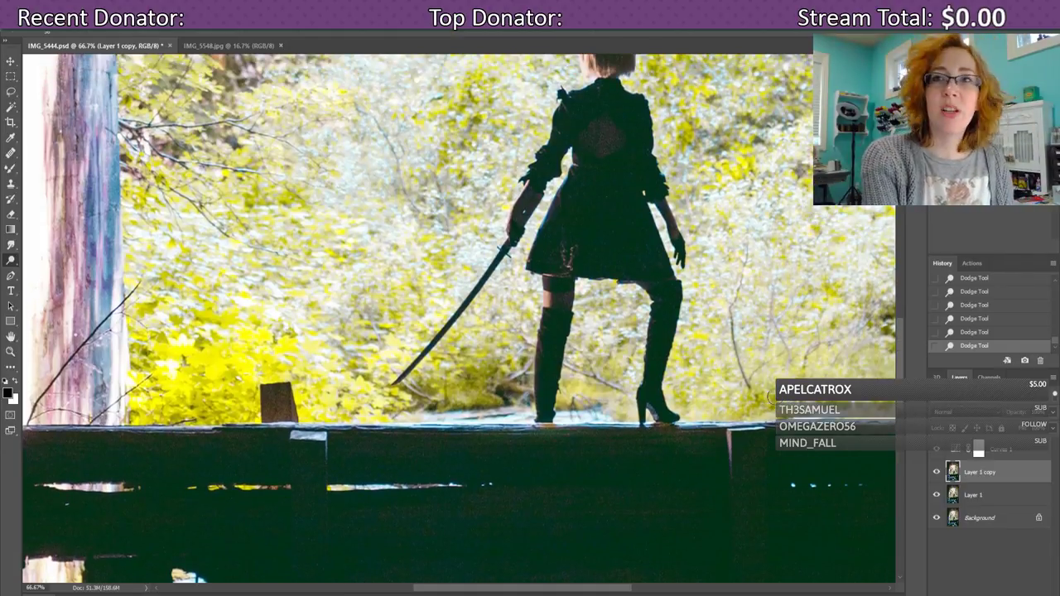
- Fit the photo on screen, step back to an earlier dodge state, then redo all dodges
{"action": "key", "text": "ctrl+0"}
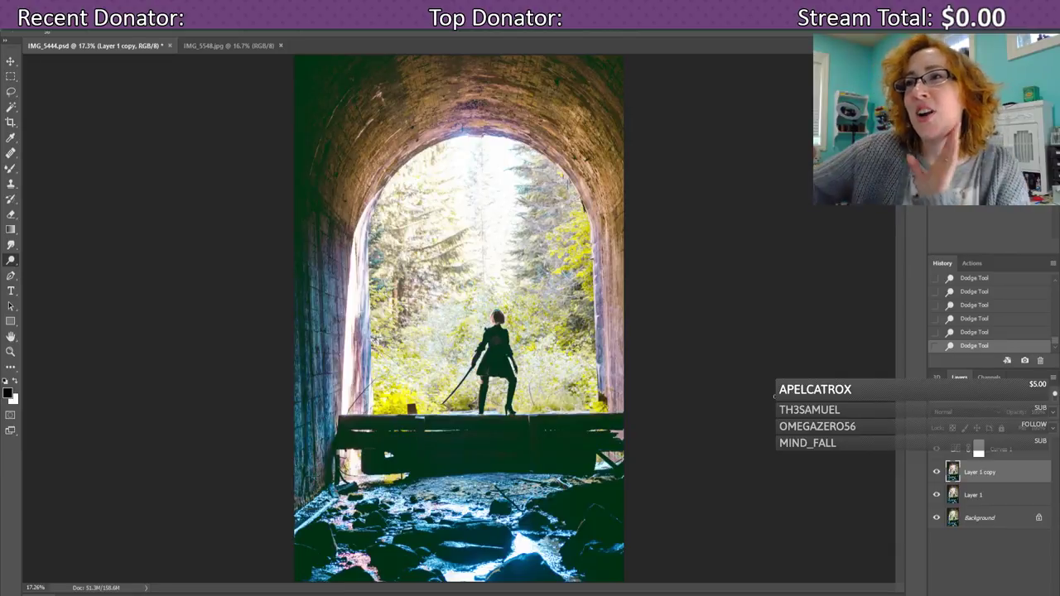
{"action": "scroll", "coordinate": [981, 332], "scroll_direction": "up", "scroll_amount": 1}
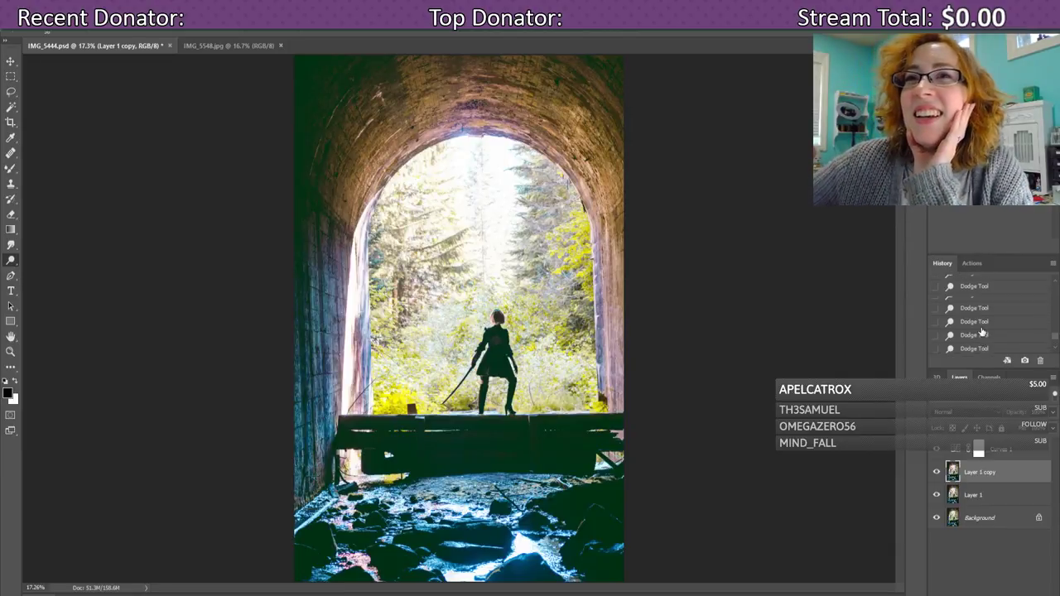
{"action": "scroll", "coordinate": [981, 330], "scroll_direction": "up", "scroll_amount": 1}
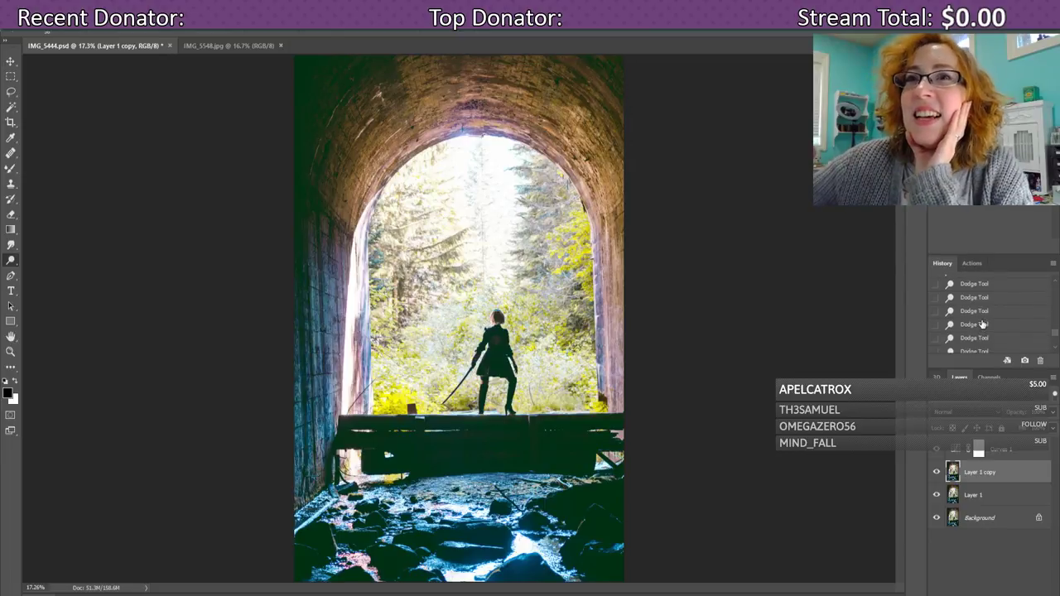
{"action": "left_click", "coordinate": [983, 324]}
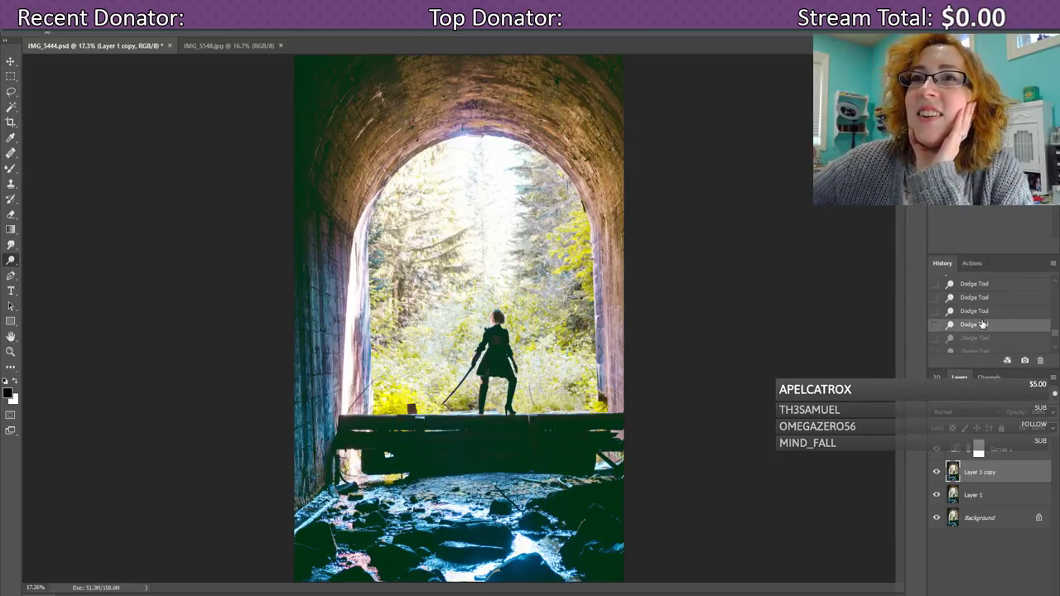
{"action": "scroll", "coordinate": [983, 325], "scroll_direction": "up", "scroll_amount": 3}
{"action": "scroll", "coordinate": [982, 324], "scroll_direction": "down", "scroll_amount": 5}
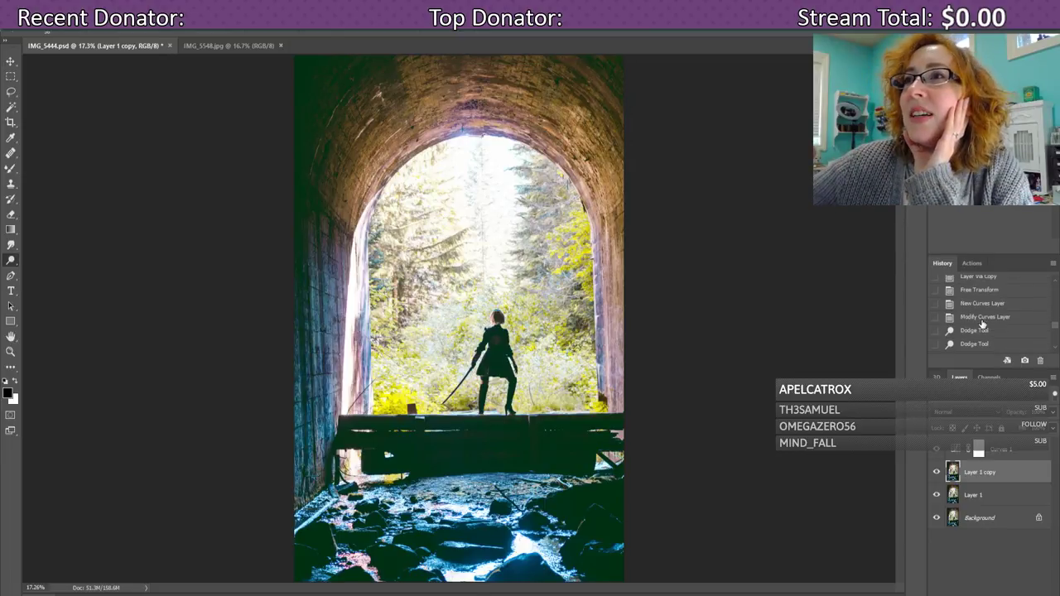
{"action": "key", "text": "ctrl+shift+z"}
{"action": "key", "text": "ctrl+shift+z"}
{"action": "key", "text": "ctrl+shift+z"}
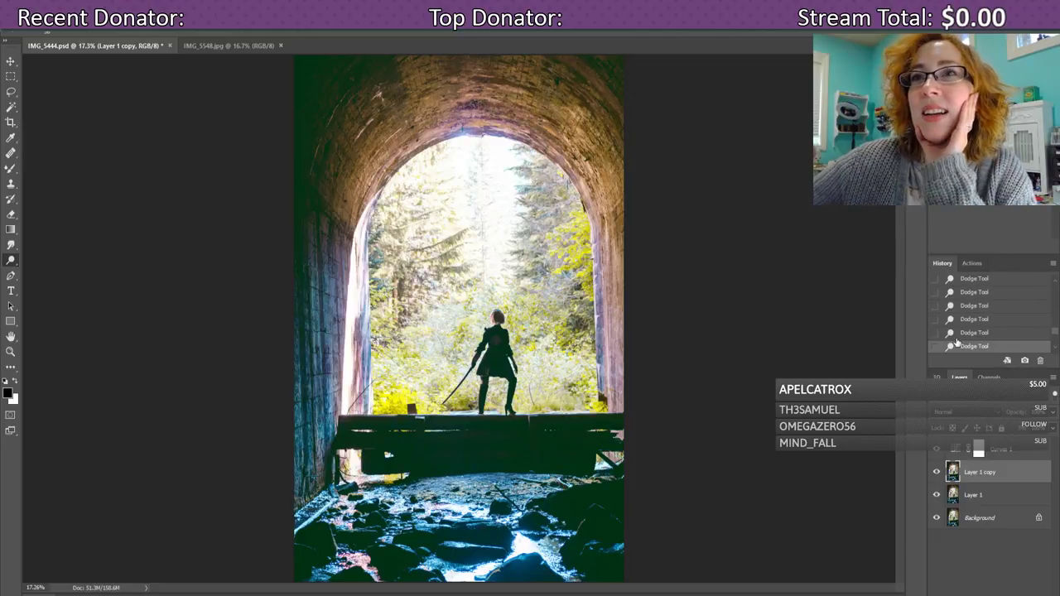
- Compare the pre-dodge history state, then return to the latest Dodge Tool state
{"action": "scroll", "coordinate": [977, 323], "scroll_direction": "up", "scroll_amount": 2}
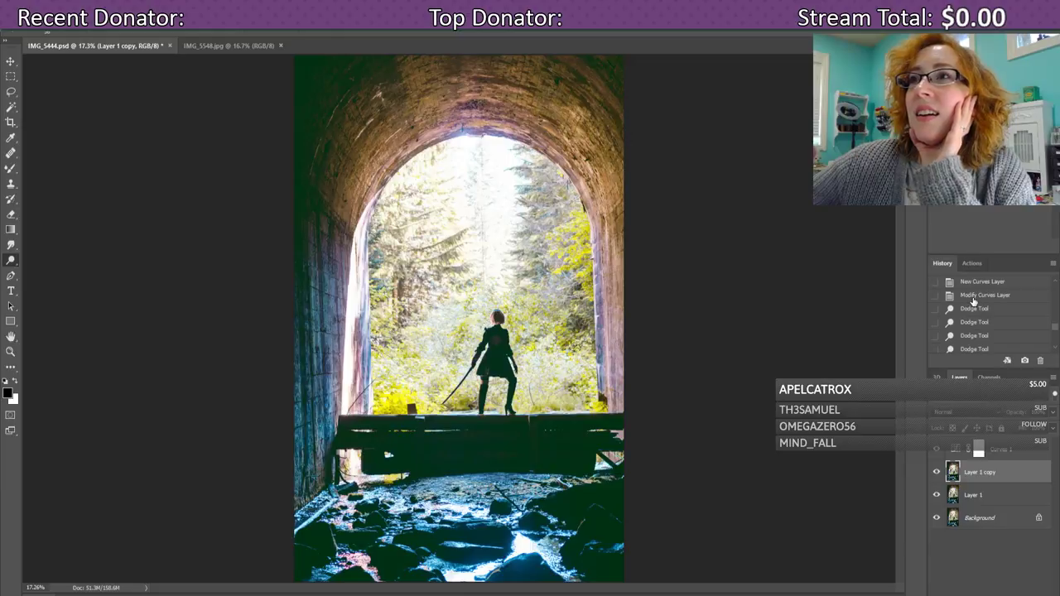
{"action": "left_click", "coordinate": [973, 296]}
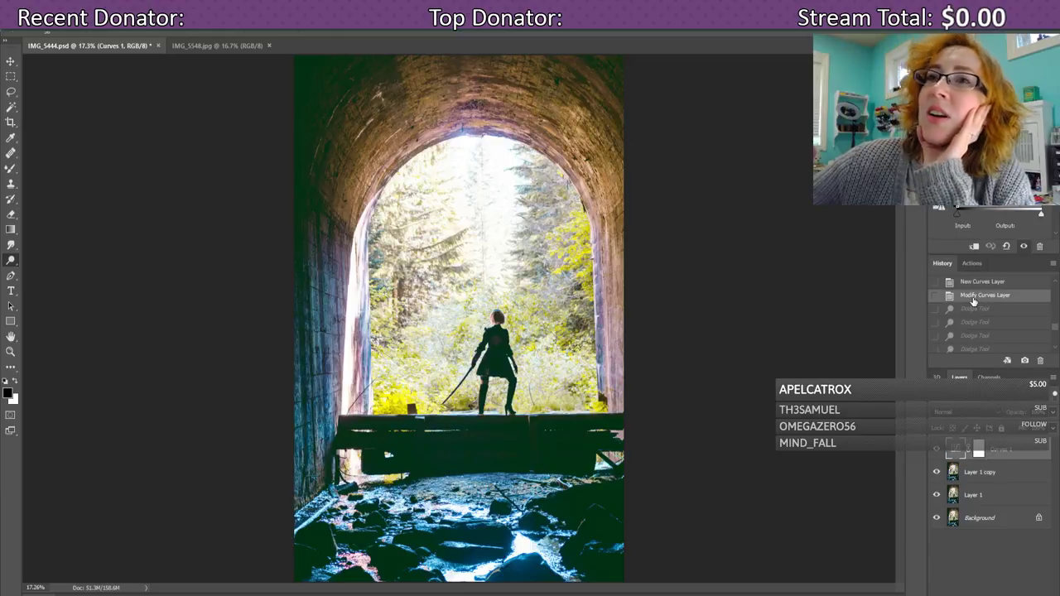
{"action": "scroll", "coordinate": [973, 301], "scroll_direction": "down", "scroll_amount": 2}
{"action": "scroll", "coordinate": [974, 302], "scroll_direction": "up", "scroll_amount": 1}
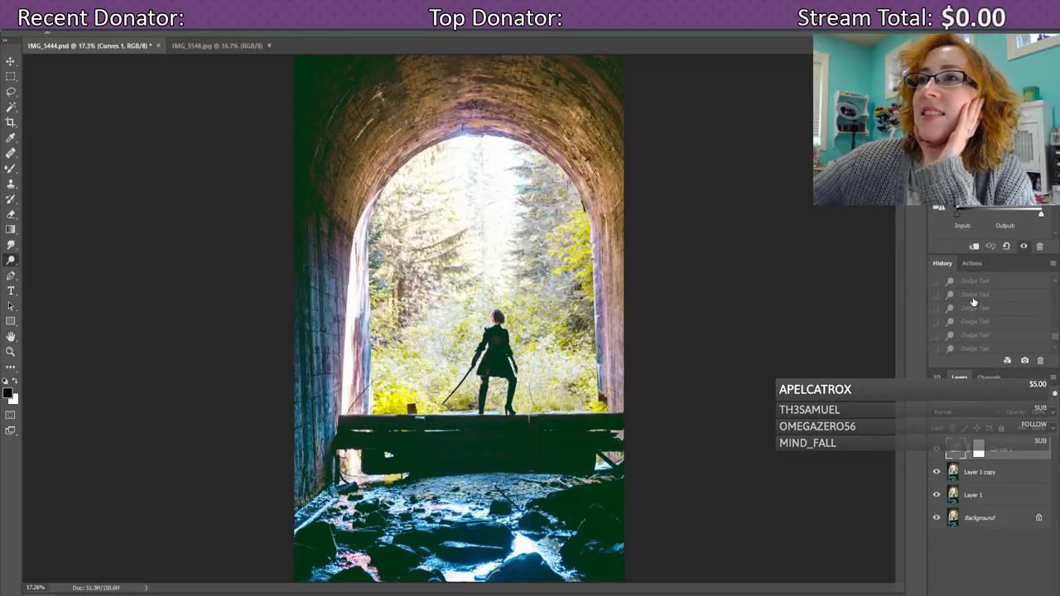
{"action": "left_click", "coordinate": [974, 295]}
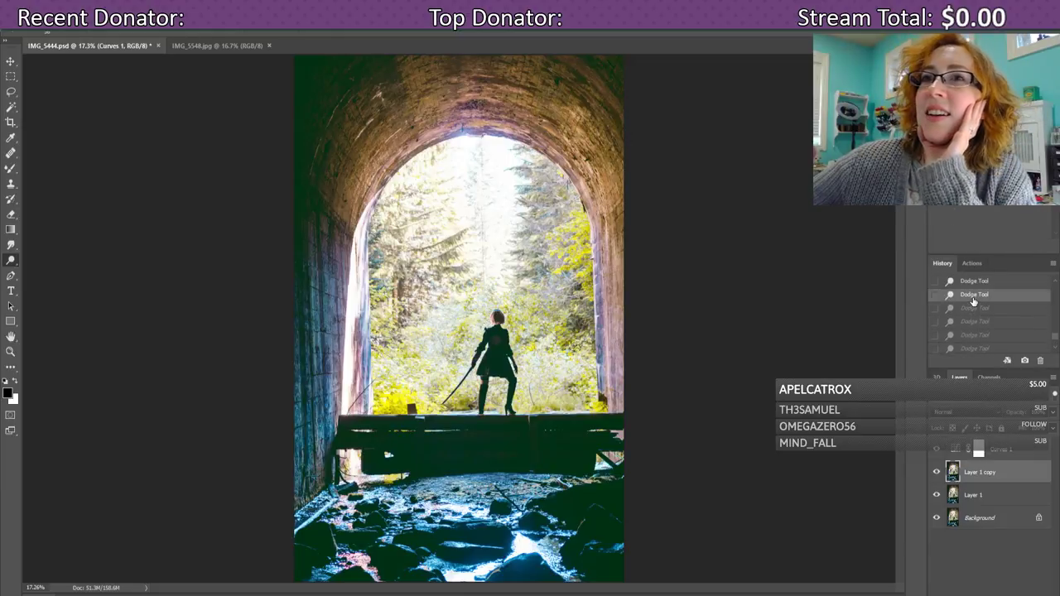
{"action": "left_click", "coordinate": [1007, 336]}
{"action": "scroll", "coordinate": [1007, 327], "scroll_direction": "up", "scroll_amount": 1}
{"action": "scroll", "coordinate": [1008, 327], "scroll_direction": "up", "scroll_amount": 1}
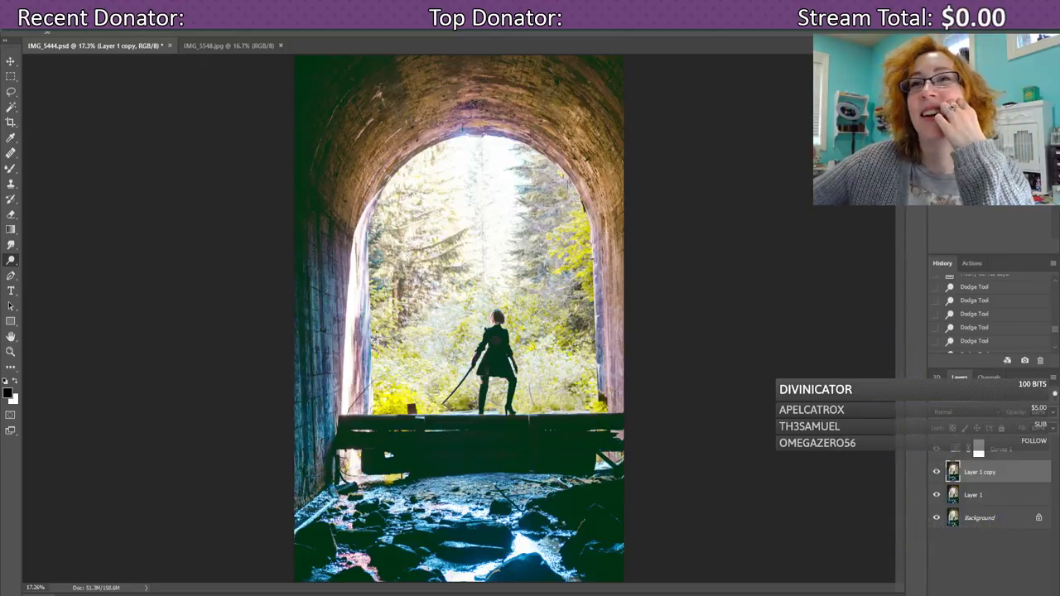
- Select Curves 1 and add a Selective Color adjustment layer above it
{"action": "left_click", "coordinate": [977, 451]}
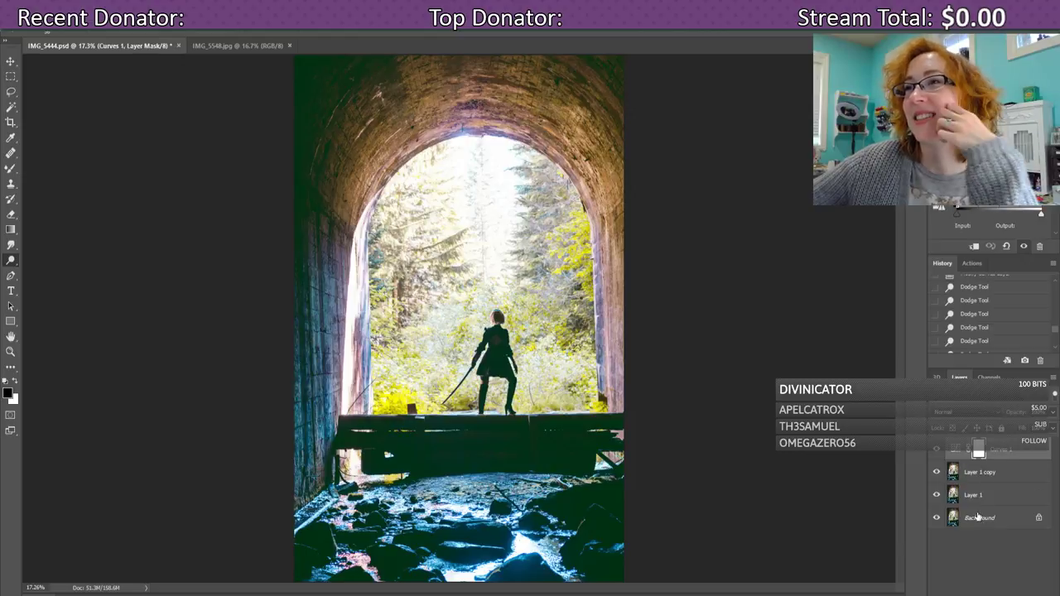
{"action": "left_click", "coordinate": [995, 584]}
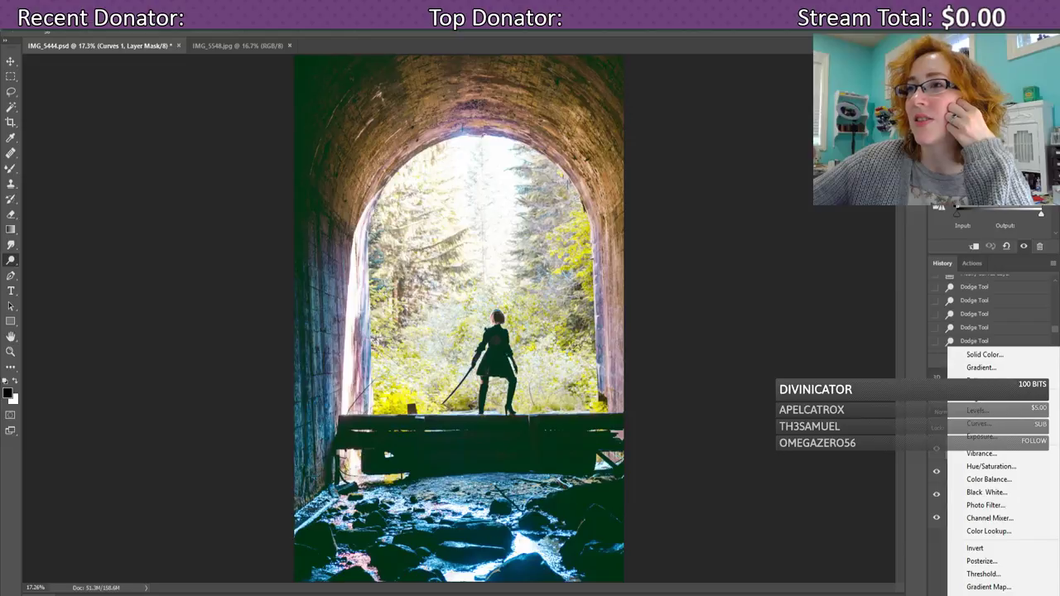
{"action": "left_click", "coordinate": [990, 594]}
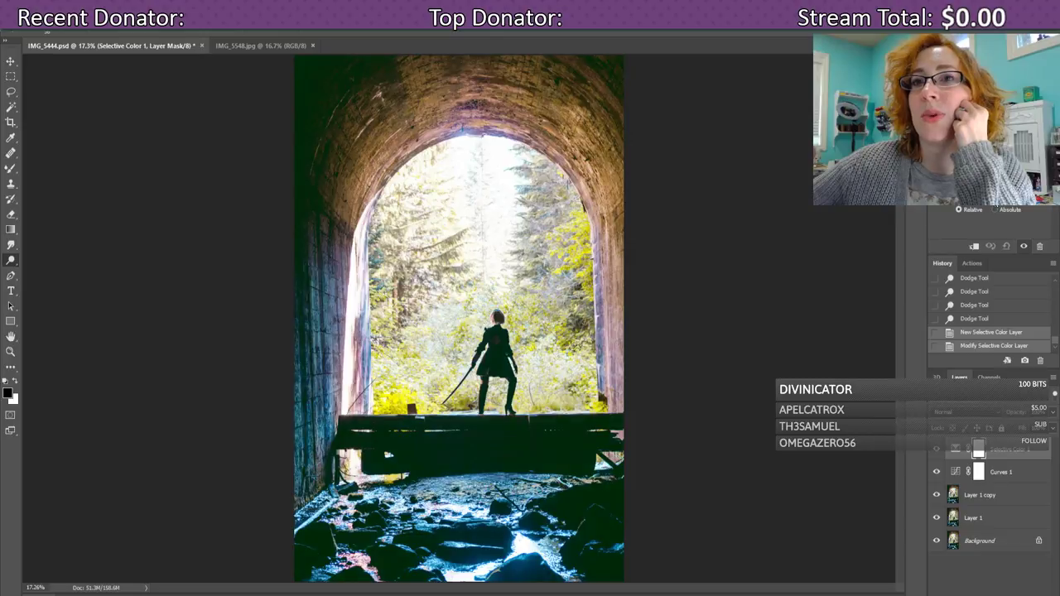
- Adjust the Selective Color sliders to brighten the tunnel, previewing with the layer's visibility toggle
{"action": "left_click_drag", "start_coordinate": [981, 191], "coordinate": [985, 208]}
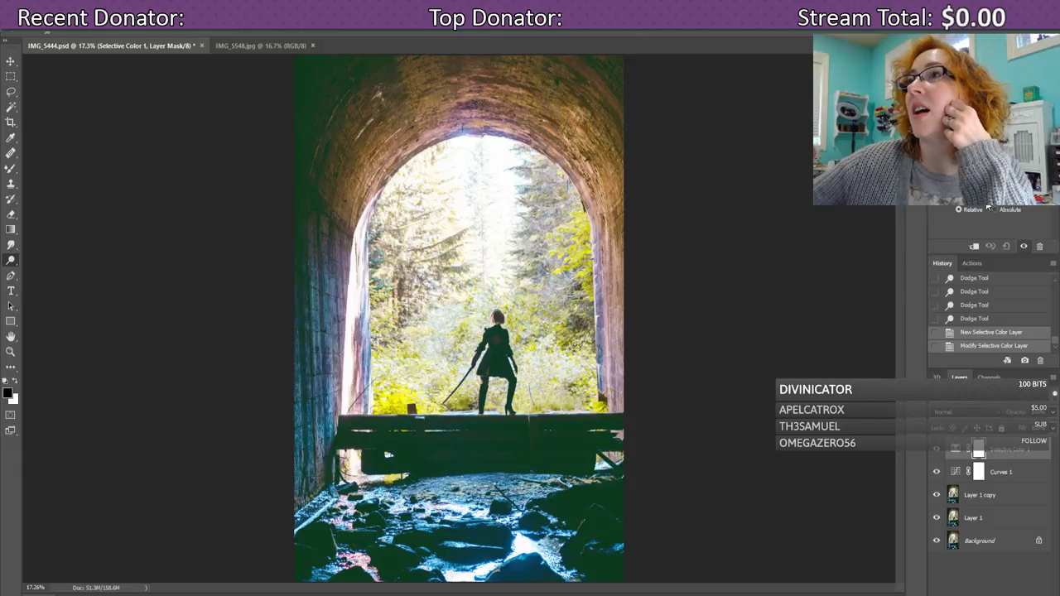
{"action": "left_click", "coordinate": [936, 449]}
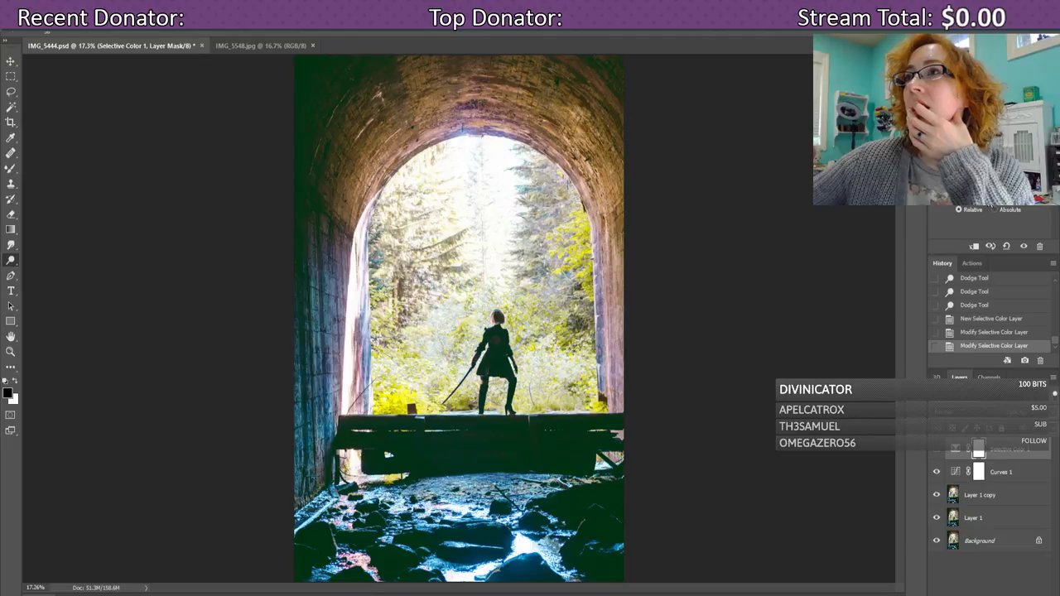
{"action": "left_click", "coordinate": [992, 205]}
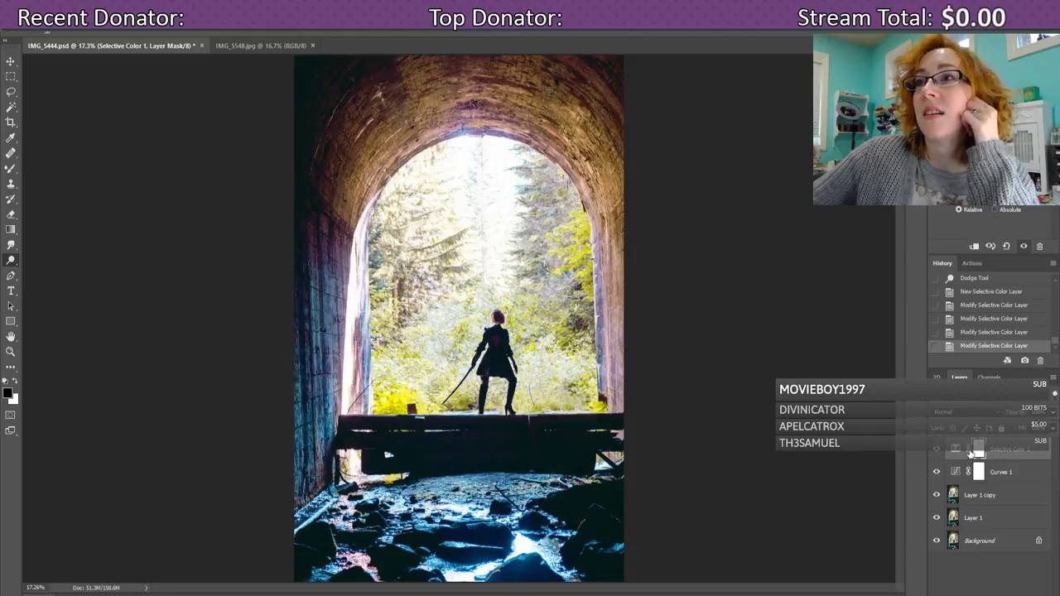
{"action": "left_click", "coordinate": [937, 450]}
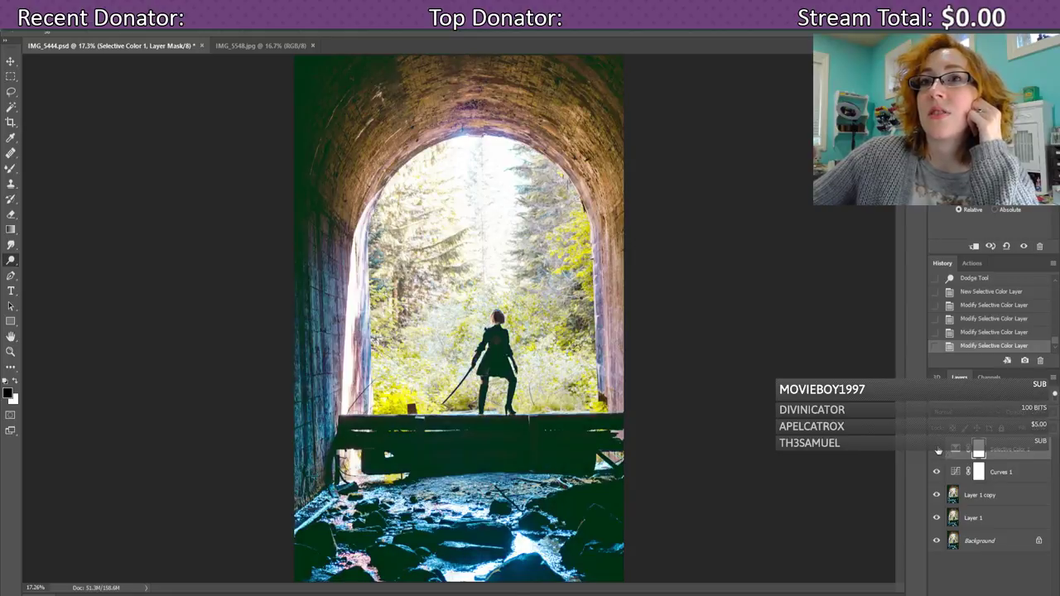
{"action": "left_click", "coordinate": [937, 450]}
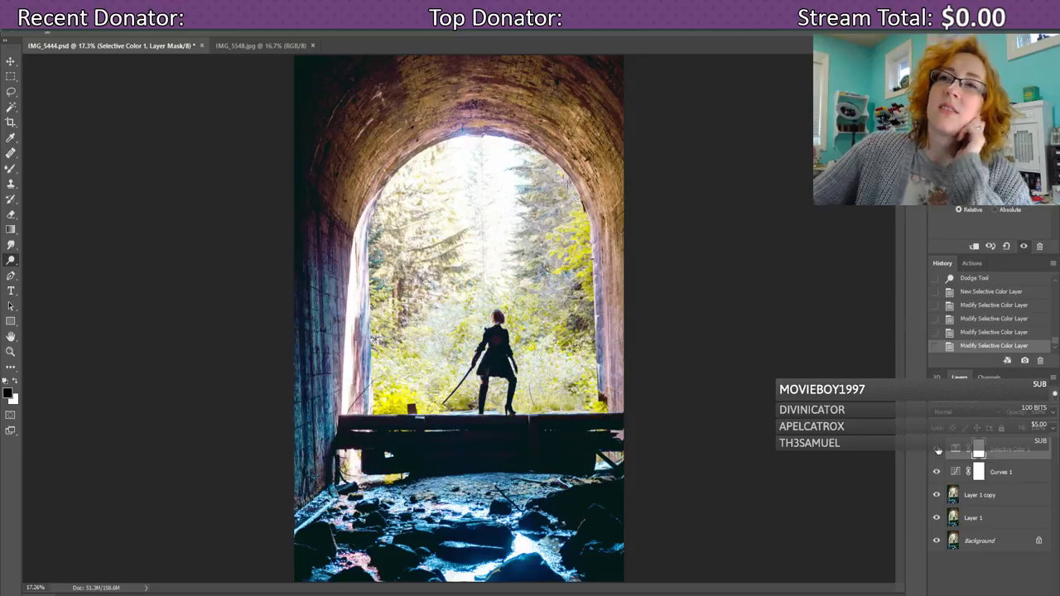
{"action": "left_click", "coordinate": [937, 450]}
{"action": "left_click", "coordinate": [937, 450]}
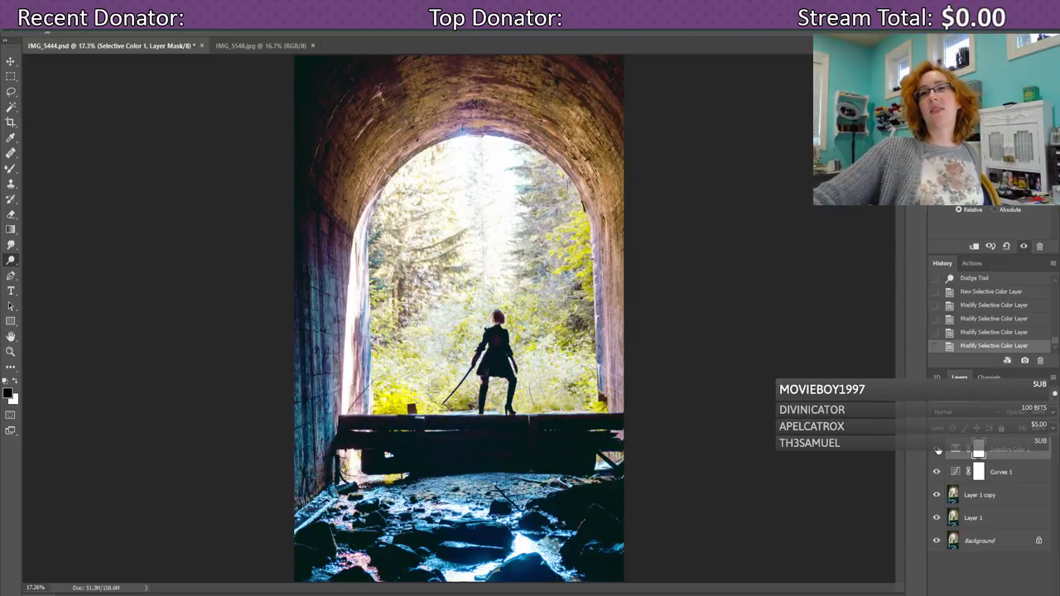
{"action": "left_click", "coordinate": [937, 450]}
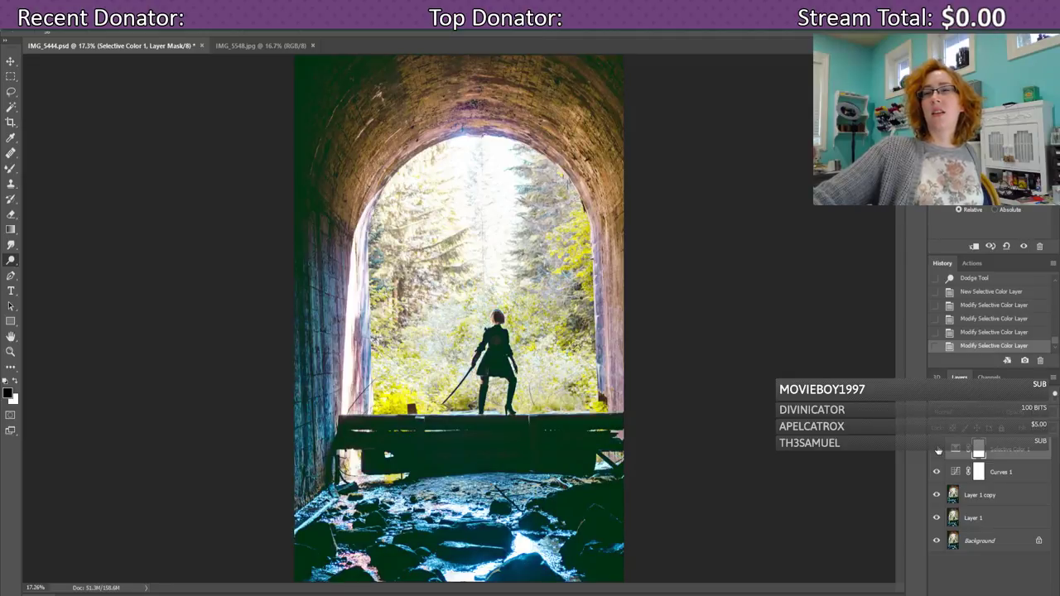
{"action": "left_click", "coordinate": [937, 449]}
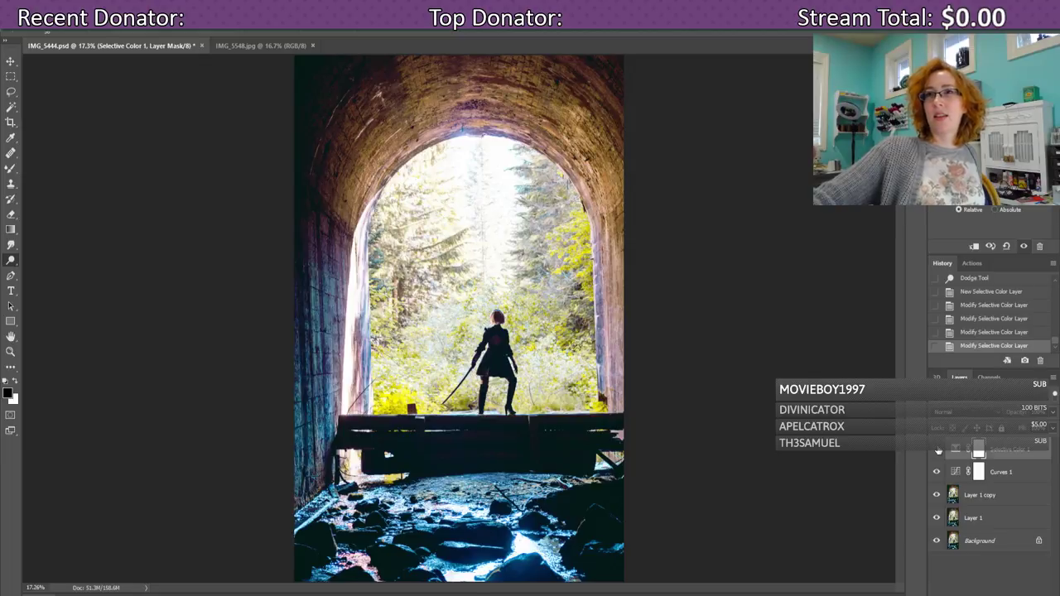
{"action": "left_click", "coordinate": [938, 450]}
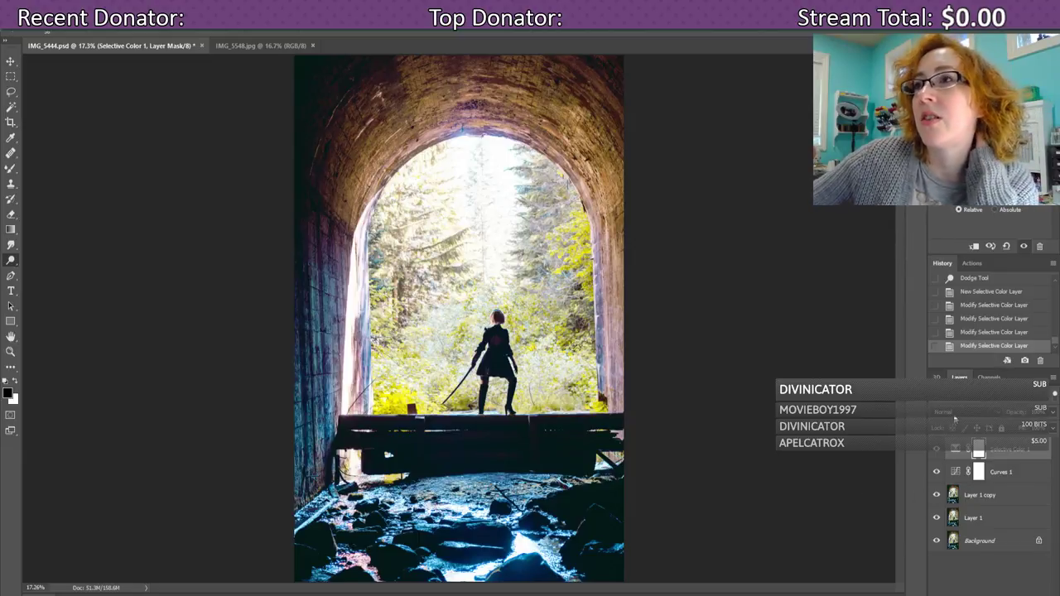
- Select the Selective Color adjustment and toggle its visibility to compare before and after
{"action": "left_click", "coordinate": [959, 451]}
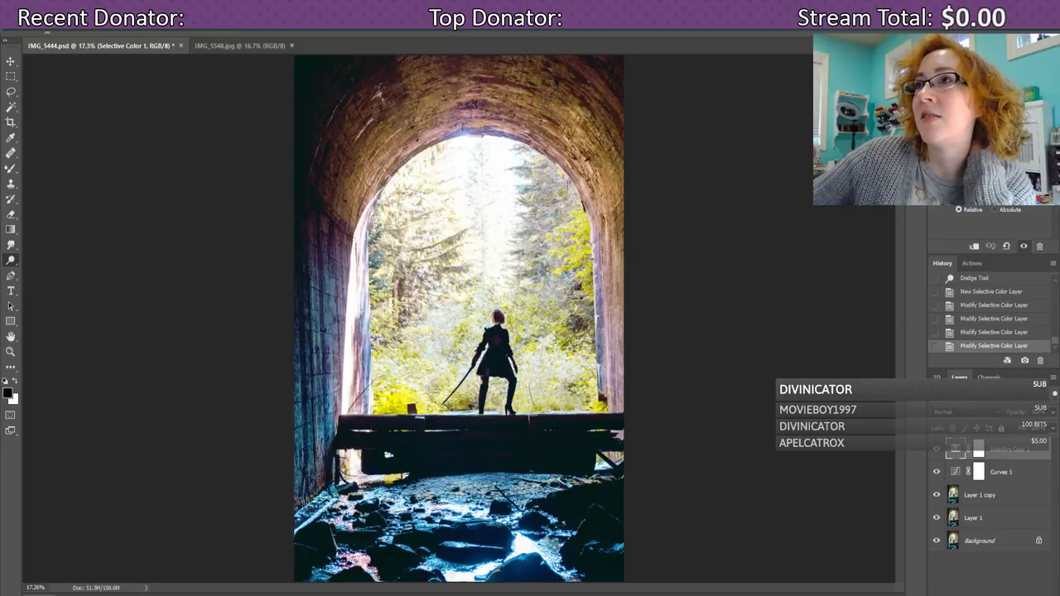
{"action": "scroll", "coordinate": [994, 311], "scroll_direction": "down", "scroll_amount": 1}
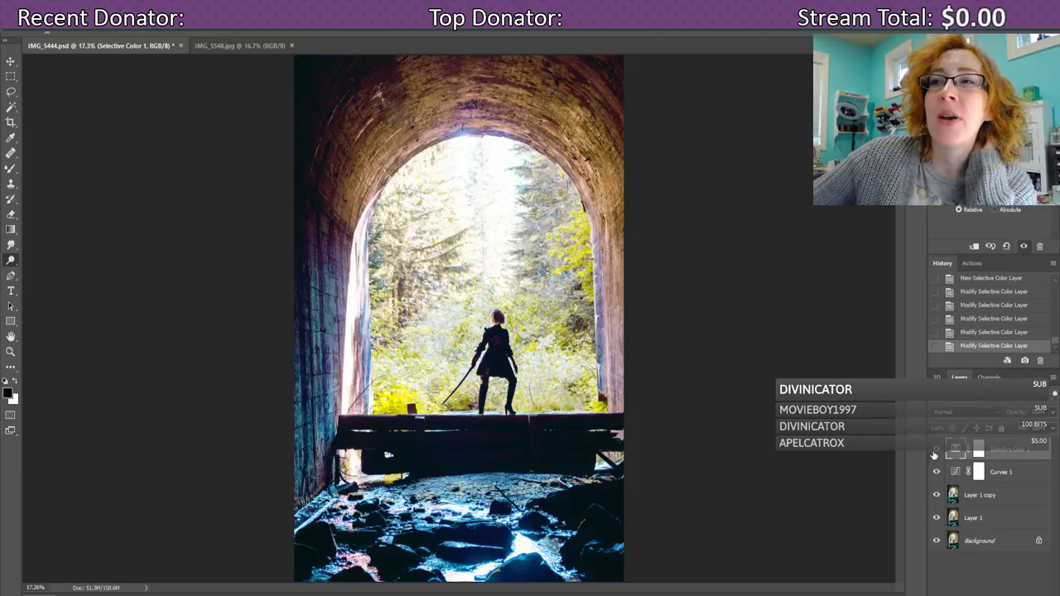
{"action": "left_click", "coordinate": [935, 452]}
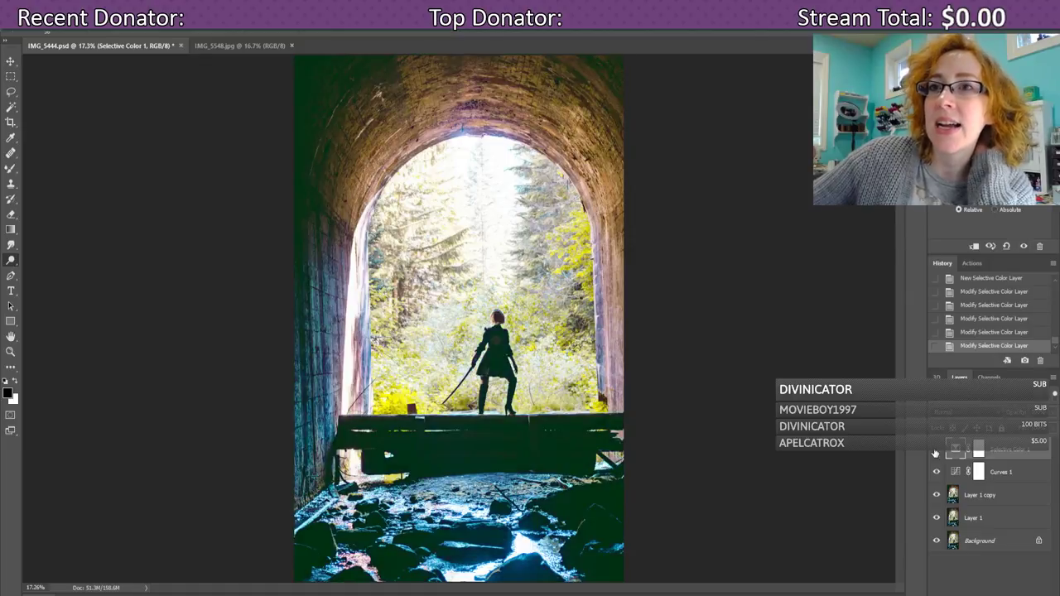
{"action": "left_click", "coordinate": [936, 453]}
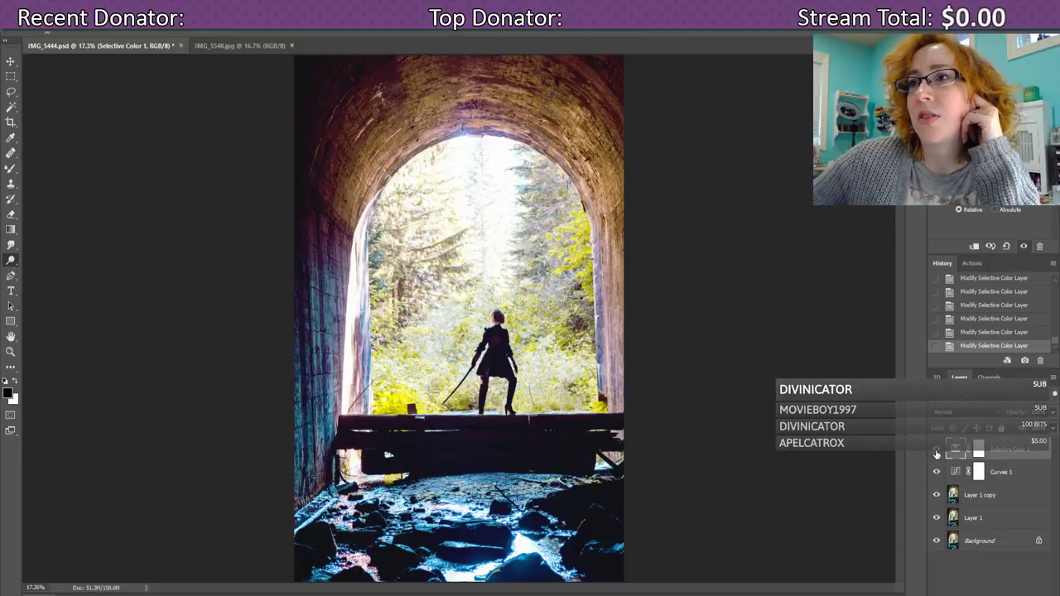
{"action": "left_click", "coordinate": [936, 454]}
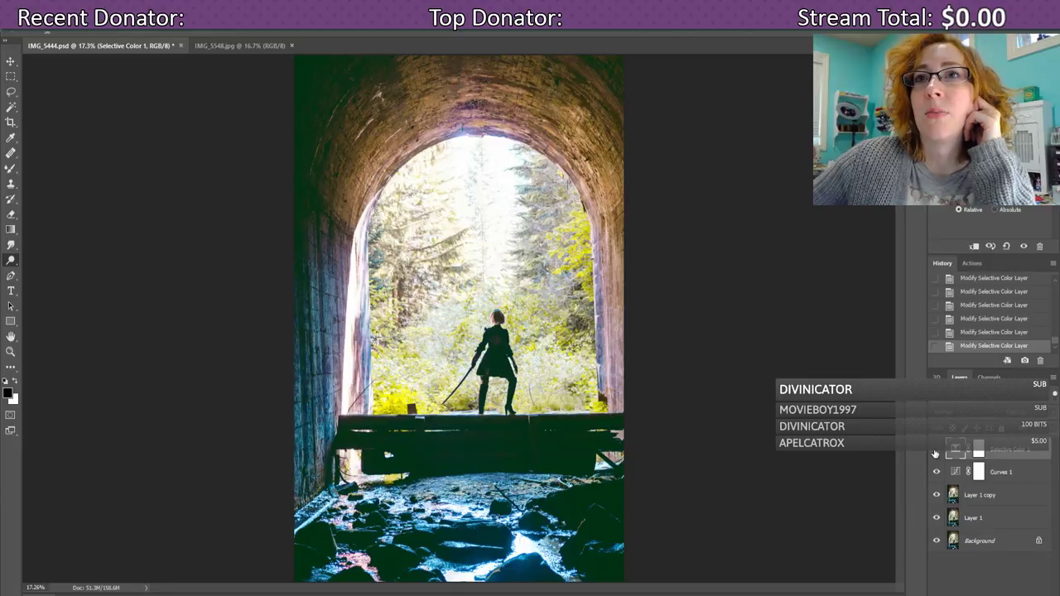
{"action": "left_click", "coordinate": [935, 454]}
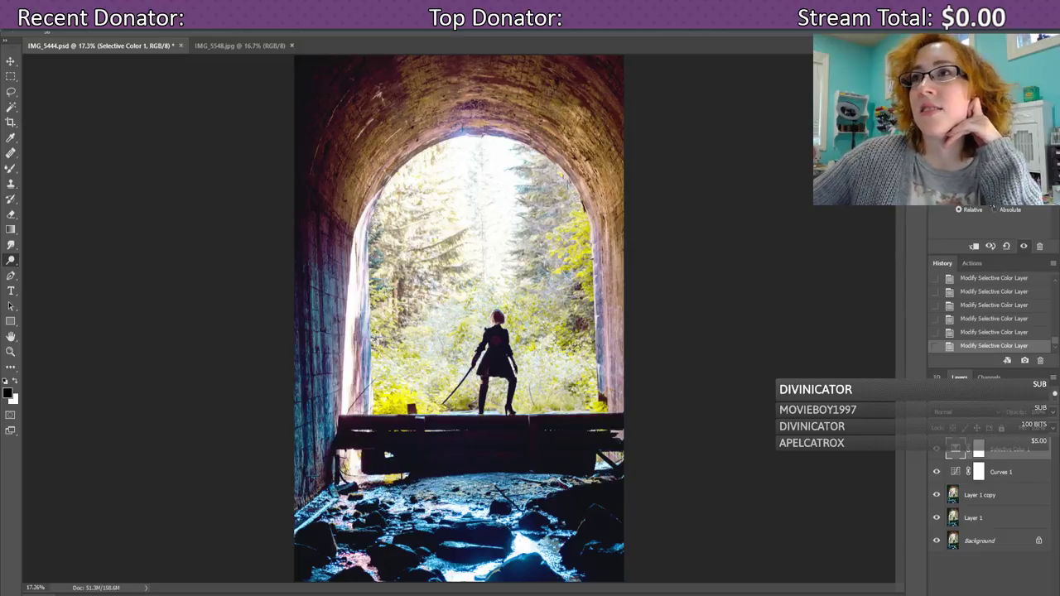
- Try the Absolute method, then set Selective Color back to Relative
{"action": "left_click", "coordinate": [997, 208]}
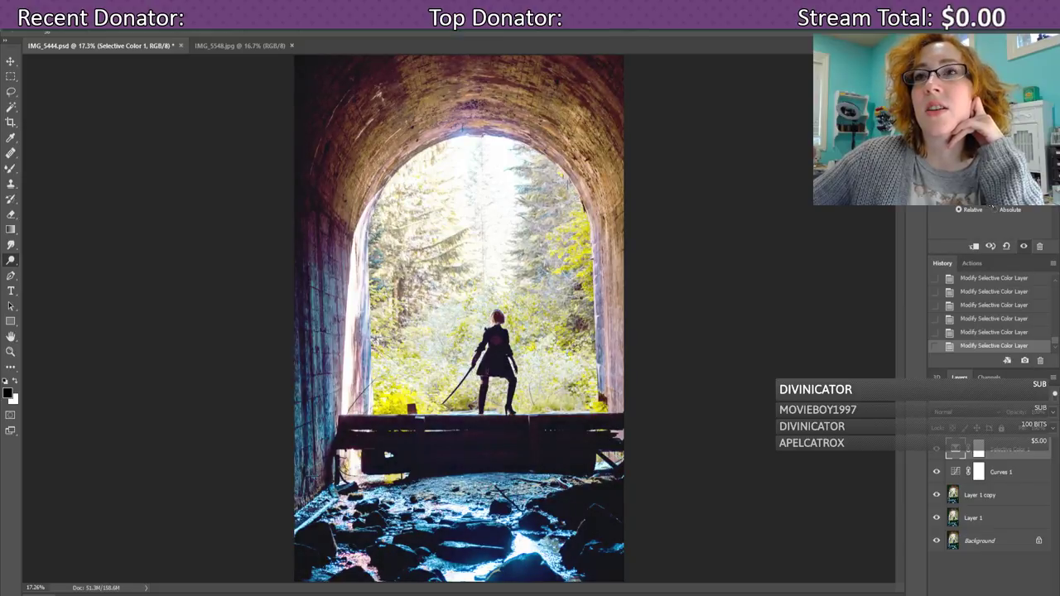
{"action": "key", "text": "ctrl+z"}
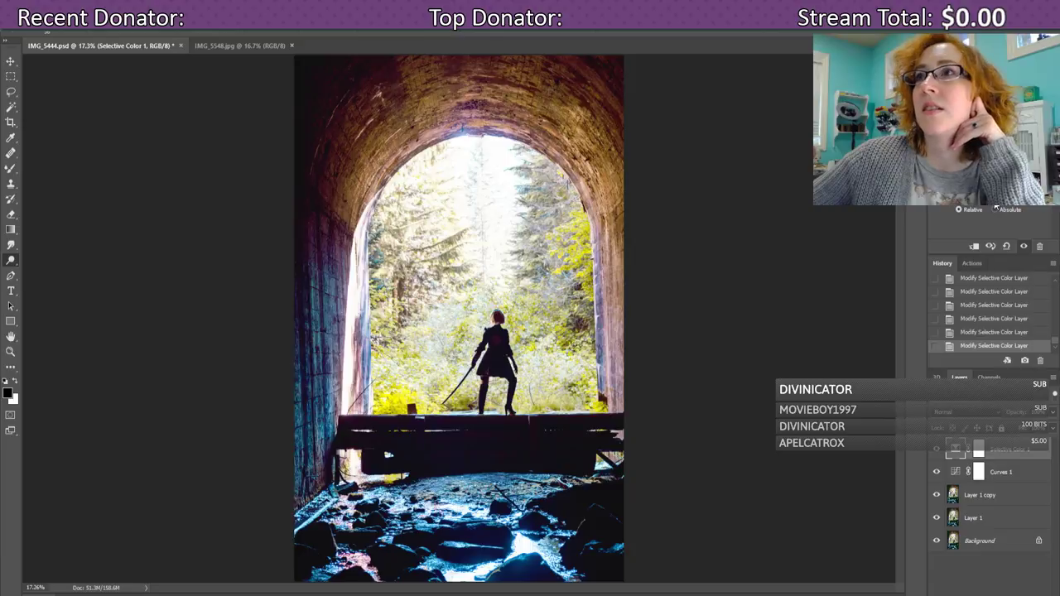
{"action": "left_click", "coordinate": [993, 208]}
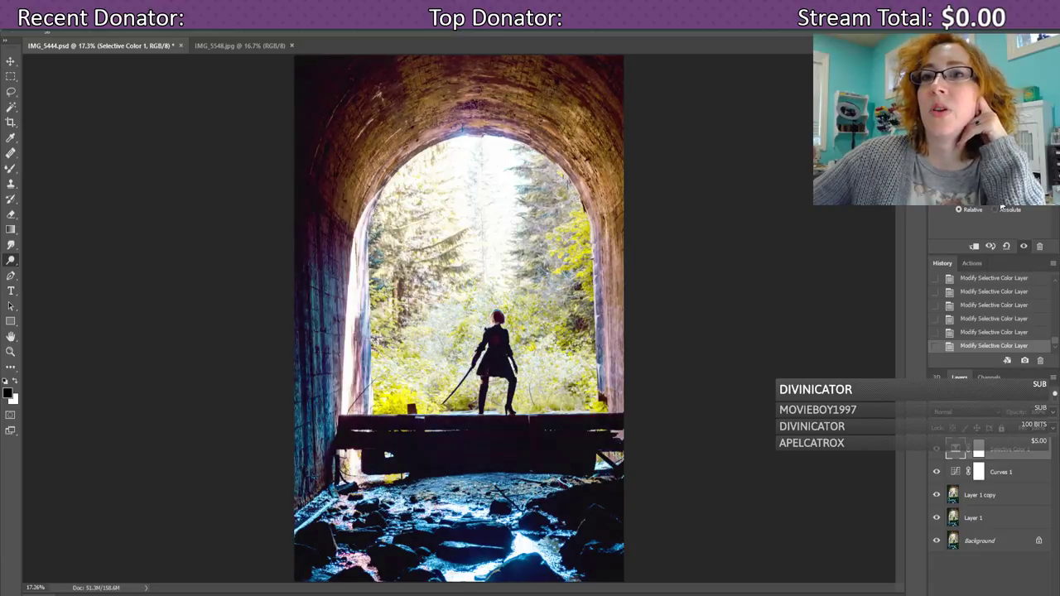
{"action": "left_click", "coordinate": [1002, 209]}
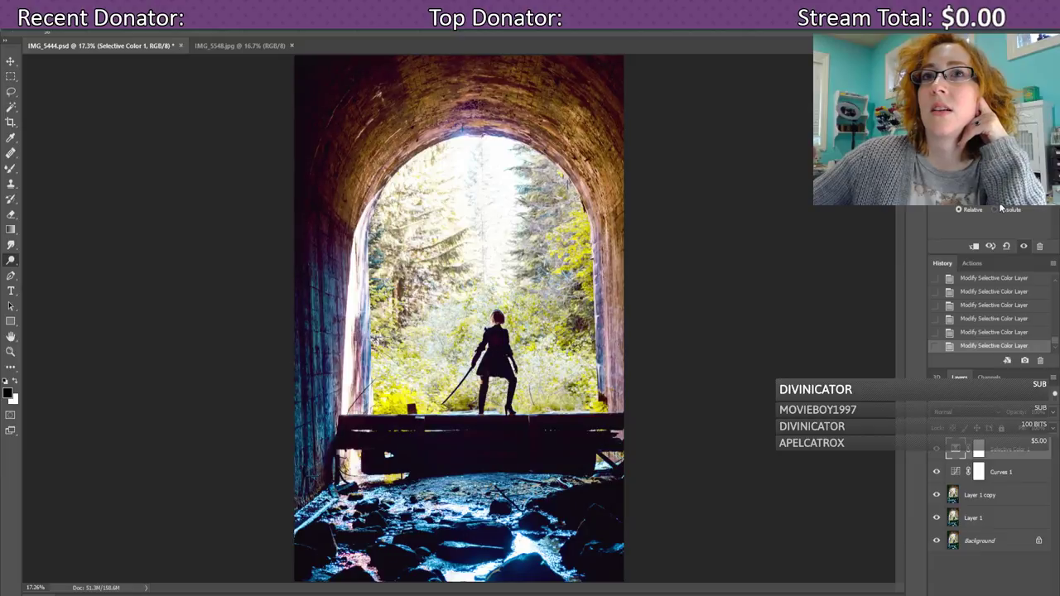
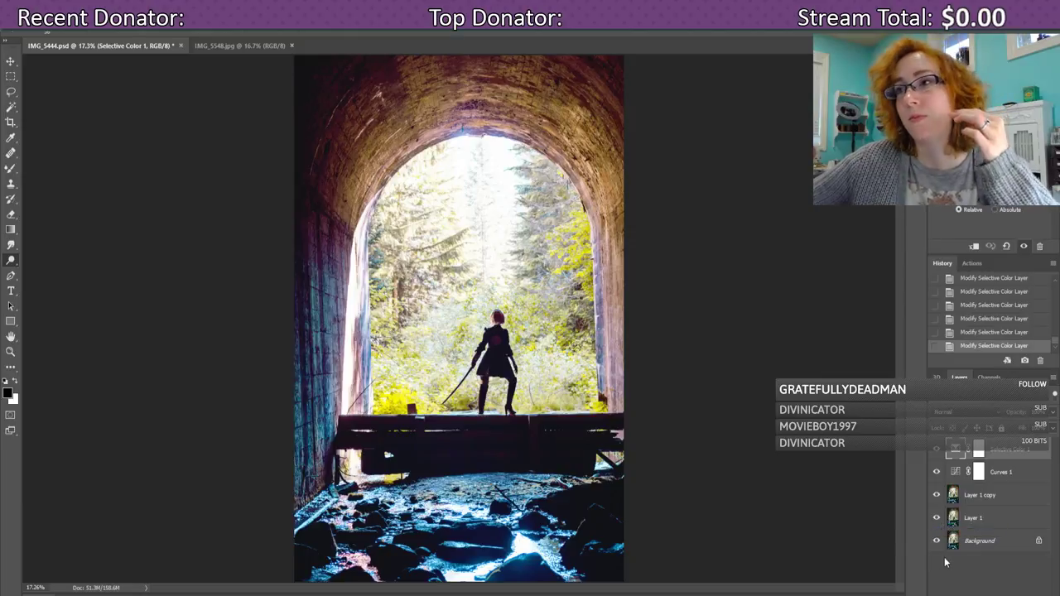
- Add a Hue/Saturation adjustment layer above Selective Color and Curves with an inverted, all-black mask
{"action": "left_click", "coordinate": [989, 589]}
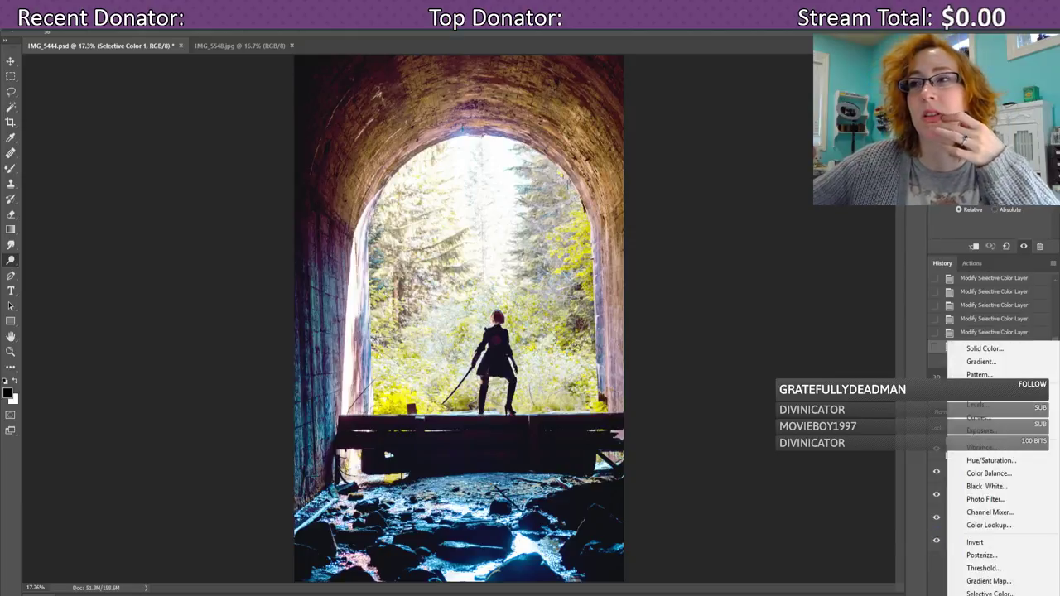
{"action": "left_click", "coordinate": [1014, 461]}
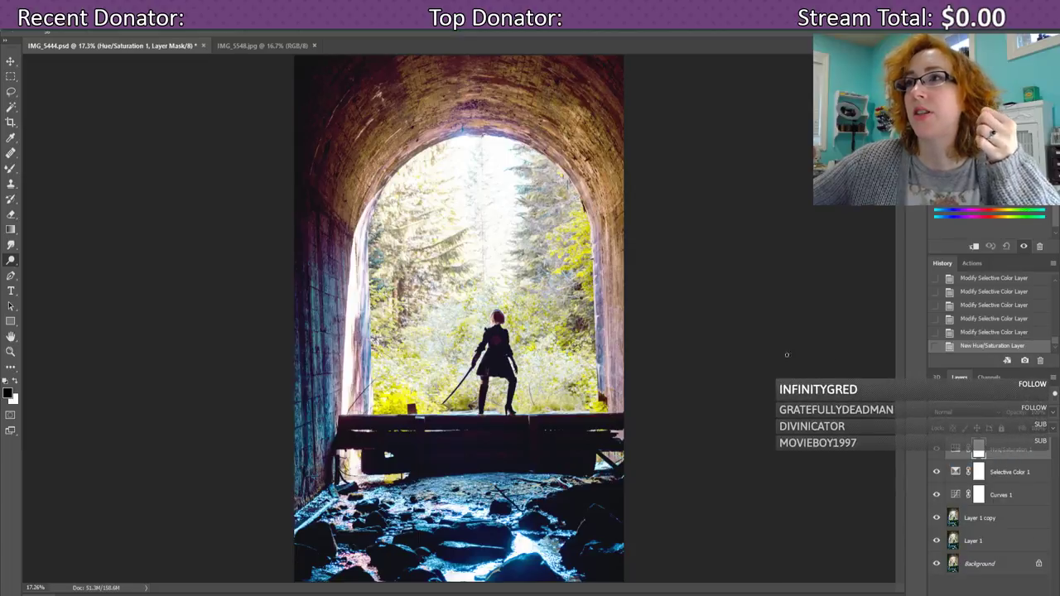
{"action": "left_click", "coordinate": [999, 452]}
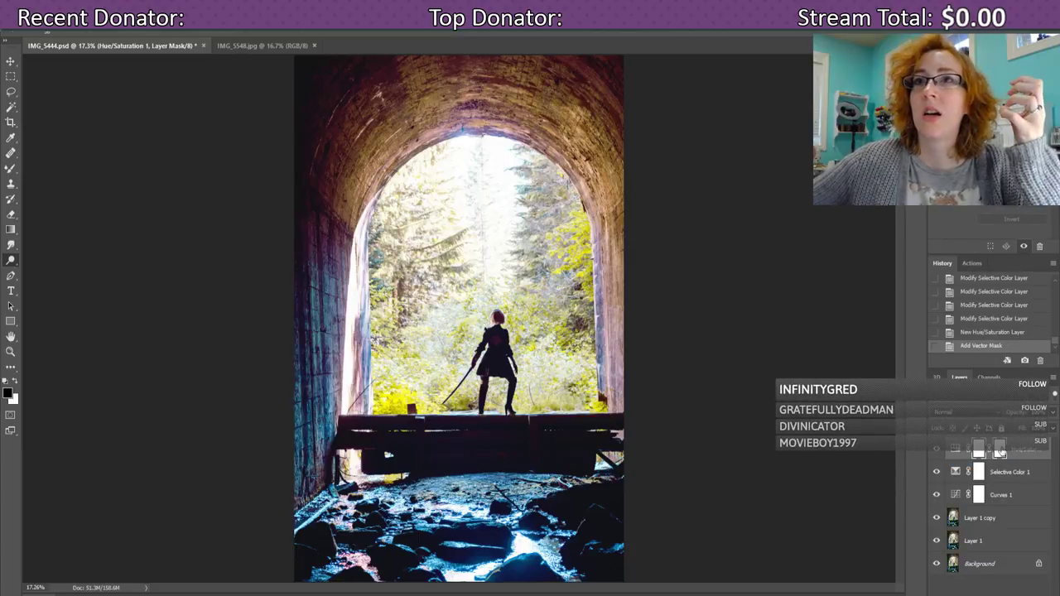
{"action": "key", "text": "ctrl+i"}
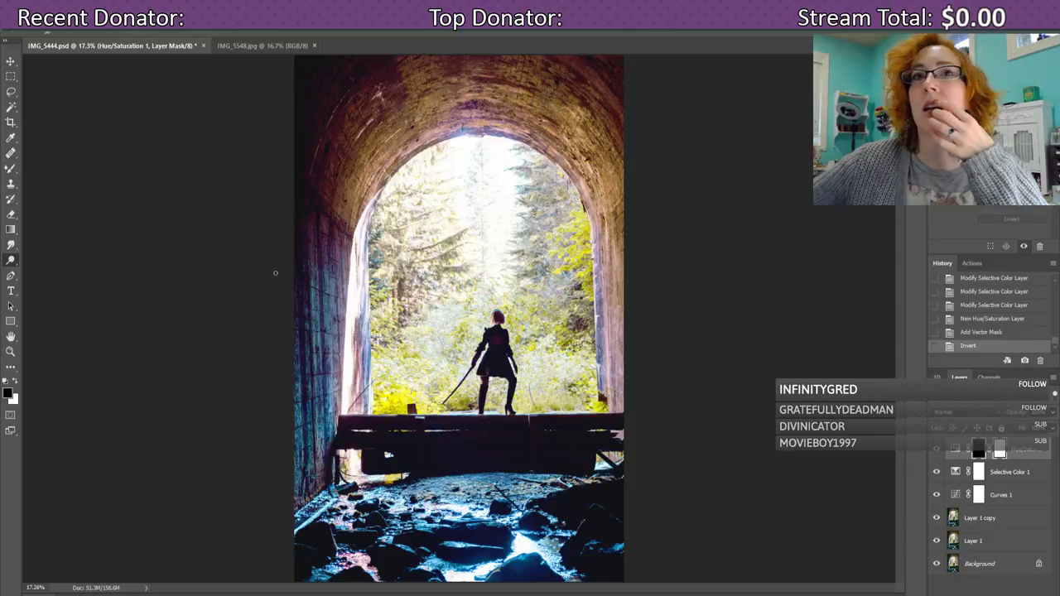
- Switch to the regular Brush Tool and make it much larger
{"action": "right_click", "coordinate": [10, 168]}
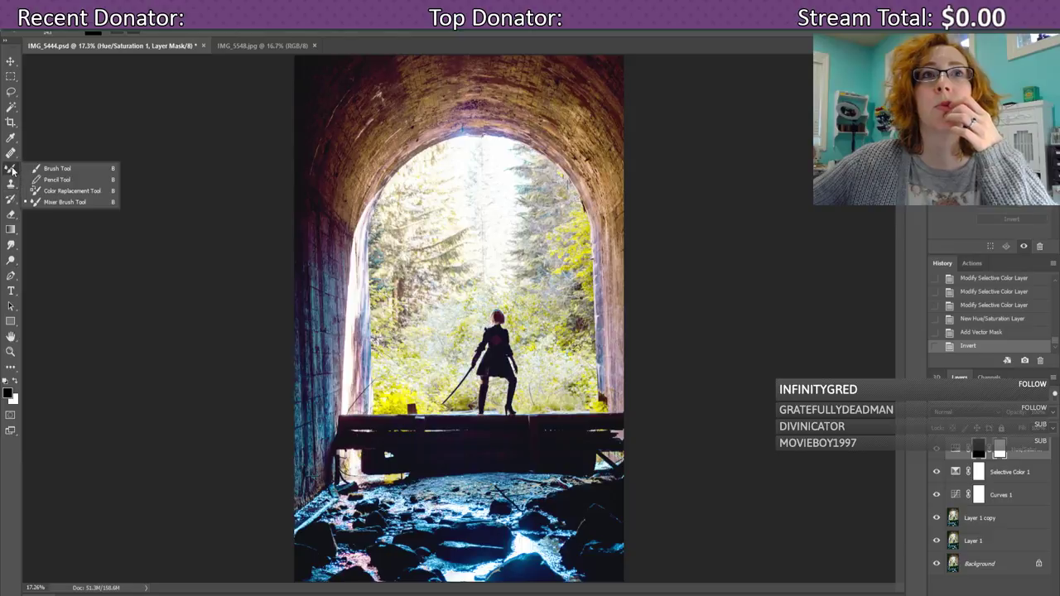
{"action": "left_click", "coordinate": [25, 168]}
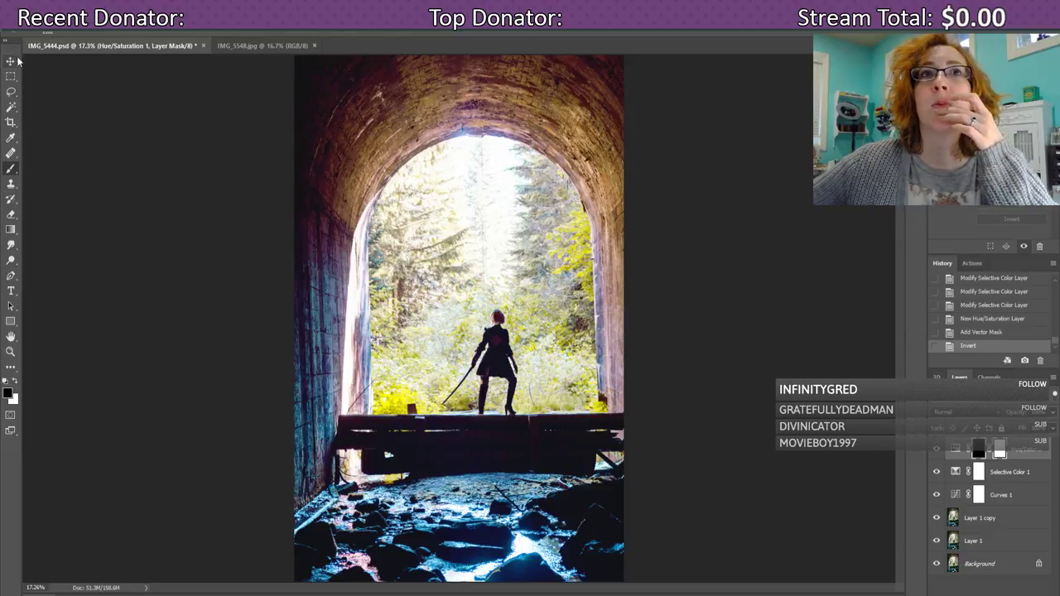
{"action": "left_click", "coordinate": [56, 31]}
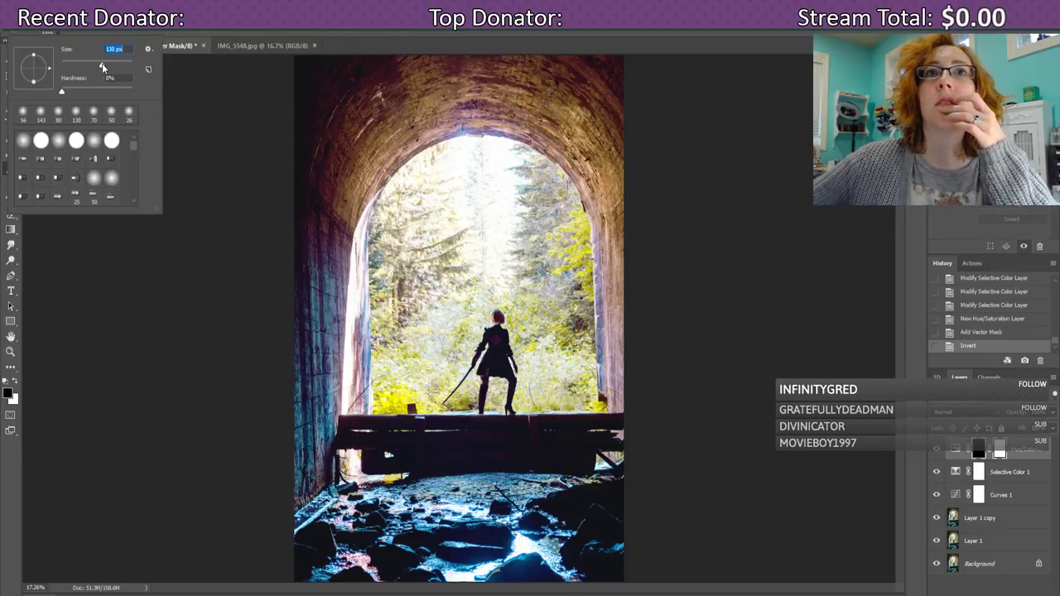
{"action": "left_click_drag", "start_coordinate": [114, 68], "coordinate": [118, 67]}
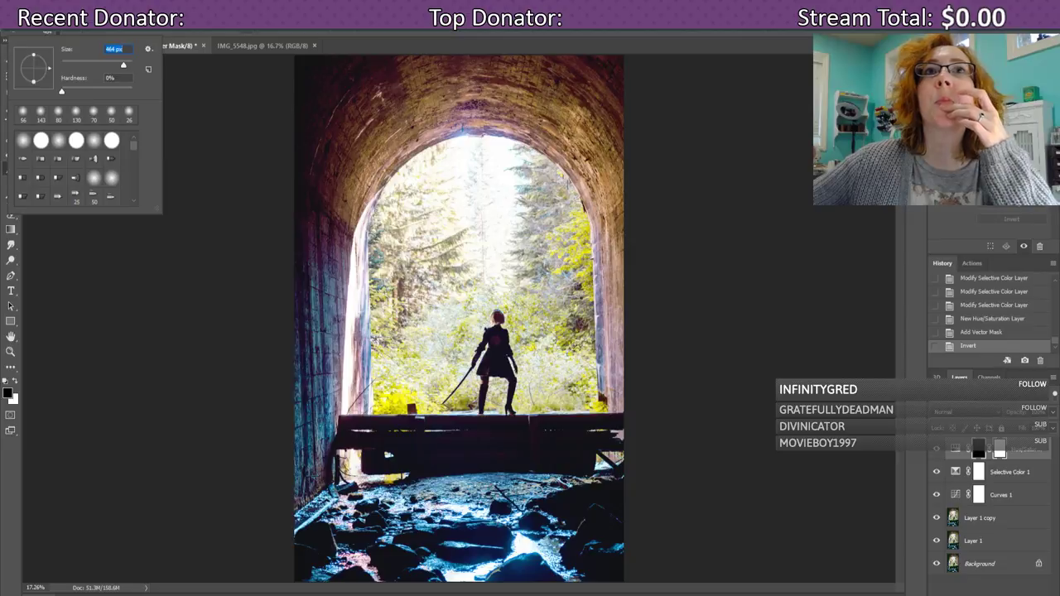
{"action": "left_click", "coordinate": [234, 33]}
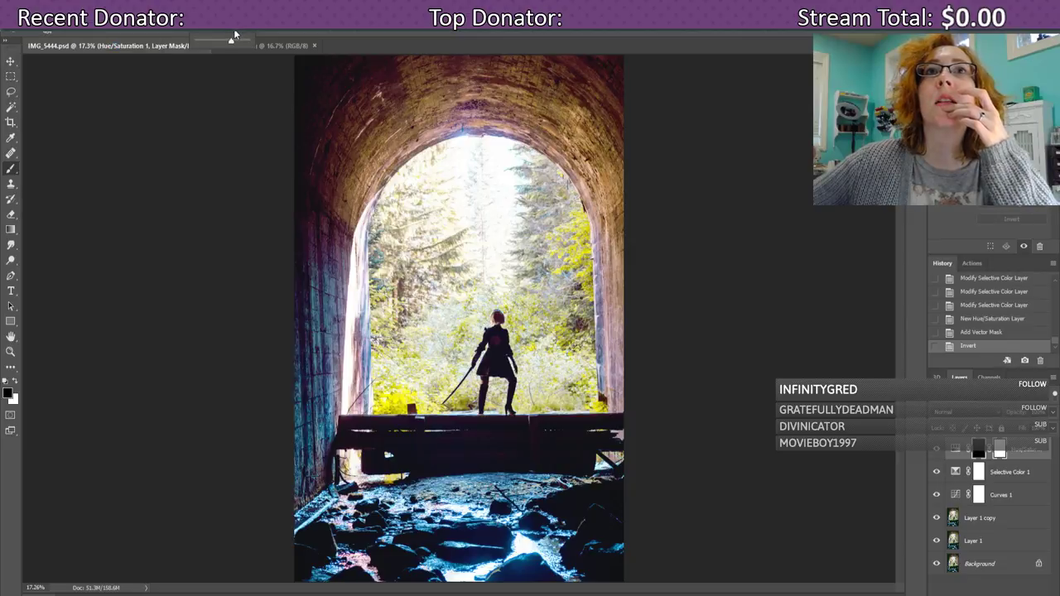
{"action": "left_click", "coordinate": [310, 35]}
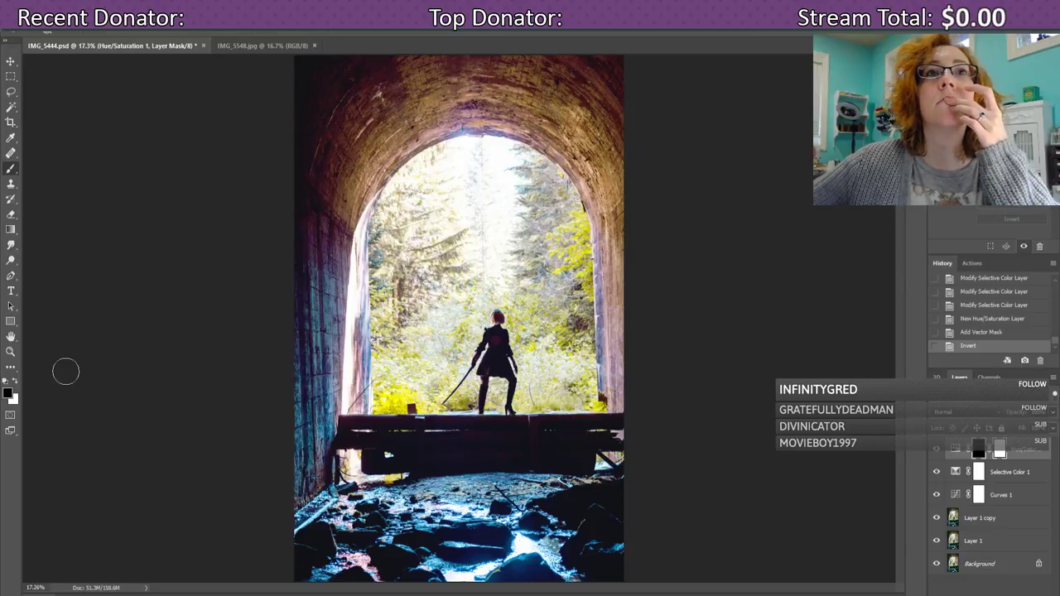
- Paint two white strokes on the mask over the forest left of the figure
{"action": "left_click", "coordinate": [16, 388]}
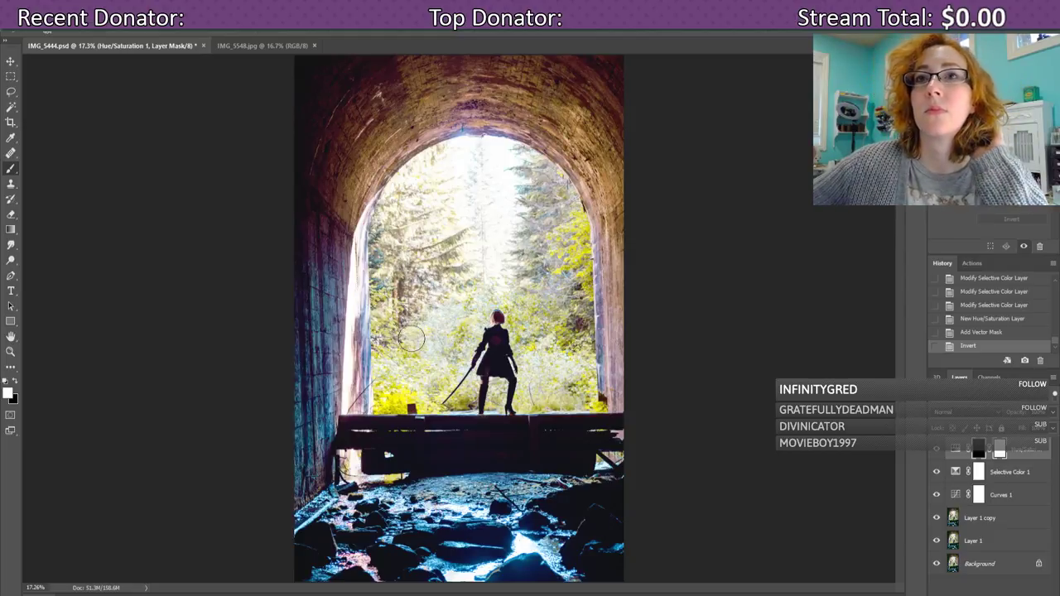
{"action": "left_click_drag", "start_coordinate": [411, 339], "coordinate": [420, 326]}
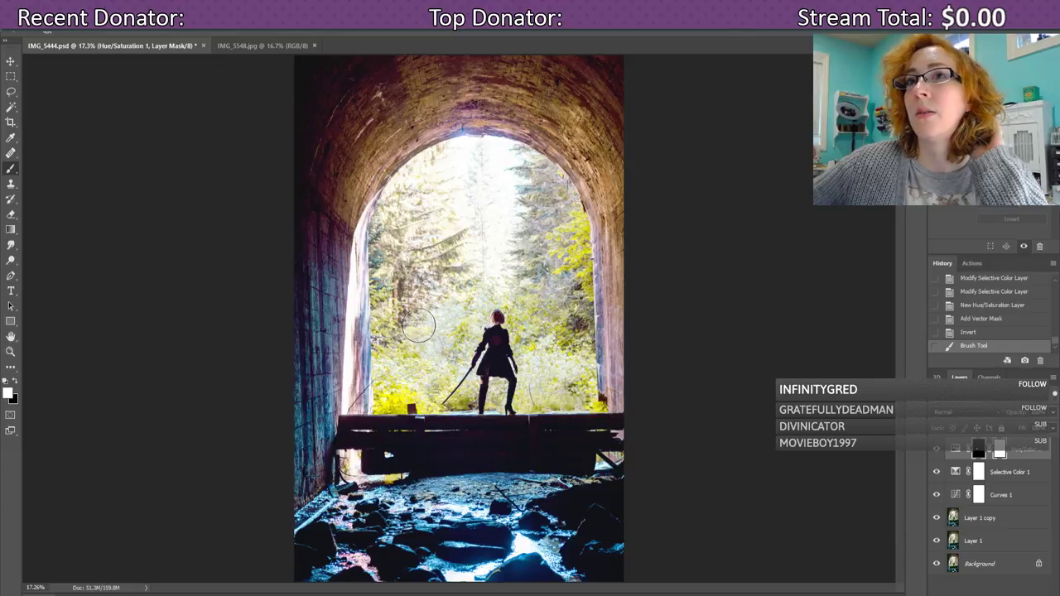
{"action": "left_click_drag", "start_coordinate": [399, 305], "coordinate": [424, 290]}
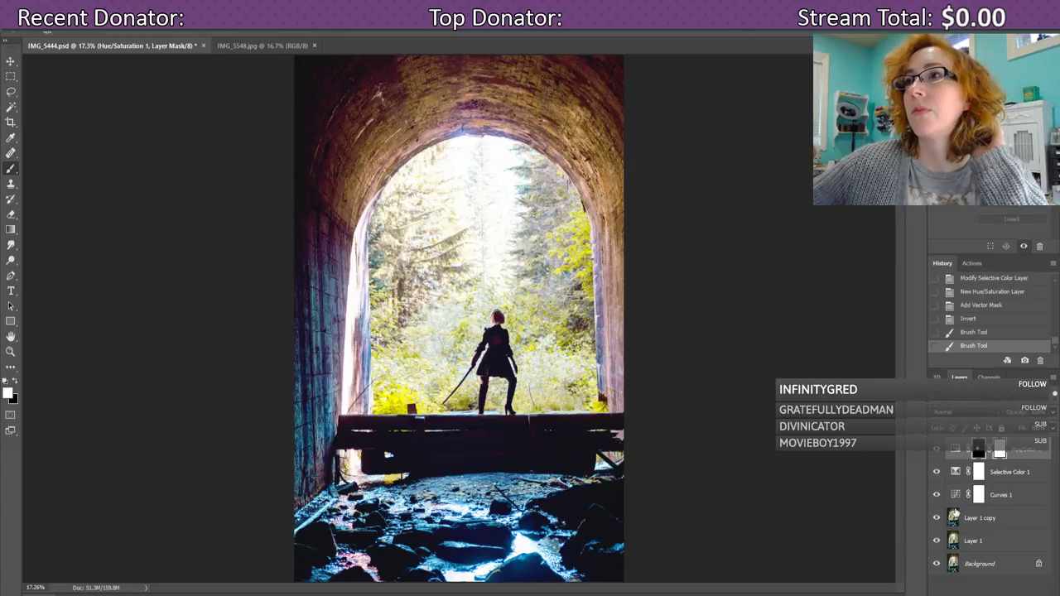
{"action": "left_click", "coordinate": [955, 451]}
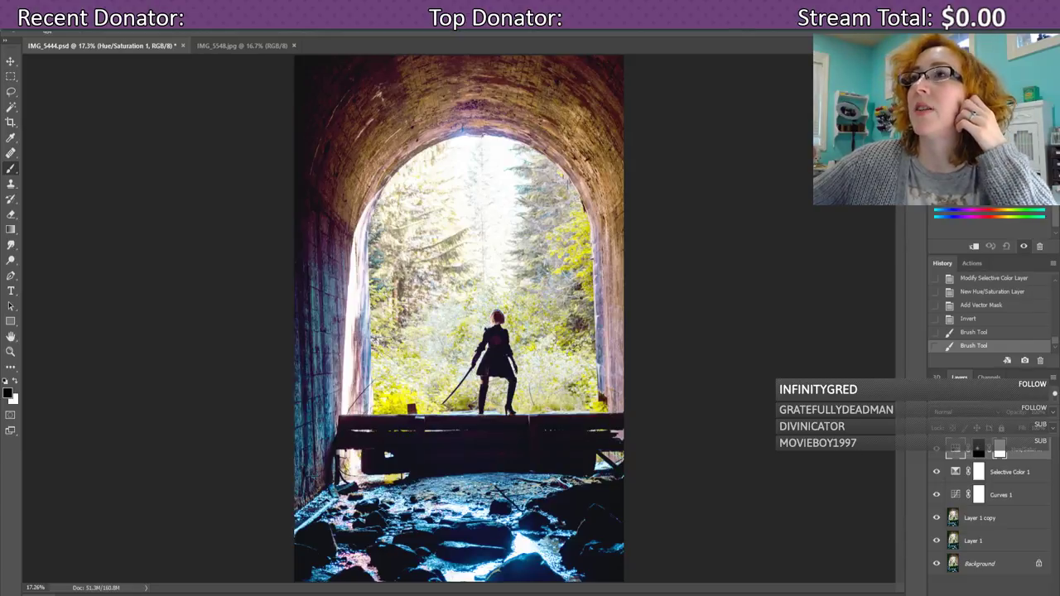
- Shift the Hue toward magenta and paint the mask up the left forest edge and under the arch
{"action": "left_click_drag", "start_coordinate": [985, 116], "coordinate": [960, 116]}
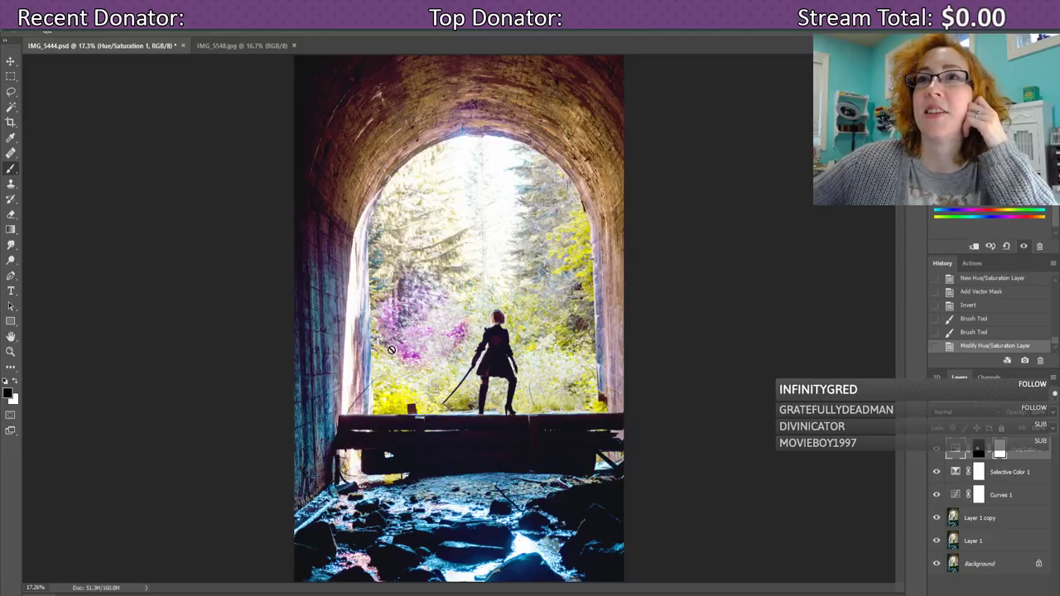
{"action": "left_click", "coordinate": [978, 451]}
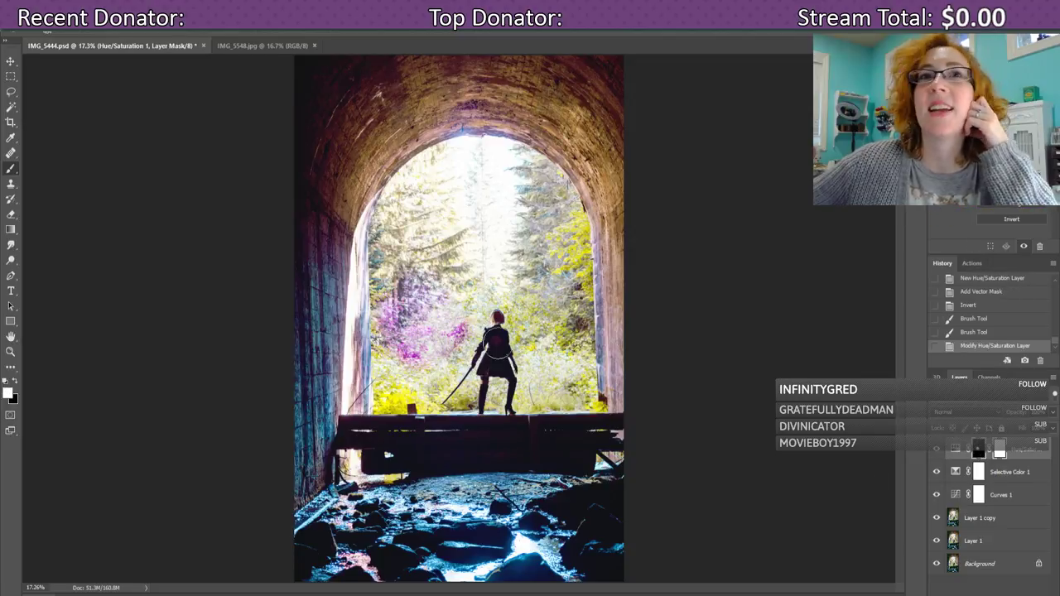
{"action": "mouse_move", "coordinate": [386, 312]}
{"action": "left_mouse_down"}
{"action": "mouse_move", "coordinate": [385, 224]}
{"action": "mouse_move", "coordinate": [408, 181]}
{"action": "left_mouse_up"}
{"action": "mouse_move", "coordinate": [420, 172]}
{"action": "left_mouse_down"}
{"action": "mouse_move", "coordinate": [473, 149]}
{"action": "mouse_move", "coordinate": [513, 153]}
{"action": "mouse_move", "coordinate": [546, 176]}
{"action": "mouse_move", "coordinate": [575, 245]}
{"action": "mouse_move", "coordinate": [577, 377]}
{"action": "mouse_move", "coordinate": [563, 397]}
{"action": "mouse_move", "coordinate": [534, 389]}
{"action": "mouse_move", "coordinate": [543, 365]}
{"action": "mouse_move", "coordinate": [538, 379]}
{"action": "mouse_move", "coordinate": [557, 371]}
{"action": "mouse_move", "coordinate": [553, 351]}
{"action": "left_mouse_up"}
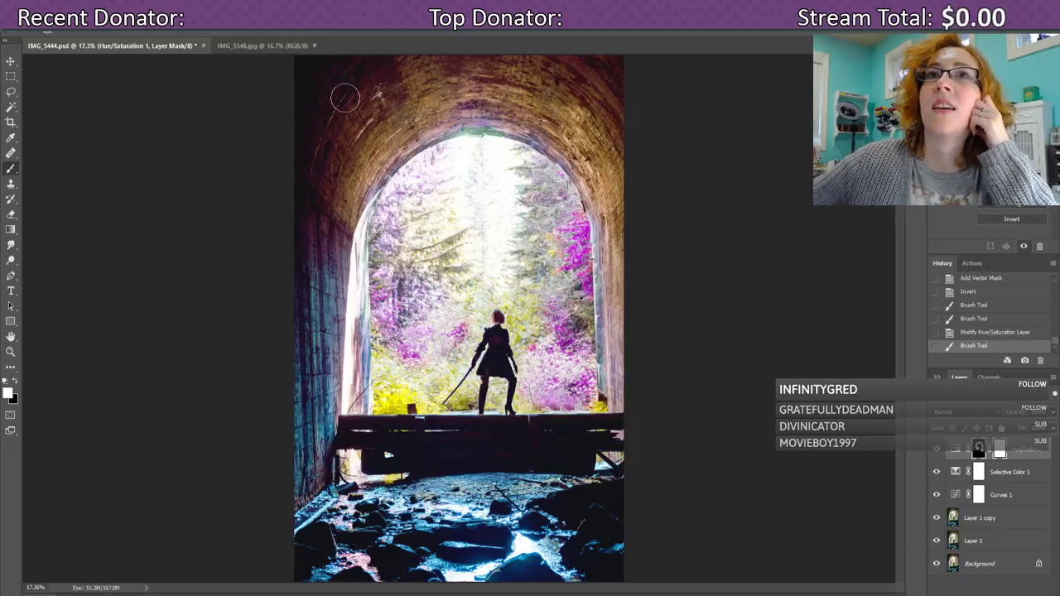
- Shrink the brush to 202 px, zoom to 33.33%, and paint the tint off the arch top
{"action": "left_click", "coordinate": [56, 28]}
{"action": "left_click_drag", "start_coordinate": [117, 63], "coordinate": [115, 68]}
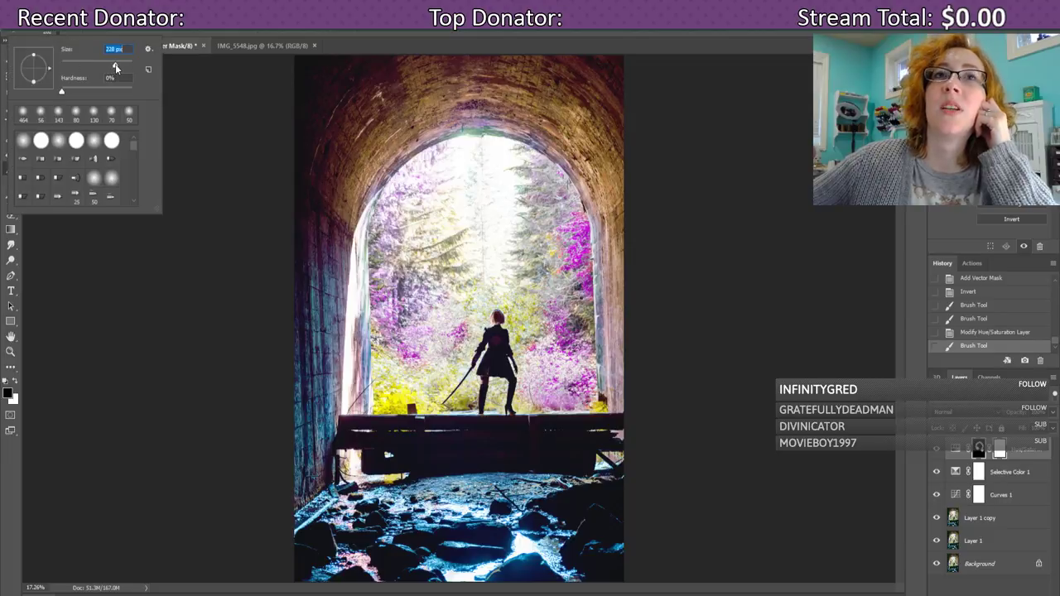
{"action": "left_click", "coordinate": [164, 41]}
{"action": "key", "text": "ctrl+plus"}
{"action": "key", "text": "ctrl+plus"}
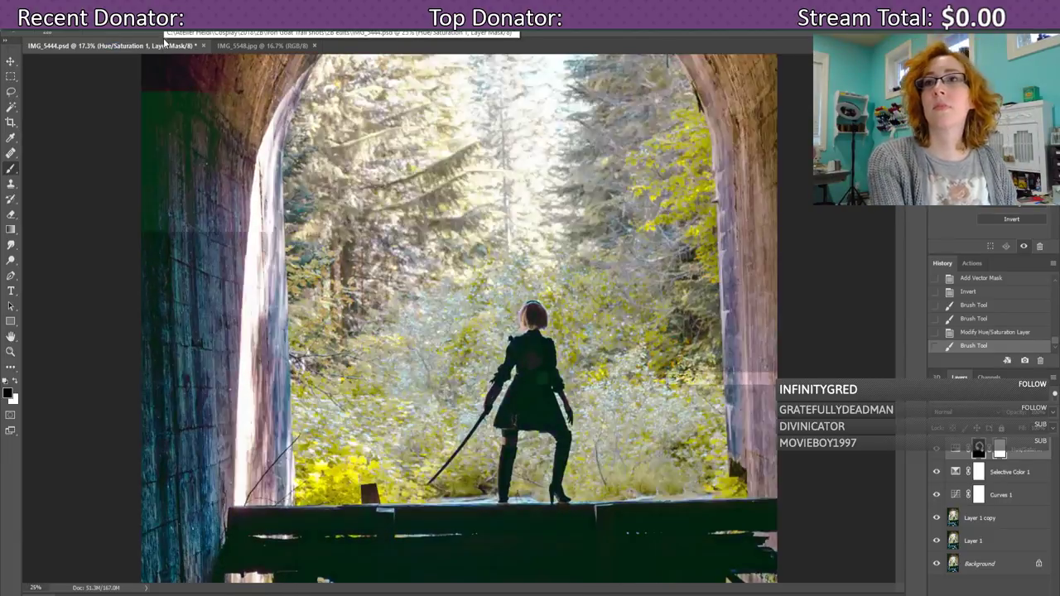
{"action": "scroll", "coordinate": [553, 307], "scroll_direction": "up", "scroll_amount": 5}
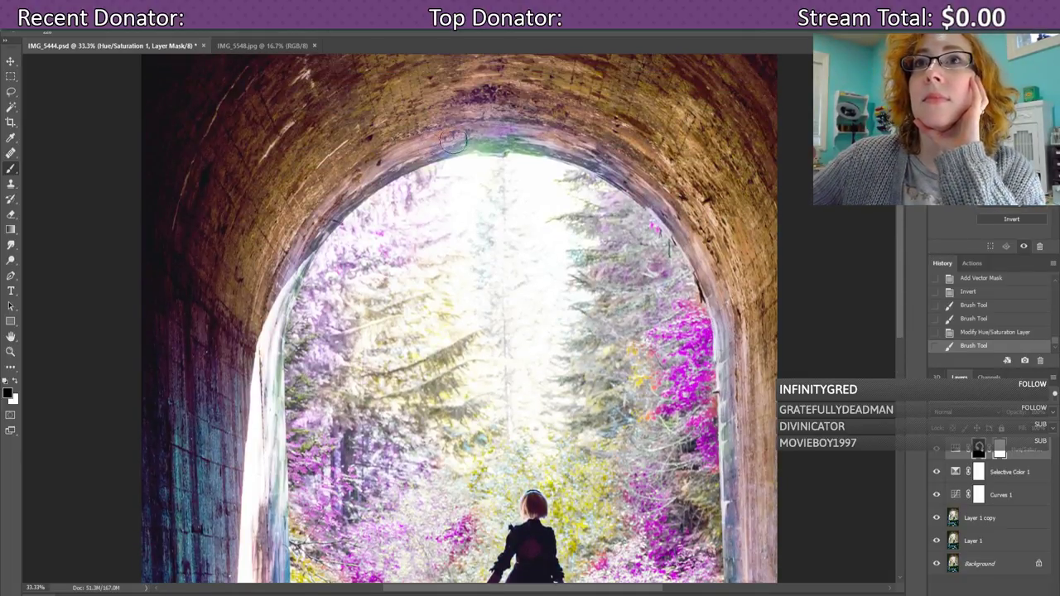
{"action": "left_click_drag", "start_coordinate": [465, 149], "coordinate": [546, 142]}
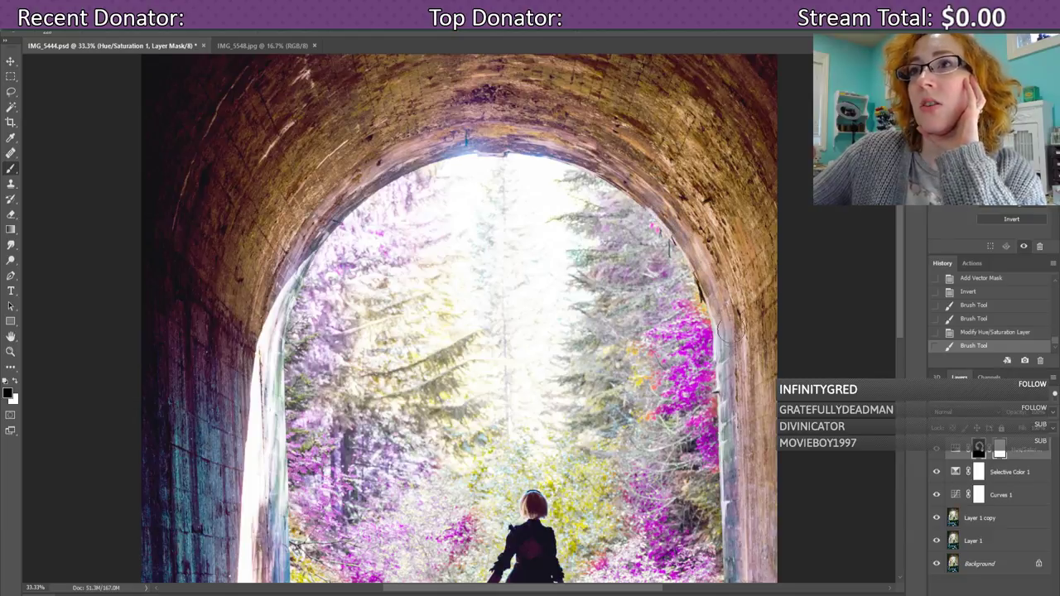
- Touch up the mask along the arch edges, switching to white to restore the recolour
{"action": "left_click", "coordinate": [740, 425]}
{"action": "scroll", "coordinate": [480, 232], "scroll_direction": "down", "scroll_amount": 2}
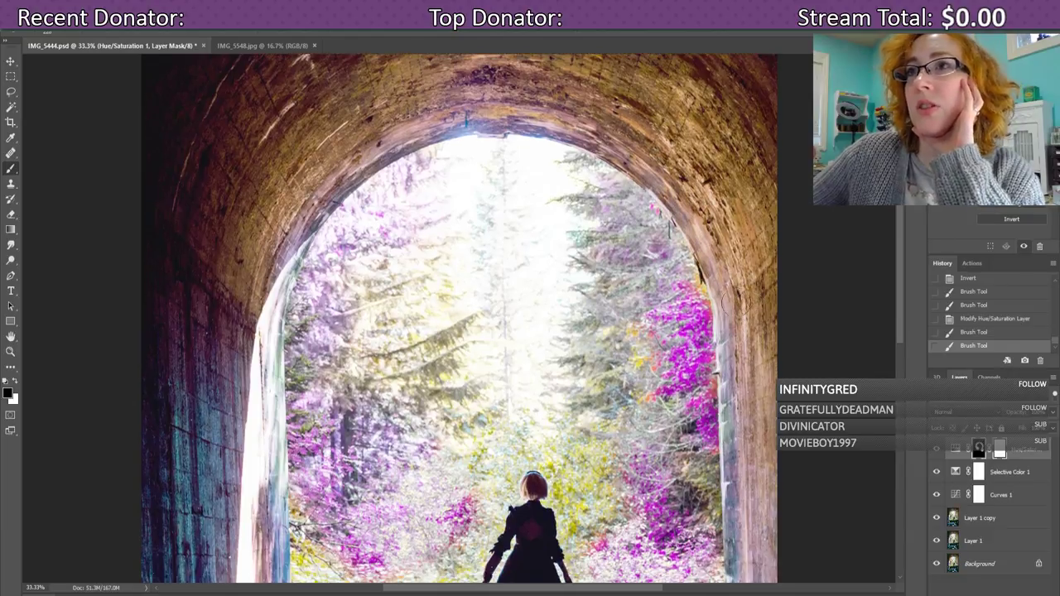
{"action": "left_click", "coordinate": [16, 383]}
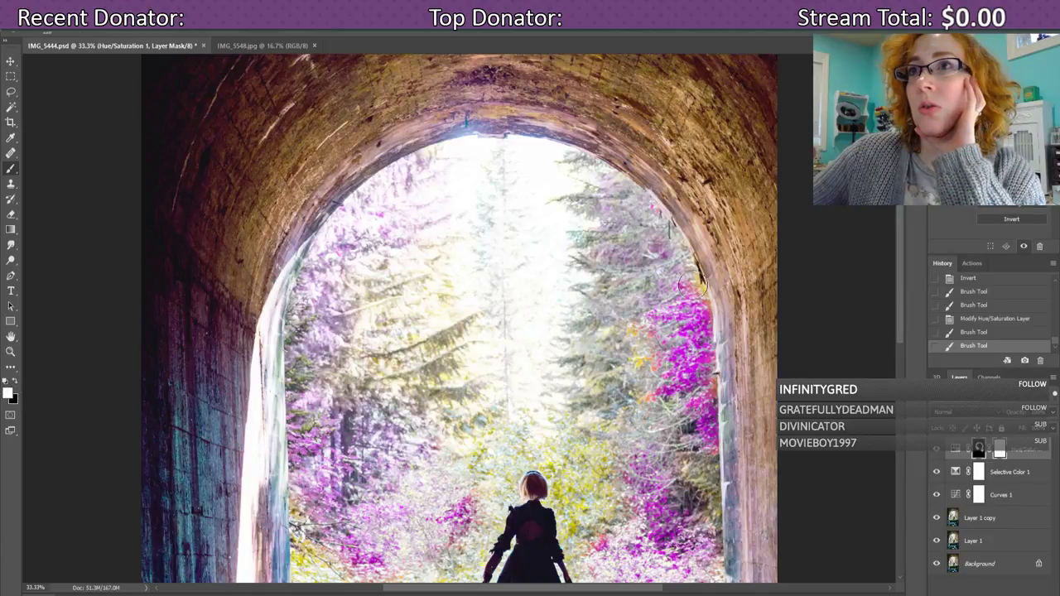
{"action": "left_click_drag", "start_coordinate": [689, 284], "coordinate": [685, 266]}
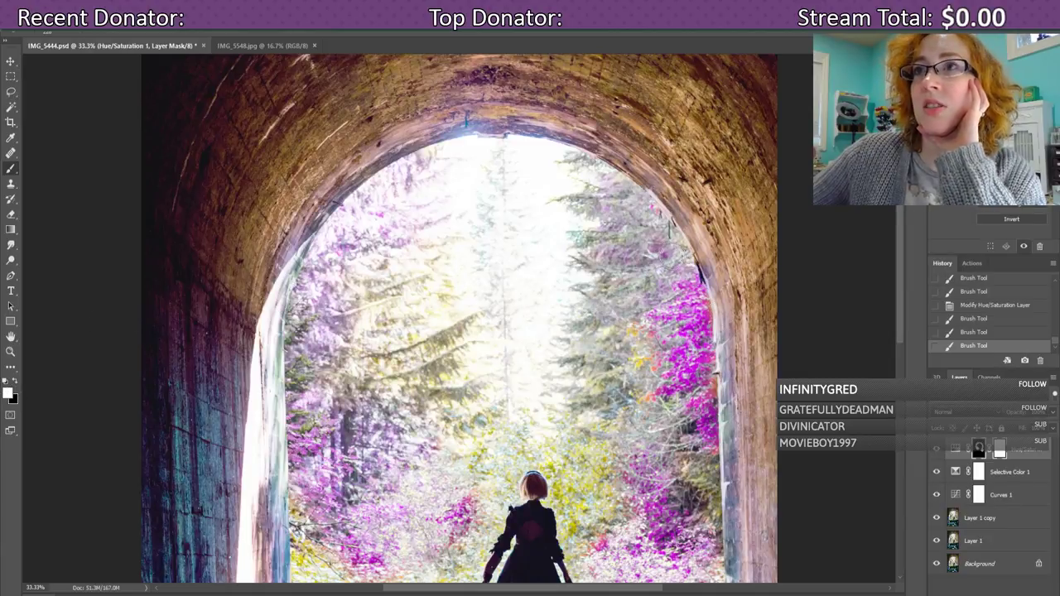
{"action": "left_click", "coordinate": [688, 265]}
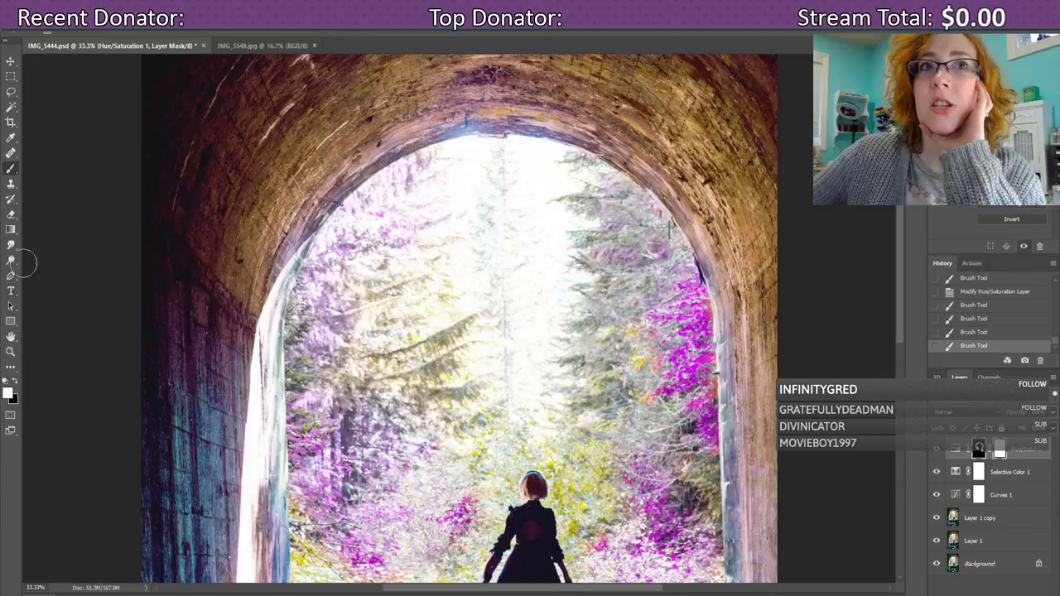
{"action": "left_click", "coordinate": [57, 31]}
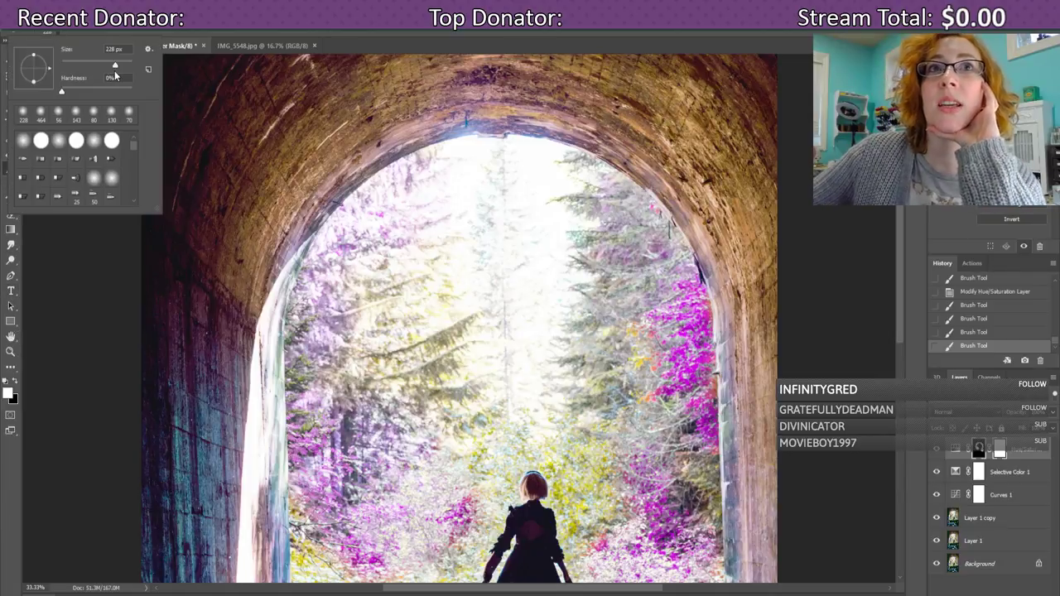
{"action": "left_click", "coordinate": [57, 31]}
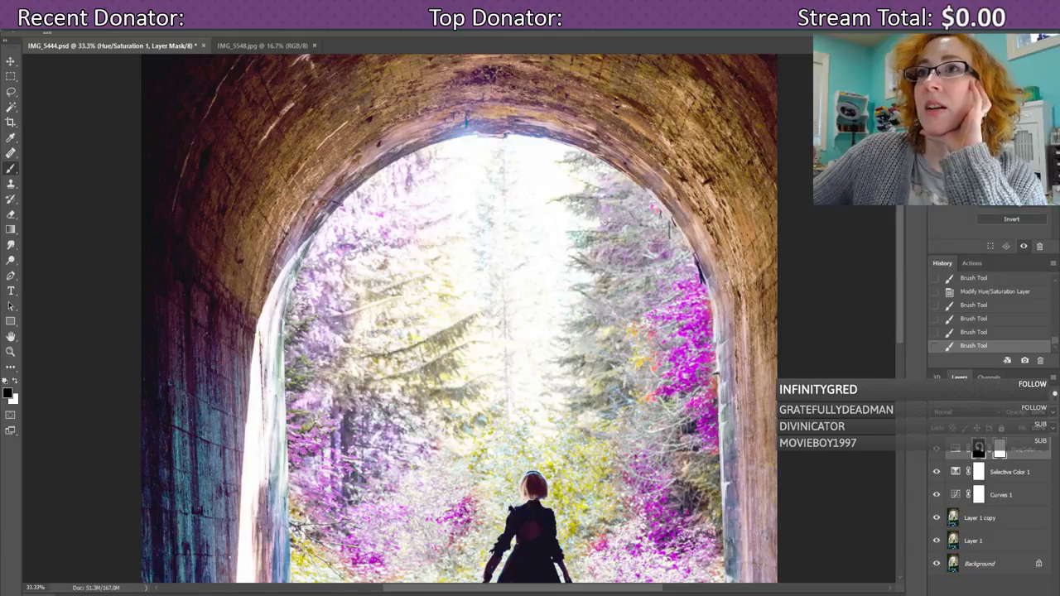
{"action": "left_click", "coordinate": [741, 335]}
{"action": "scroll", "coordinate": [732, 319], "scroll_direction": "down", "scroll_amount": 3}
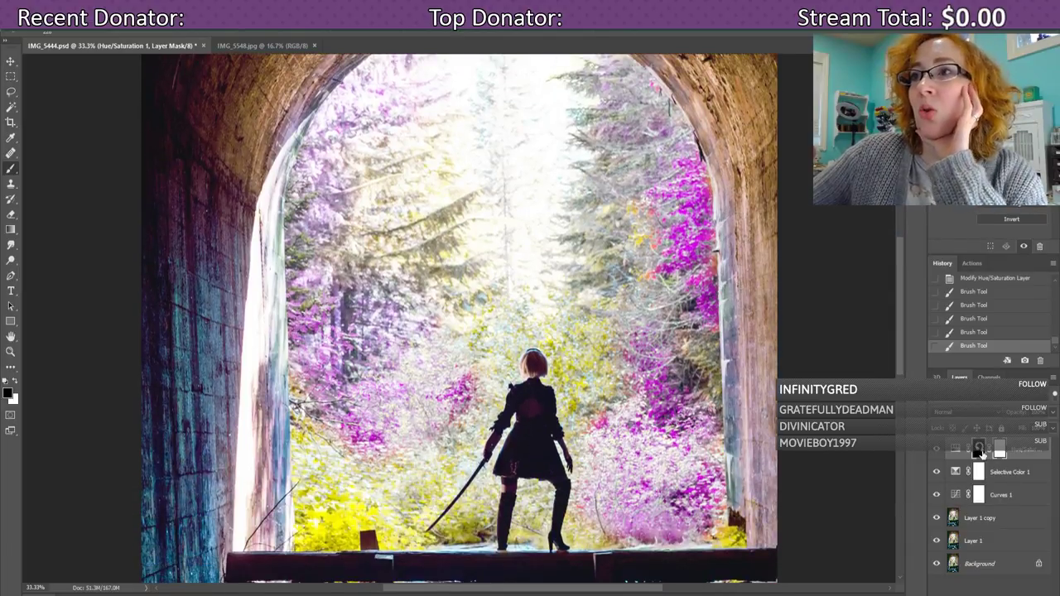
- Paint magenta into the foliage patch, beside the figure's shoulder and along the sword blade
{"action": "left_click", "coordinate": [56, 32]}
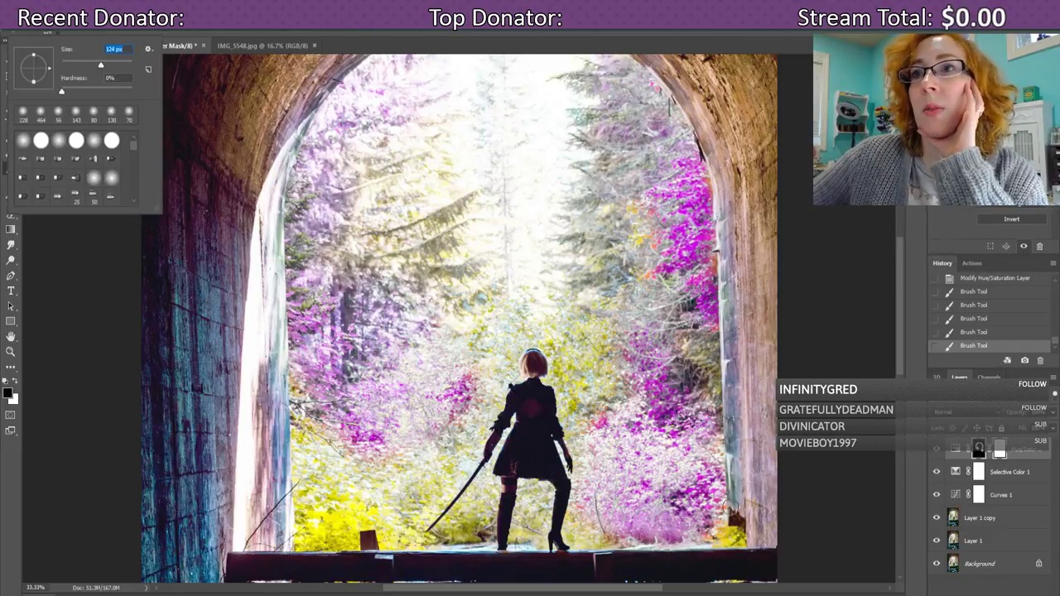
{"action": "left_click", "coordinate": [12, 383]}
{"action": "mouse_move", "coordinate": [712, 540]}
{"action": "left_mouse_down"}
{"action": "mouse_move", "coordinate": [722, 538]}
{"action": "mouse_move", "coordinate": [700, 543]}
{"action": "left_mouse_up"}
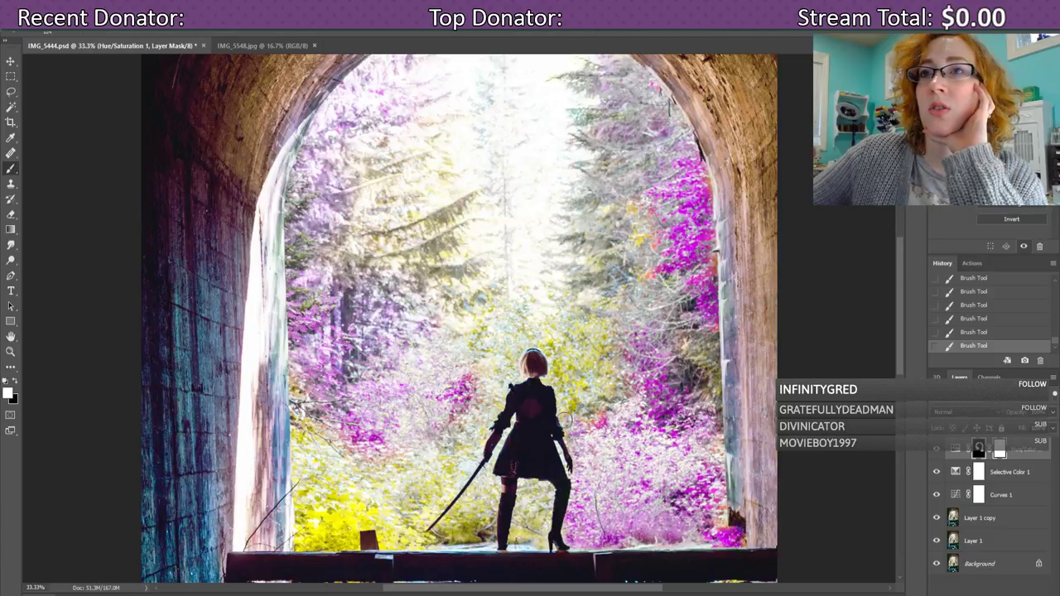
{"action": "mouse_move", "coordinate": [565, 417]}
{"action": "left_mouse_down"}
{"action": "mouse_move", "coordinate": [556, 352]}
{"action": "mouse_move", "coordinate": [522, 336]}
{"action": "mouse_move", "coordinate": [480, 425]}
{"action": "left_mouse_up"}
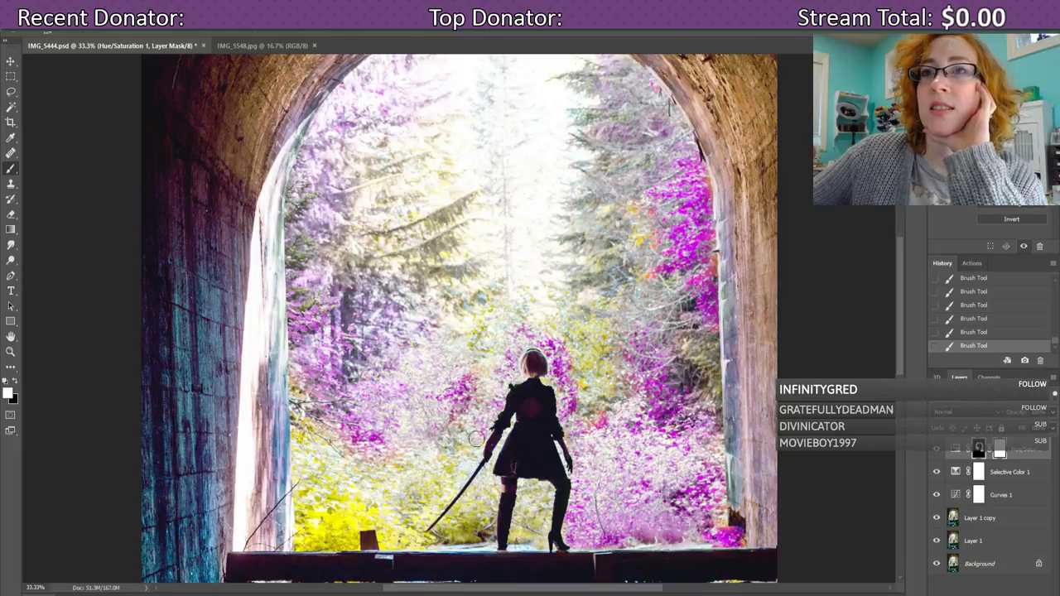
{"action": "mouse_move", "coordinate": [462, 471]}
{"action": "left_mouse_down"}
{"action": "mouse_move", "coordinate": [420, 538]}
{"action": "mouse_move", "coordinate": [464, 532]}
{"action": "left_mouse_up"}
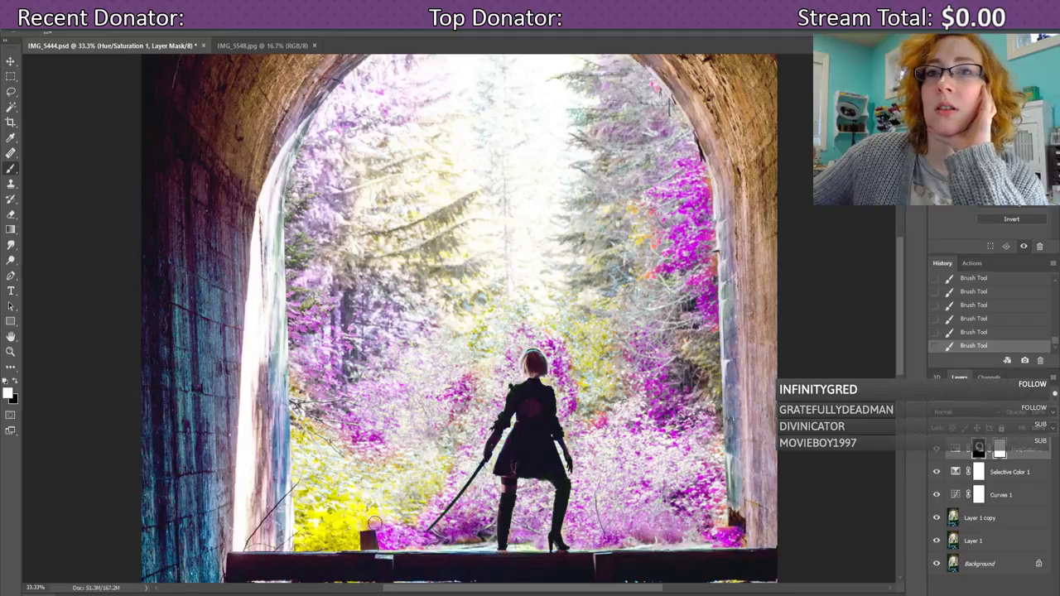
- Recolour the yellow foliage left of the lantern, down the left tunnel edge and right of the head
{"action": "left_click_drag", "start_coordinate": [374, 523], "coordinate": [300, 540]}
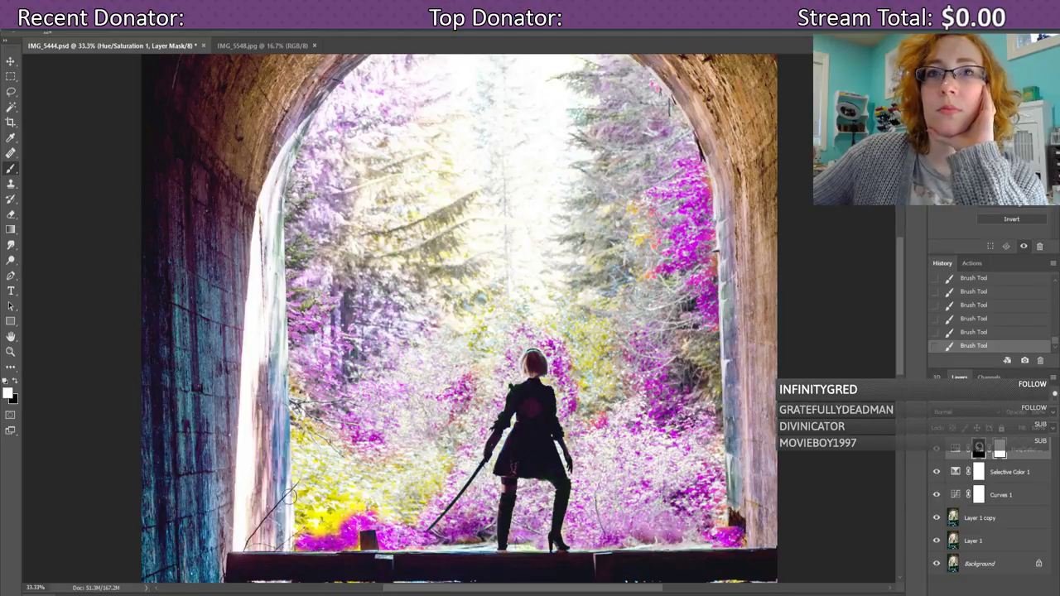
{"action": "mouse_move", "coordinate": [296, 352]}
{"action": "left_mouse_down"}
{"action": "mouse_move", "coordinate": [302, 516]}
{"action": "mouse_move", "coordinate": [306, 505]}
{"action": "mouse_move", "coordinate": [321, 533]}
{"action": "mouse_move", "coordinate": [314, 427]}
{"action": "mouse_move", "coordinate": [323, 421]}
{"action": "mouse_move", "coordinate": [312, 463]}
{"action": "mouse_move", "coordinate": [320, 505]}
{"action": "mouse_move", "coordinate": [345, 432]}
{"action": "mouse_move", "coordinate": [344, 514]}
{"action": "mouse_move", "coordinate": [374, 504]}
{"action": "mouse_move", "coordinate": [362, 469]}
{"action": "mouse_move", "coordinate": [371, 458]}
{"action": "mouse_move", "coordinate": [393, 518]}
{"action": "mouse_move", "coordinate": [397, 457]}
{"action": "mouse_move", "coordinate": [406, 514]}
{"action": "mouse_move", "coordinate": [416, 467]}
{"action": "mouse_move", "coordinate": [427, 514]}
{"action": "mouse_move", "coordinate": [447, 455]}
{"action": "left_mouse_up"}
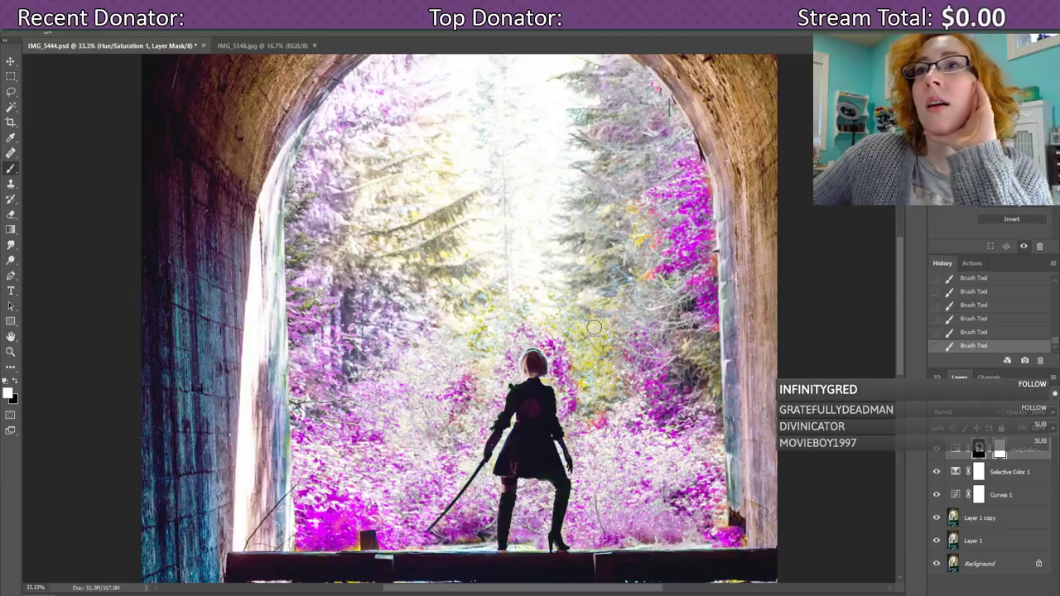
{"action": "mouse_move", "coordinate": [586, 354]}
{"action": "left_mouse_down"}
{"action": "mouse_move", "coordinate": [590, 391]}
{"action": "mouse_move", "coordinate": [587, 383]}
{"action": "mouse_move", "coordinate": [626, 405]}
{"action": "left_mouse_up"}
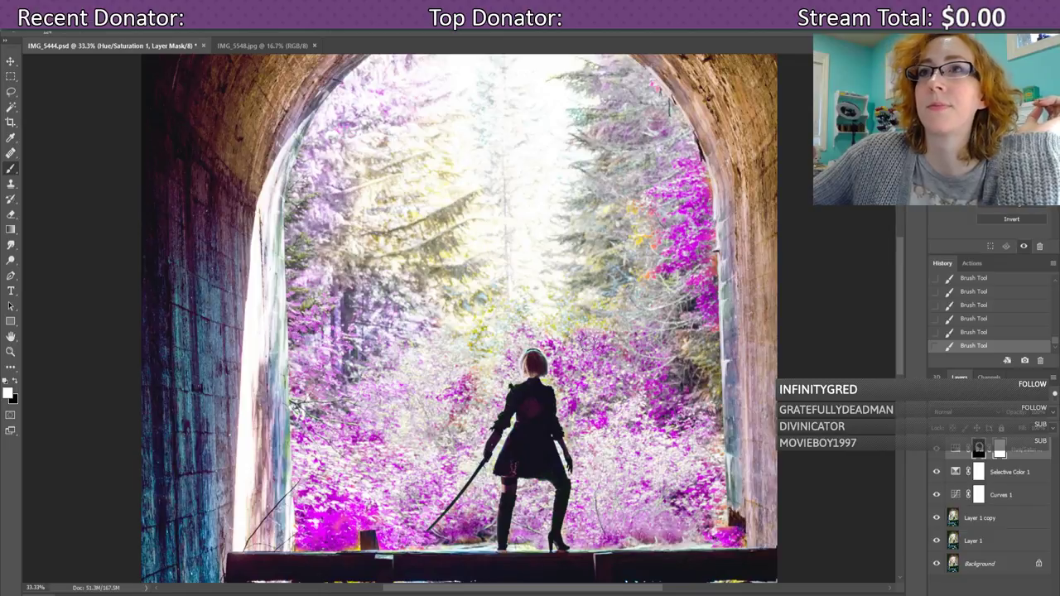
{"action": "left_click", "coordinate": [54, 31]}
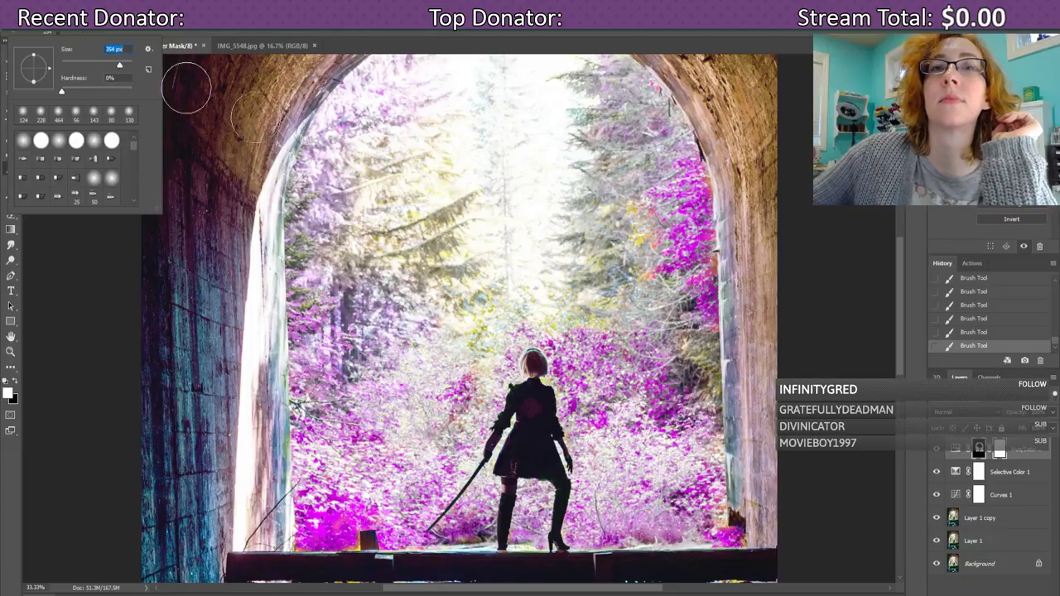
- With a 354 px brush, paint the upper trees, then undo and repaint the right-side stroke
{"action": "left_click", "coordinate": [473, 237]}
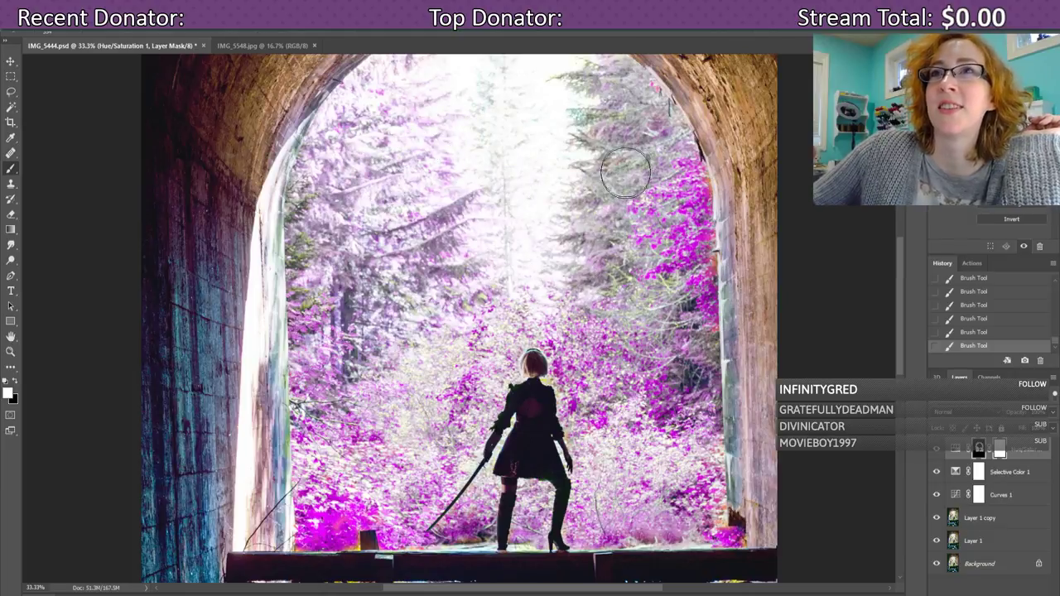
{"action": "scroll", "coordinate": [639, 257], "scroll_direction": "up", "scroll_amount": 2}
{"action": "scroll", "coordinate": [639, 256], "scroll_direction": "up", "scroll_amount": 4}
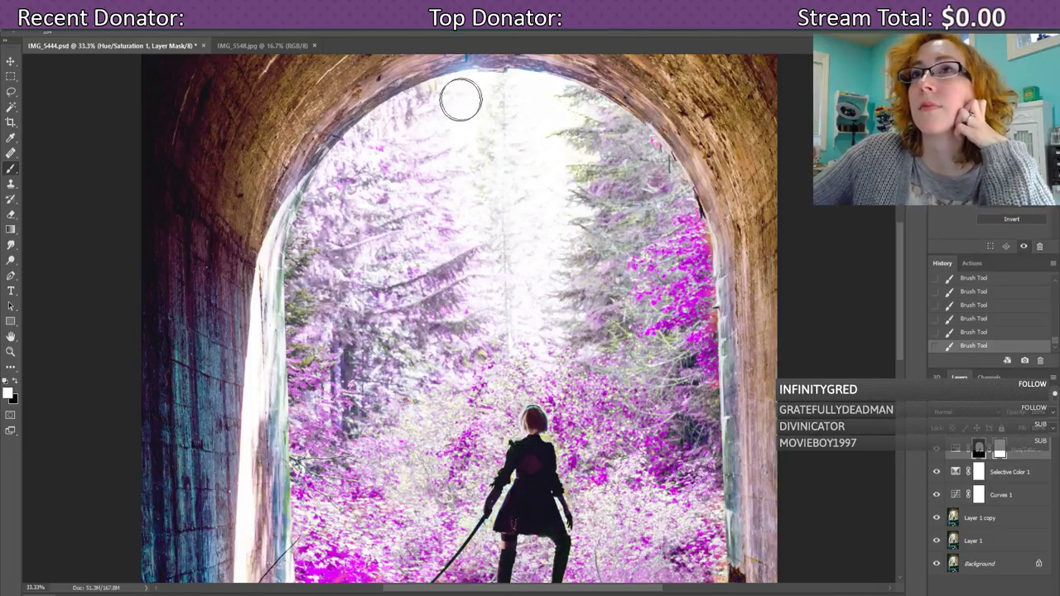
{"action": "left_click", "coordinate": [986, 332]}
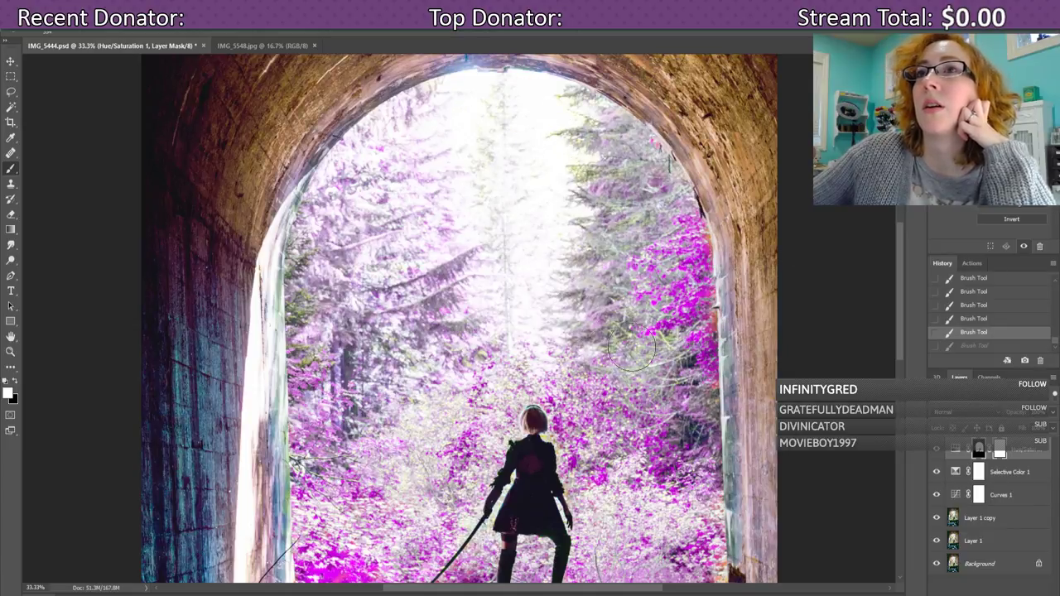
{"action": "left_click_drag", "start_coordinate": [634, 353], "coordinate": [644, 356]}
{"action": "scroll", "coordinate": [638, 364], "scroll_direction": "down", "scroll_amount": 2}
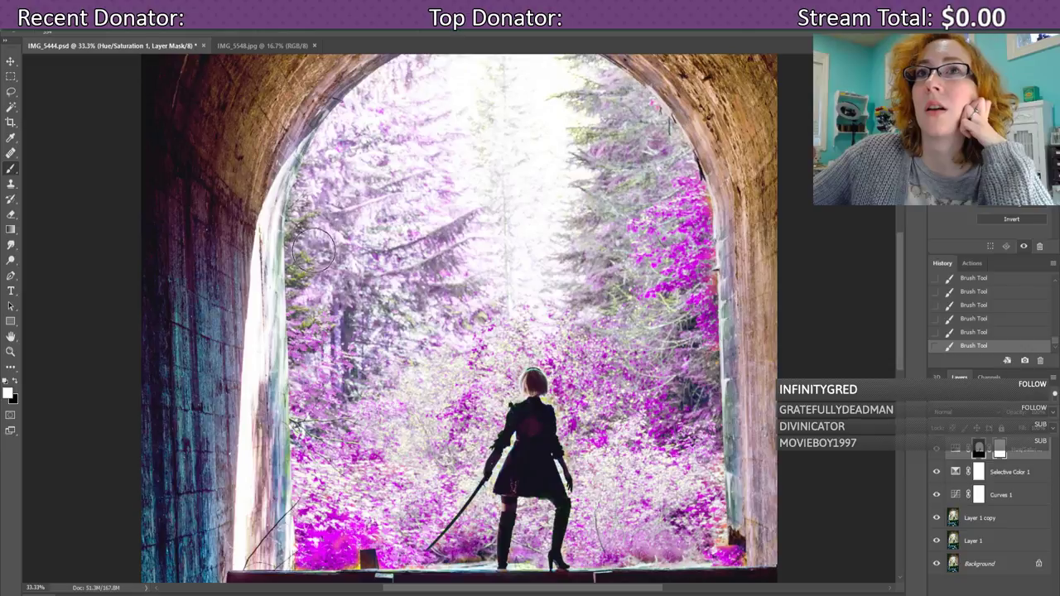
- Zoom to 100% on the figure and shrink the brush to 31 px
{"action": "scroll", "coordinate": [332, 439], "scroll_direction": "down", "scroll_amount": 4}
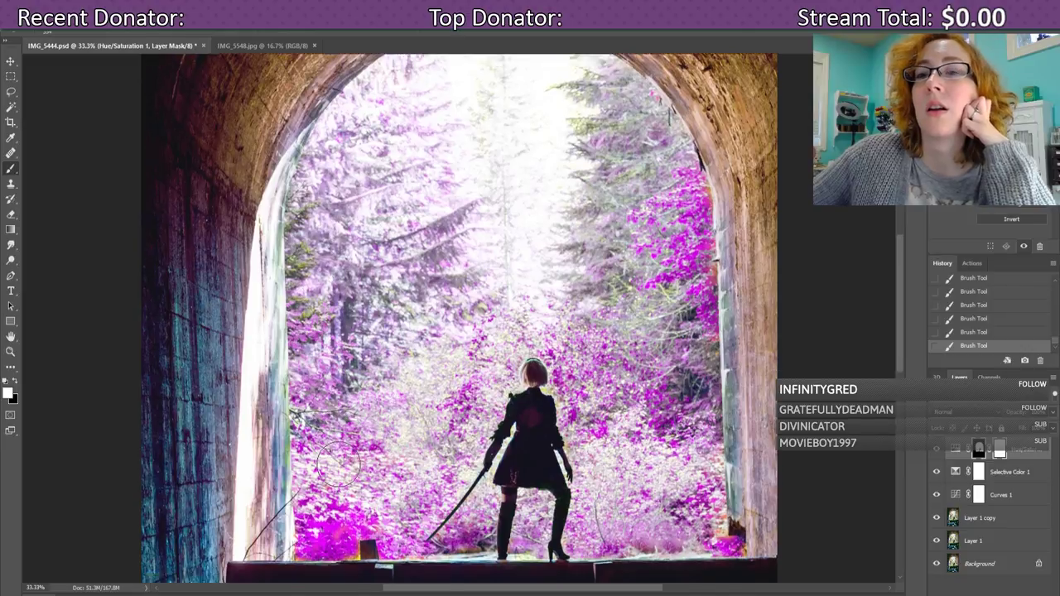
{"action": "key", "text": "ctrl+plus"}
{"action": "key", "text": "ctrl+plus"}
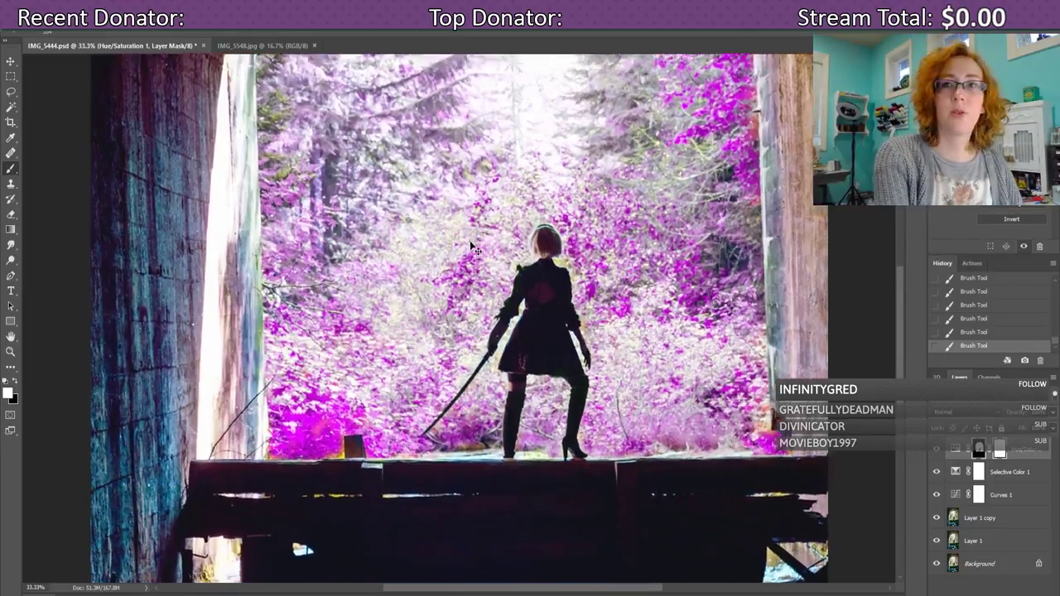
{"action": "key", "text": "ctrl+plus"}
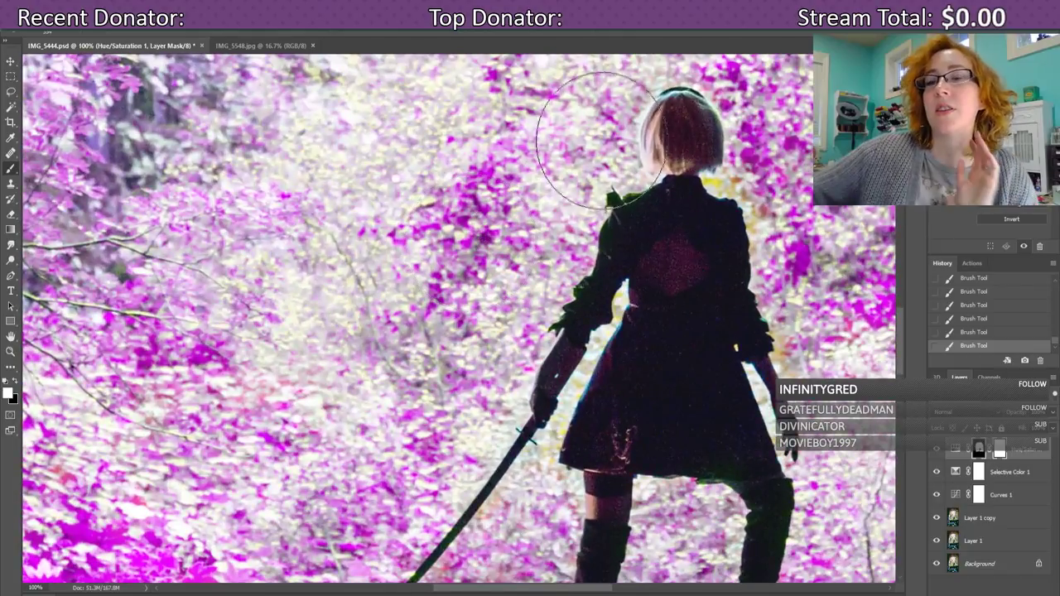
{"action": "scroll", "coordinate": [546, 323], "scroll_direction": "down", "scroll_amount": 3}
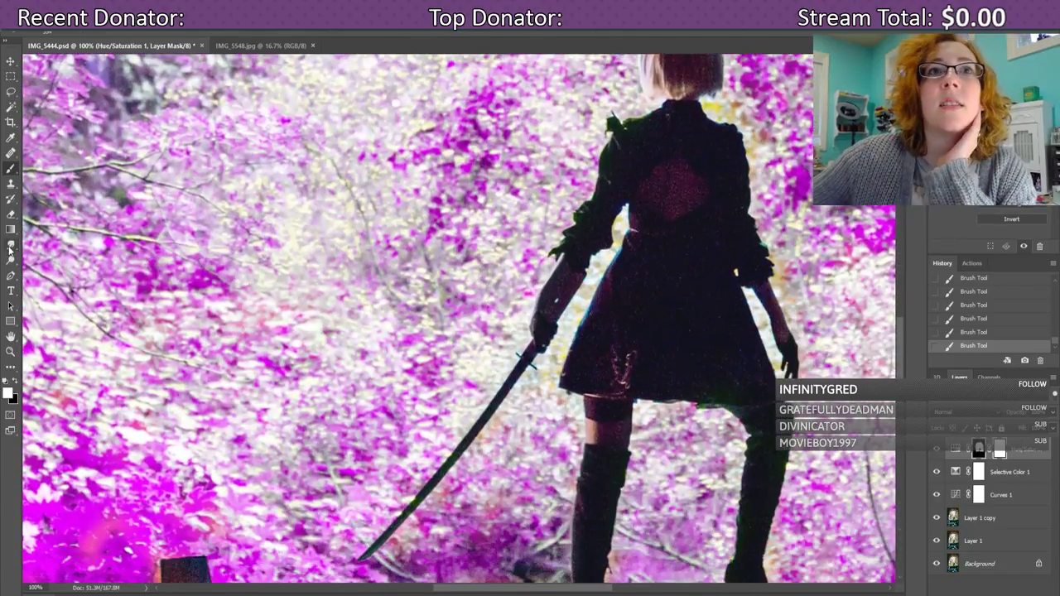
{"action": "left_click", "coordinate": [59, 31]}
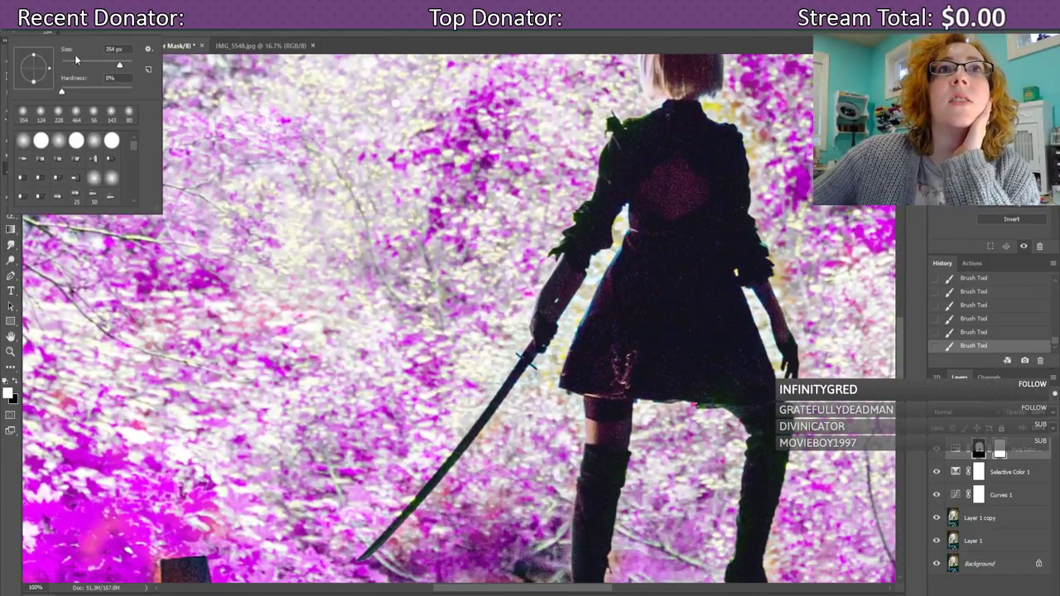
{"action": "left_click", "coordinate": [622, 218]}
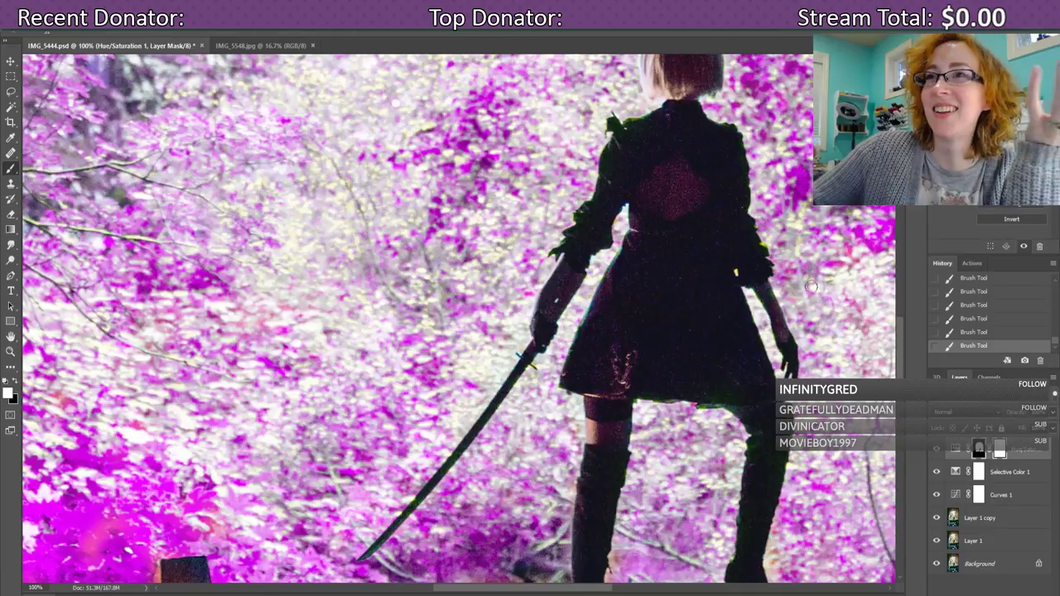
{"action": "scroll", "coordinate": [810, 284], "scroll_direction": "down", "scroll_amount": 3}
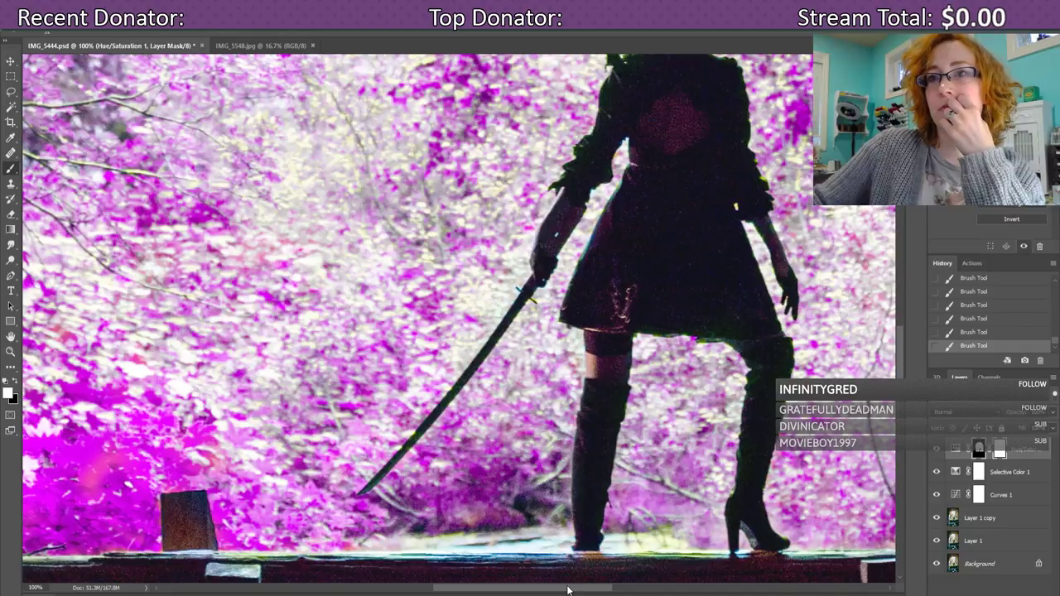
{"action": "left_click_drag", "start_coordinate": [568, 589], "coordinate": [689, 590]}
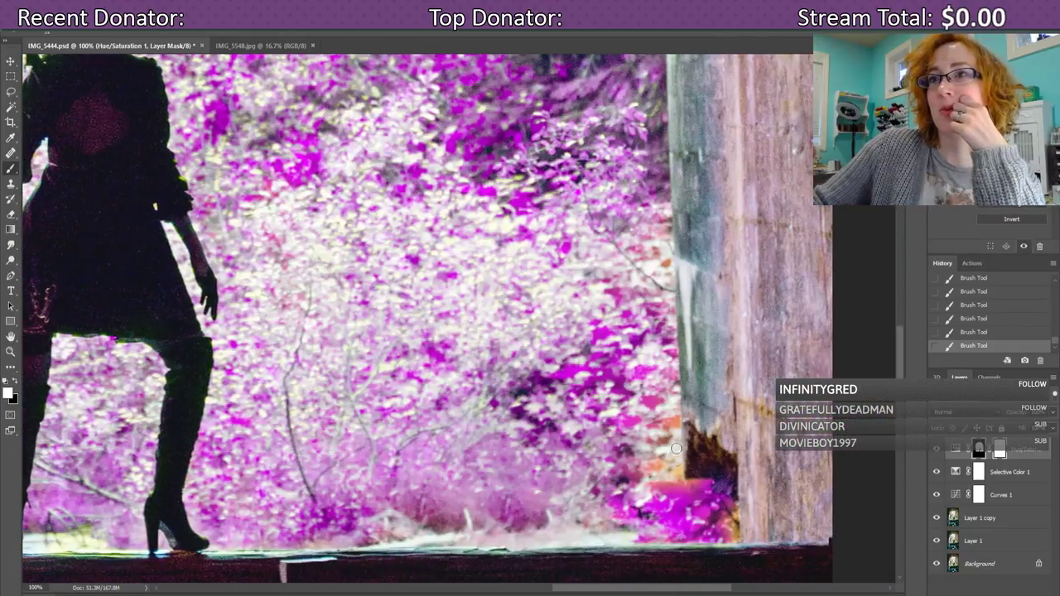
{"action": "mouse_move", "coordinate": [677, 448]}
{"action": "left_mouse_down"}
{"action": "mouse_move", "coordinate": [678, 485]}
{"action": "mouse_move", "coordinate": [674, 378]}
{"action": "mouse_move", "coordinate": [661, 434]}
{"action": "mouse_move", "coordinate": [661, 404]}
{"action": "mouse_move", "coordinate": [642, 428]}
{"action": "mouse_move", "coordinate": [636, 487]}
{"action": "mouse_move", "coordinate": [623, 487]}
{"action": "mouse_move", "coordinate": [617, 514]}
{"action": "left_mouse_up"}
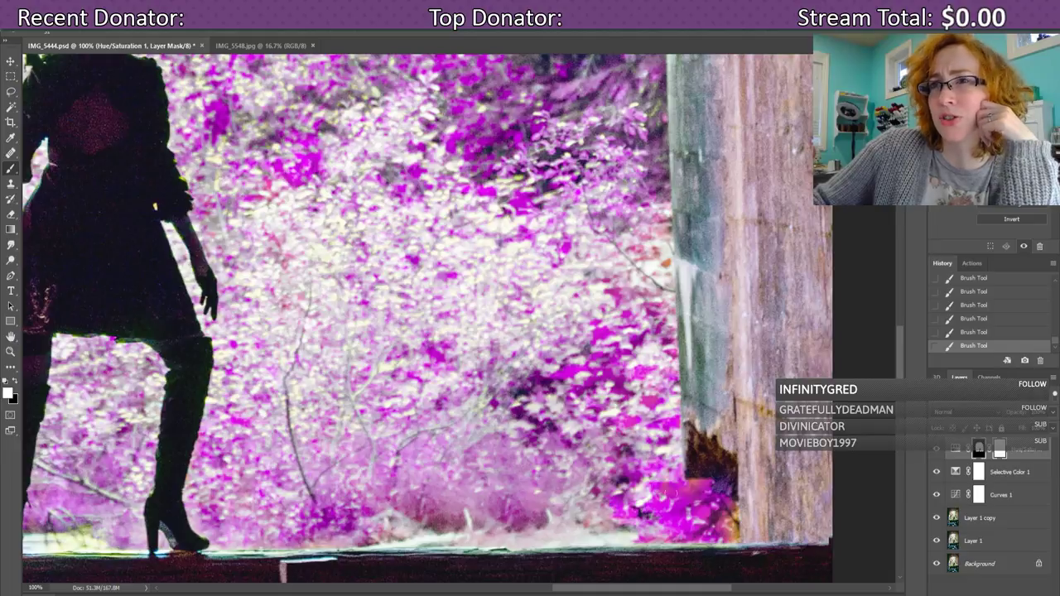
{"action": "mouse_move", "coordinate": [671, 491]}
{"action": "left_mouse_down"}
{"action": "mouse_move", "coordinate": [717, 489]}
{"action": "mouse_move", "coordinate": [727, 530]}
{"action": "left_mouse_up"}
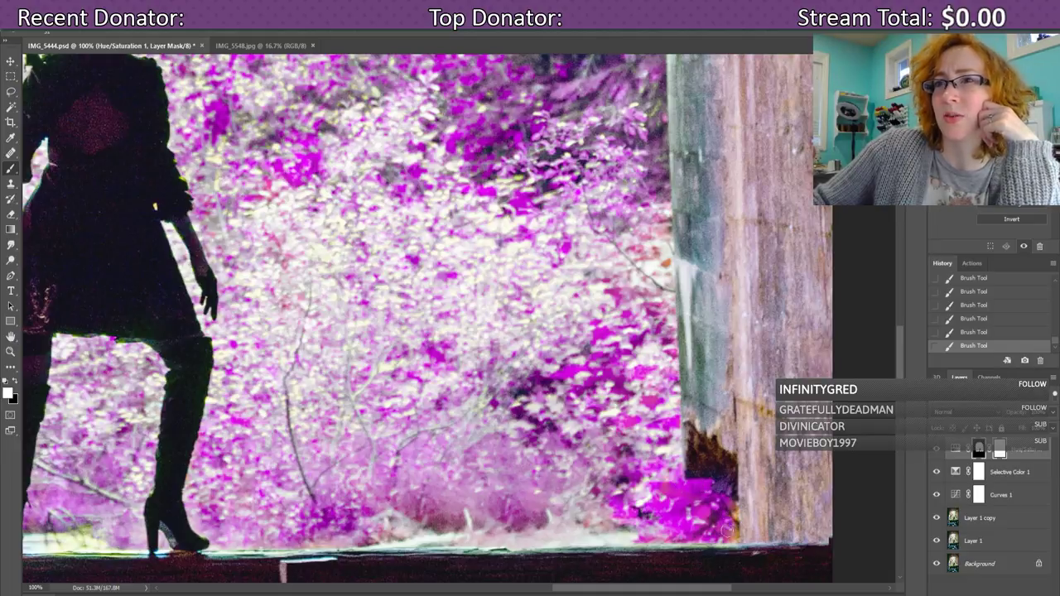
{"action": "scroll", "coordinate": [690, 487], "scroll_direction": "up", "scroll_amount": 1}
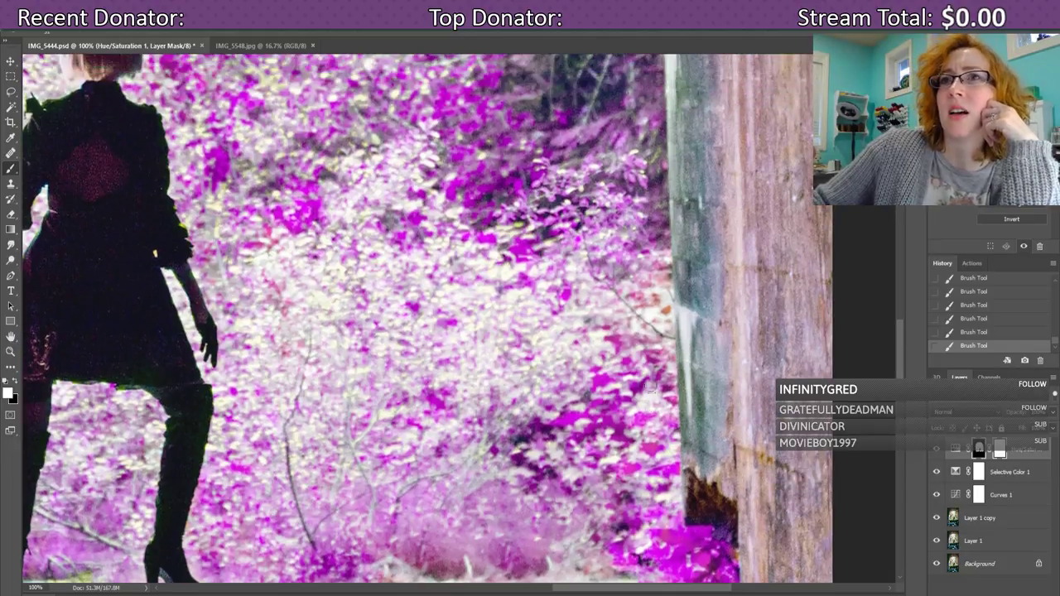
{"action": "left_click_drag", "start_coordinate": [652, 389], "coordinate": [666, 241]}
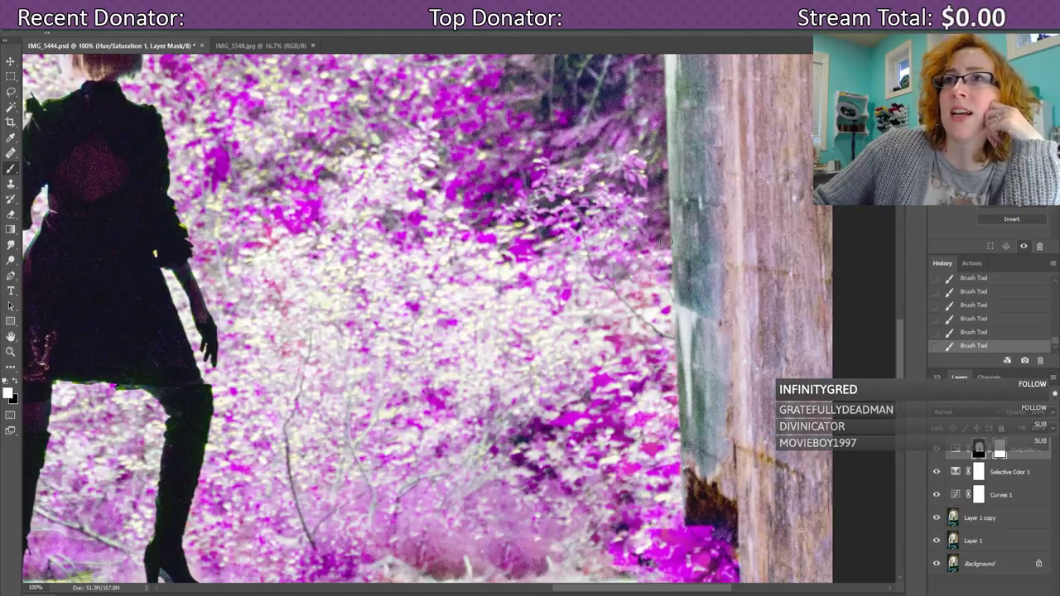
{"action": "left_click_drag", "start_coordinate": [653, 290], "coordinate": [632, 299]}
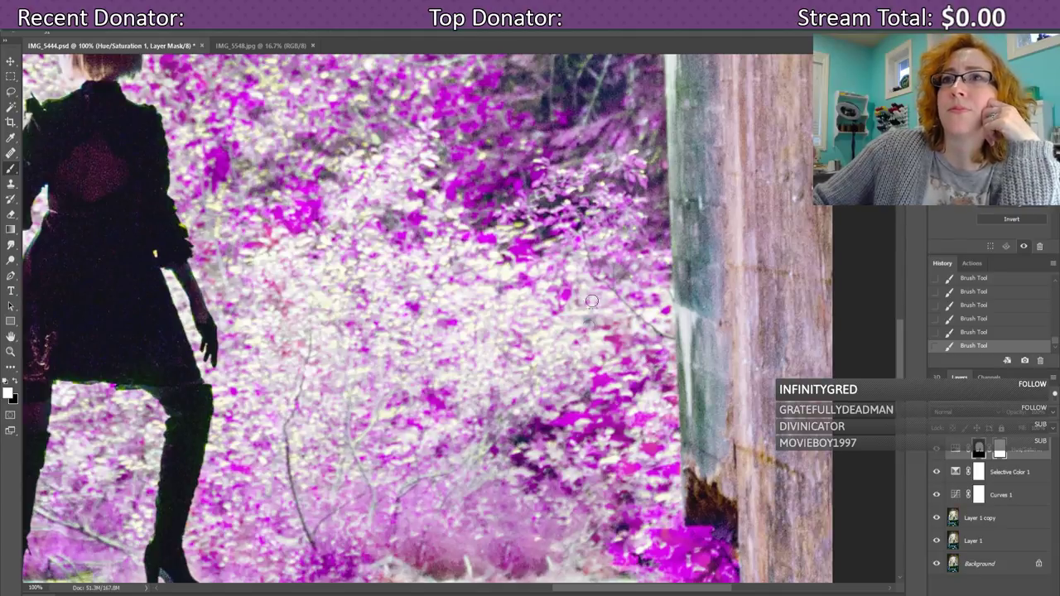
{"action": "scroll", "coordinate": [458, 336], "scroll_direction": "up", "scroll_amount": 2}
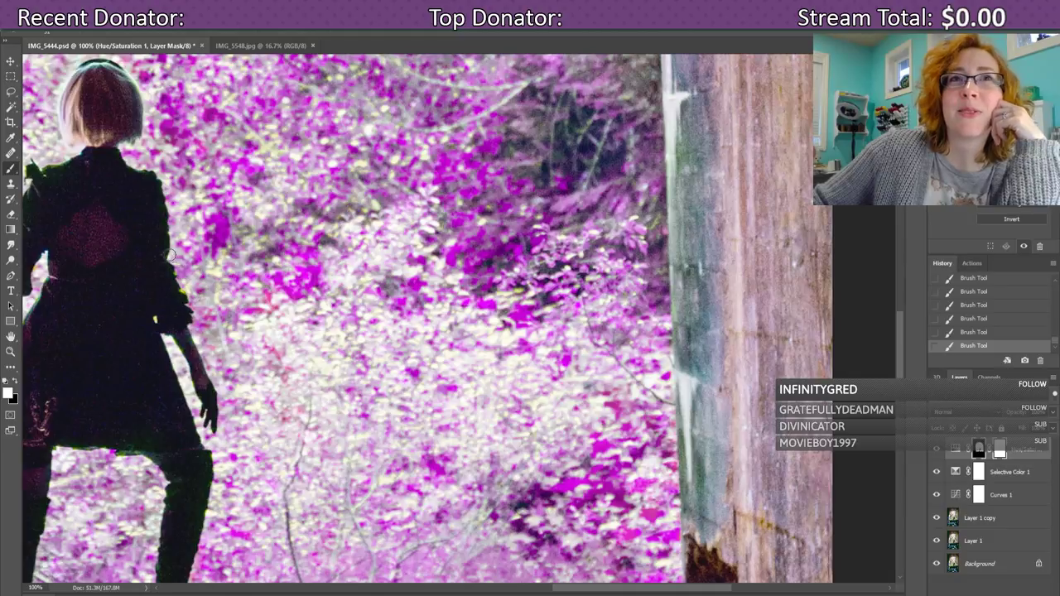
{"action": "scroll", "coordinate": [137, 165], "scroll_direction": "up", "scroll_amount": 3}
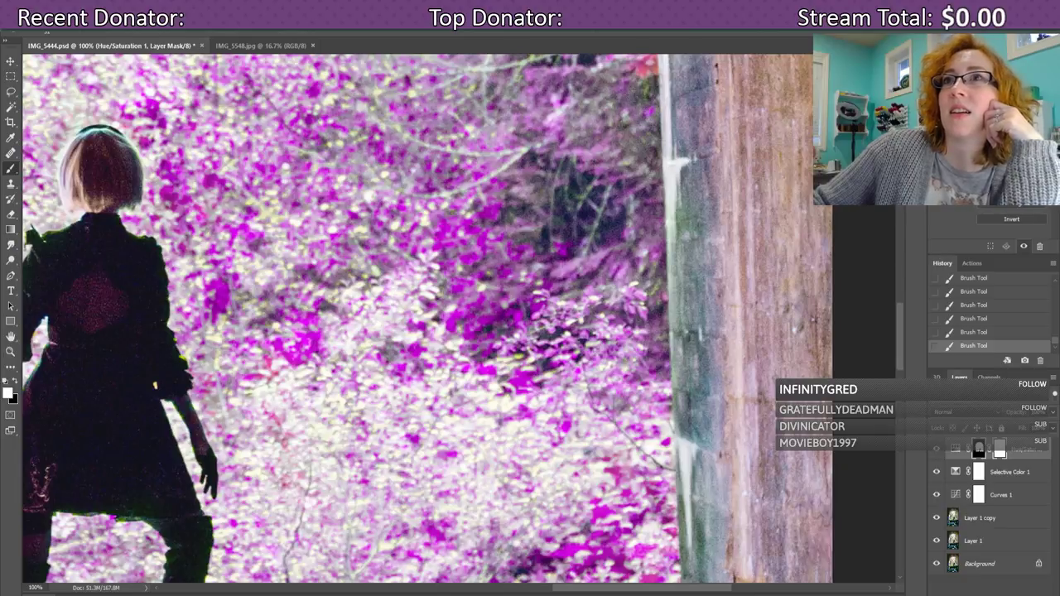
{"action": "scroll", "coordinate": [658, 168], "scroll_direction": "up", "scroll_amount": 6}
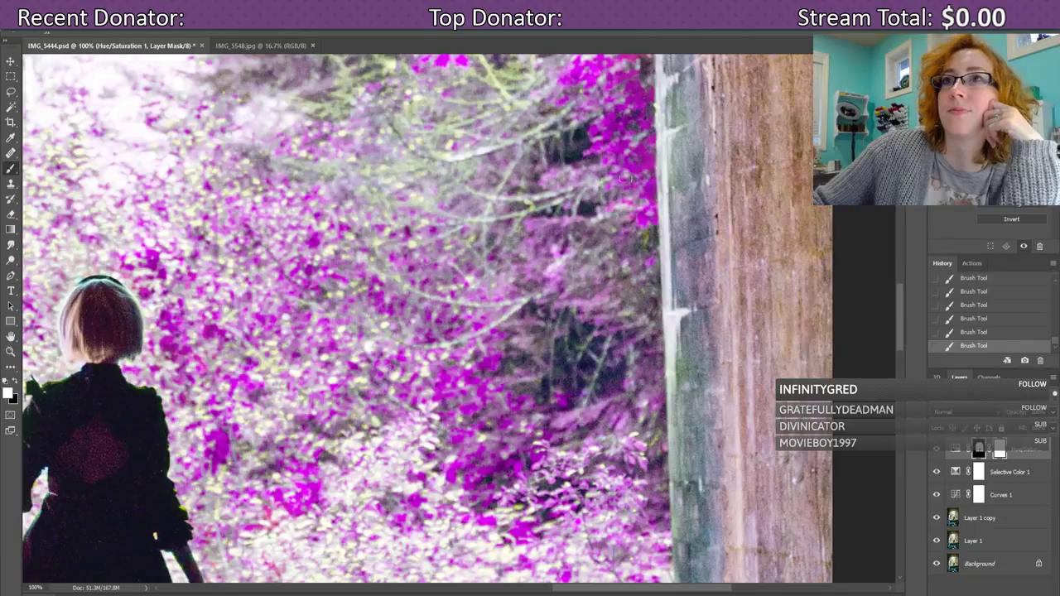
{"action": "scroll", "coordinate": [612, 196], "scroll_direction": "up", "scroll_amount": 8}
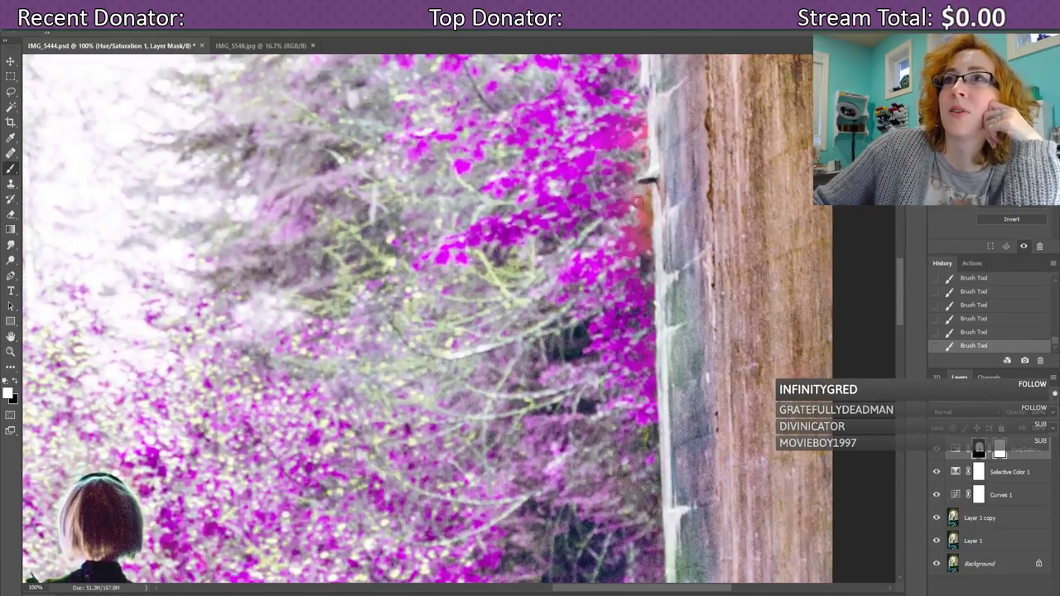
{"action": "mouse_move", "coordinate": [638, 202]}
{"action": "left_mouse_down"}
{"action": "mouse_move", "coordinate": [640, 222]}
{"action": "mouse_move", "coordinate": [642, 191]}
{"action": "mouse_move", "coordinate": [644, 246]}
{"action": "mouse_move", "coordinate": [627, 242]}
{"action": "left_mouse_up"}
{"action": "scroll", "coordinate": [600, 202], "scroll_direction": "up", "scroll_amount": 3}
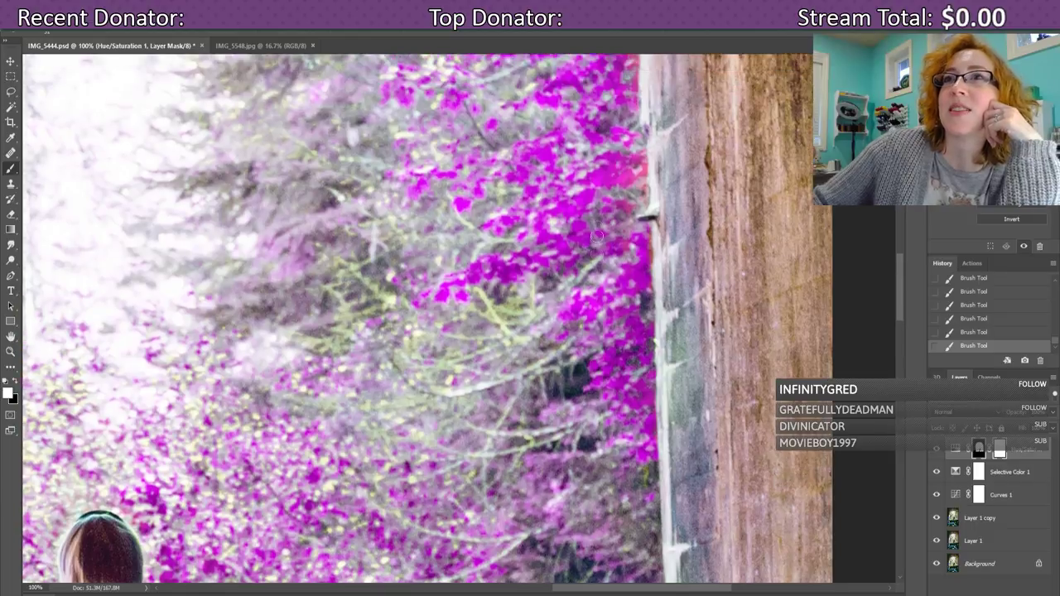
{"action": "scroll", "coordinate": [629, 224], "scroll_direction": "up", "scroll_amount": 3}
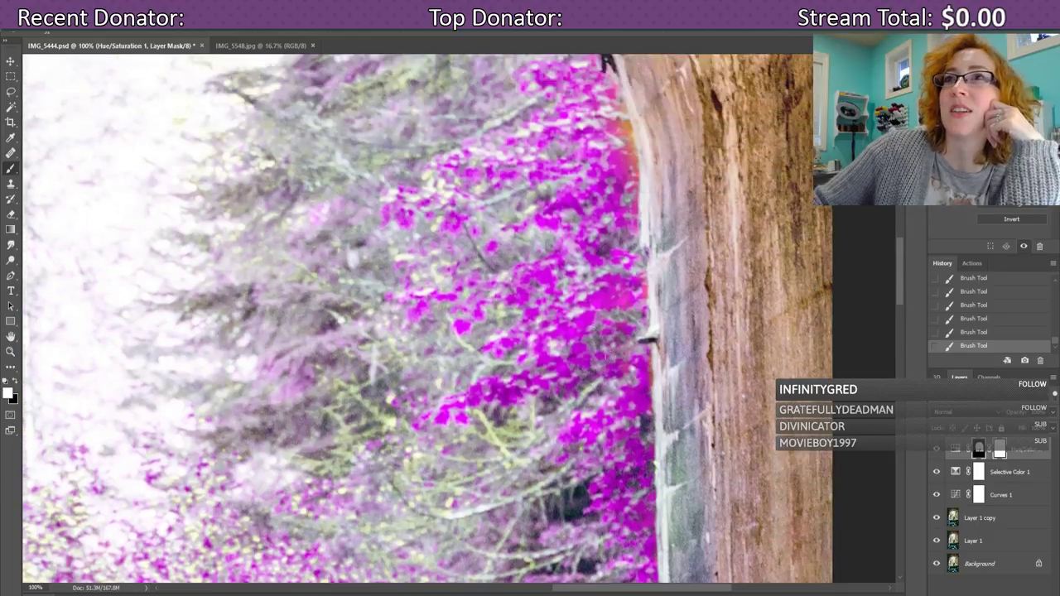
{"action": "left_click_drag", "start_coordinate": [617, 178], "coordinate": [633, 307]}
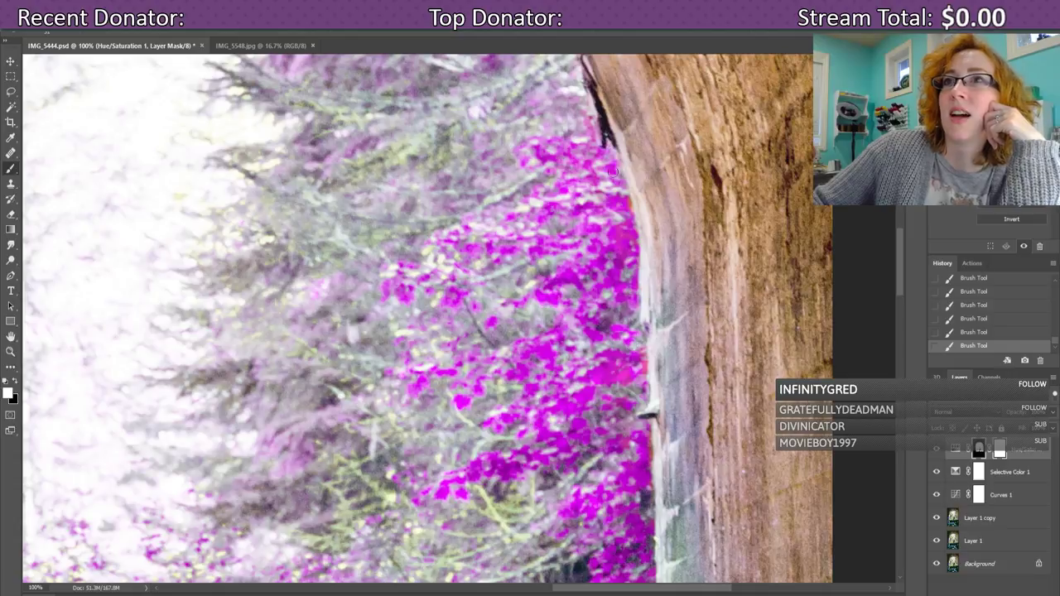
{"action": "scroll", "coordinate": [594, 268], "scroll_direction": "up", "scroll_amount": 5}
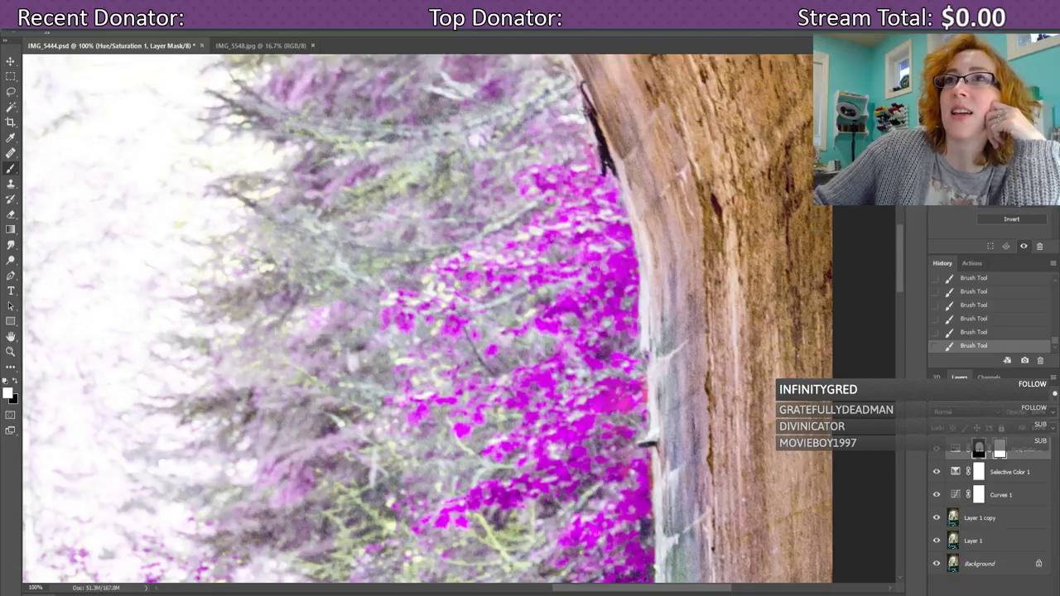
{"action": "scroll", "coordinate": [594, 268], "scroll_direction": "up", "scroll_amount": 2}
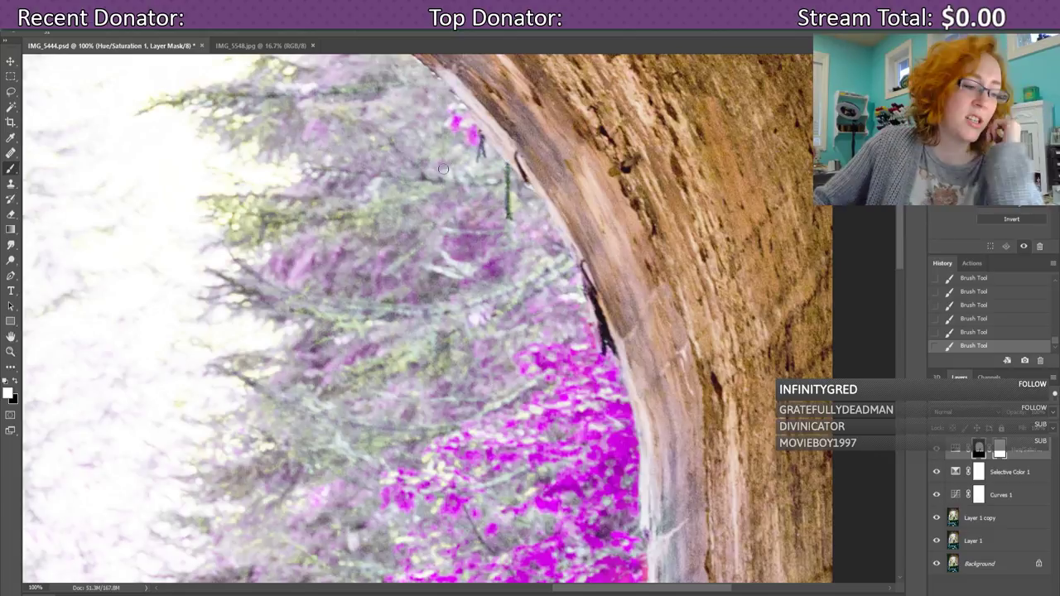
- Fit the whole photo on screen and retune the Hue/Saturation layer to a golden yellow-green
{"action": "key", "text": "ctrl+0"}
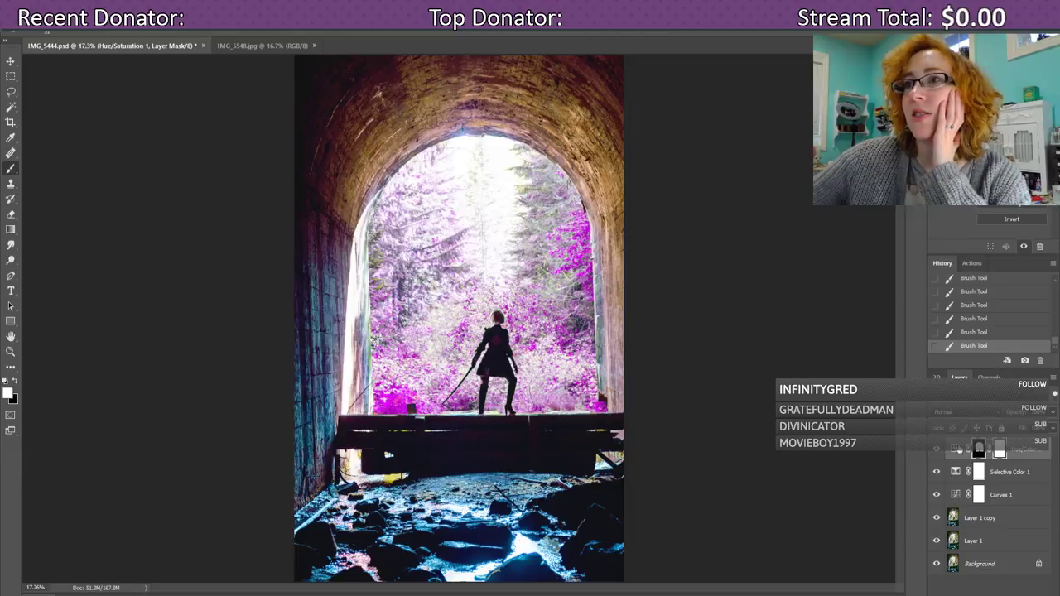
{"action": "left_click", "coordinate": [956, 451]}
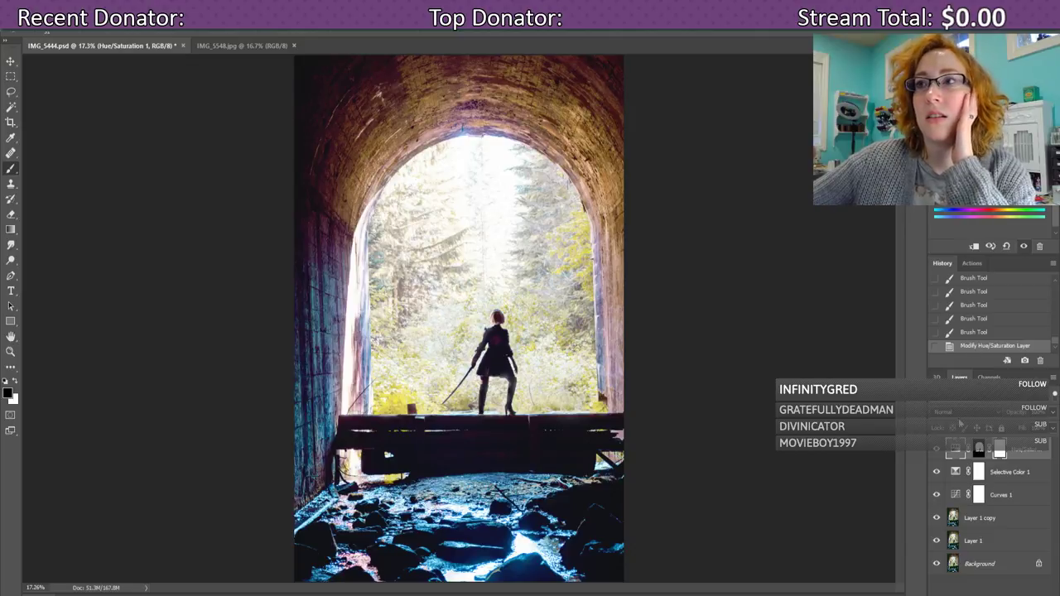
- Toggle the Hue/Saturation layer off and on three times to compare, then select its mask
{"action": "left_click", "coordinate": [934, 449]}
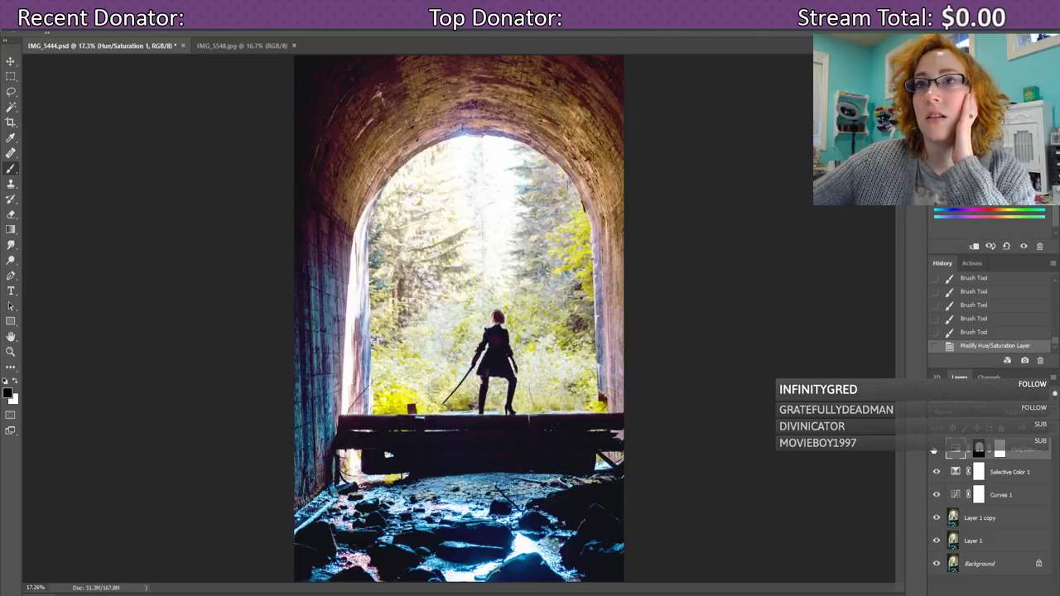
{"action": "left_click", "coordinate": [934, 450]}
{"action": "left_click", "coordinate": [934, 449]}
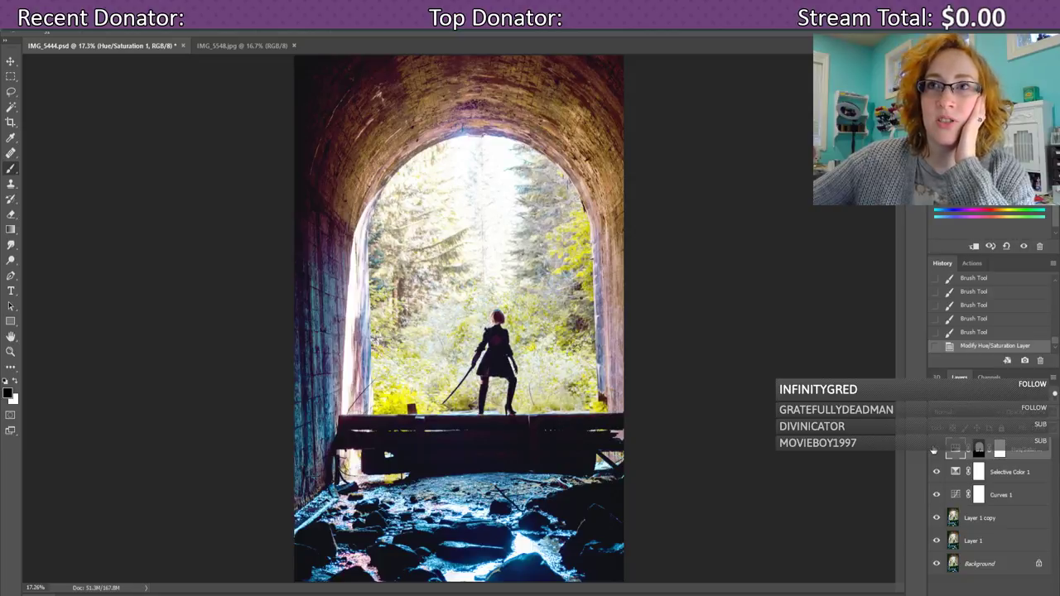
{"action": "left_click", "coordinate": [934, 449]}
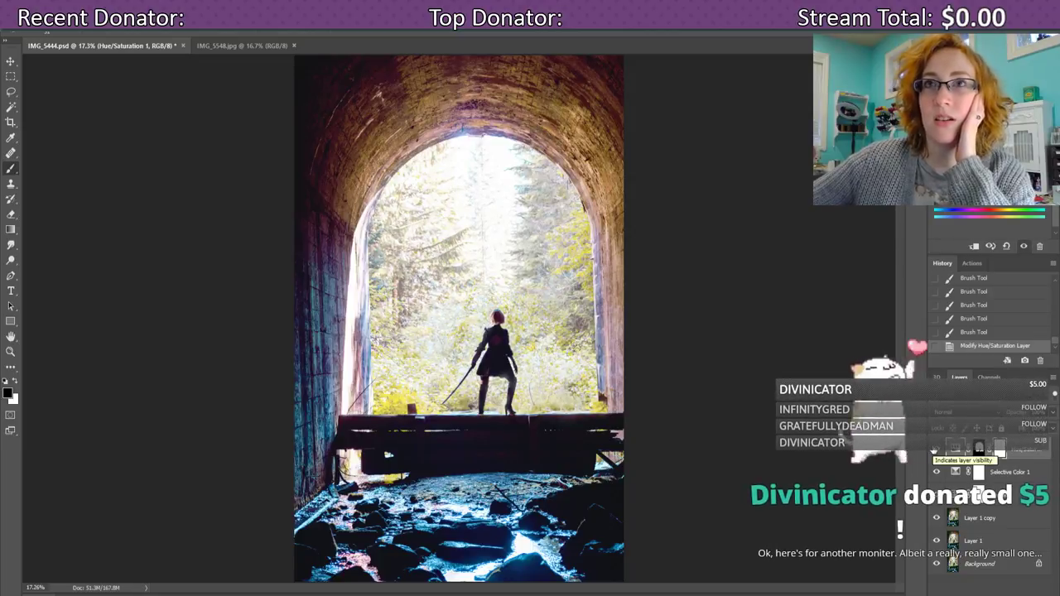
{"action": "left_click", "coordinate": [935, 449]}
{"action": "left_click", "coordinate": [935, 450]}
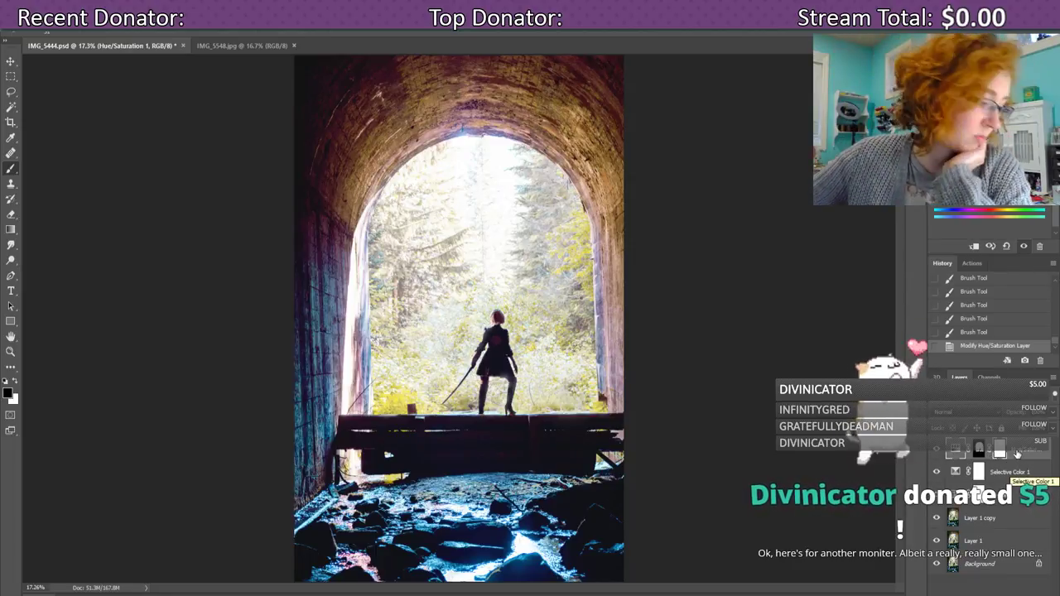
{"action": "left_click", "coordinate": [979, 450]}
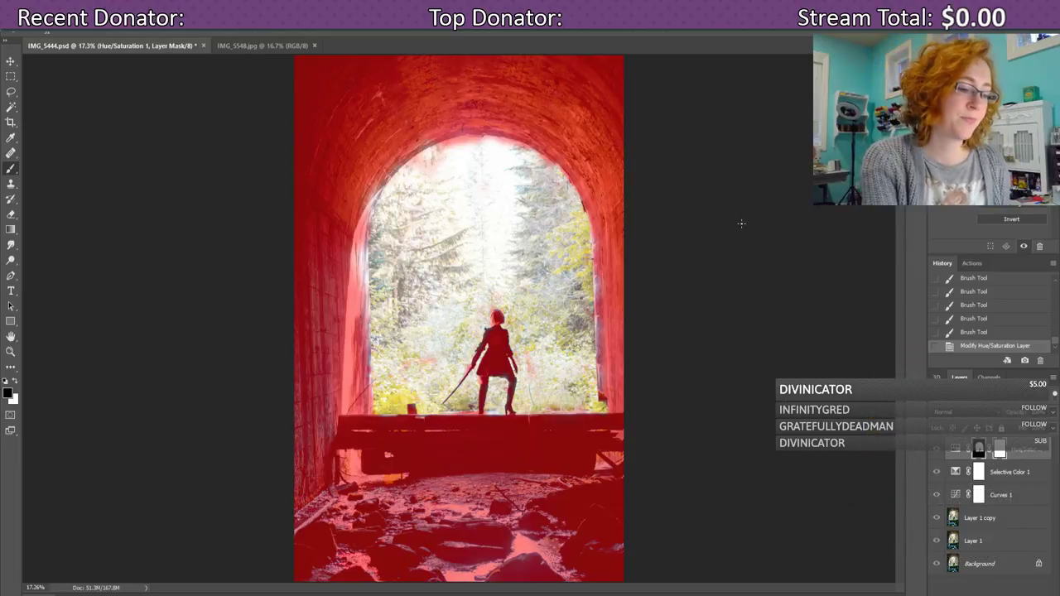
- Zoom in, set brush hardness to 77%, and paint the mask along the left pillar edge
{"action": "key", "text": "ctrl+plus"}
{"action": "key", "text": "ctrl+plus"}
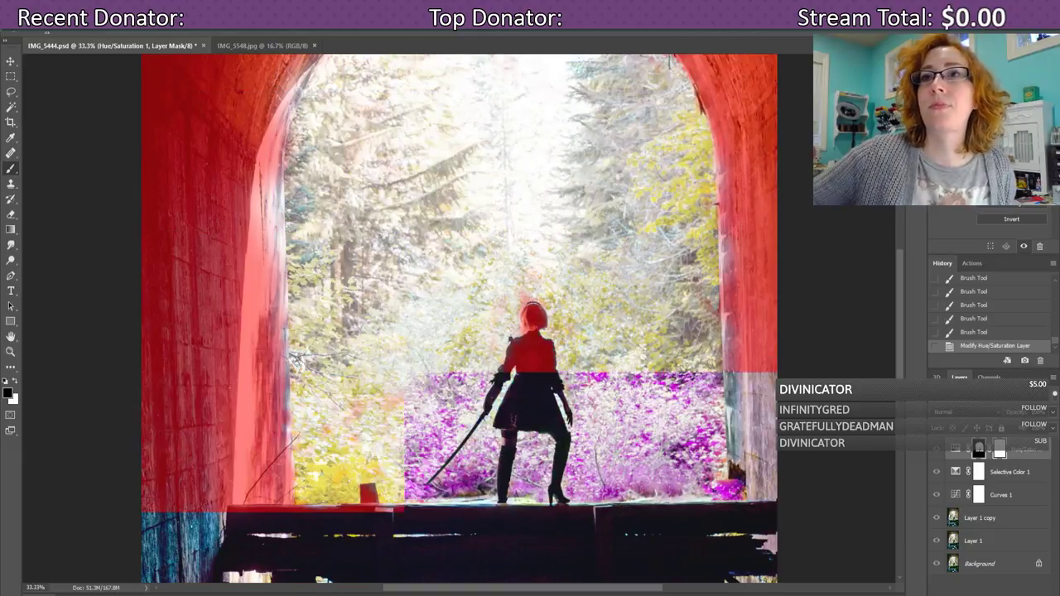
{"action": "scroll", "coordinate": [592, 258], "scroll_direction": "down", "scroll_amount": 2}
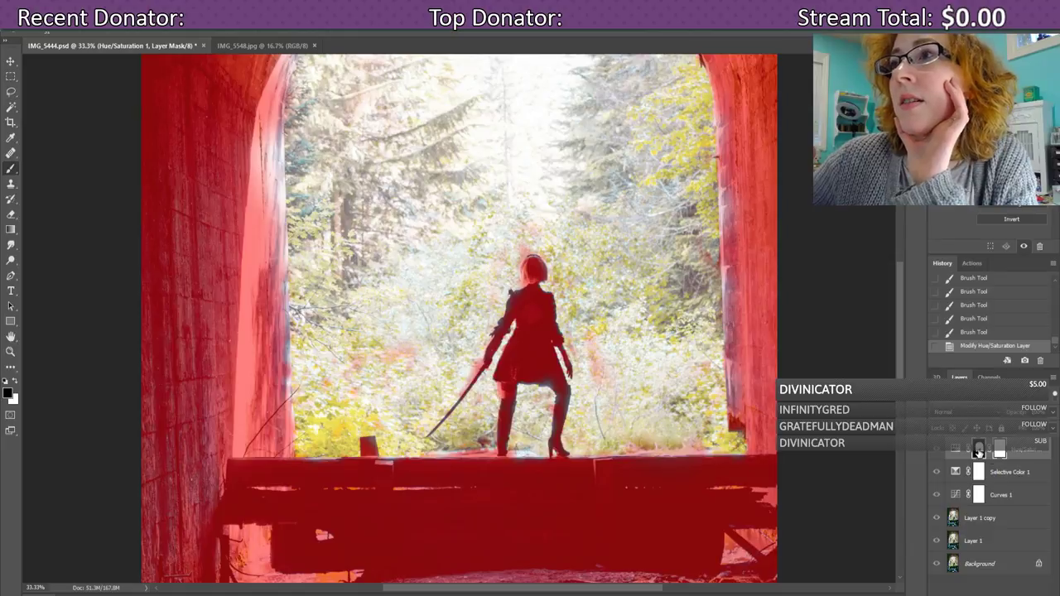
{"action": "left_click", "coordinate": [63, 33]}
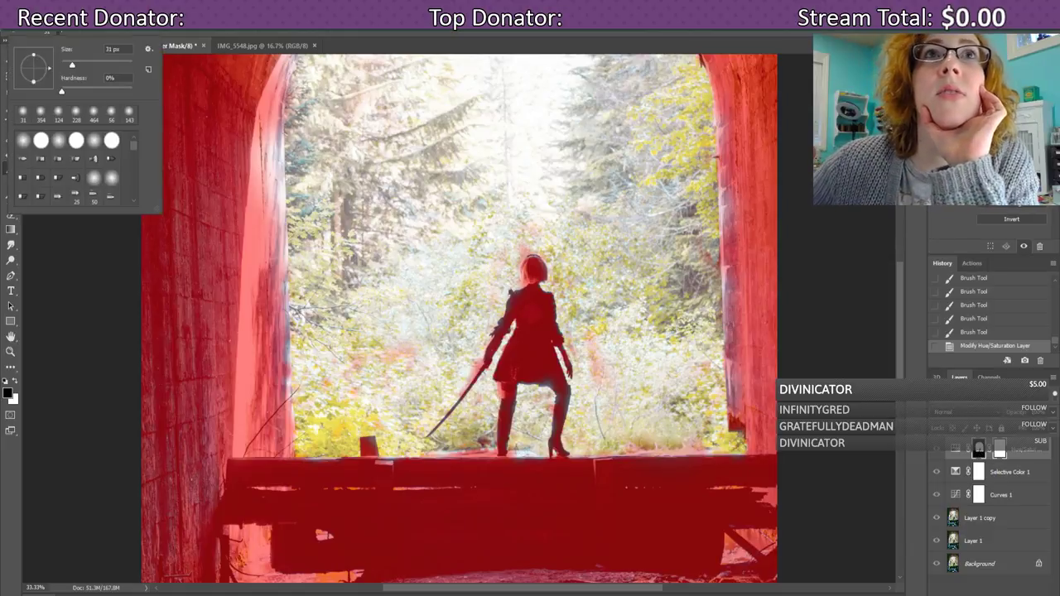
{"action": "left_click", "coordinate": [116, 91]}
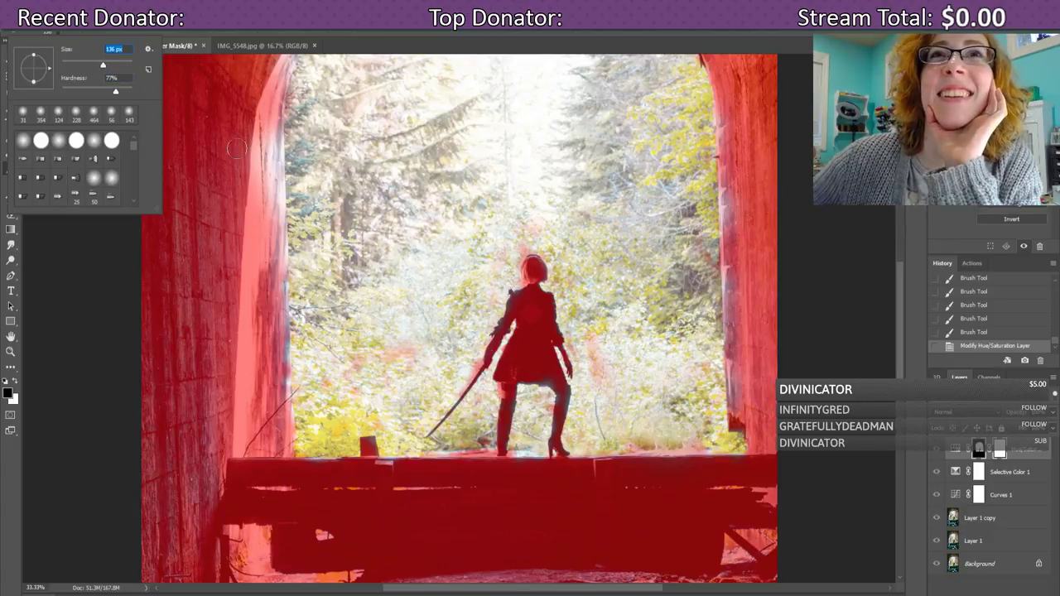
{"action": "left_click", "coordinate": [261, 137]}
{"action": "mouse_move", "coordinate": [261, 137]}
{"action": "left_mouse_down"}
{"action": "mouse_move", "coordinate": [264, 179]}
{"action": "mouse_move", "coordinate": [260, 149]}
{"action": "left_mouse_up"}
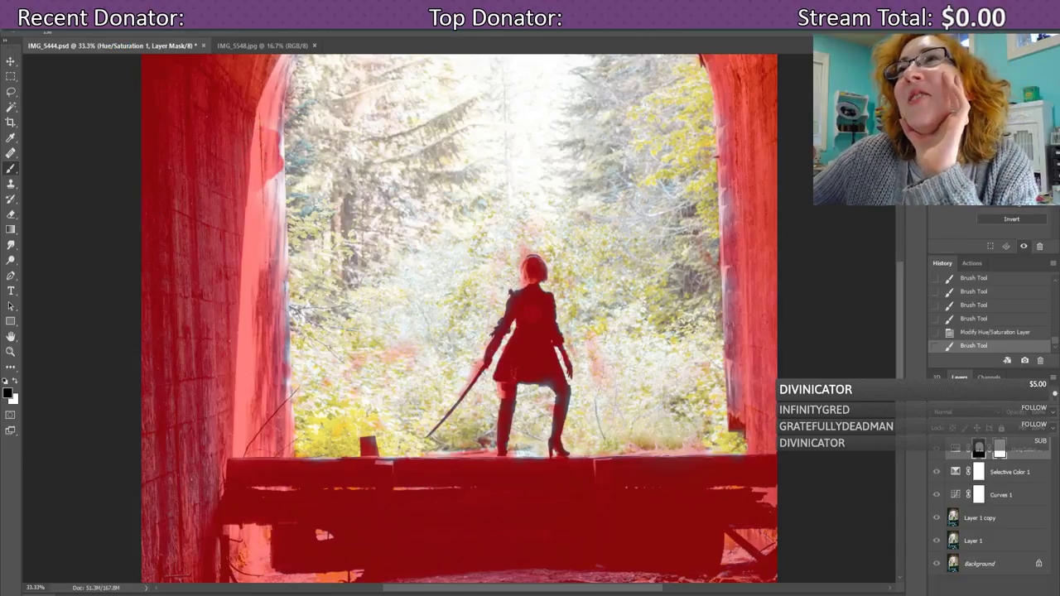
- Set the brush's Shape Dynamics Angle Jitter and Roundness Jitter to 0
{"action": "key", "text": "F5"}
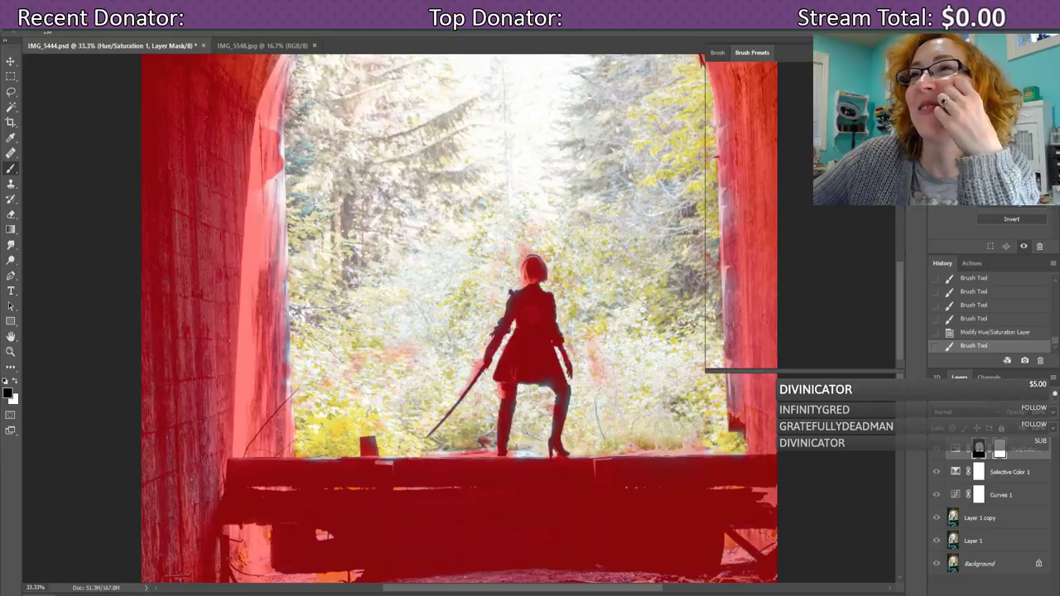
{"action": "left_click", "coordinate": [717, 52]}
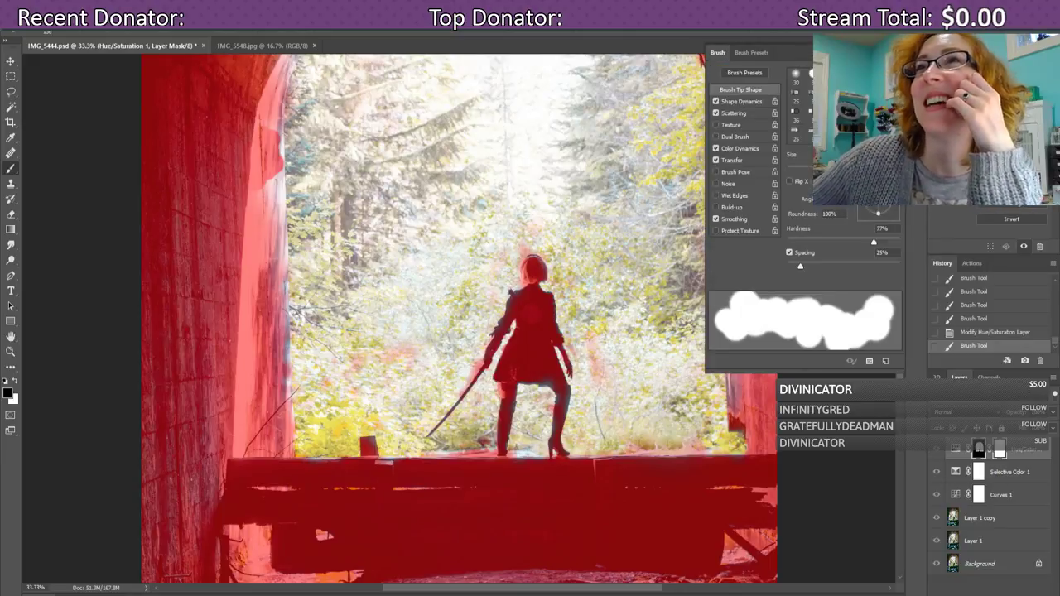
{"action": "left_click", "coordinate": [731, 102]}
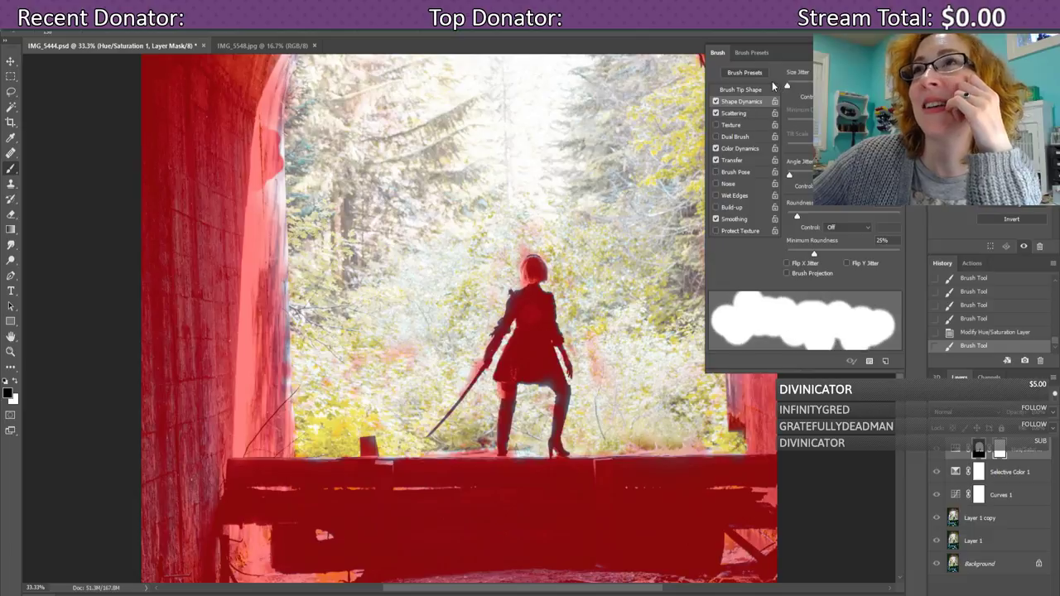
{"action": "left_click_drag", "start_coordinate": [798, 170], "coordinate": [784, 171]}
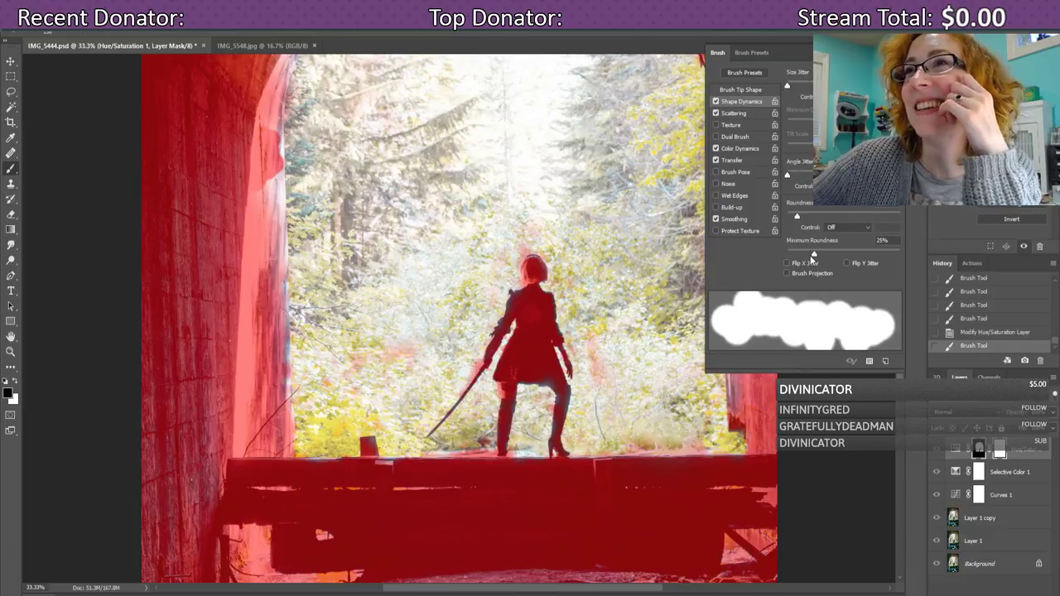
{"action": "left_click_drag", "start_coordinate": [797, 217], "coordinate": [786, 217]}
- Turn off color dynamics, set brush Scatter to 0, and close the Brush panel
{"action": "left_click", "coordinate": [715, 148]}
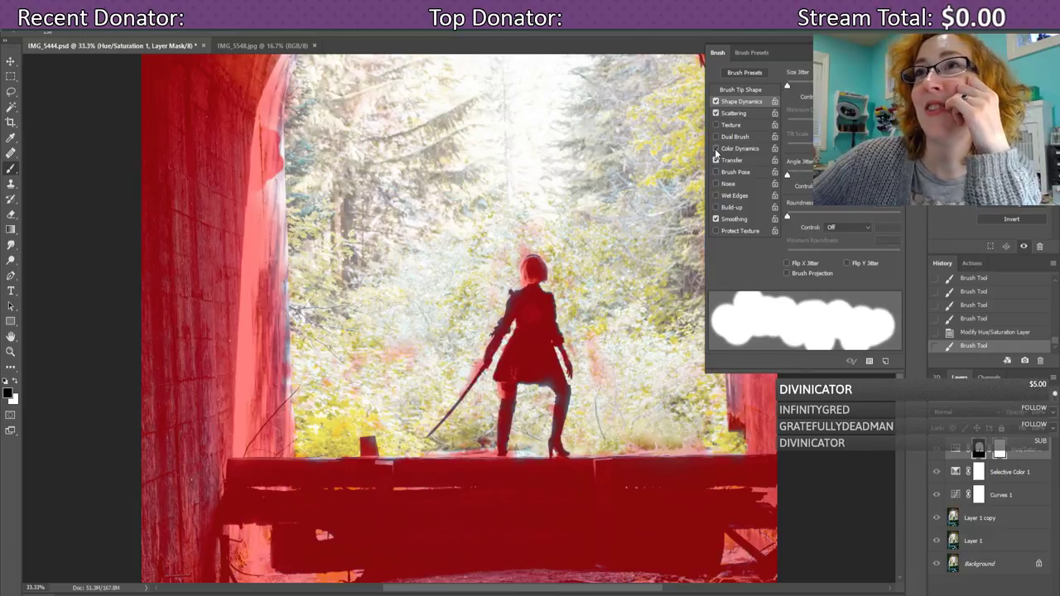
{"action": "left_click", "coordinate": [740, 148]}
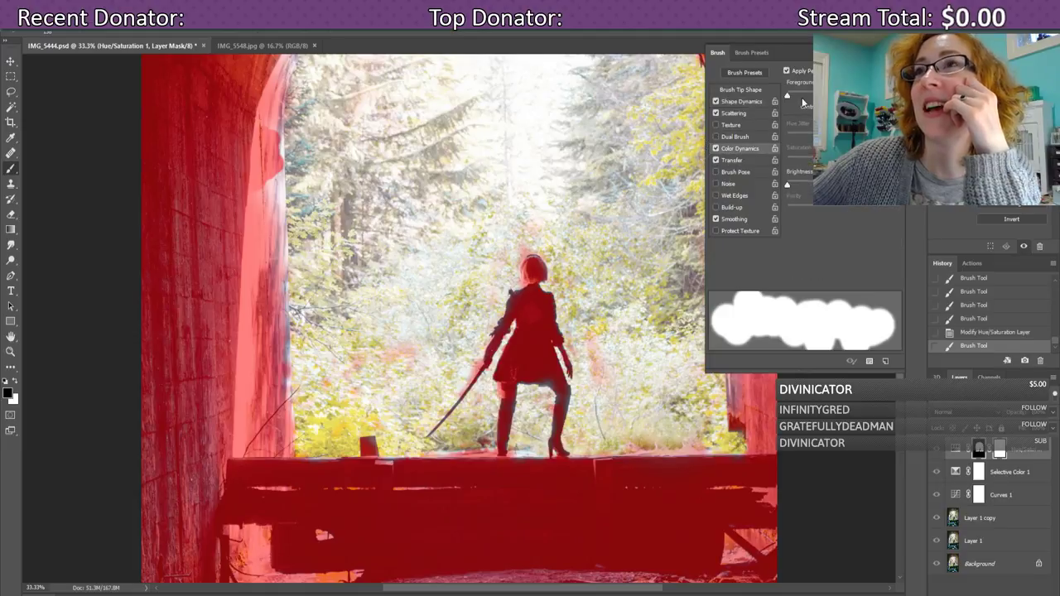
{"action": "left_click", "coordinate": [735, 159]}
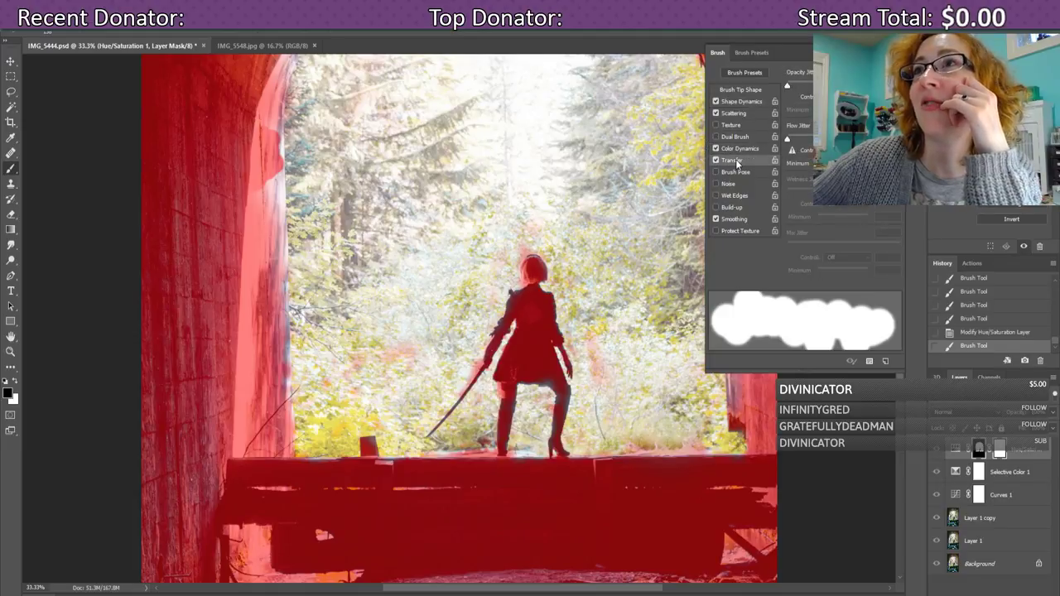
{"action": "left_click", "coordinate": [728, 112]}
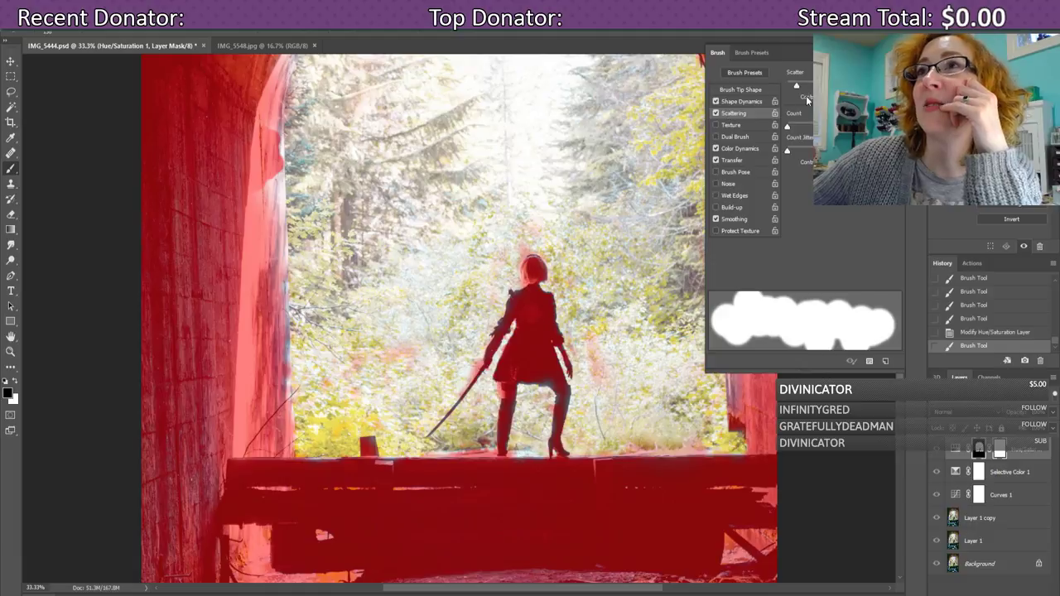
{"action": "left_click_drag", "start_coordinate": [797, 84], "coordinate": [783, 86]}
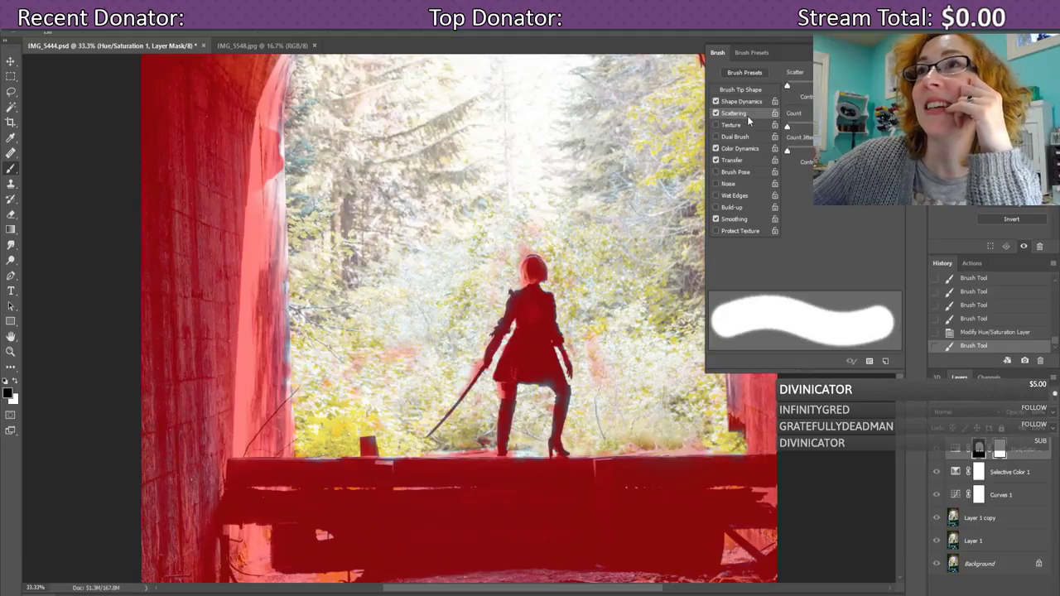
{"action": "left_click", "coordinate": [743, 101]}
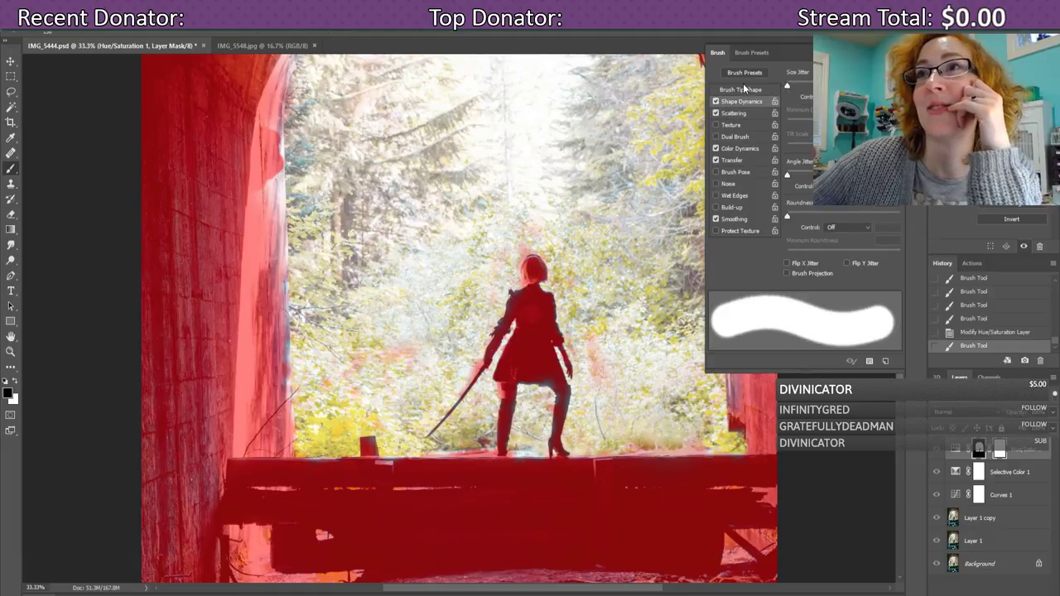
{"action": "left_click", "coordinate": [742, 88]}
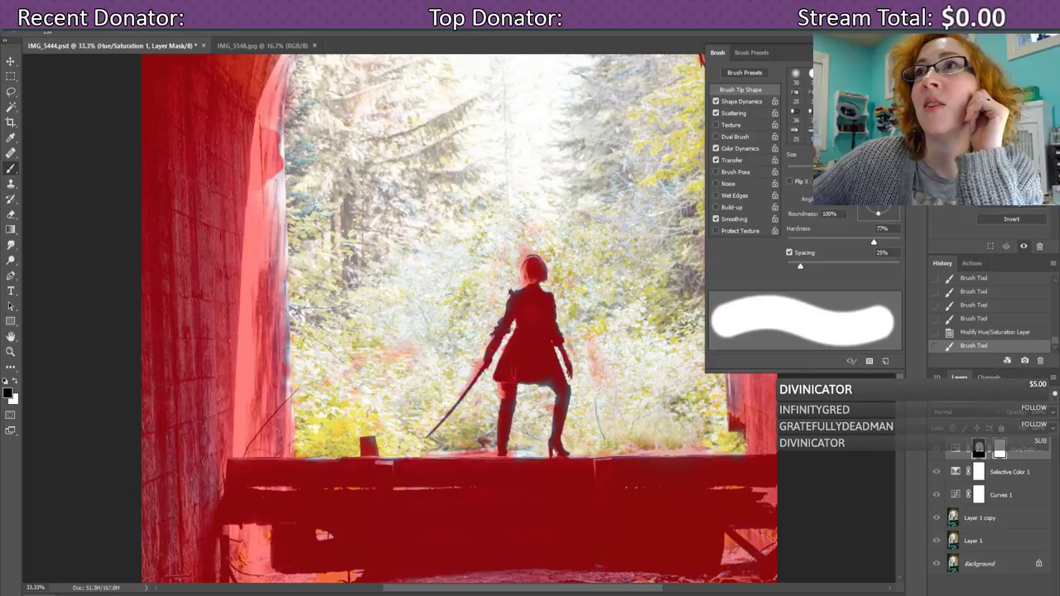
{"action": "key", "text": "F5"}
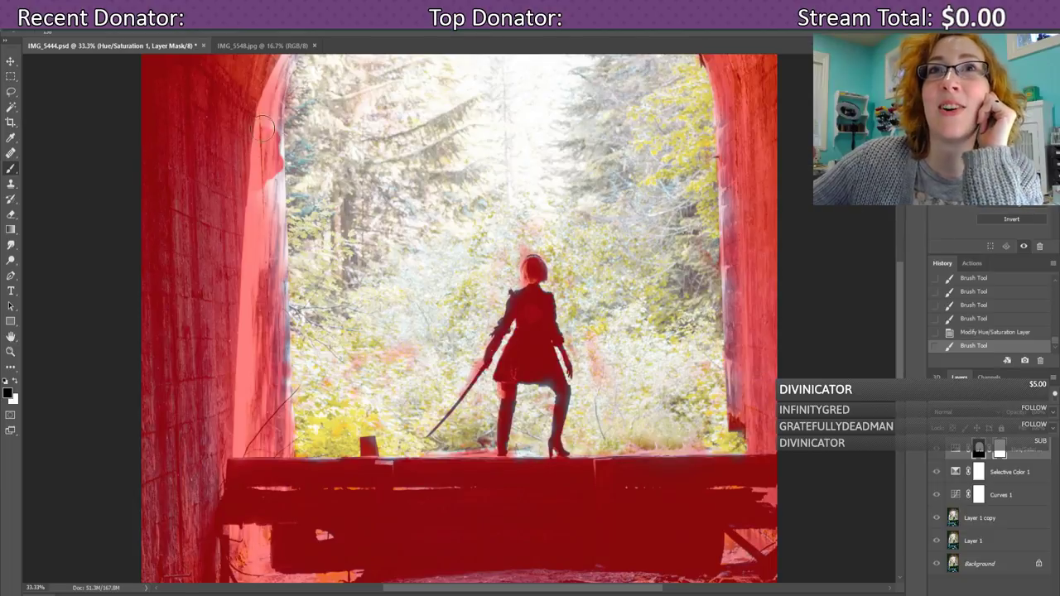
- Paint black along the left tunnel wall's inner edge on the mask
{"action": "mouse_move", "coordinate": [262, 144]}
{"action": "left_mouse_down"}
{"action": "mouse_move", "coordinate": [266, 116]}
{"action": "mouse_move", "coordinate": [272, 158]}
{"action": "mouse_move", "coordinate": [271, 92]}
{"action": "mouse_move", "coordinate": [272, 118]}
{"action": "left_mouse_up"}
{"action": "mouse_move", "coordinate": [269, 172]}
{"action": "left_mouse_down"}
{"action": "mouse_move", "coordinate": [269, 211]}
{"action": "mouse_move", "coordinate": [252, 198]}
{"action": "mouse_move", "coordinate": [248, 225]}
{"action": "mouse_move", "coordinate": [264, 230]}
{"action": "mouse_move", "coordinate": [266, 253]}
{"action": "mouse_move", "coordinate": [272, 176]}
{"action": "left_mouse_up"}
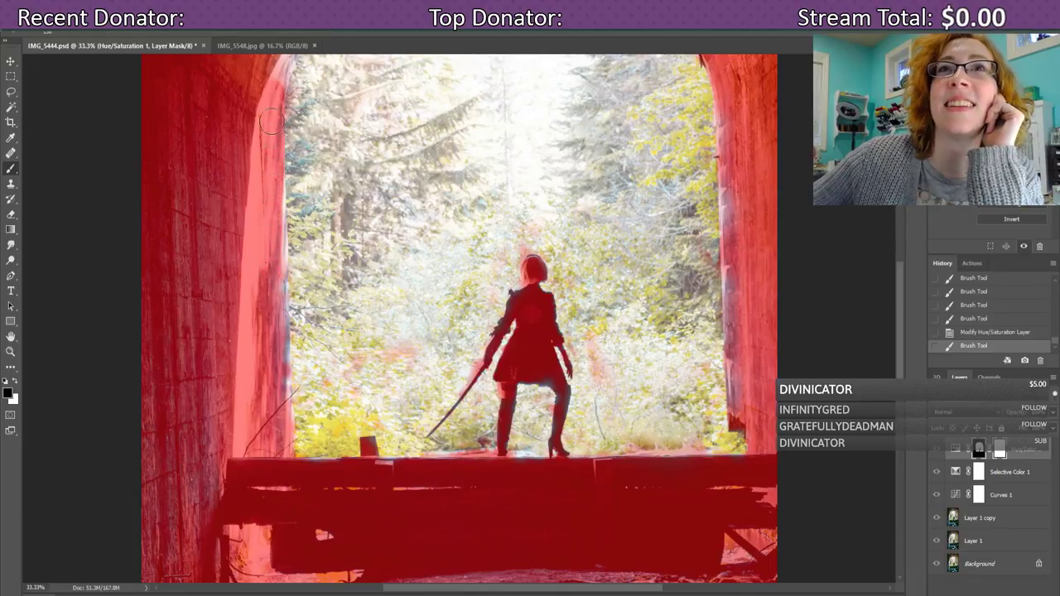
{"action": "left_click_drag", "start_coordinate": [270, 123], "coordinate": [271, 110]}
{"action": "left_click_drag", "start_coordinate": [267, 152], "coordinate": [276, 317]}
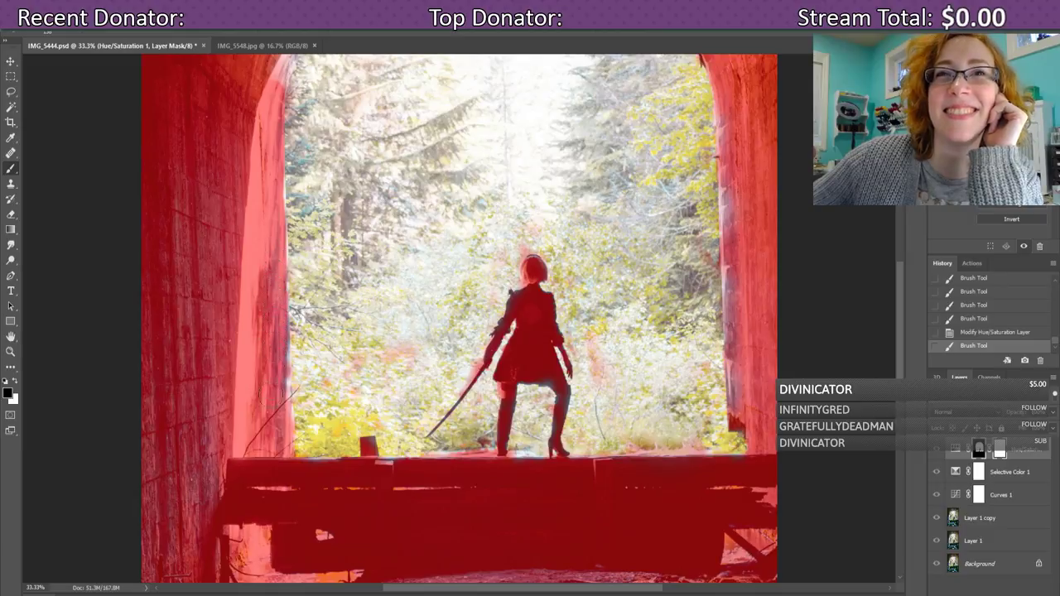
{"action": "left_click_drag", "start_coordinate": [261, 456], "coordinate": [261, 465]}
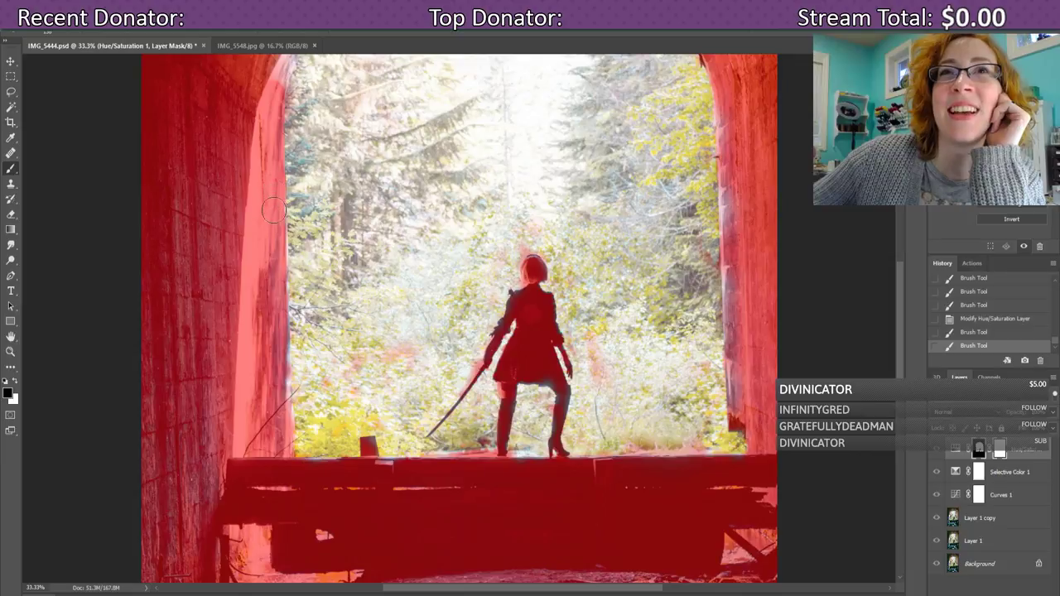
{"action": "mouse_move", "coordinate": [273, 231]}
{"action": "left_mouse_down"}
{"action": "mouse_move", "coordinate": [273, 246]}
{"action": "mouse_move", "coordinate": [274, 237]}
{"action": "left_mouse_up"}
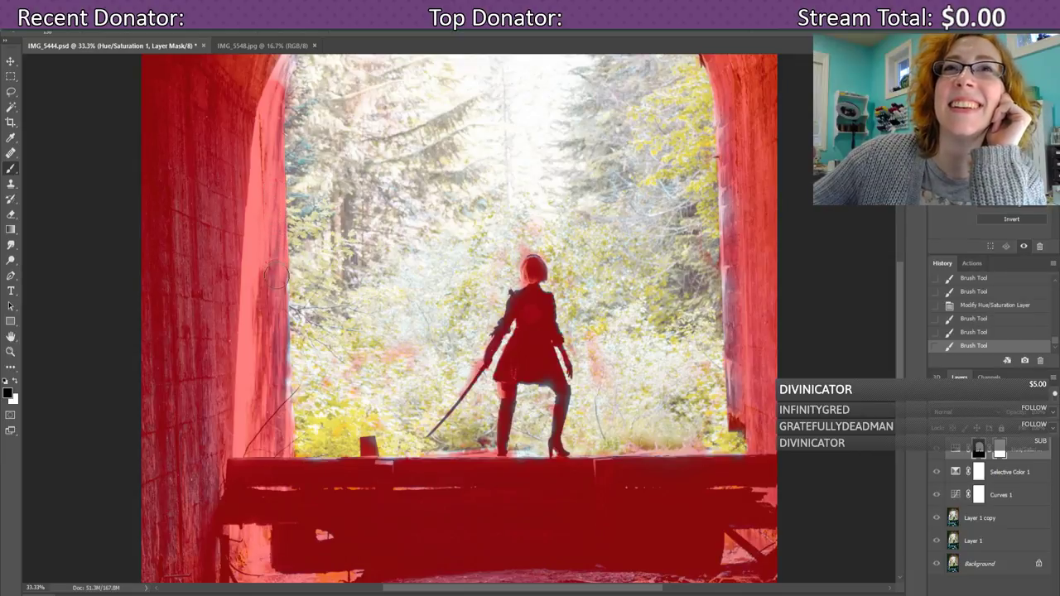
{"action": "left_click_drag", "start_coordinate": [269, 377], "coordinate": [281, 339]}
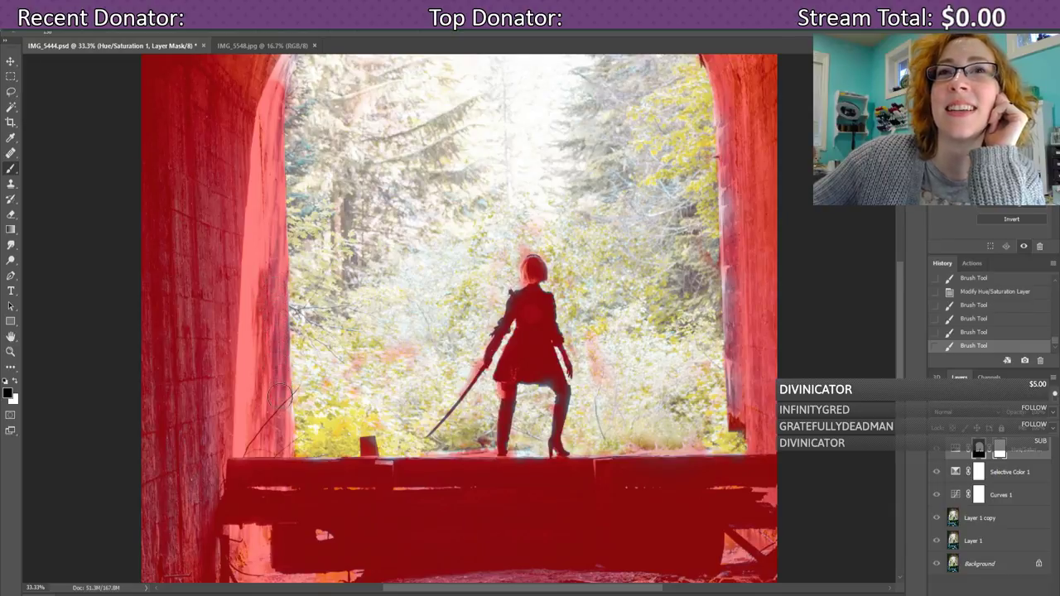
- Mask the left wall's ledge and the inner edge of the right arch wall
{"action": "left_click_drag", "start_coordinate": [281, 444], "coordinate": [285, 487]}
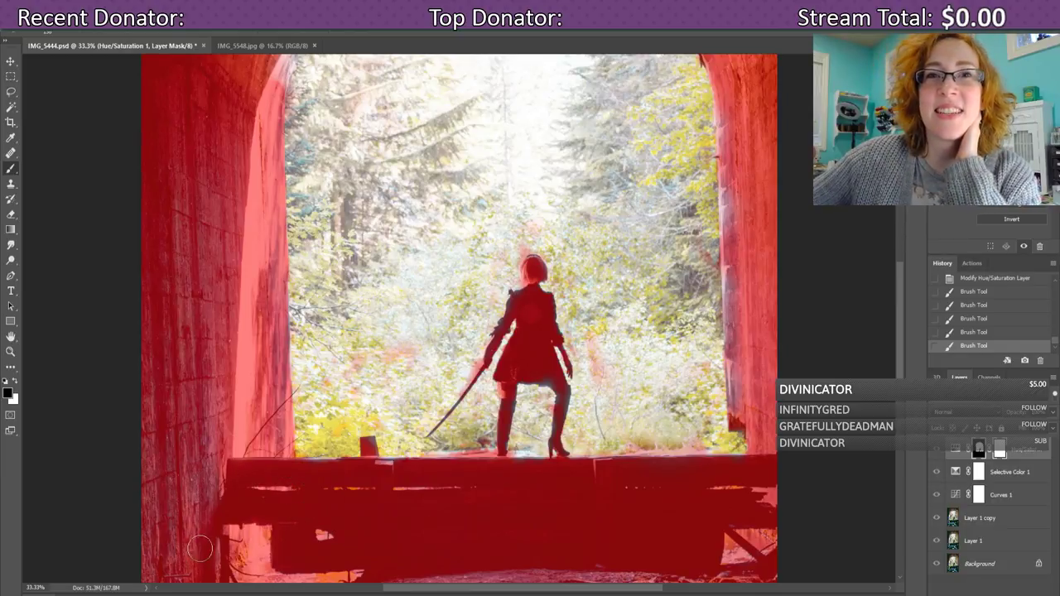
{"action": "left_click_drag", "start_coordinate": [201, 548], "coordinate": [234, 535]}
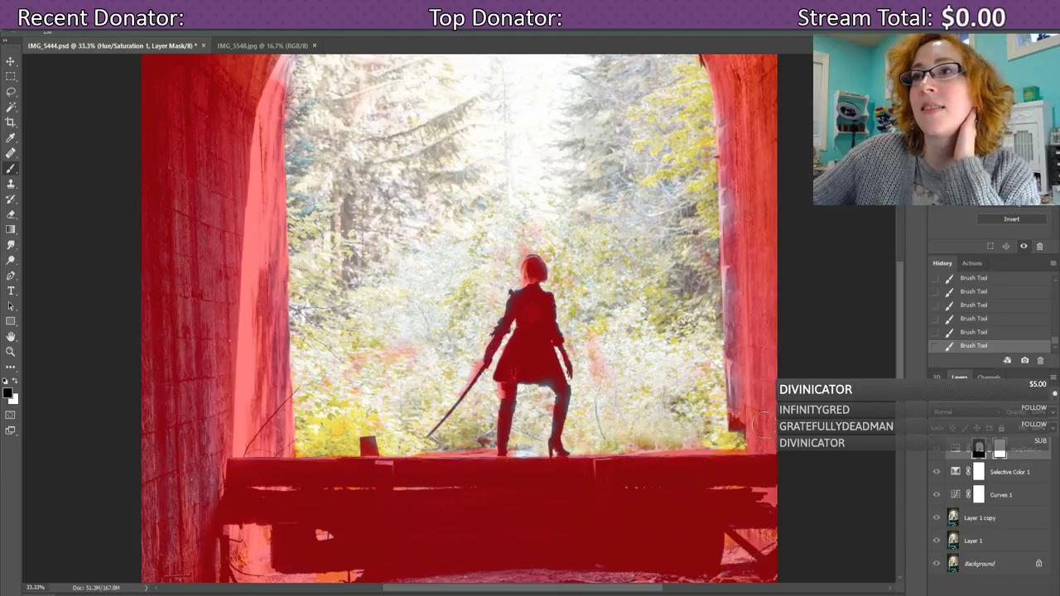
{"action": "scroll", "coordinate": [728, 213], "scroll_direction": "up", "scroll_amount": 1}
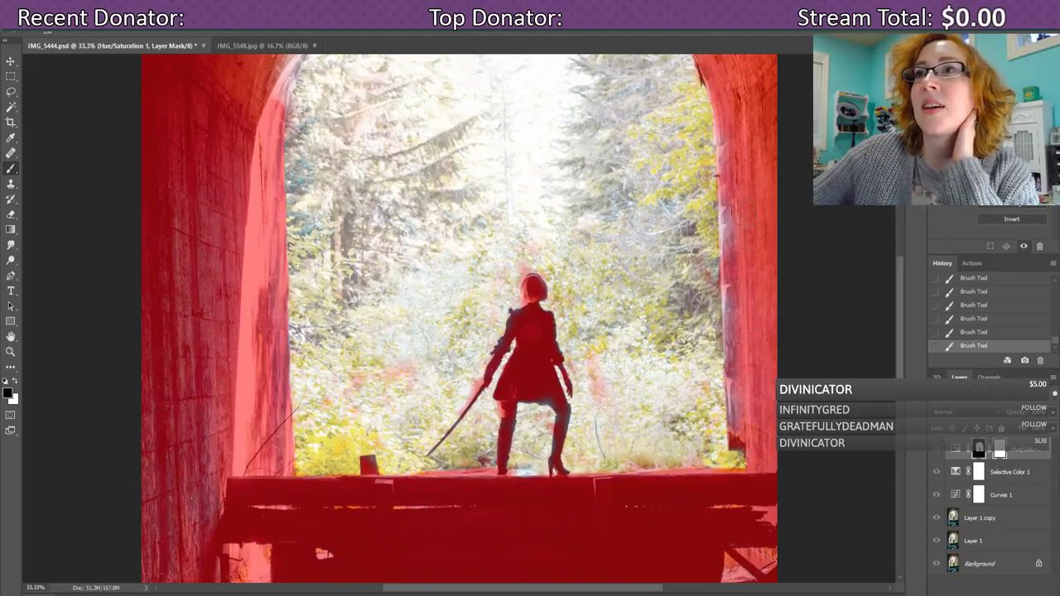
{"action": "left_click_drag", "start_coordinate": [720, 197], "coordinate": [740, 443]}
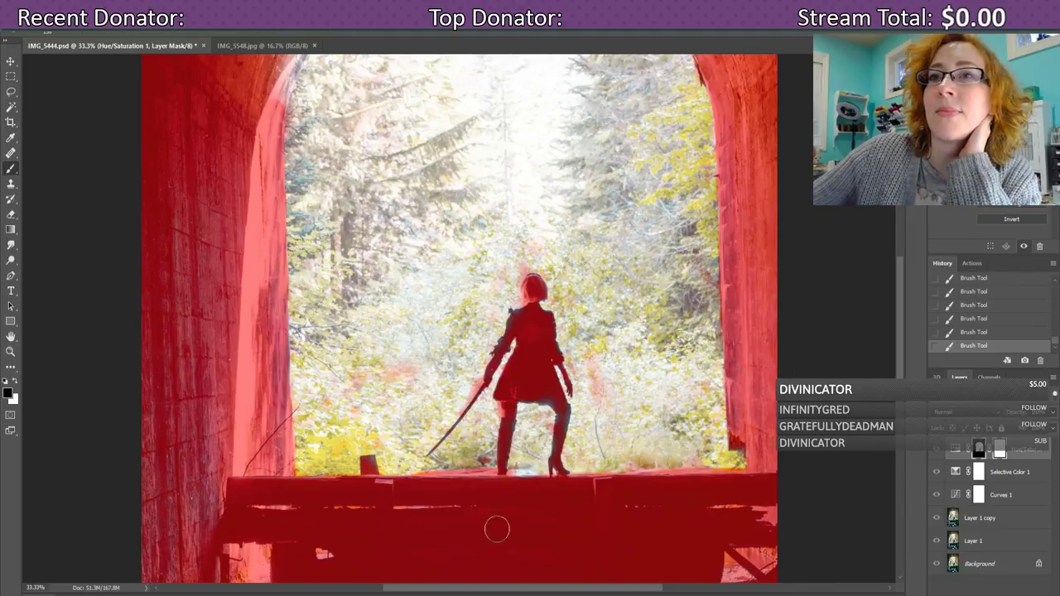
- Paint black along the arch's upper left edge, then paint white over the spill at the arch top
{"action": "scroll", "coordinate": [571, 298], "scroll_direction": "up", "scroll_amount": 2}
{"action": "scroll", "coordinate": [575, 313], "scroll_direction": "up", "scroll_amount": 6}
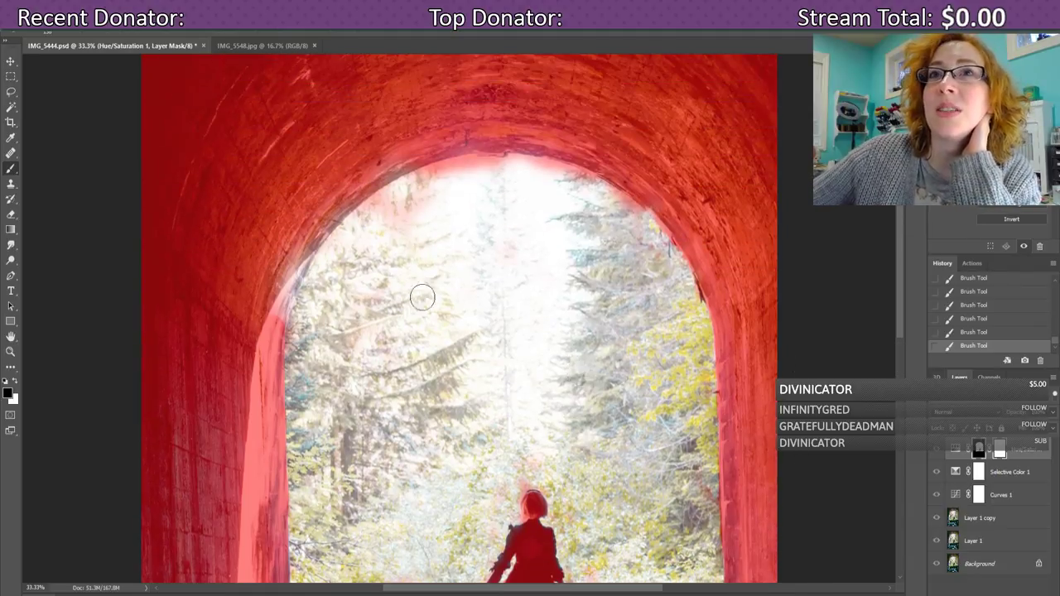
{"action": "mouse_move", "coordinate": [270, 333]}
{"action": "left_mouse_down"}
{"action": "mouse_move", "coordinate": [292, 268]}
{"action": "mouse_move", "coordinate": [281, 290]}
{"action": "left_mouse_up"}
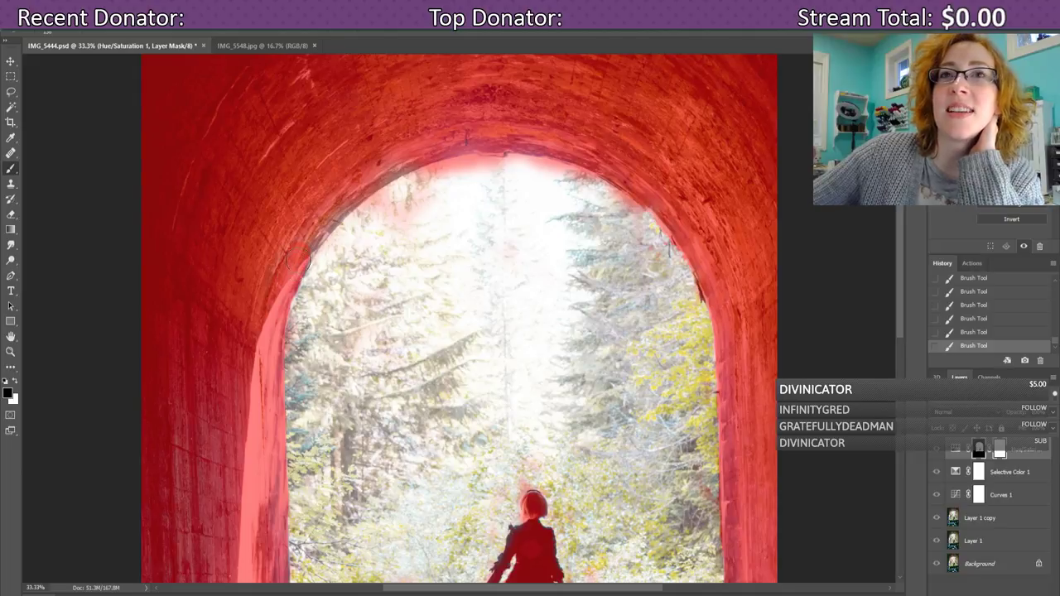
{"action": "mouse_move", "coordinate": [298, 261]}
{"action": "left_mouse_down"}
{"action": "mouse_move", "coordinate": [307, 245]}
{"action": "mouse_move", "coordinate": [287, 240]}
{"action": "left_mouse_up"}
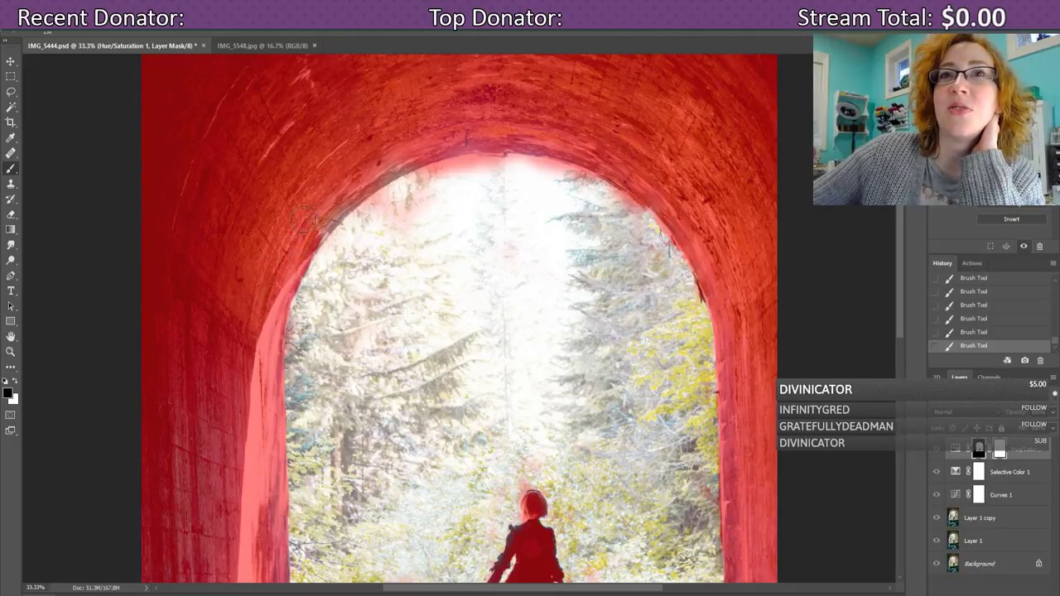
{"action": "left_click_drag", "start_coordinate": [319, 230], "coordinate": [353, 190]}
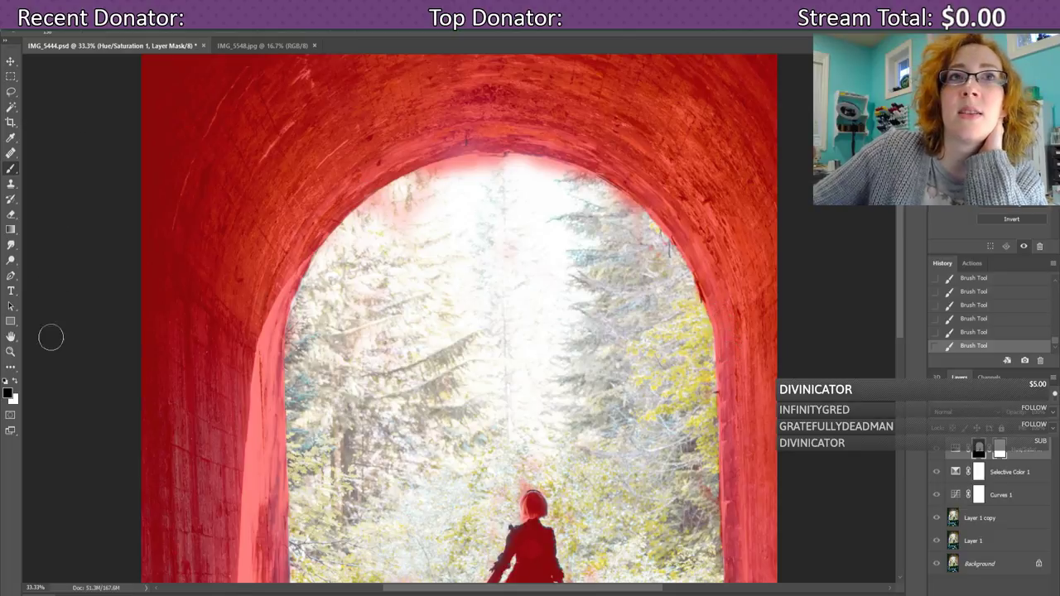
{"action": "left_click", "coordinate": [13, 382]}
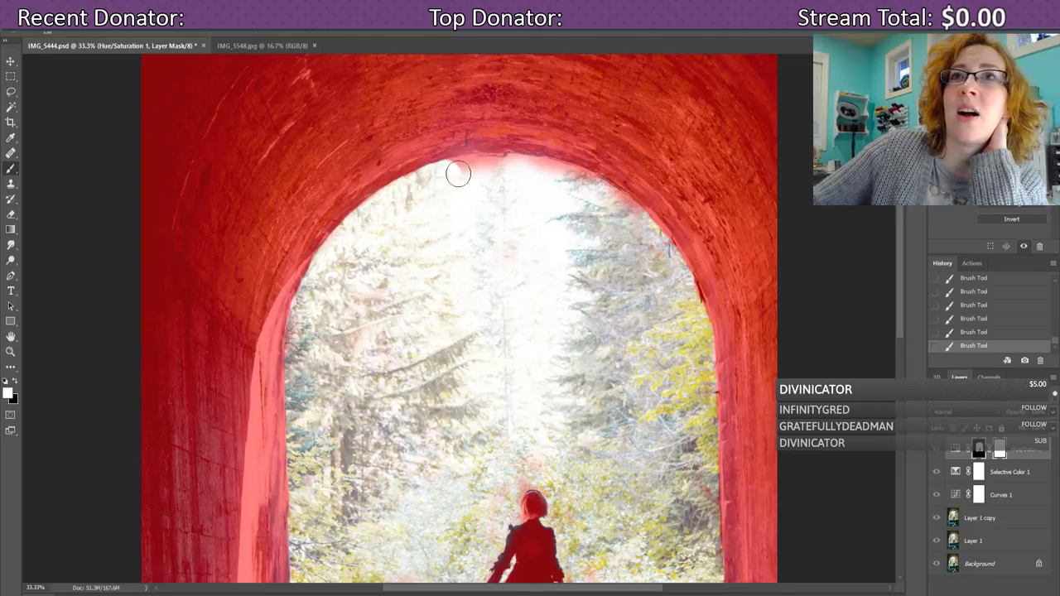
{"action": "left_click", "coordinate": [457, 172]}
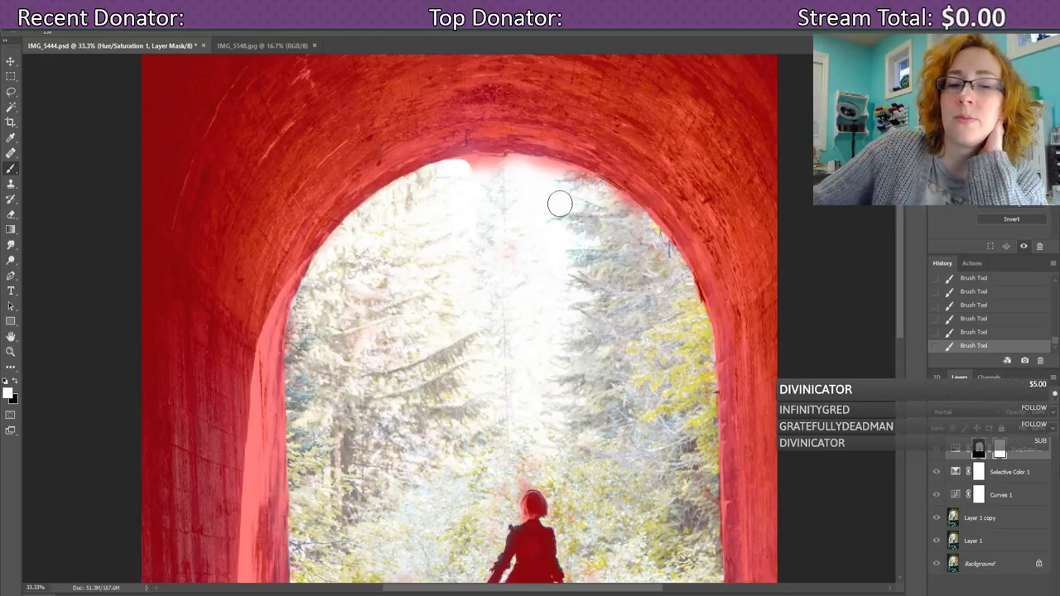
- Zoom to 66.7% and paint white along the inside of the arch edge to clear mask spill
{"action": "key", "text": "ctrl+plus"}
{"action": "key", "text": "ctrl+plus"}
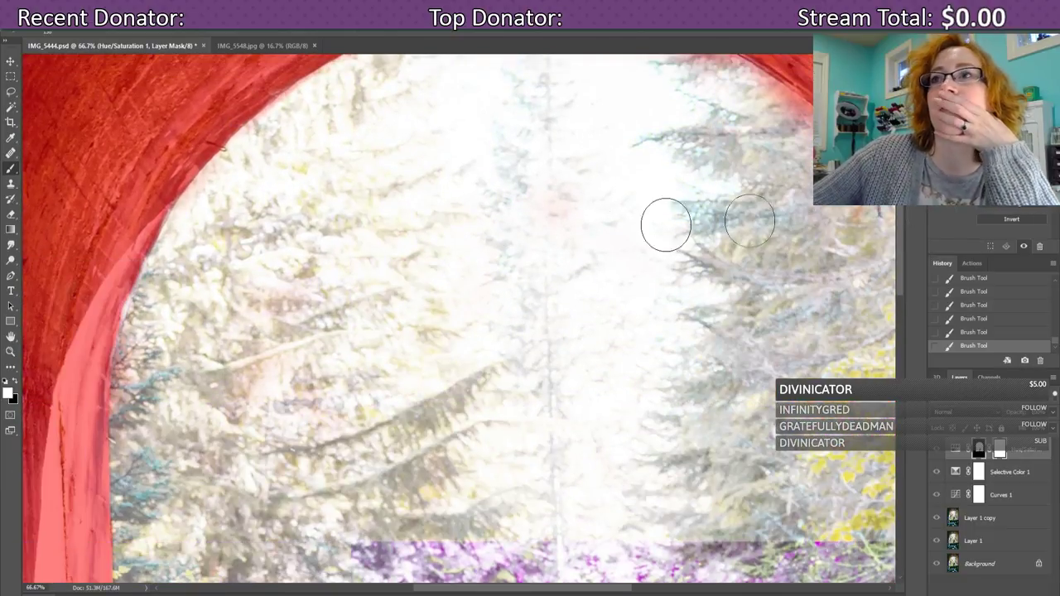
{"action": "scroll", "coordinate": [887, 228], "scroll_direction": "up", "scroll_amount": 5}
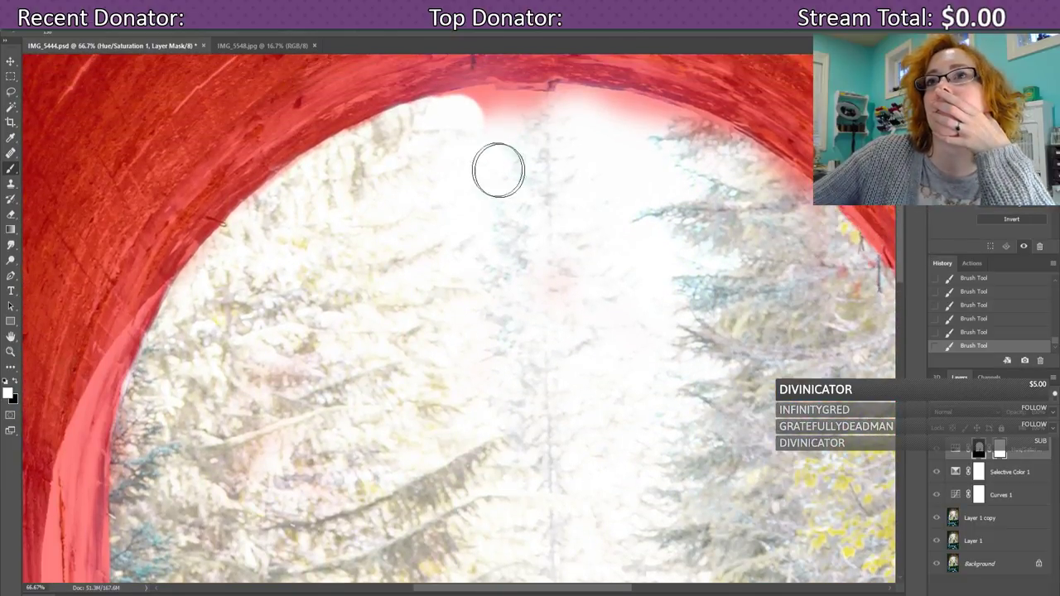
{"action": "scroll", "coordinate": [423, 137], "scroll_direction": "up", "scroll_amount": 3}
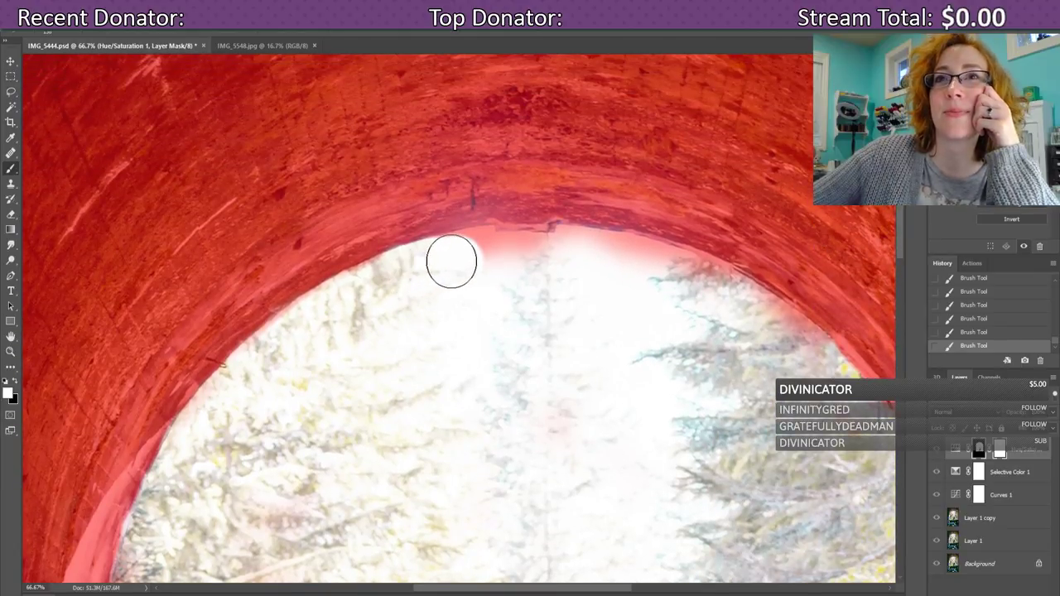
{"action": "left_click_drag", "start_coordinate": [472, 259], "coordinate": [494, 256]}
{"action": "mouse_move", "coordinate": [519, 255]}
{"action": "left_mouse_down"}
{"action": "mouse_move", "coordinate": [576, 252]}
{"action": "mouse_move", "coordinate": [703, 284]}
{"action": "left_mouse_up"}
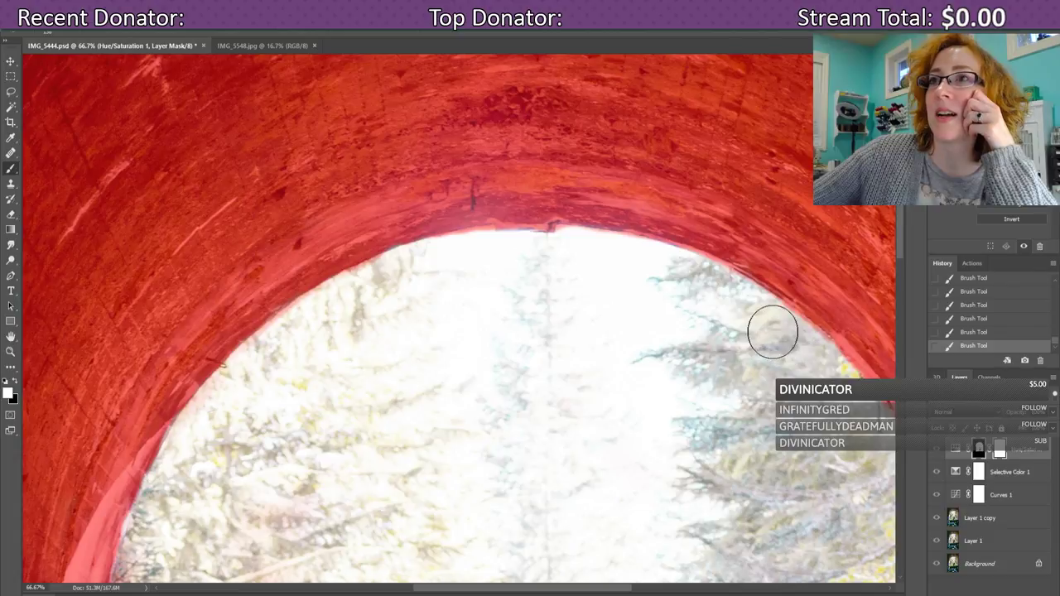
{"action": "left_click_drag", "start_coordinate": [472, 592], "coordinate": [525, 587]}
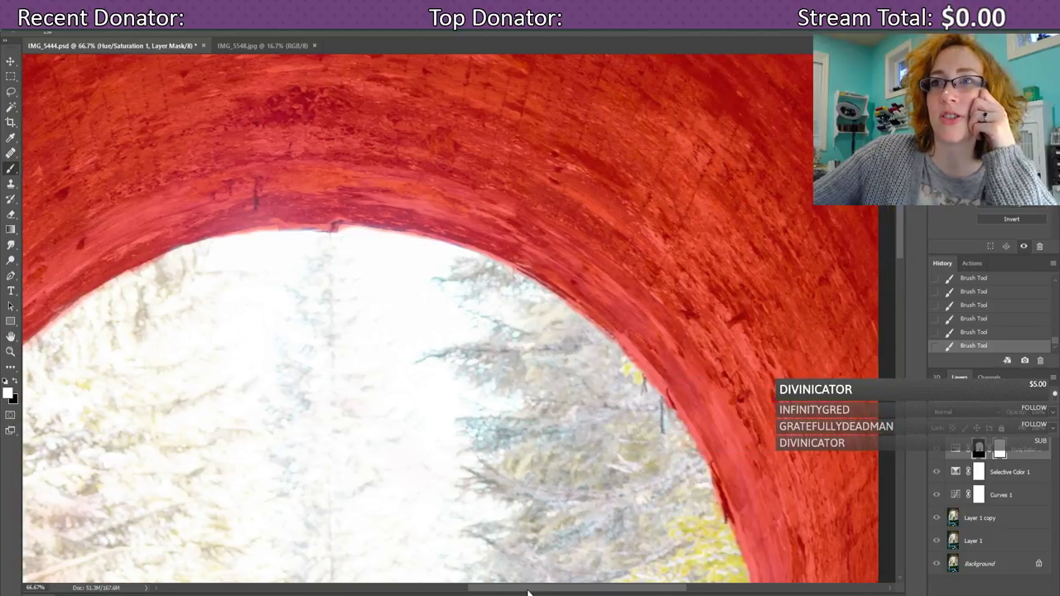
{"action": "scroll", "coordinate": [525, 473], "scroll_direction": "down", "scroll_amount": 2}
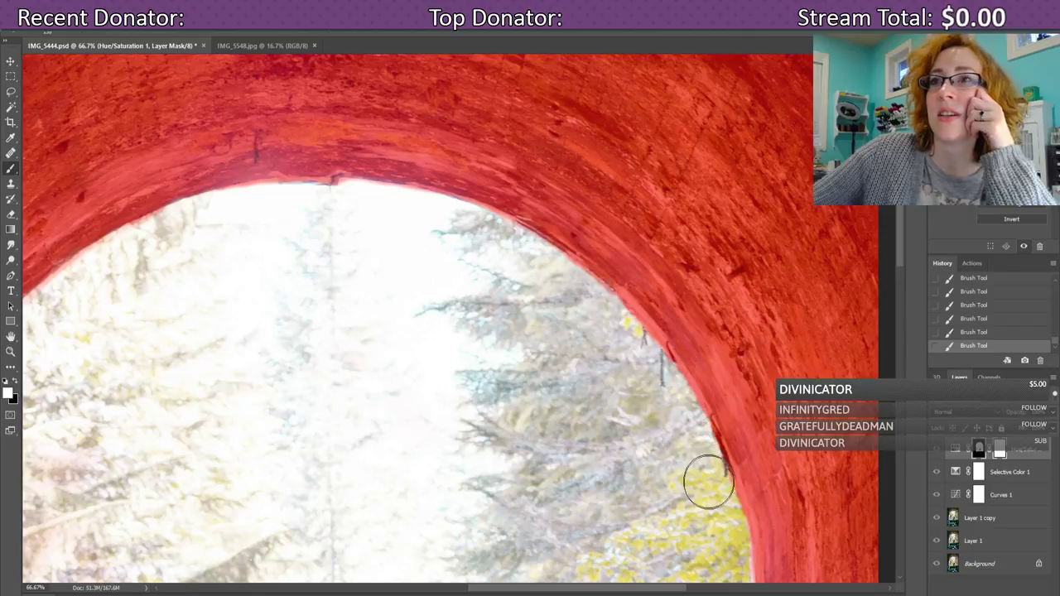
{"action": "scroll", "coordinate": [667, 485], "scroll_direction": "down", "scroll_amount": 3}
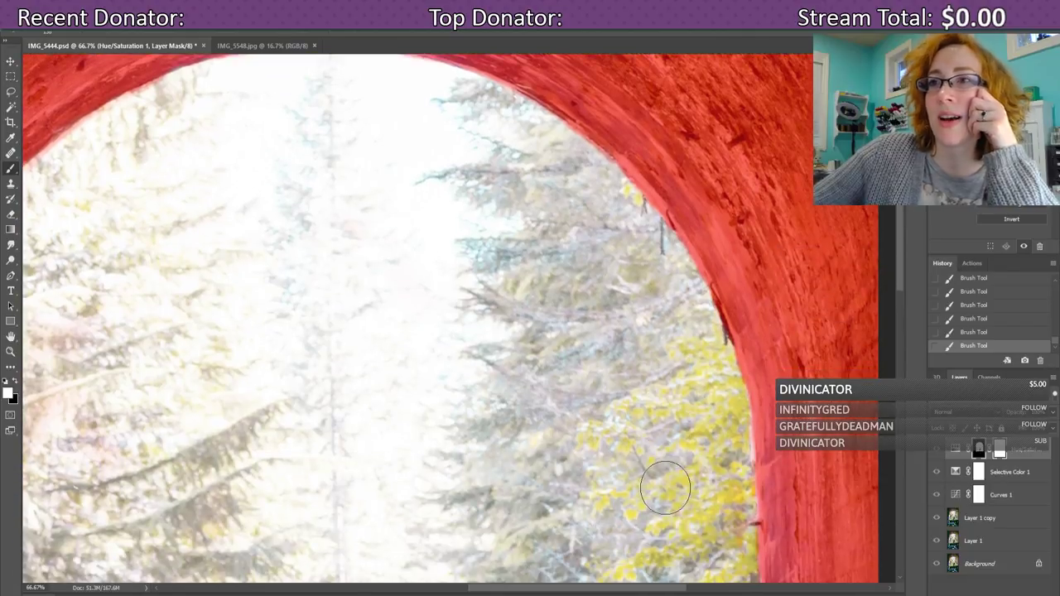
{"action": "scroll", "coordinate": [665, 488], "scroll_direction": "down", "scroll_amount": 3}
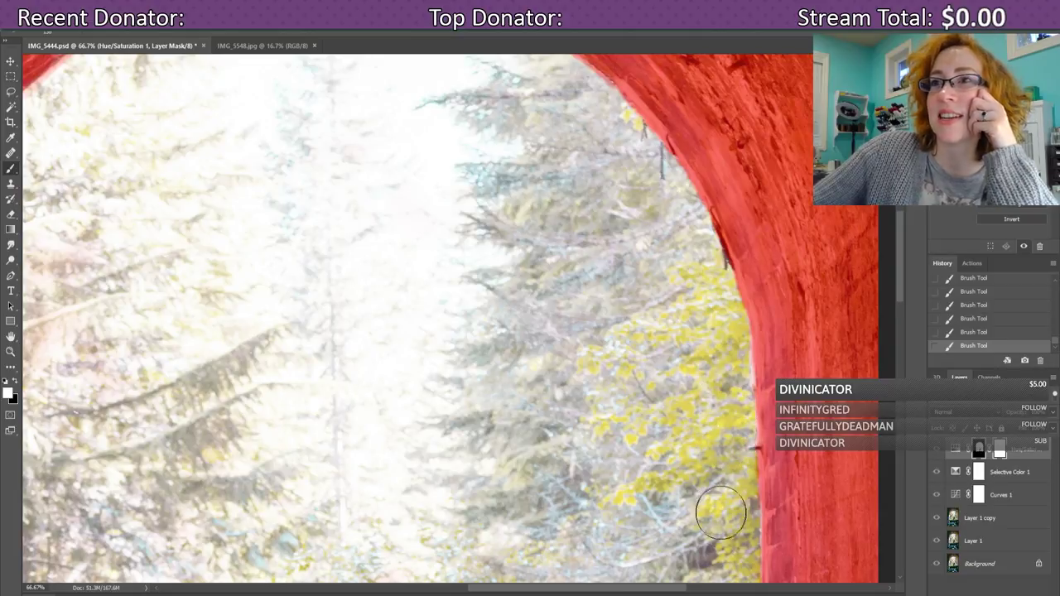
{"action": "scroll", "coordinate": [667, 514], "scroll_direction": "down", "scroll_amount": 3}
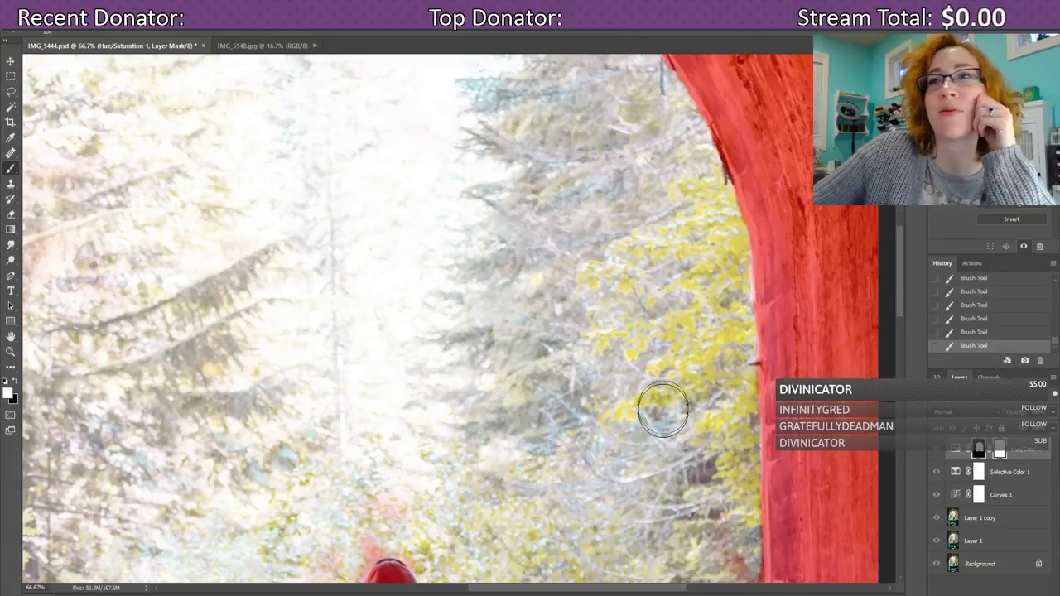
{"action": "scroll", "coordinate": [627, 505], "scroll_direction": "down", "scroll_amount": 2}
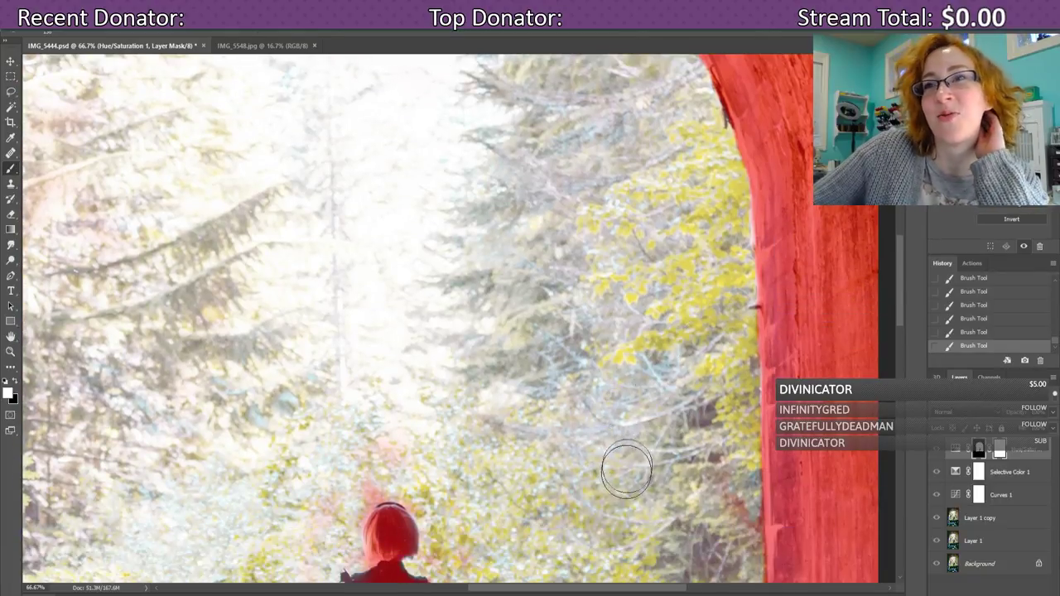
{"action": "scroll", "coordinate": [653, 472], "scroll_direction": "down", "scroll_amount": 5}
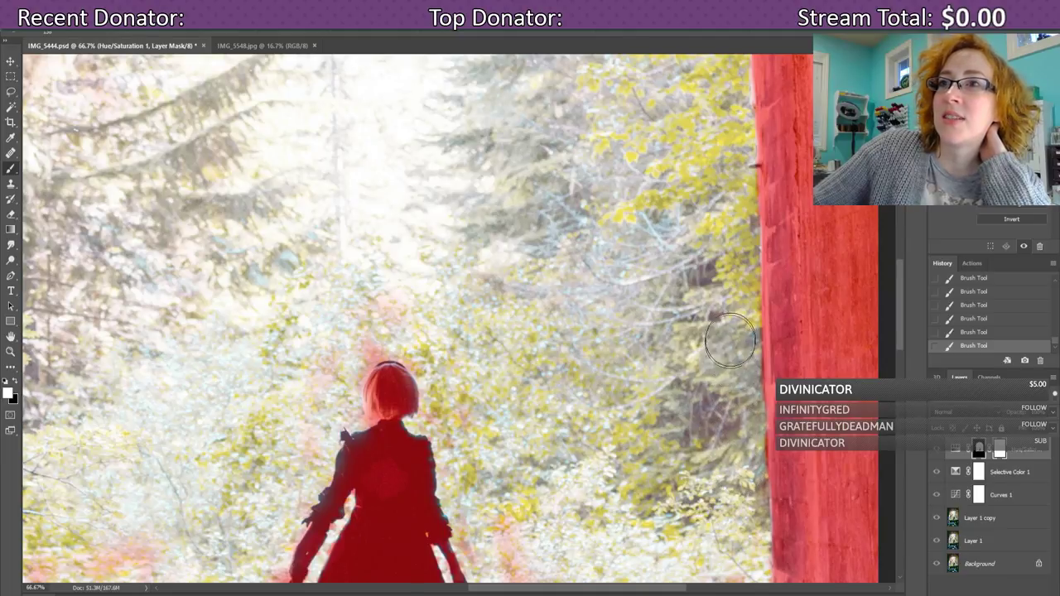
{"action": "scroll", "coordinate": [734, 362], "scroll_direction": "down", "scroll_amount": 3}
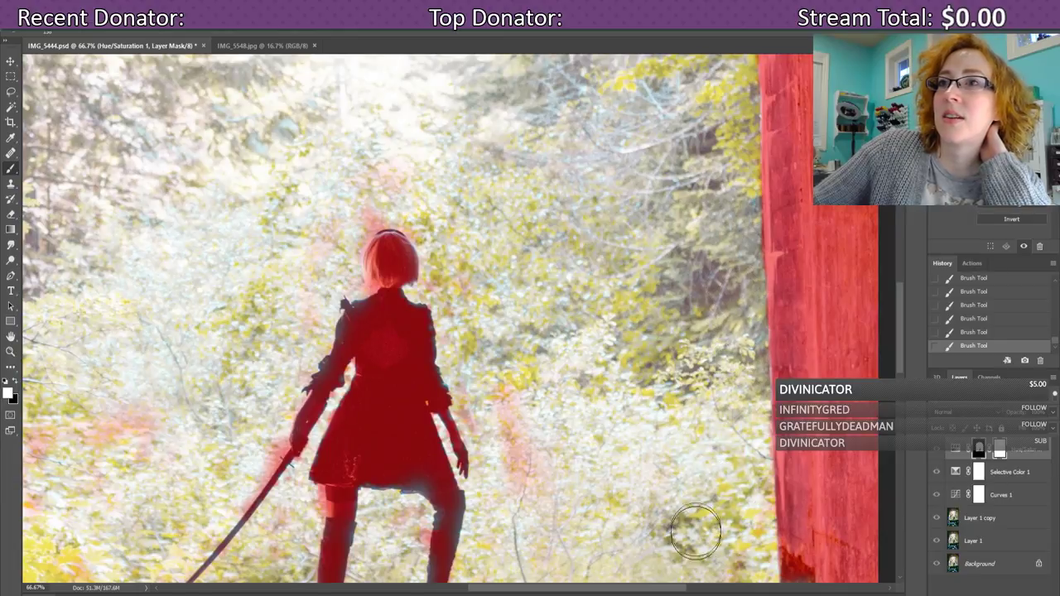
{"action": "scroll", "coordinate": [659, 451], "scroll_direction": "down", "scroll_amount": 1}
{"action": "scroll", "coordinate": [658, 451], "scroll_direction": "down", "scroll_amount": 2}
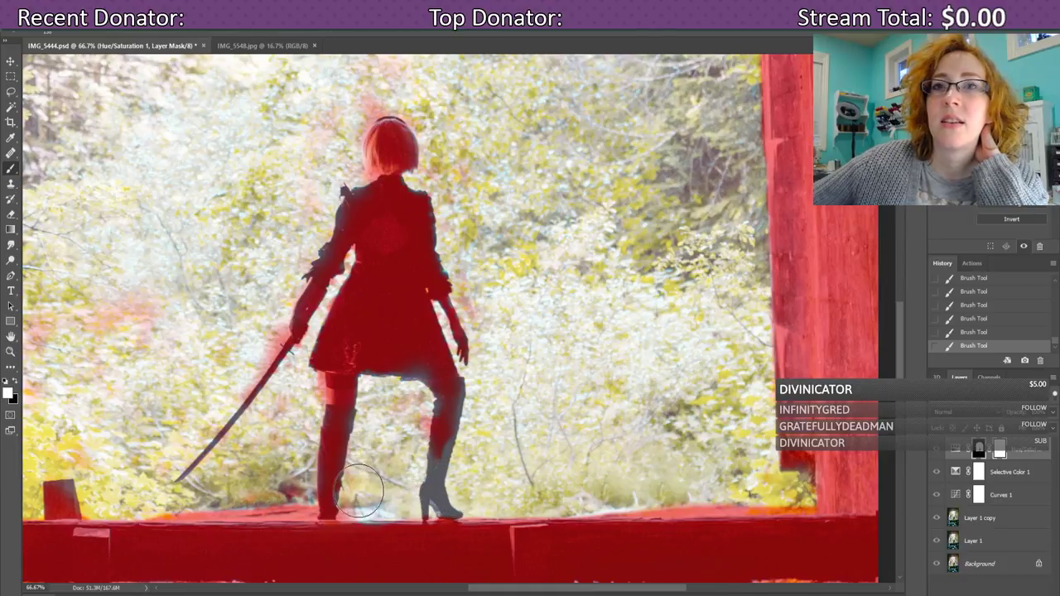
- Paint white over the figure's boot, upper back and the left foliage patches
{"action": "mouse_move", "coordinate": [356, 488]}
{"action": "left_mouse_down"}
{"action": "mouse_move", "coordinate": [320, 493]}
{"action": "mouse_move", "coordinate": [495, 489]}
{"action": "mouse_move", "coordinate": [476, 453]}
{"action": "mouse_move", "coordinate": [481, 479]}
{"action": "mouse_move", "coordinate": [477, 439]}
{"action": "mouse_move", "coordinate": [291, 509]}
{"action": "mouse_move", "coordinate": [151, 492]}
{"action": "mouse_move", "coordinate": [317, 493]}
{"action": "mouse_move", "coordinate": [237, 488]}
{"action": "mouse_move", "coordinate": [263, 490]}
{"action": "mouse_move", "coordinate": [269, 470]}
{"action": "mouse_move", "coordinate": [222, 443]}
{"action": "mouse_move", "coordinate": [190, 453]}
{"action": "mouse_move", "coordinate": [295, 317]}
{"action": "mouse_move", "coordinate": [251, 389]}
{"action": "mouse_move", "coordinate": [151, 475]}
{"action": "mouse_move", "coordinate": [48, 448]}
{"action": "mouse_move", "coordinate": [82, 342]}
{"action": "mouse_move", "coordinate": [143, 284]}
{"action": "mouse_move", "coordinate": [113, 324]}
{"action": "mouse_move", "coordinate": [147, 357]}
{"action": "mouse_move", "coordinate": [550, 593]}
{"action": "mouse_move", "coordinate": [509, 588]}
{"action": "left_mouse_up"}
{"action": "mouse_move", "coordinate": [176, 424]}
{"action": "left_mouse_down"}
{"action": "mouse_move", "coordinate": [188, 388]}
{"action": "mouse_move", "coordinate": [237, 336]}
{"action": "mouse_move", "coordinate": [222, 359]}
{"action": "mouse_move", "coordinate": [279, 375]}
{"action": "mouse_move", "coordinate": [262, 352]}
{"action": "mouse_move", "coordinate": [173, 480]}
{"action": "mouse_move", "coordinate": [158, 486]}
{"action": "mouse_move", "coordinate": [144, 231]}
{"action": "mouse_move", "coordinate": [252, 217]}
{"action": "mouse_move", "coordinate": [283, 295]}
{"action": "mouse_move", "coordinate": [361, 203]}
{"action": "mouse_move", "coordinate": [404, 183]}
{"action": "mouse_move", "coordinate": [416, 215]}
{"action": "mouse_move", "coordinate": [391, 198]}
{"action": "mouse_move", "coordinate": [455, 141]}
{"action": "mouse_move", "coordinate": [407, 104]}
{"action": "mouse_move", "coordinate": [412, 163]}
{"action": "mouse_move", "coordinate": [500, 223]}
{"action": "mouse_move", "coordinate": [502, 291]}
{"action": "mouse_move", "coordinate": [527, 338]}
{"action": "mouse_move", "coordinate": [570, 188]}
{"action": "mouse_move", "coordinate": [602, 123]}
{"action": "mouse_move", "coordinate": [627, 134]}
{"action": "mouse_move", "coordinate": [561, 134]}
{"action": "mouse_move", "coordinate": [605, 82]}
{"action": "mouse_move", "coordinate": [573, 164]}
{"action": "mouse_move", "coordinate": [523, 97]}
{"action": "mouse_move", "coordinate": [591, 71]}
{"action": "left_mouse_up"}
{"action": "scroll", "coordinate": [590, 71], "scroll_direction": "up", "scroll_amount": 3}
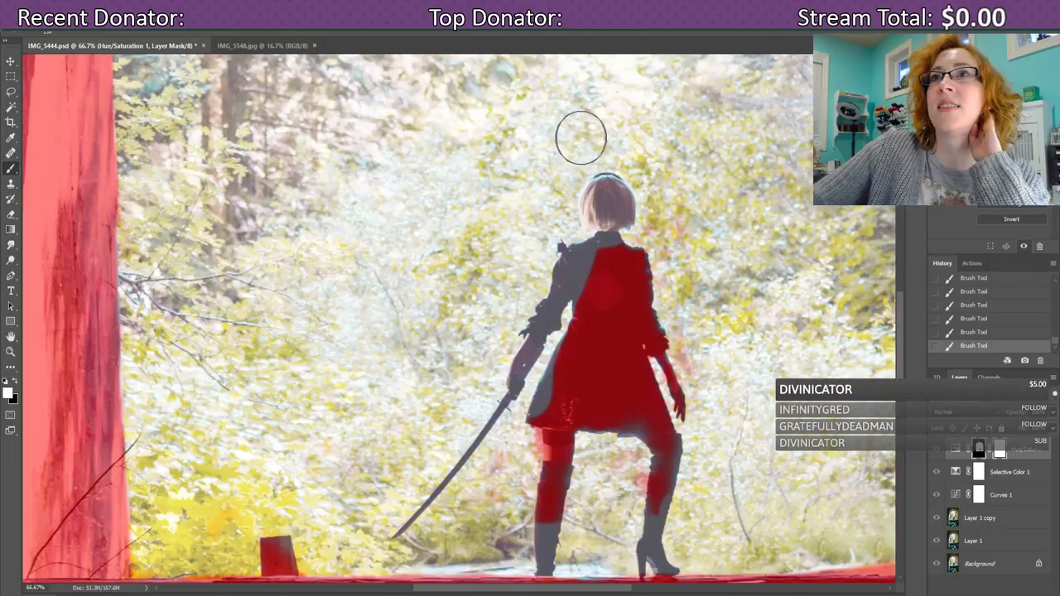
{"action": "mouse_move", "coordinate": [608, 253]}
{"action": "left_mouse_down"}
{"action": "mouse_move", "coordinate": [629, 282]}
{"action": "mouse_move", "coordinate": [698, 255]}
{"action": "mouse_move", "coordinate": [658, 298]}
{"action": "mouse_move", "coordinate": [693, 485]}
{"action": "mouse_move", "coordinate": [633, 484]}
{"action": "mouse_move", "coordinate": [580, 451]}
{"action": "mouse_move", "coordinate": [522, 451]}
{"action": "mouse_move", "coordinate": [509, 424]}
{"action": "left_mouse_up"}
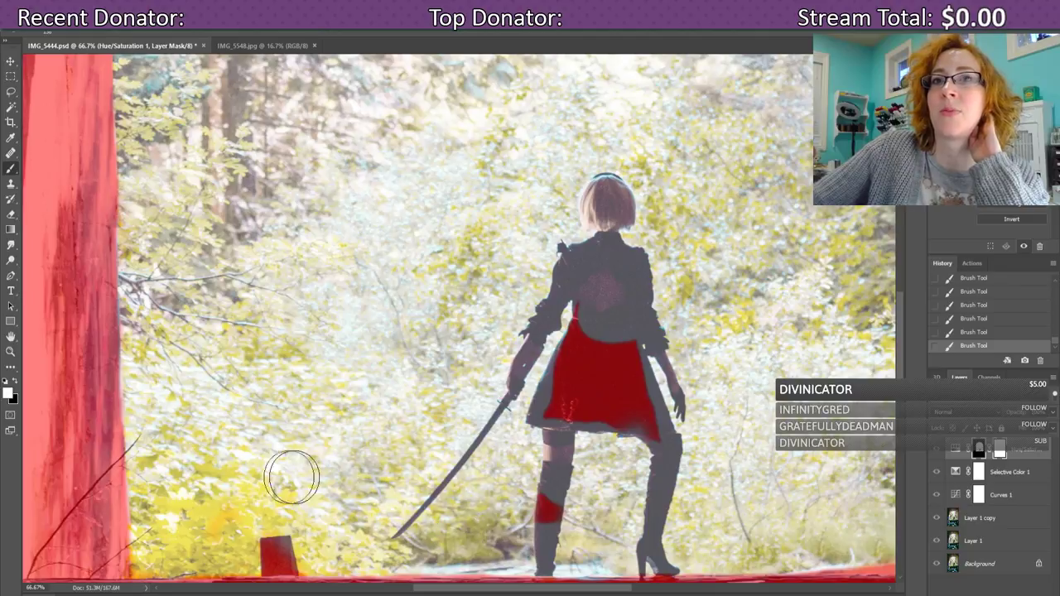
{"action": "scroll", "coordinate": [590, 277], "scroll_direction": "down", "scroll_amount": 3}
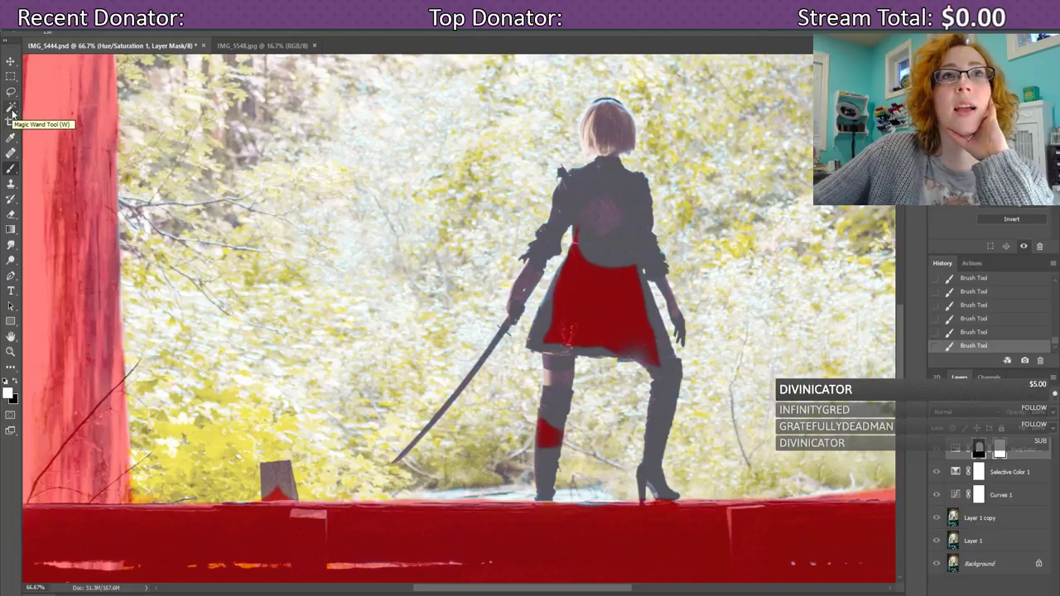
- Select the whole figure on Layer 1 copy with Quick Selection
{"action": "left_click_drag", "start_coordinate": [12, 111], "coordinate": [58, 109]}
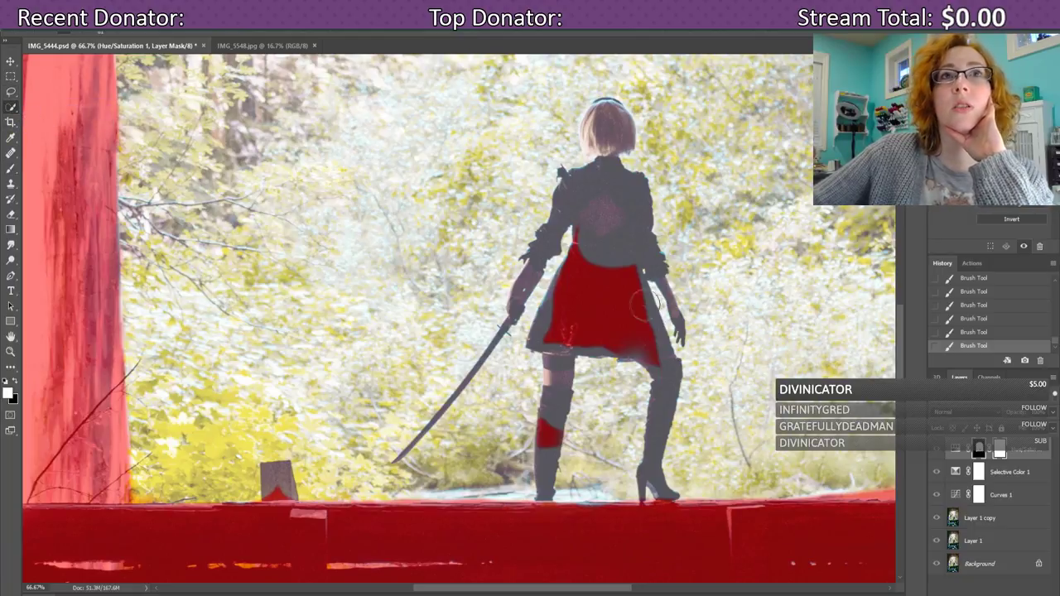
{"action": "left_click", "coordinate": [952, 518]}
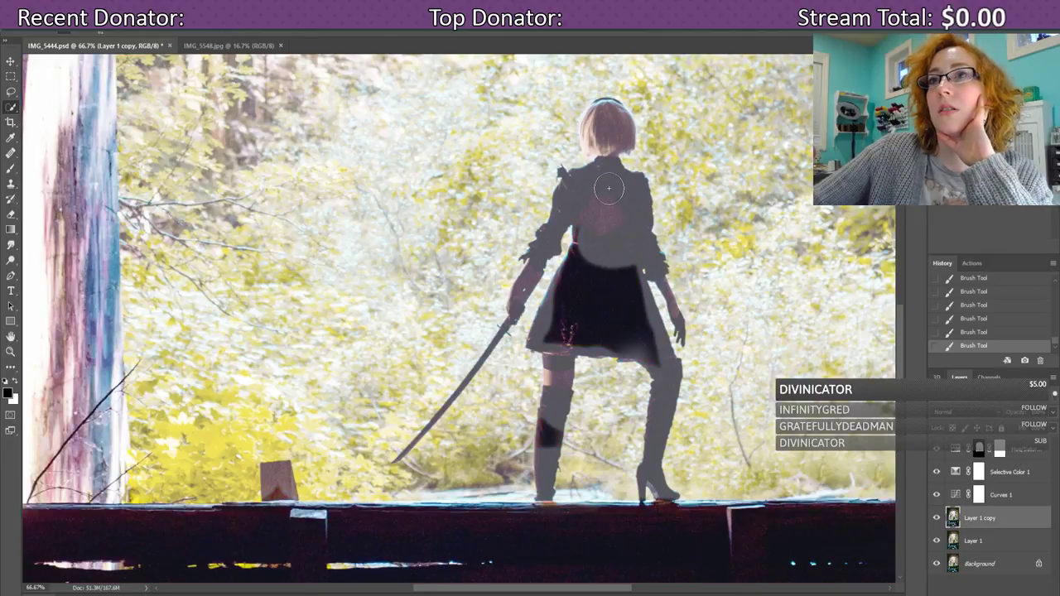
{"action": "left_click_drag", "start_coordinate": [615, 250], "coordinate": [615, 250]}
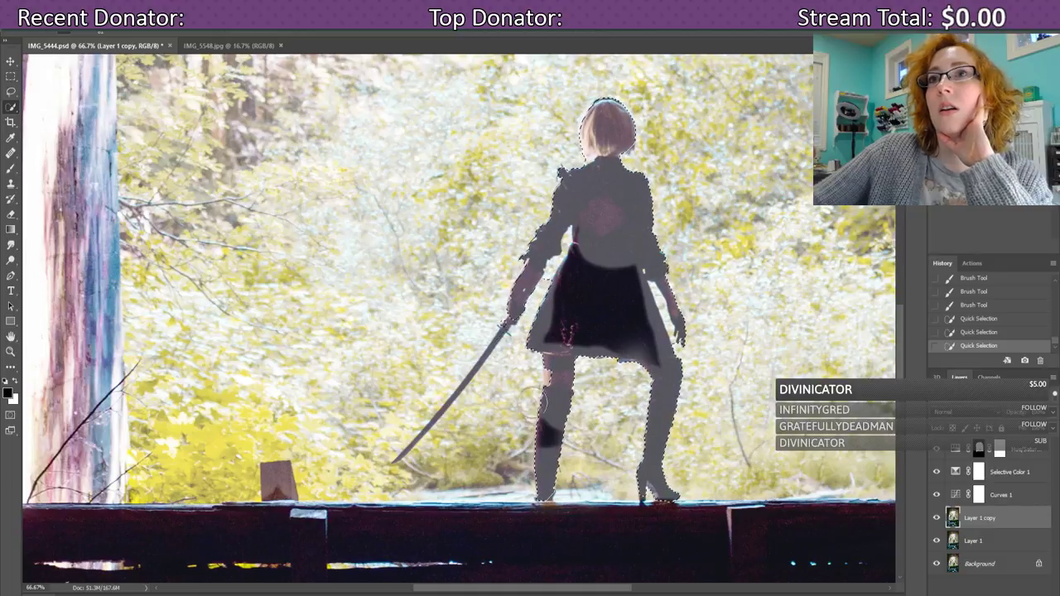
{"action": "scroll", "coordinate": [503, 367], "scroll_direction": "down", "scroll_amount": 2}
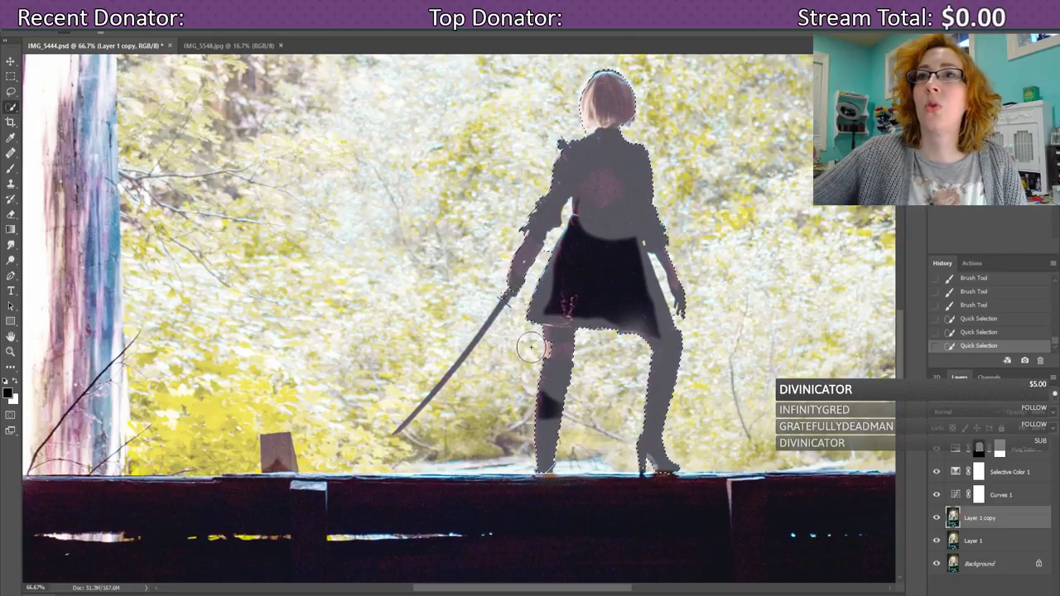
{"action": "scroll", "coordinate": [531, 348], "scroll_direction": "down", "scroll_amount": 1}
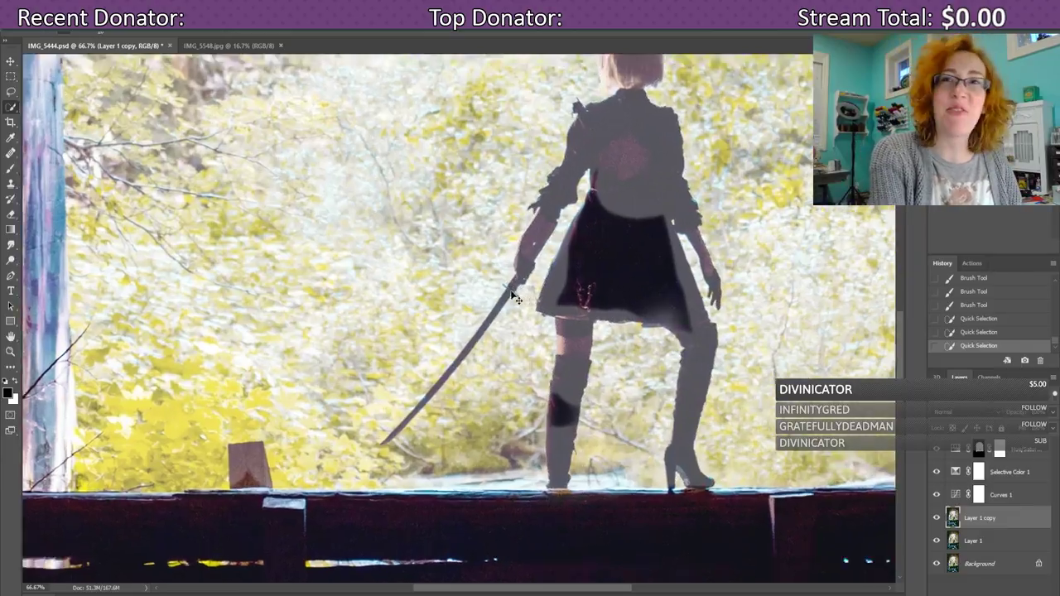
{"action": "scroll", "coordinate": [511, 291], "scroll_direction": "up", "scroll_amount": 2}
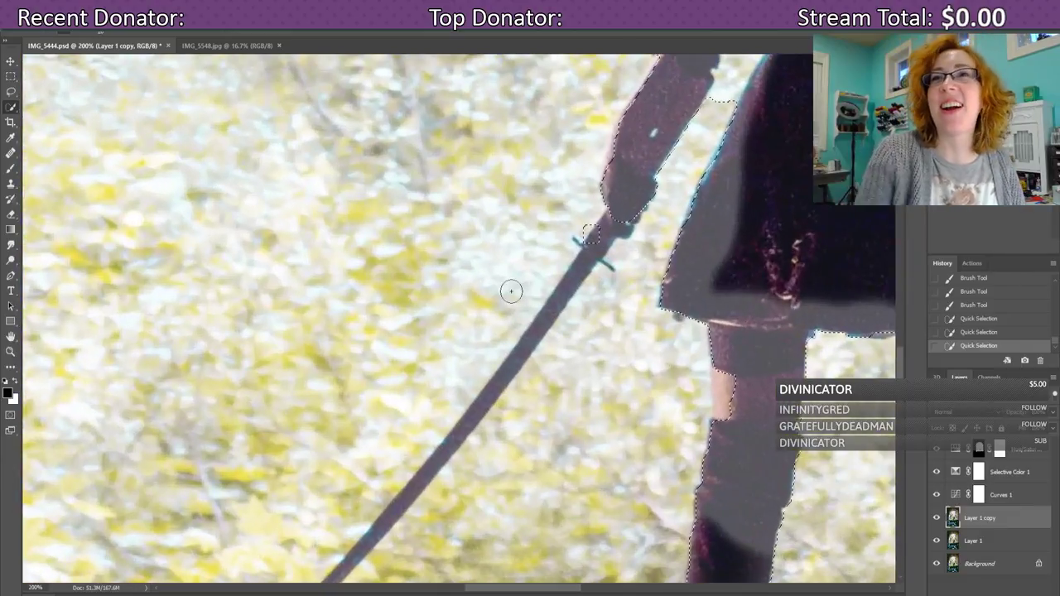
- Add the sword from hilt to blade tip to the selection
{"action": "left_click", "coordinate": [599, 233]}
{"action": "scroll", "coordinate": [589, 233], "scroll_direction": "down", "scroll_amount": 1}
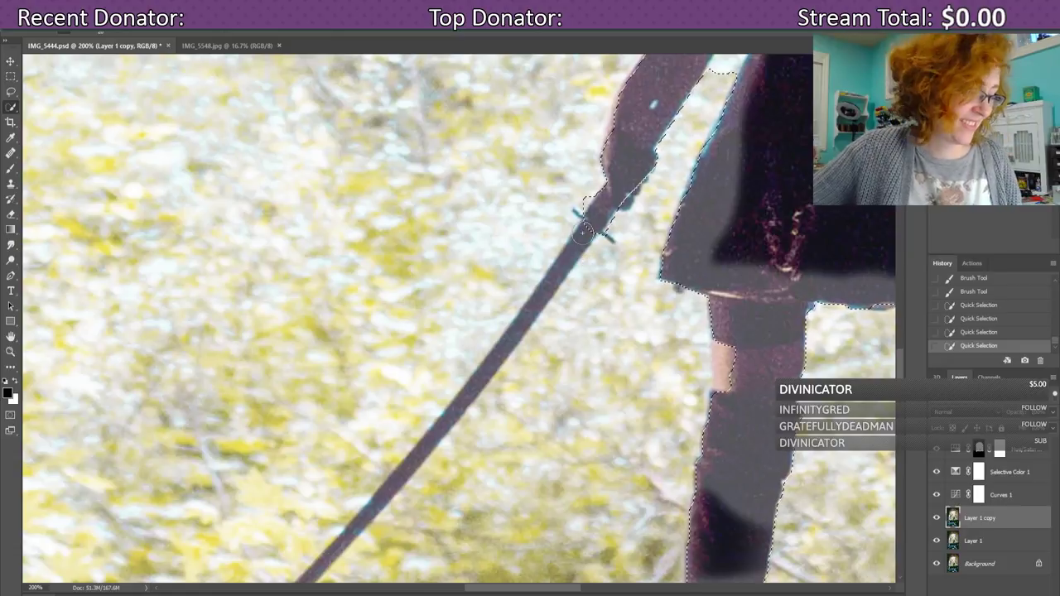
{"action": "left_click_drag", "start_coordinate": [586, 231], "coordinate": [550, 279]}
{"action": "scroll", "coordinate": [540, 298], "scroll_direction": "down", "scroll_amount": 3}
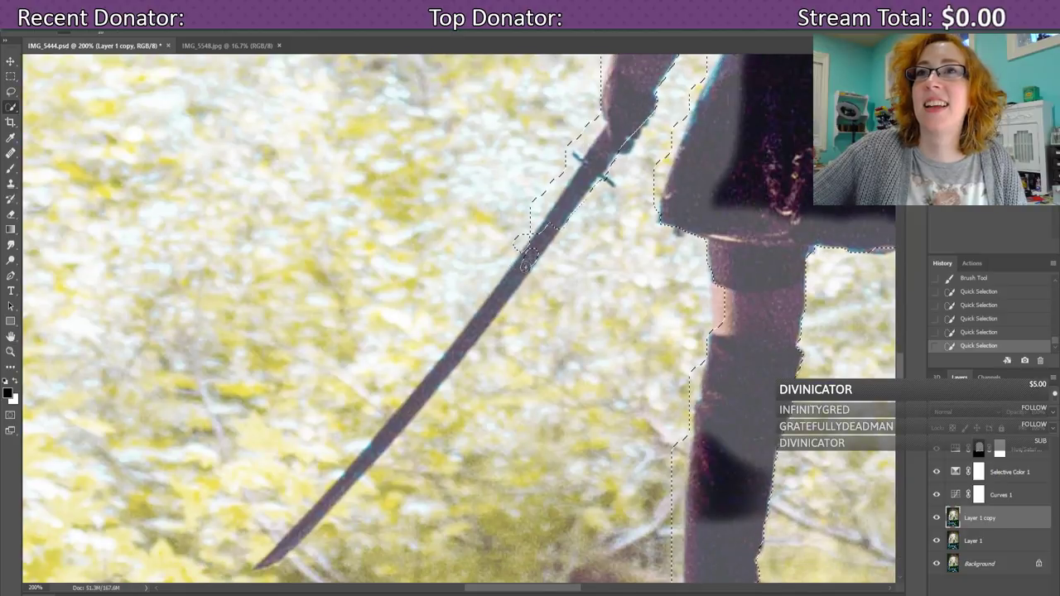
{"action": "left_click_drag", "start_coordinate": [523, 263], "coordinate": [521, 269]}
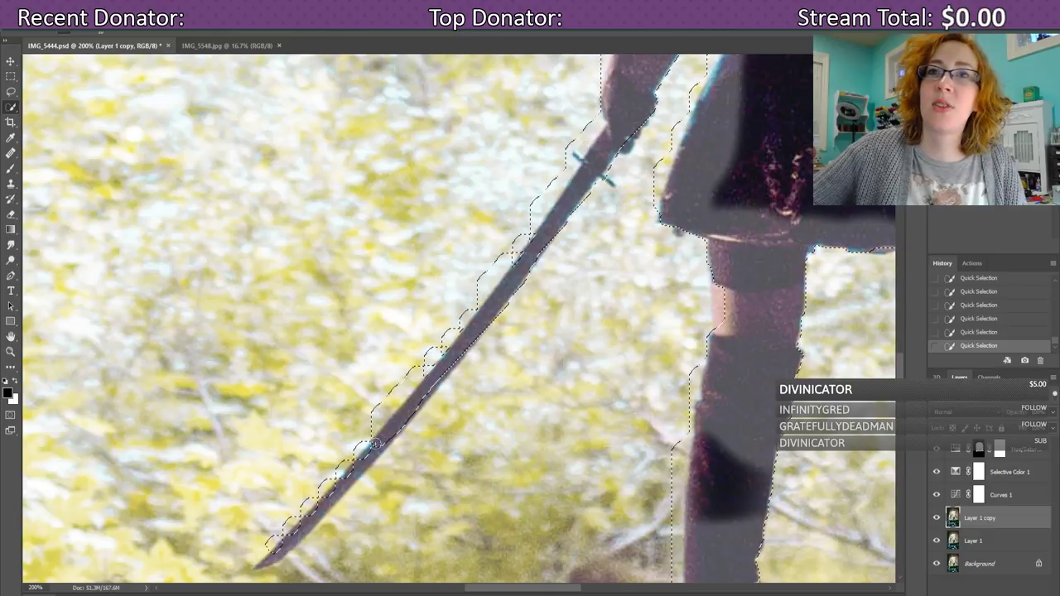
{"action": "left_click_drag", "start_coordinate": [374, 443], "coordinate": [307, 545]}
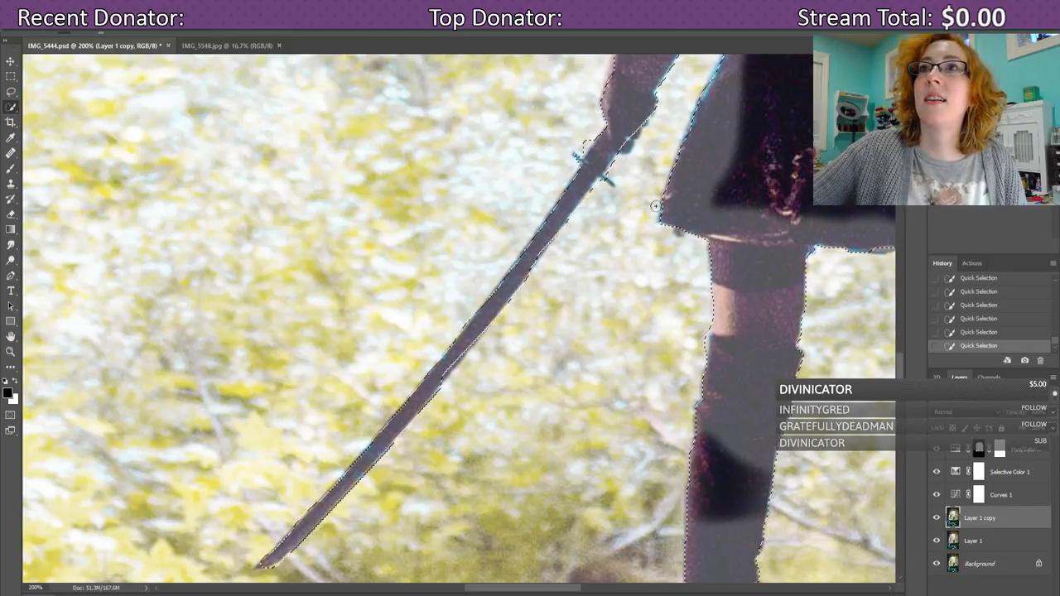
{"action": "scroll", "coordinate": [629, 503], "scroll_direction": "down", "scroll_amount": 4}
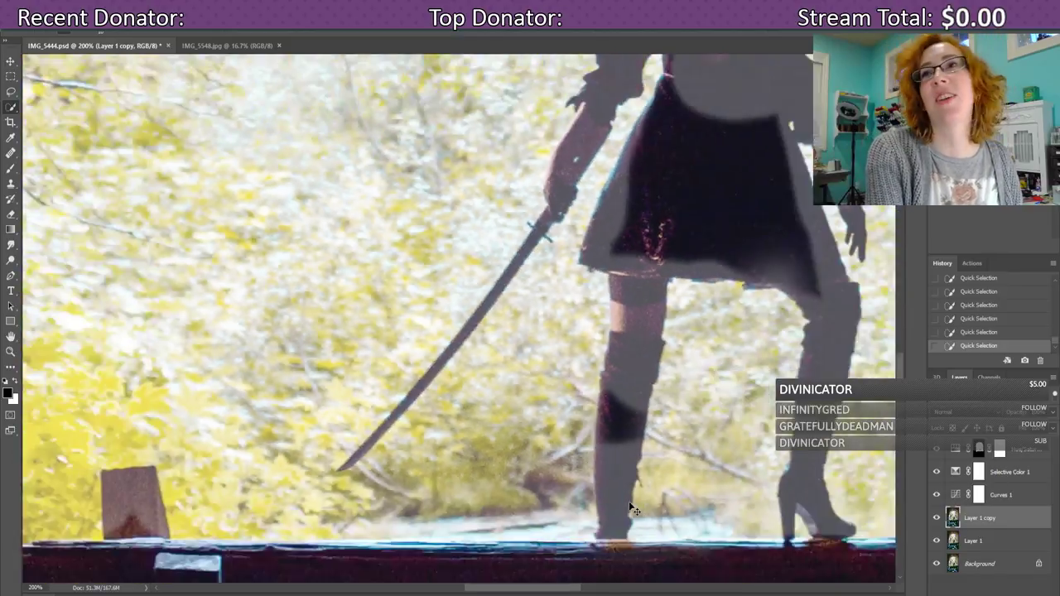
{"action": "scroll", "coordinate": [629, 506], "scroll_direction": "down", "scroll_amount": 1}
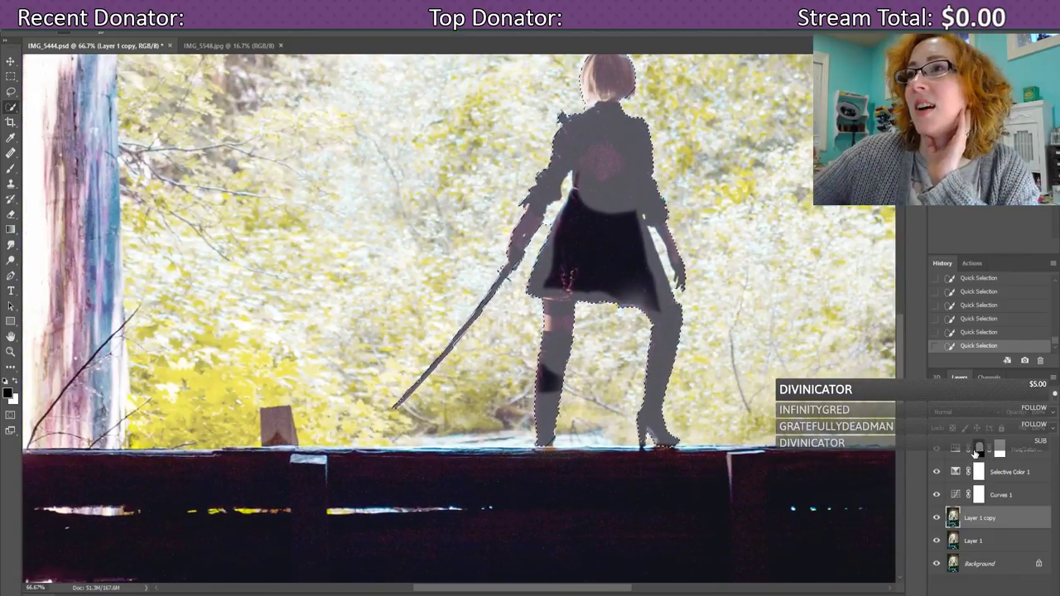
- Fill the figure selection on the Hue/Saturation 1 mask with black foreground color
{"action": "left_click", "coordinate": [980, 450]}
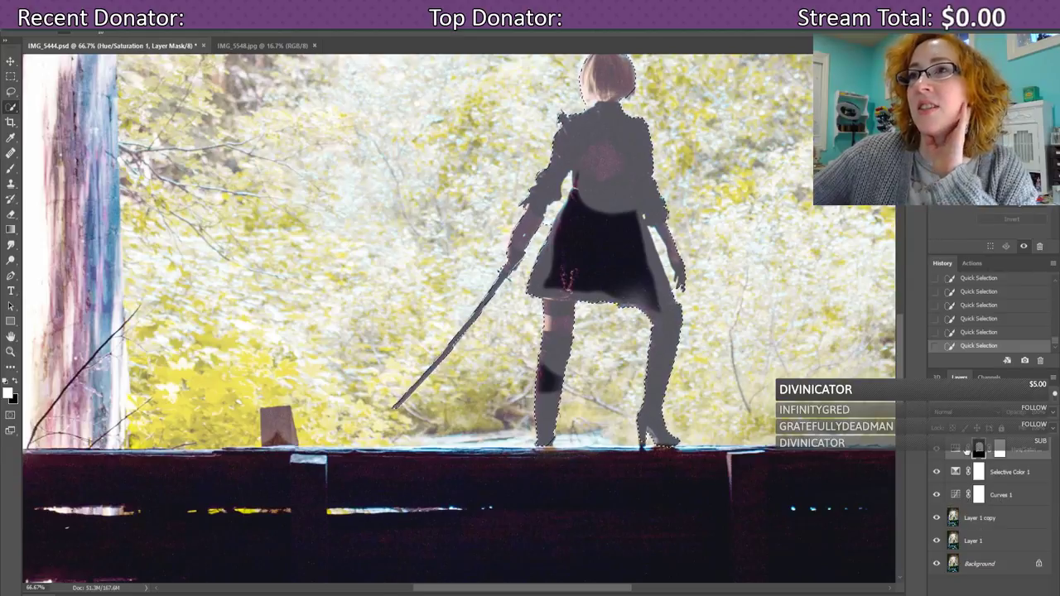
{"action": "left_click_drag", "start_coordinate": [899, 363], "coordinate": [904, 349]}
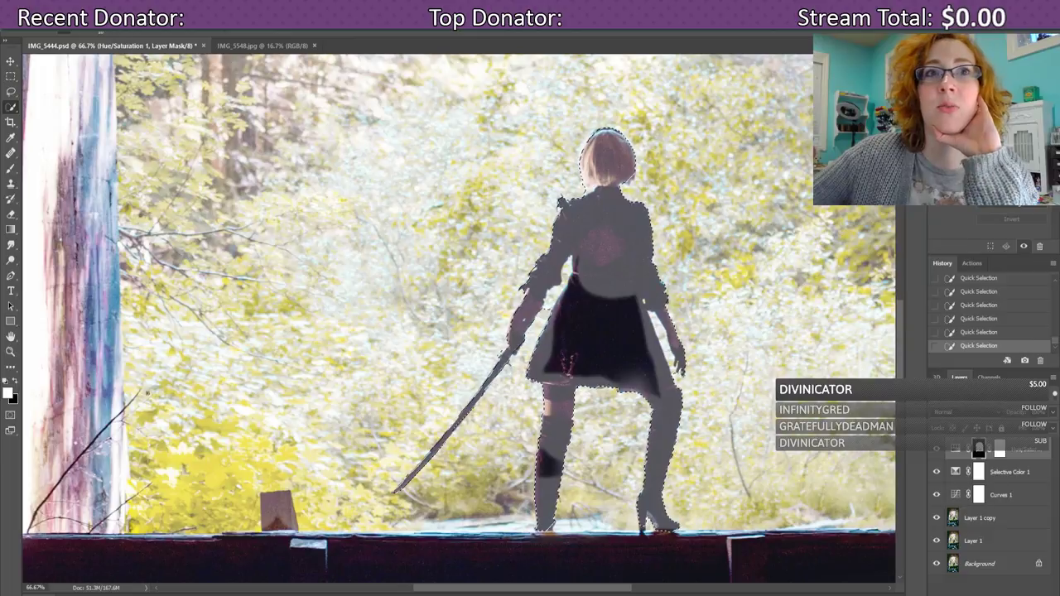
{"action": "left_click", "coordinate": [15, 384]}
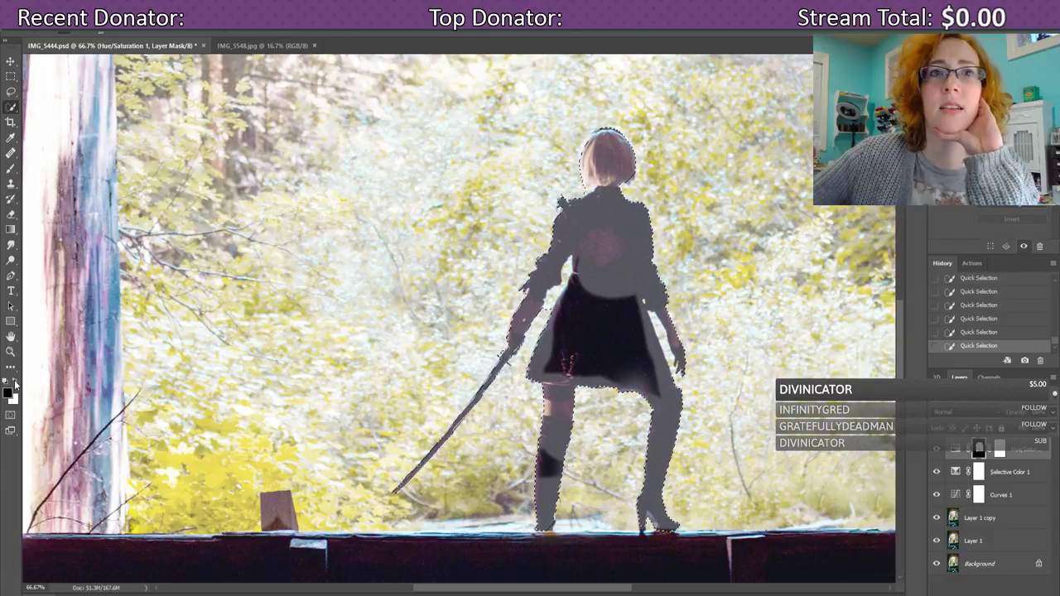
{"action": "left_click", "coordinate": [52, 22]}
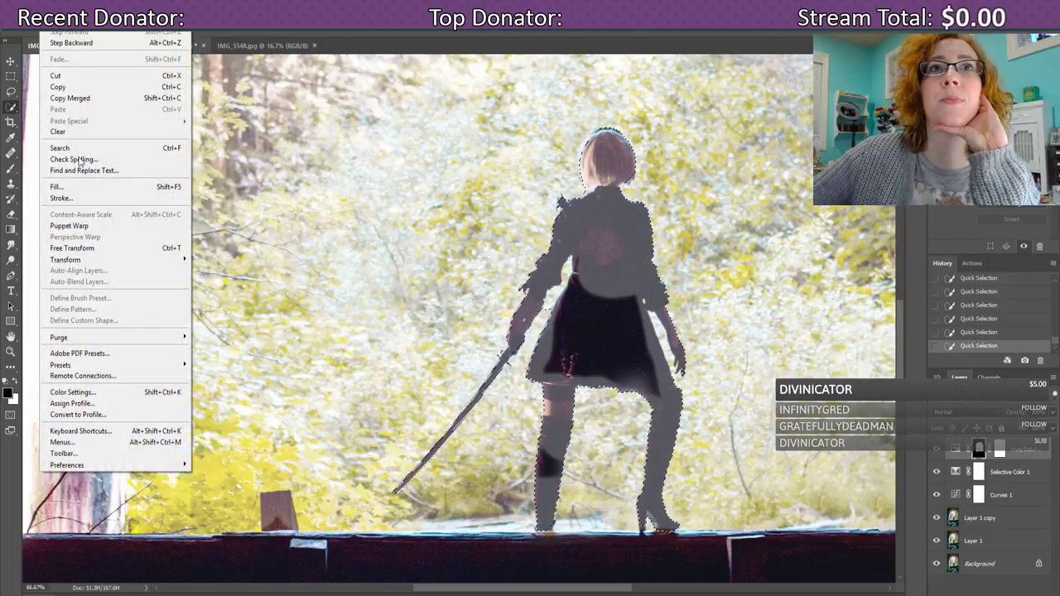
{"action": "left_click", "coordinate": [76, 187]}
{"action": "left_click", "coordinate": [510, 178]}
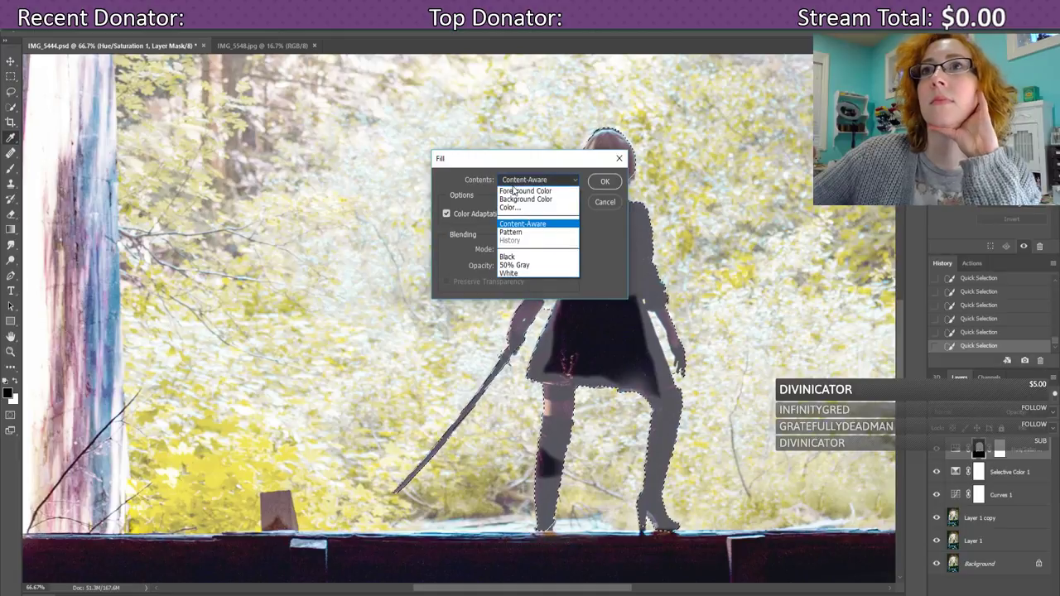
{"action": "left_click", "coordinate": [517, 192]}
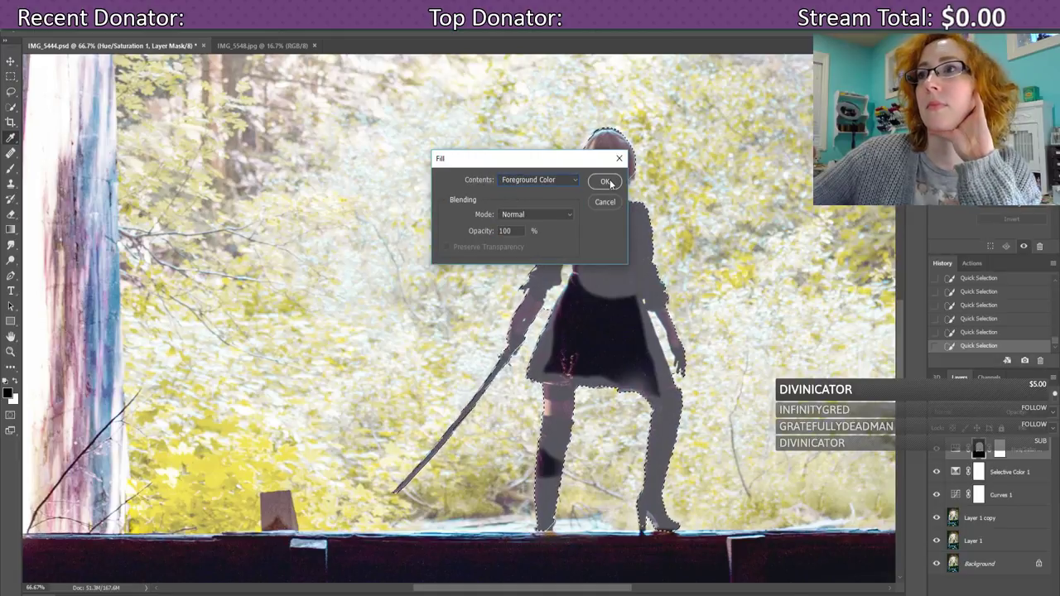
{"action": "left_click", "coordinate": [606, 181]}
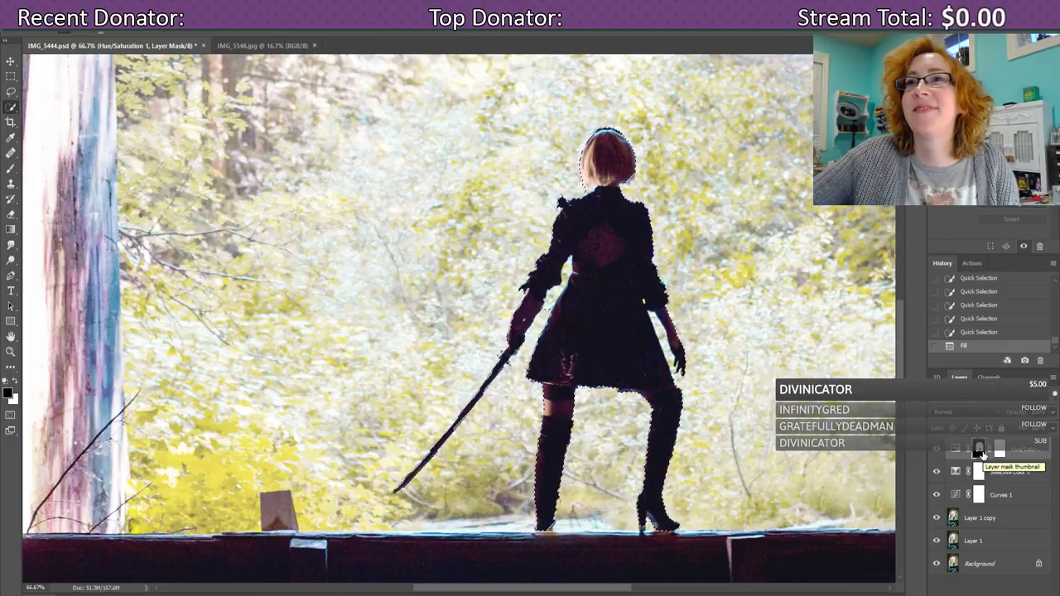
- Show the red mask overlay, deselect, pick a smaller Brush and zoom to 200%
{"action": "key", "text": "backslash"}
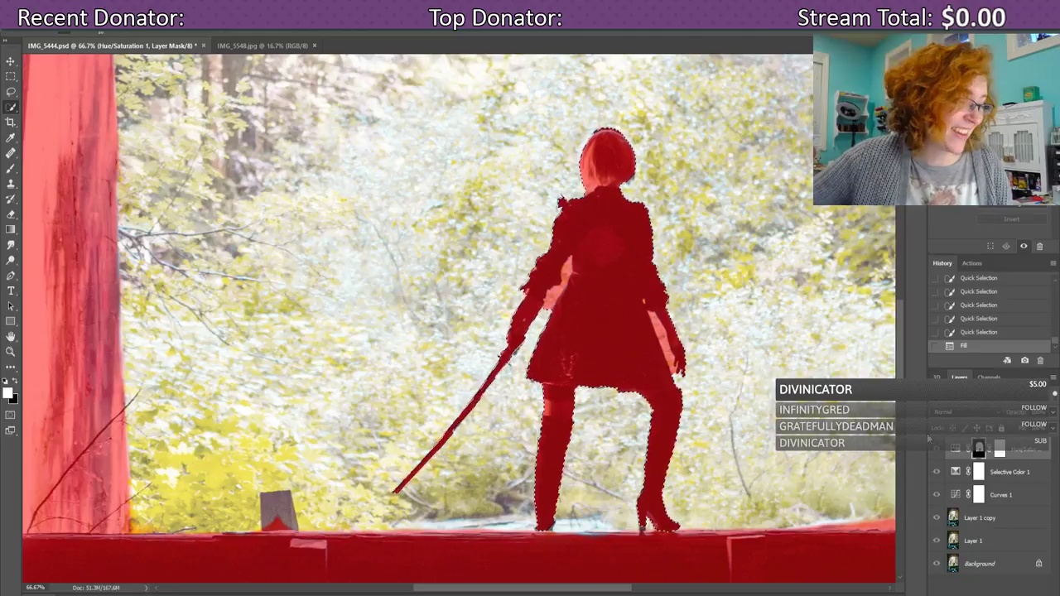
{"action": "key", "text": "ctrl+d"}
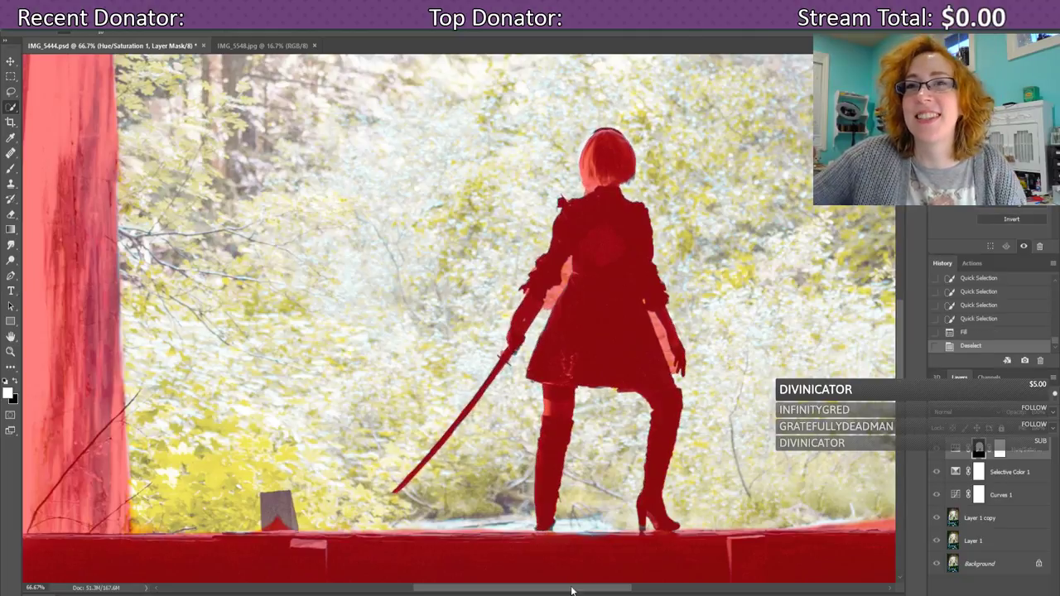
{"action": "left_click", "coordinate": [11, 168]}
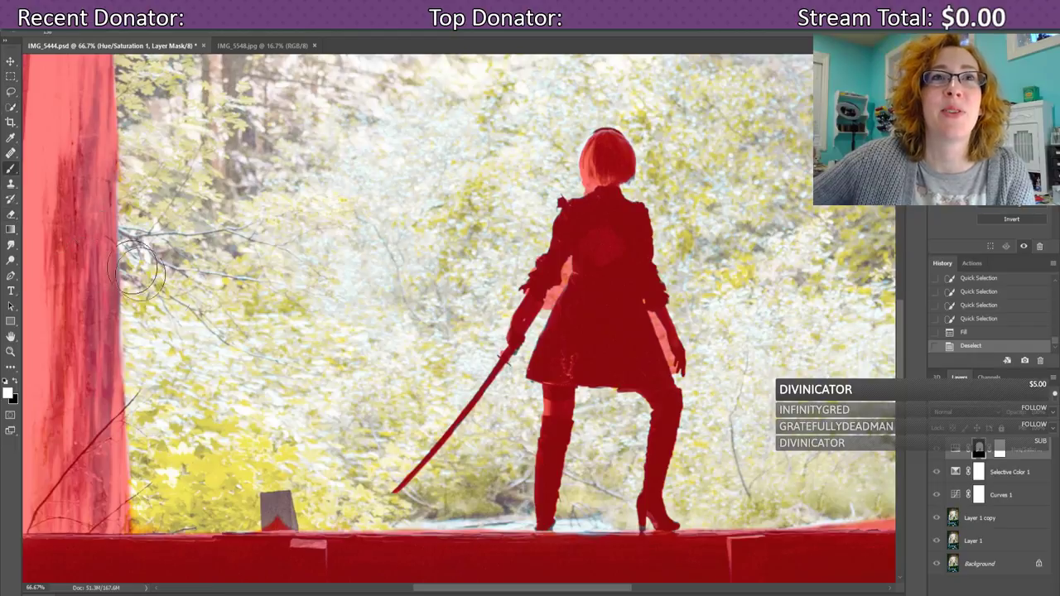
{"action": "key", "text": "bracketleft"}
{"action": "key", "text": "bracketleft"}
{"action": "key", "text": "bracketleft"}
{"action": "key", "text": "bracketleft"}
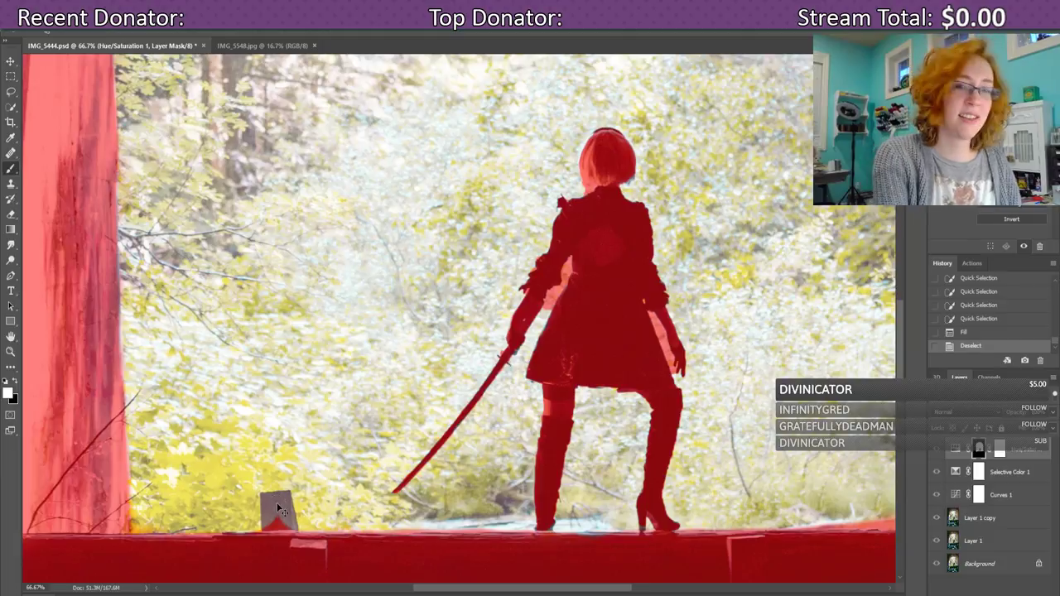
{"action": "key", "text": "ctrl+plus"}
{"action": "key", "text": "ctrl+plus"}
{"action": "scroll", "coordinate": [254, 509], "scroll_direction": "down", "scroll_amount": 2}
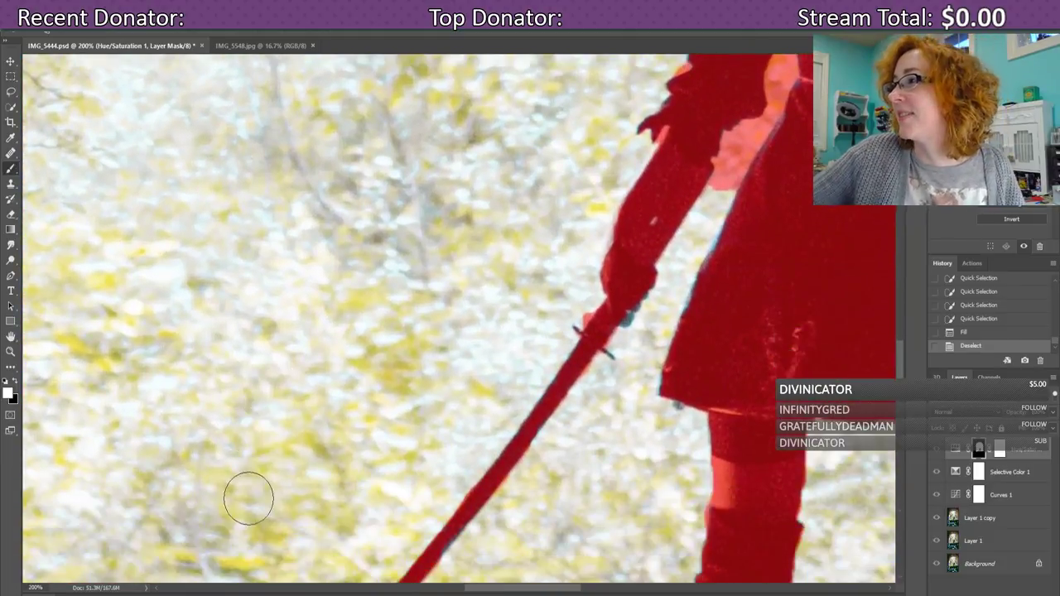
{"action": "scroll", "coordinate": [248, 497], "scroll_direction": "down", "scroll_amount": 12}
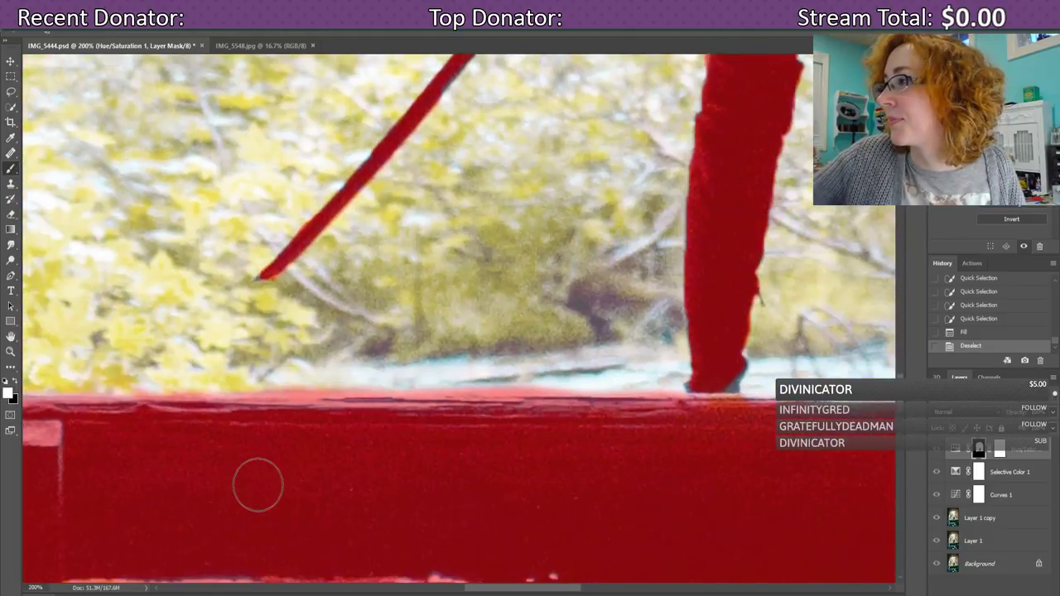
{"action": "scroll", "coordinate": [258, 484], "scroll_direction": "down", "scroll_amount": 2}
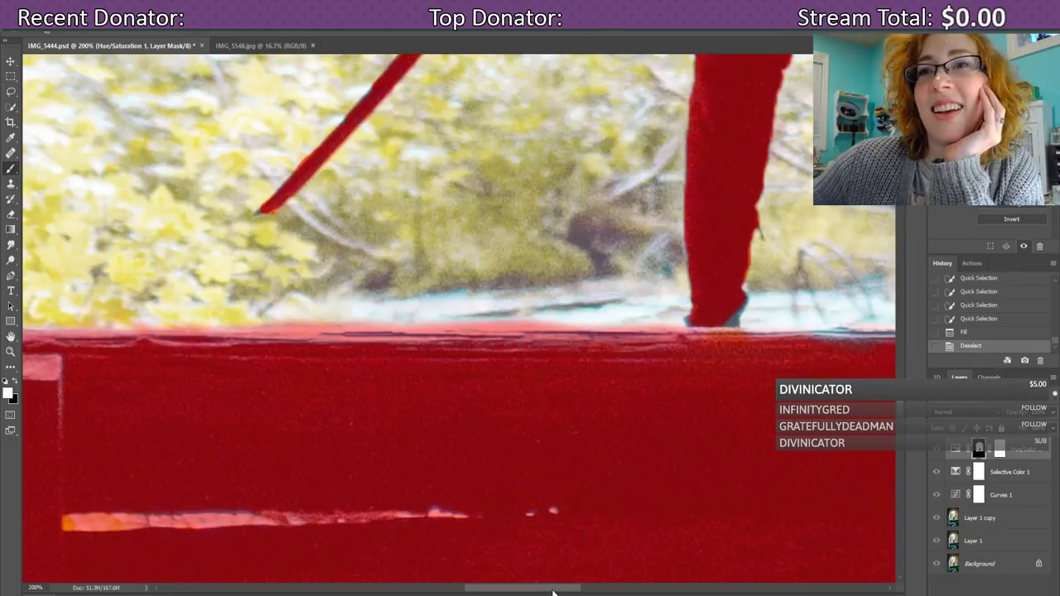
{"action": "left_click_drag", "start_coordinate": [553, 591], "coordinate": [500, 589]}
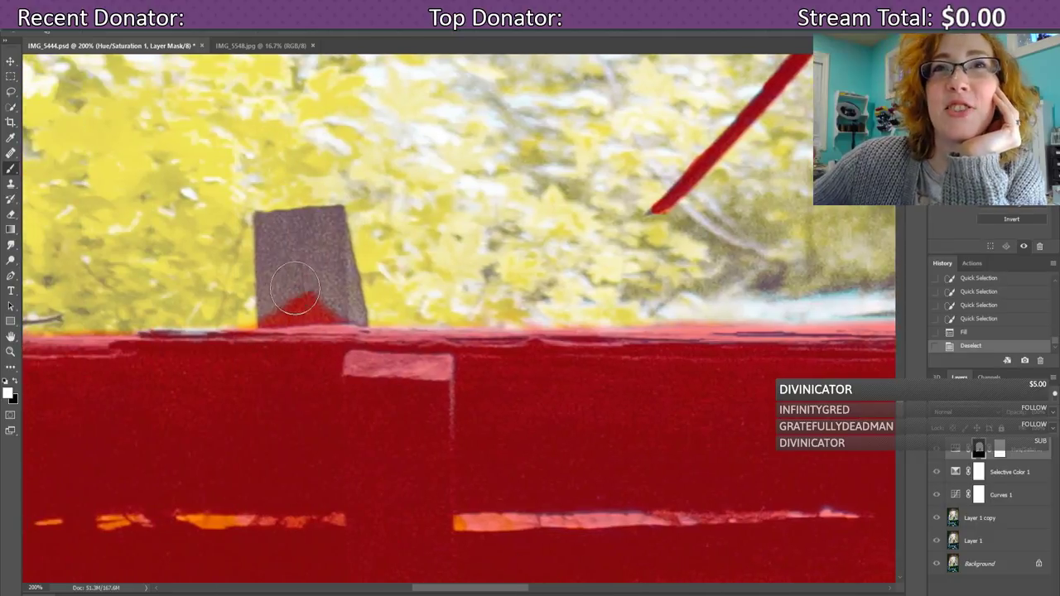
- Set the brush to 14 px and mask along the post's base and top edge
{"action": "mouse_move", "coordinate": [294, 285]}
{"action": "left_mouse_down"}
{"action": "mouse_move", "coordinate": [294, 309]}
{"action": "mouse_move", "coordinate": [303, 287]}
{"action": "mouse_move", "coordinate": [284, 295]}
{"action": "mouse_move", "coordinate": [280, 240]}
{"action": "mouse_move", "coordinate": [305, 236]}
{"action": "mouse_move", "coordinate": [344, 321]}
{"action": "mouse_move", "coordinate": [296, 293]}
{"action": "left_mouse_up"}
{"action": "key", "text": "x"}
{"action": "left_click", "coordinate": [59, 33]}
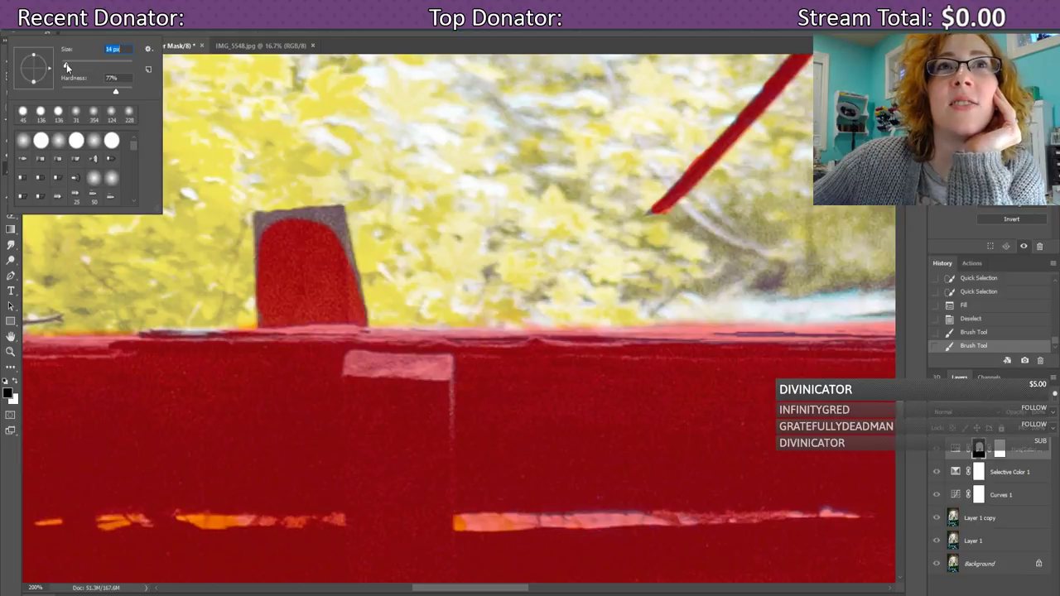
{"action": "left_click", "coordinate": [263, 232]}
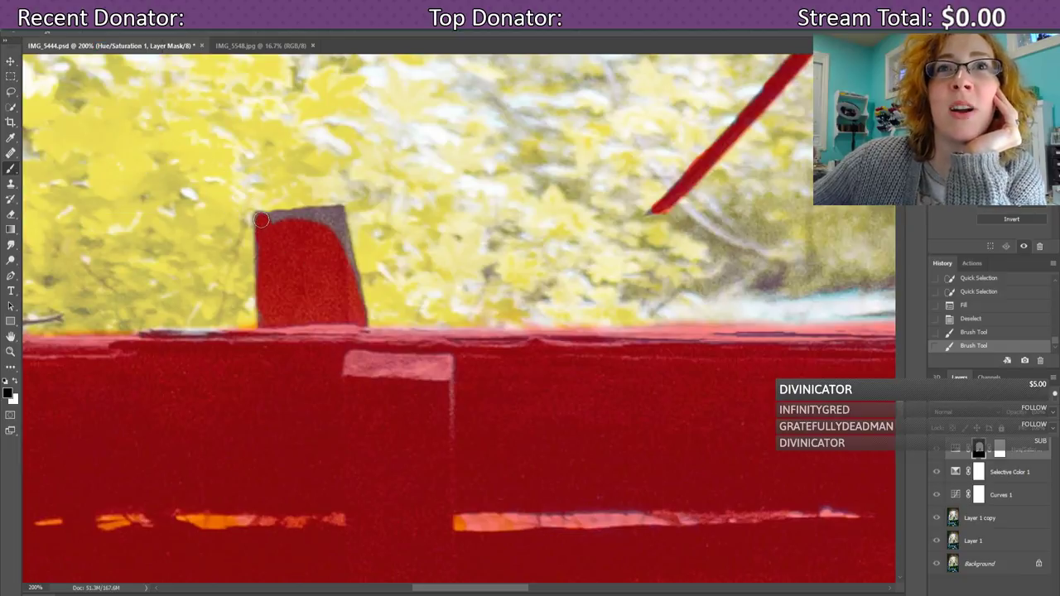
{"action": "mouse_move", "coordinate": [260, 219]}
{"action": "left_mouse_down"}
{"action": "mouse_move", "coordinate": [337, 214]}
{"action": "mouse_move", "coordinate": [360, 333]}
{"action": "left_mouse_up"}
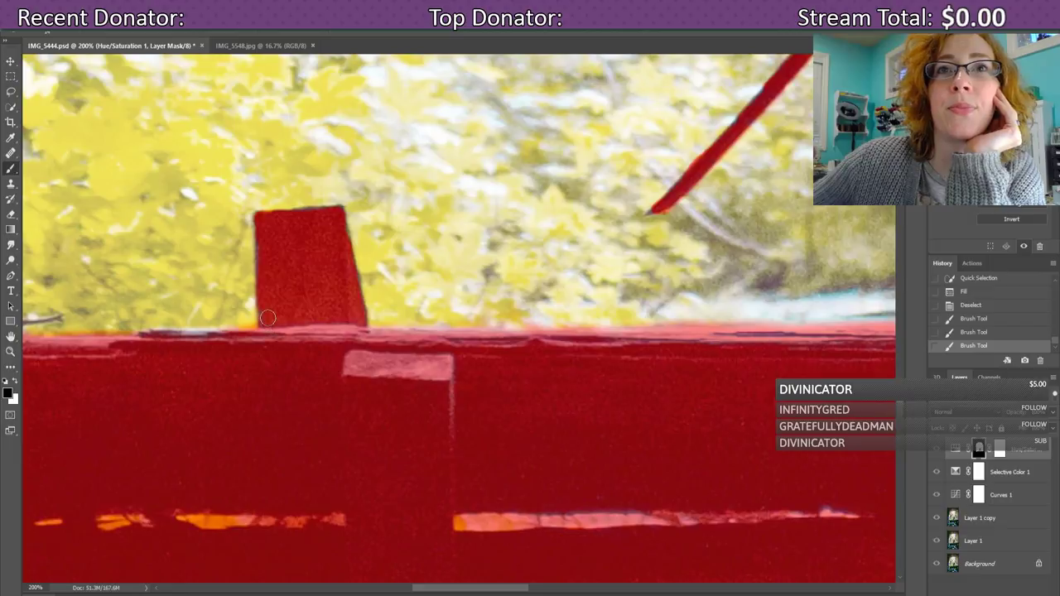
{"action": "left_click_drag", "start_coordinate": [268, 318], "coordinate": [262, 232]}
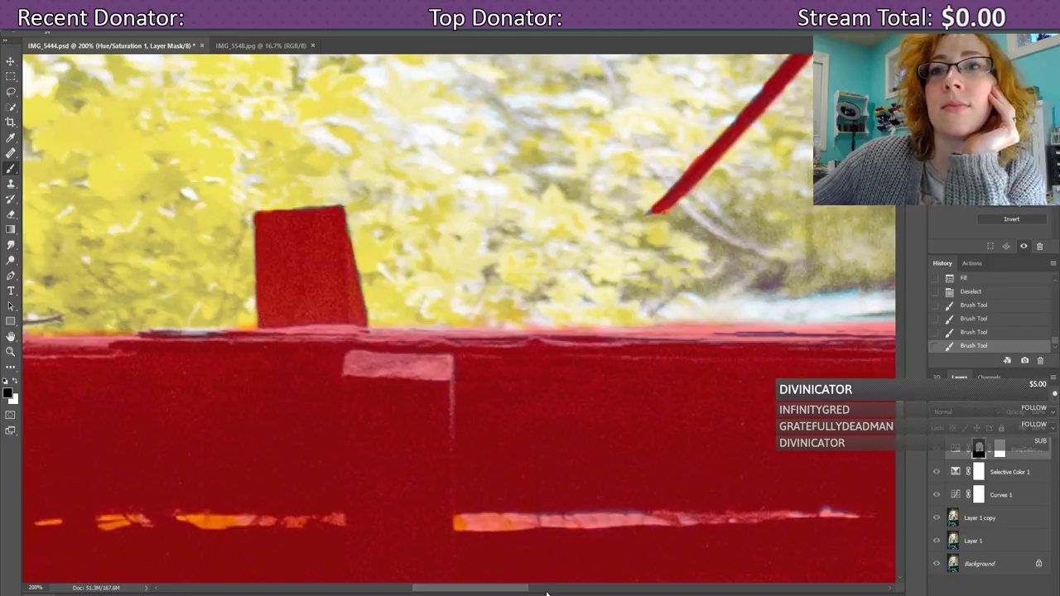
{"action": "left_click_drag", "start_coordinate": [522, 589], "coordinate": [590, 591]}
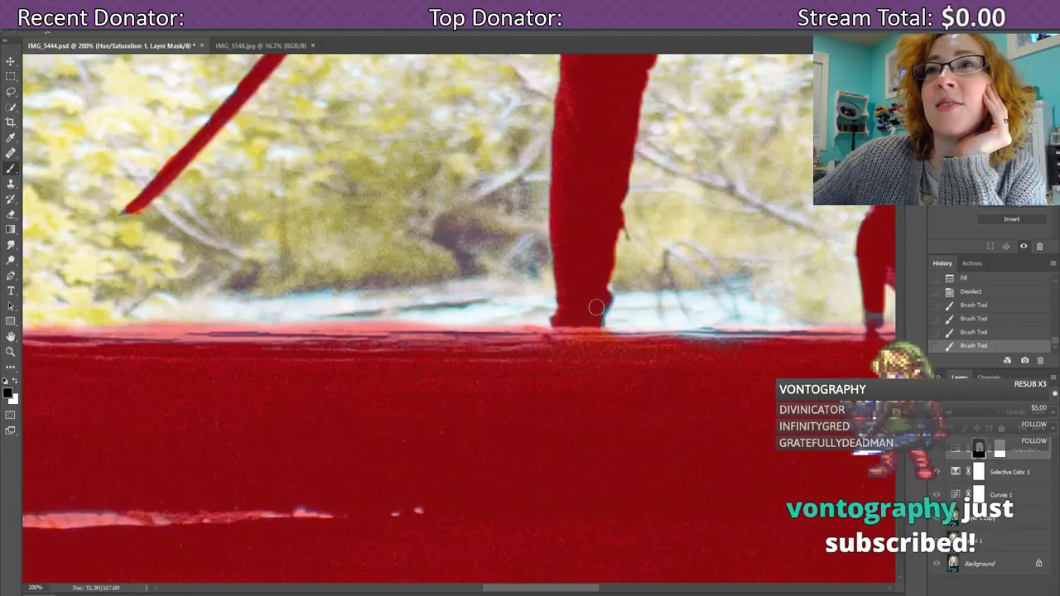
- Extend the mask along the railing's top edge and touch up near the post
{"action": "left_click_drag", "start_coordinate": [580, 315], "coordinate": [584, 331]}
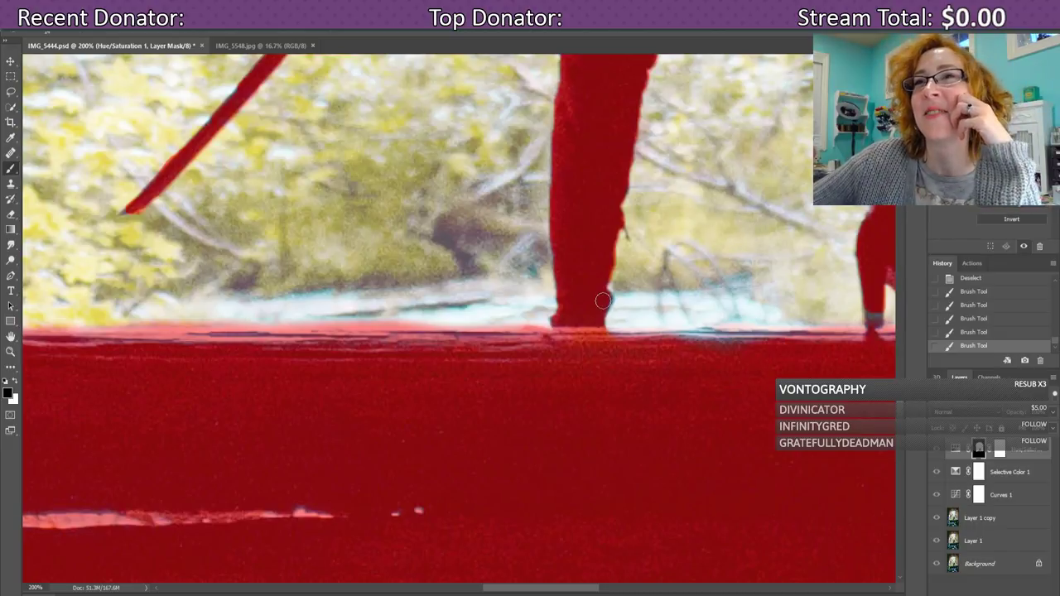
{"action": "left_click_drag", "start_coordinate": [604, 299], "coordinate": [603, 281]}
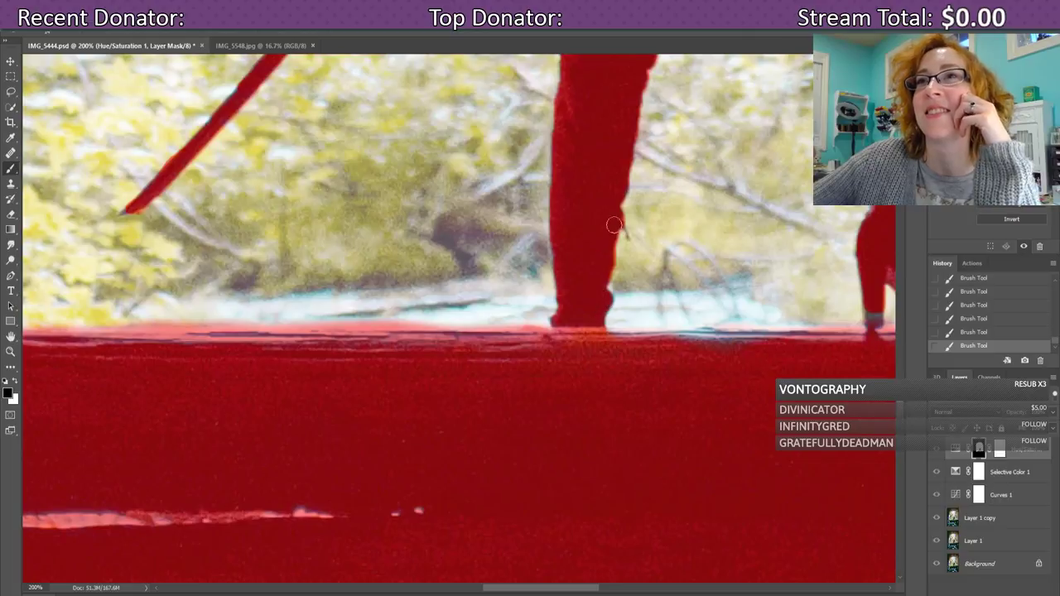
{"action": "scroll", "coordinate": [745, 314], "scroll_direction": "up", "scroll_amount": 1}
{"action": "left_click_drag", "start_coordinate": [875, 339], "coordinate": [873, 353]}
{"action": "mouse_move", "coordinate": [689, 361]}
{"action": "left_mouse_down"}
{"action": "mouse_move", "coordinate": [679, 356]}
{"action": "mouse_move", "coordinate": [802, 357]}
{"action": "left_mouse_up"}
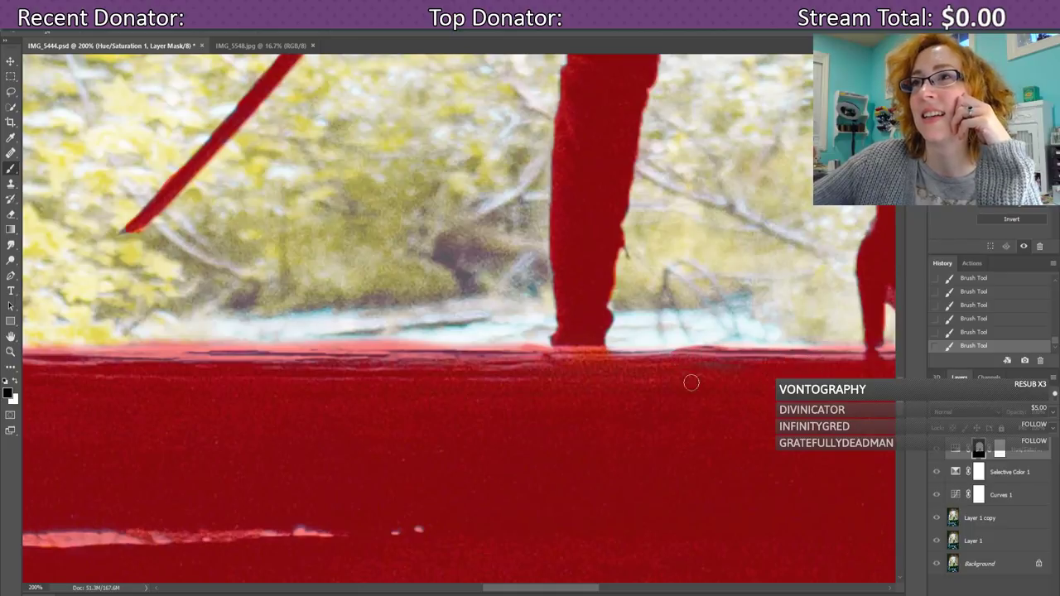
{"action": "left_click_drag", "start_coordinate": [603, 356], "coordinate": [679, 356]}
{"action": "scroll", "coordinate": [508, 378], "scroll_direction": "up", "scroll_amount": 4}
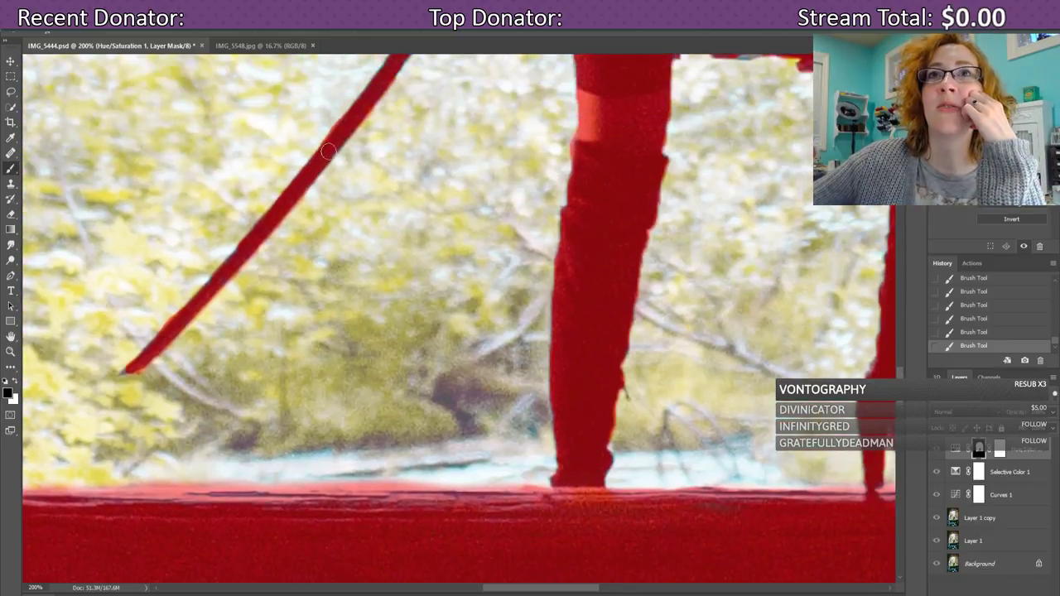
- Paint white over the pink mask patch beside the staff
{"action": "scroll", "coordinate": [411, 410], "scroll_direction": "up", "scroll_amount": 4}
{"action": "scroll", "coordinate": [410, 410], "scroll_direction": "up", "scroll_amount": 1}
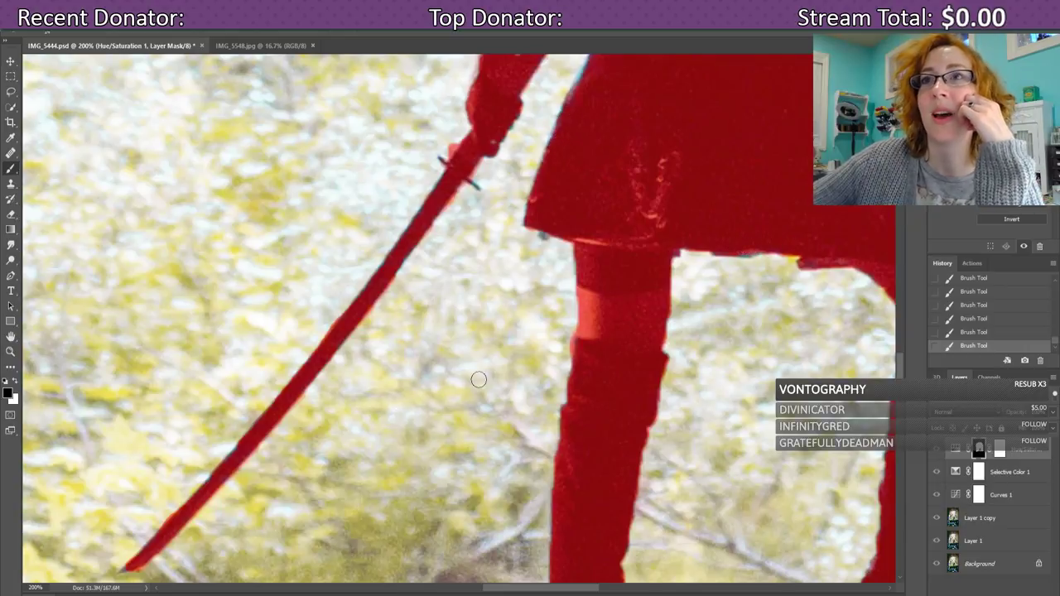
{"action": "left_click", "coordinate": [12, 381]}
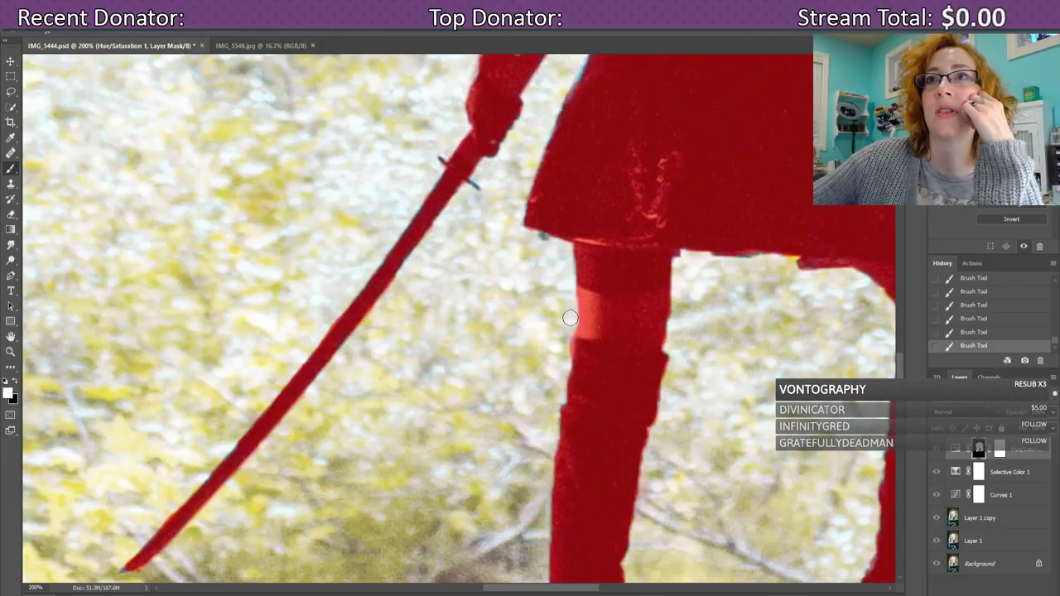
{"action": "scroll", "coordinate": [571, 364], "scroll_direction": "up", "scroll_amount": 5}
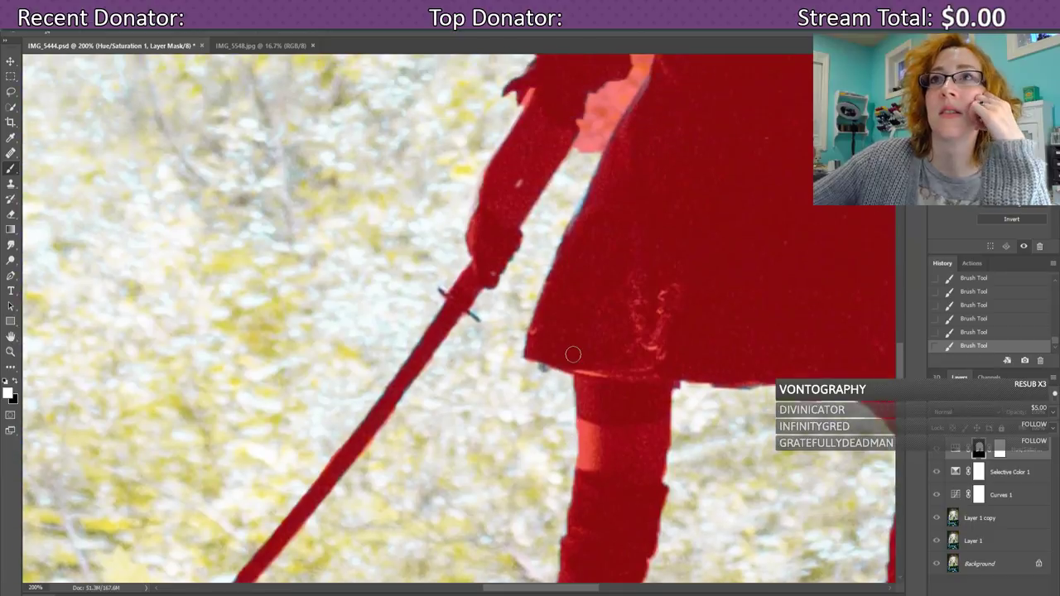
{"action": "scroll", "coordinate": [578, 377], "scroll_direction": "up", "scroll_amount": 1}
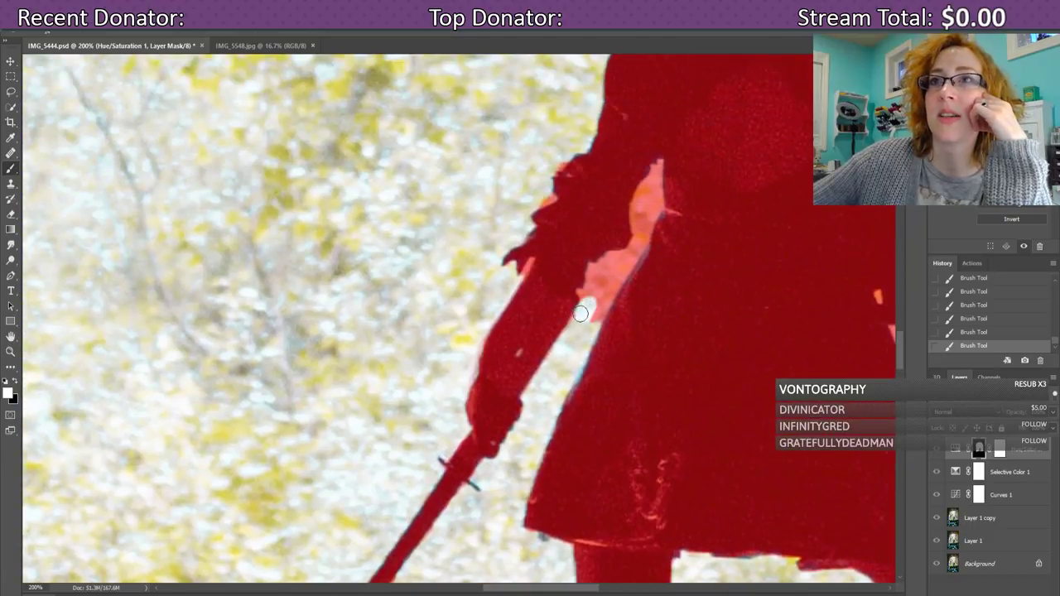
{"action": "mouse_move", "coordinate": [585, 303]}
{"action": "left_mouse_down"}
{"action": "mouse_move", "coordinate": [592, 330]}
{"action": "mouse_move", "coordinate": [623, 263]}
{"action": "mouse_move", "coordinate": [612, 260]}
{"action": "mouse_move", "coordinate": [595, 299]}
{"action": "mouse_move", "coordinate": [594, 271]}
{"action": "mouse_move", "coordinate": [596, 282]}
{"action": "mouse_move", "coordinate": [605, 266]}
{"action": "mouse_move", "coordinate": [628, 264]}
{"action": "mouse_move", "coordinate": [644, 193]}
{"action": "mouse_move", "coordinate": [643, 236]}
{"action": "mouse_move", "coordinate": [653, 210]}
{"action": "mouse_move", "coordinate": [649, 186]}
{"action": "mouse_move", "coordinate": [644, 195]}
{"action": "mouse_move", "coordinate": [655, 171]}
{"action": "left_mouse_up"}
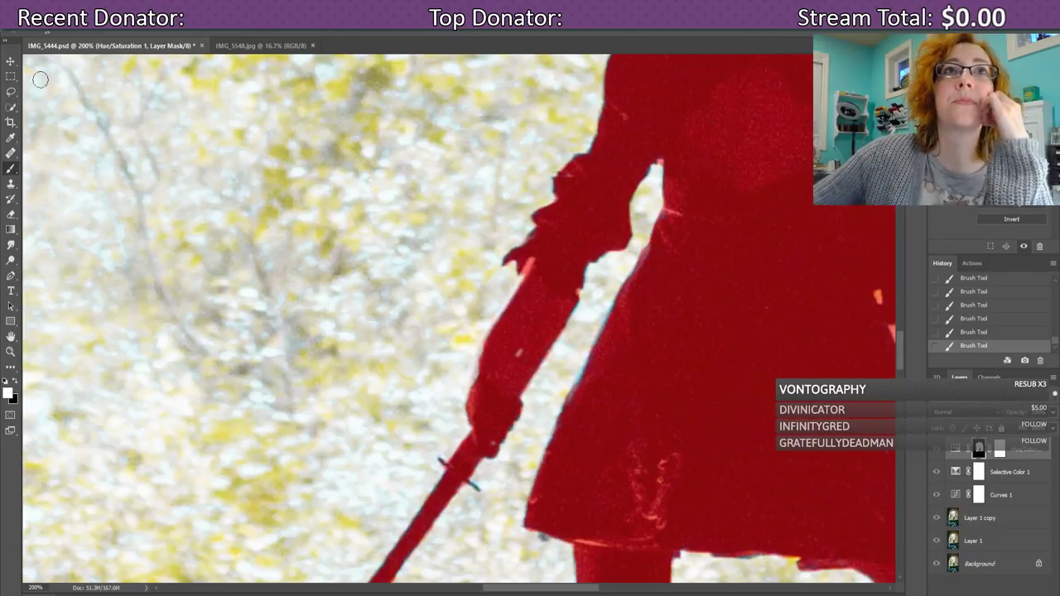
- Resize the brush and clear a small patch of mask at the neck
{"action": "left_click", "coordinate": [57, 29]}
{"action": "left_click", "coordinate": [57, 29]}
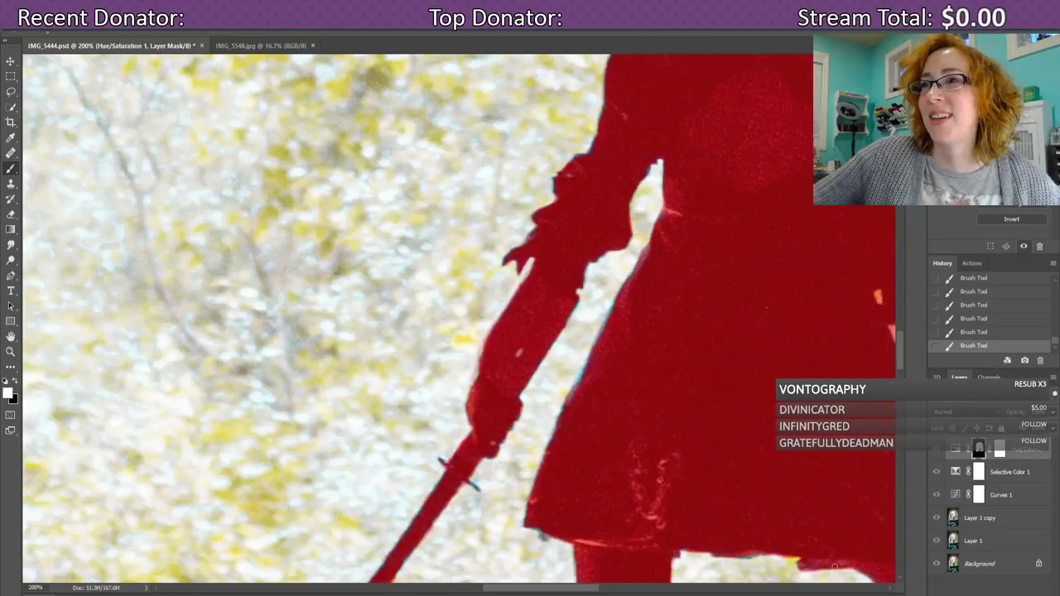
{"action": "scroll", "coordinate": [766, 568], "scroll_direction": "up", "scroll_amount": 6}
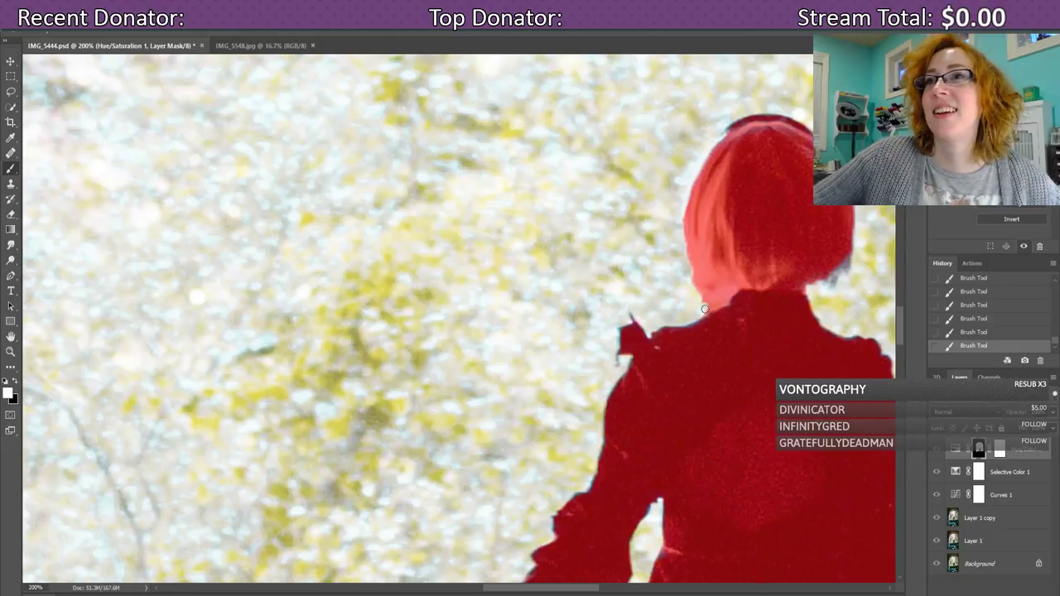
{"action": "mouse_move", "coordinate": [705, 308]}
{"action": "left_mouse_down"}
{"action": "mouse_move", "coordinate": [707, 298]}
{"action": "mouse_move", "coordinate": [702, 313]}
{"action": "mouse_move", "coordinate": [718, 303]}
{"action": "mouse_move", "coordinate": [701, 289]}
{"action": "mouse_move", "coordinate": [726, 291]}
{"action": "mouse_move", "coordinate": [724, 299]}
{"action": "mouse_move", "coordinate": [733, 286]}
{"action": "mouse_move", "coordinate": [807, 290]}
{"action": "mouse_move", "coordinate": [837, 324]}
{"action": "left_mouse_up"}
{"action": "scroll", "coordinate": [584, 564], "scroll_direction": "left", "scroll_amount": 5}
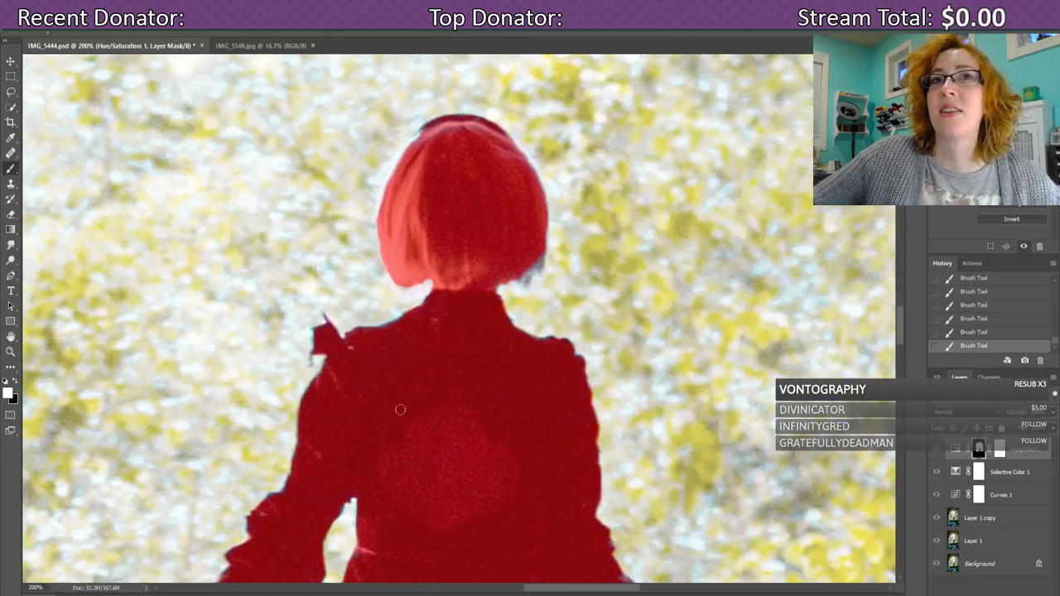
- Clear the mask along the skirt's right edge and refine the gap beside it
{"action": "left_click", "coordinate": [19, 383]}
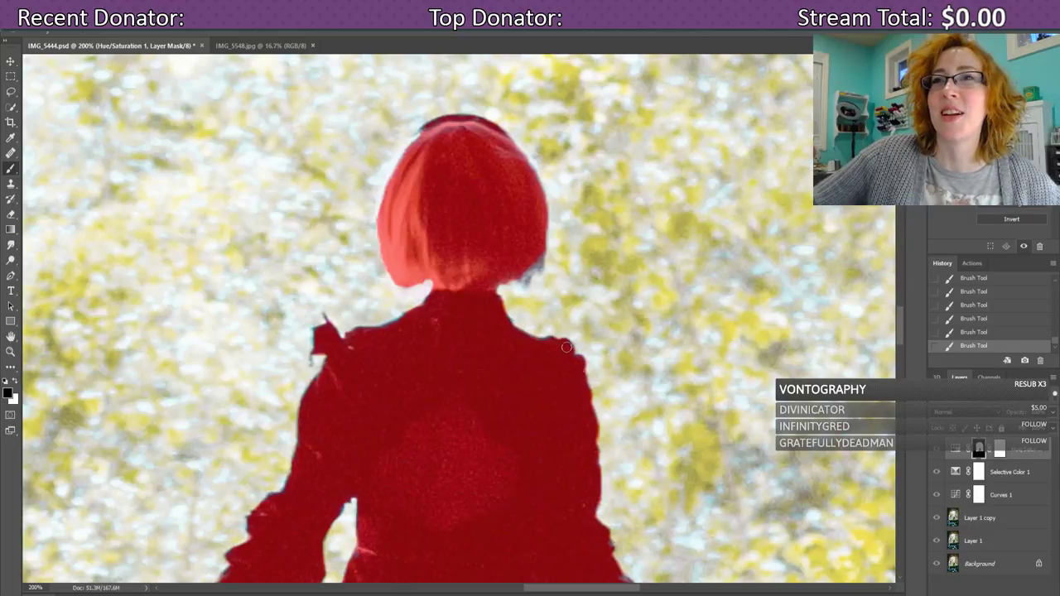
{"action": "scroll", "coordinate": [505, 323], "scroll_direction": "down", "scroll_amount": 5}
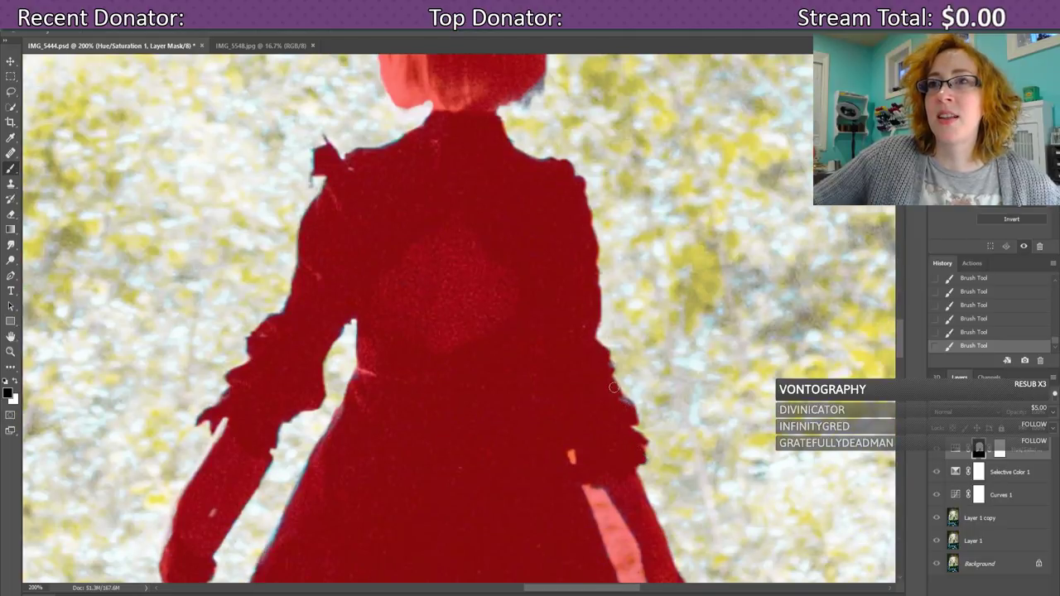
{"action": "scroll", "coordinate": [554, 356], "scroll_direction": "down", "scroll_amount": 6}
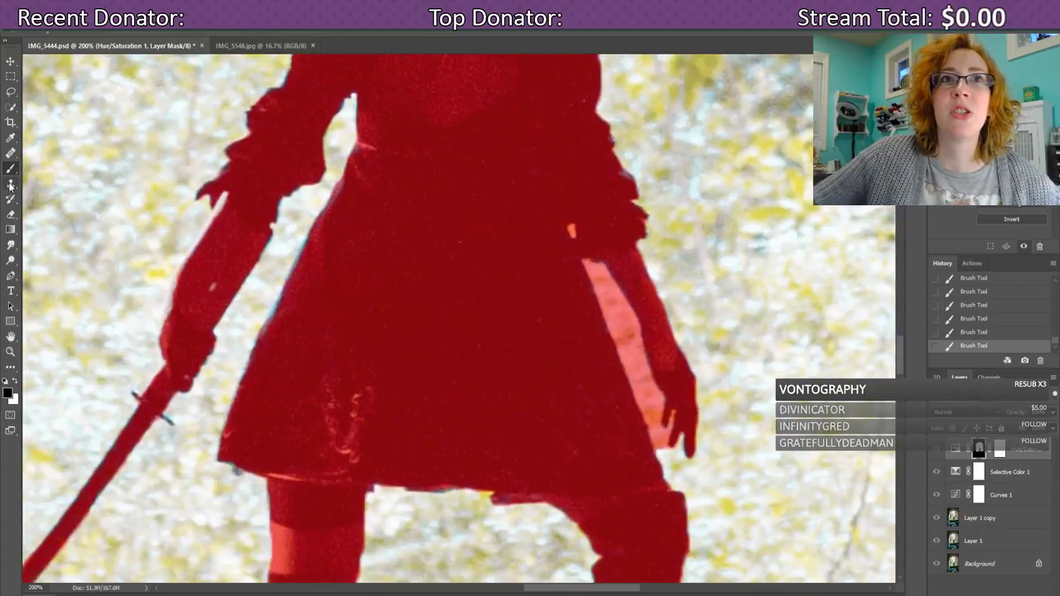
{"action": "left_click", "coordinate": [16, 381]}
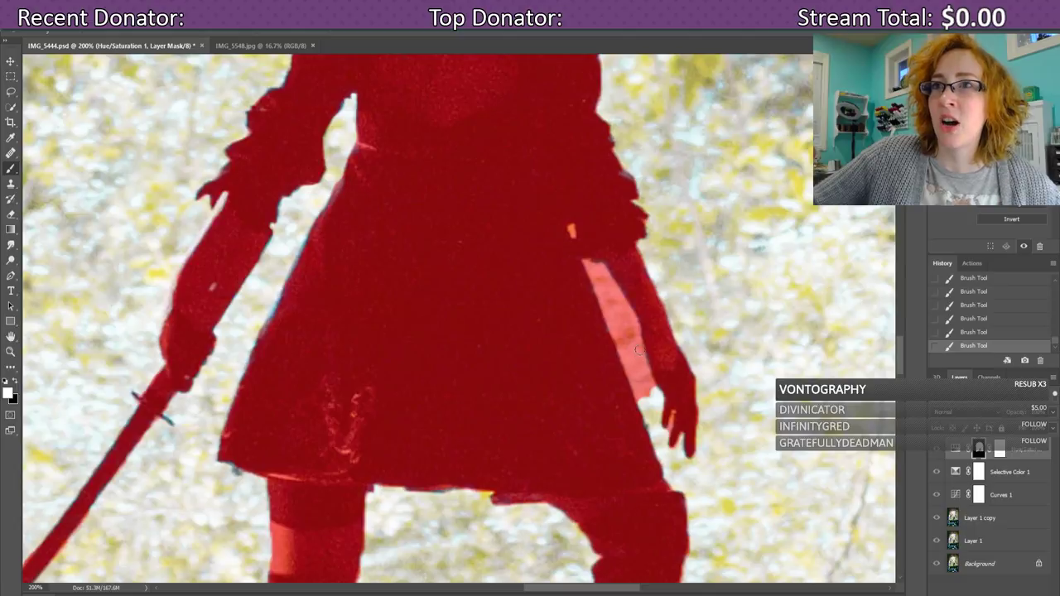
{"action": "mouse_move", "coordinate": [639, 350]}
{"action": "left_mouse_down"}
{"action": "mouse_move", "coordinate": [652, 387]}
{"action": "mouse_move", "coordinate": [623, 352]}
{"action": "mouse_move", "coordinate": [641, 409]}
{"action": "left_mouse_up"}
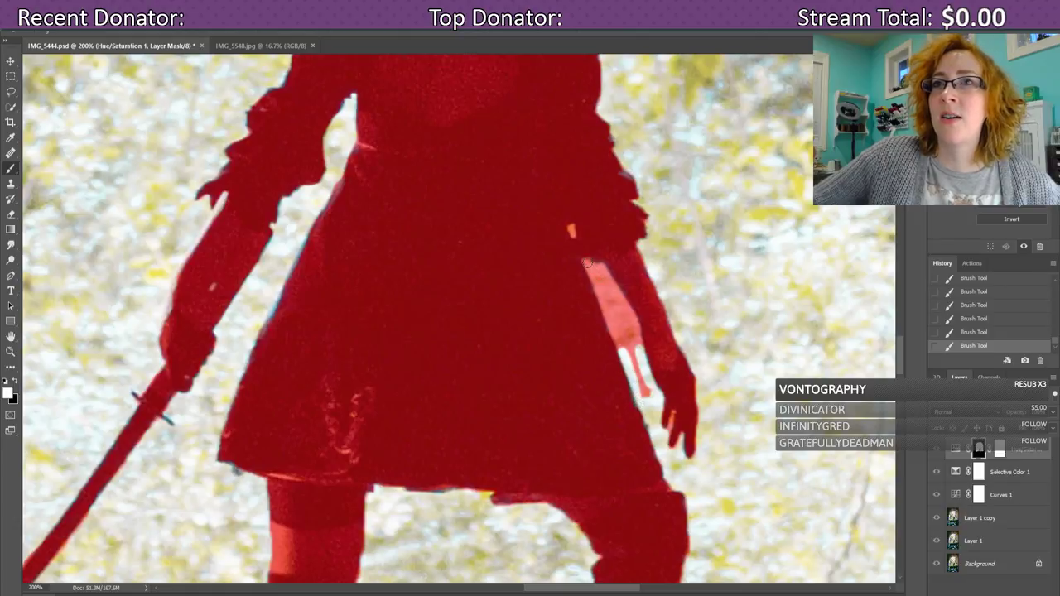
{"action": "left_click_drag", "start_coordinate": [586, 262], "coordinate": [618, 339]}
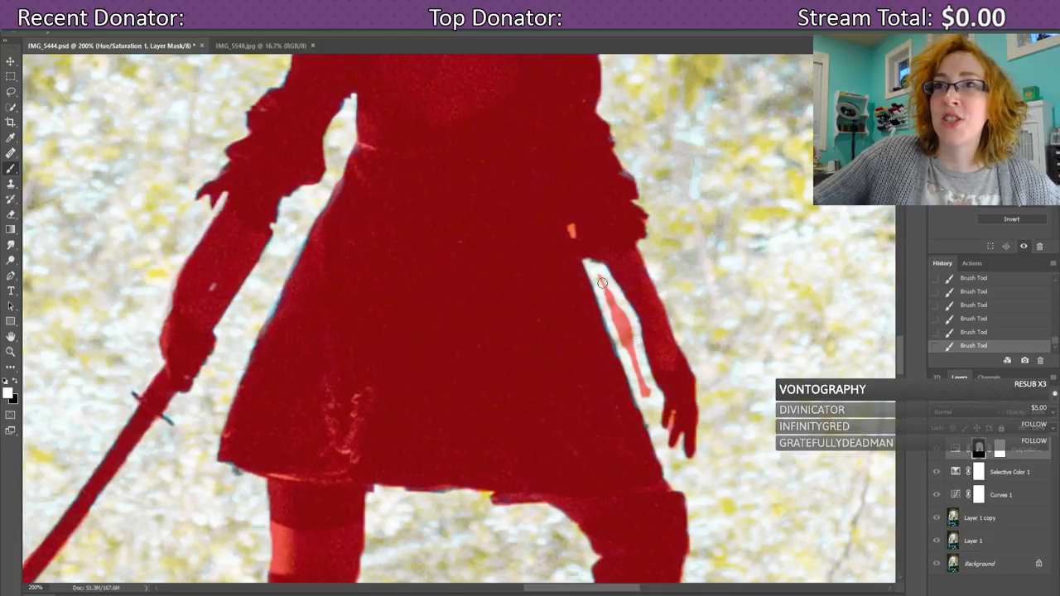
{"action": "mouse_move", "coordinate": [599, 277]}
{"action": "left_mouse_down"}
{"action": "mouse_move", "coordinate": [629, 336]}
{"action": "mouse_move", "coordinate": [628, 320]}
{"action": "mouse_move", "coordinate": [609, 305]}
{"action": "mouse_move", "coordinate": [640, 374]}
{"action": "left_mouse_up"}
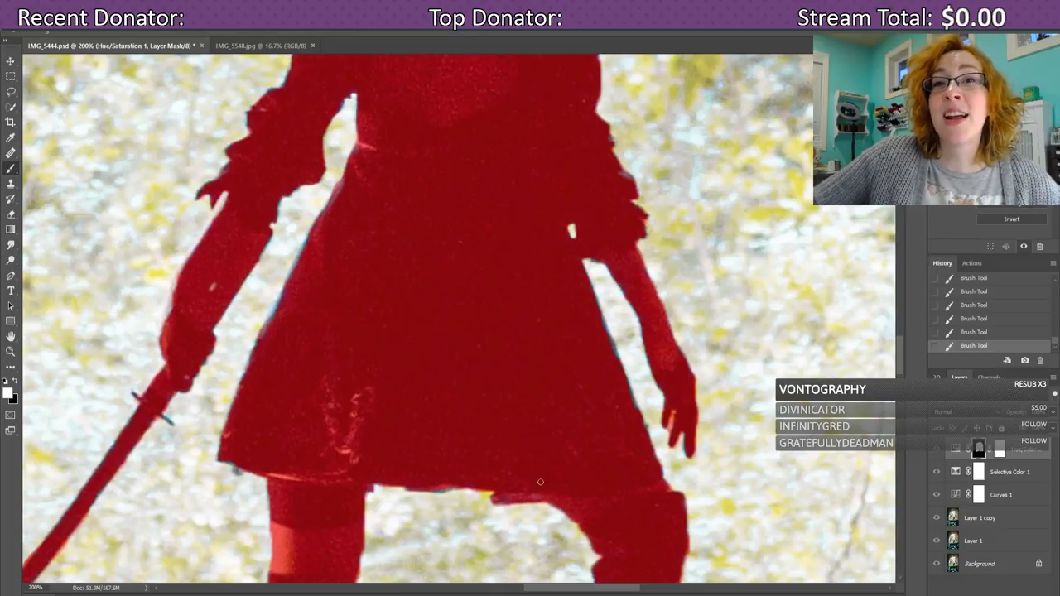
{"action": "scroll", "coordinate": [290, 425], "scroll_direction": "down", "scroll_amount": 5}
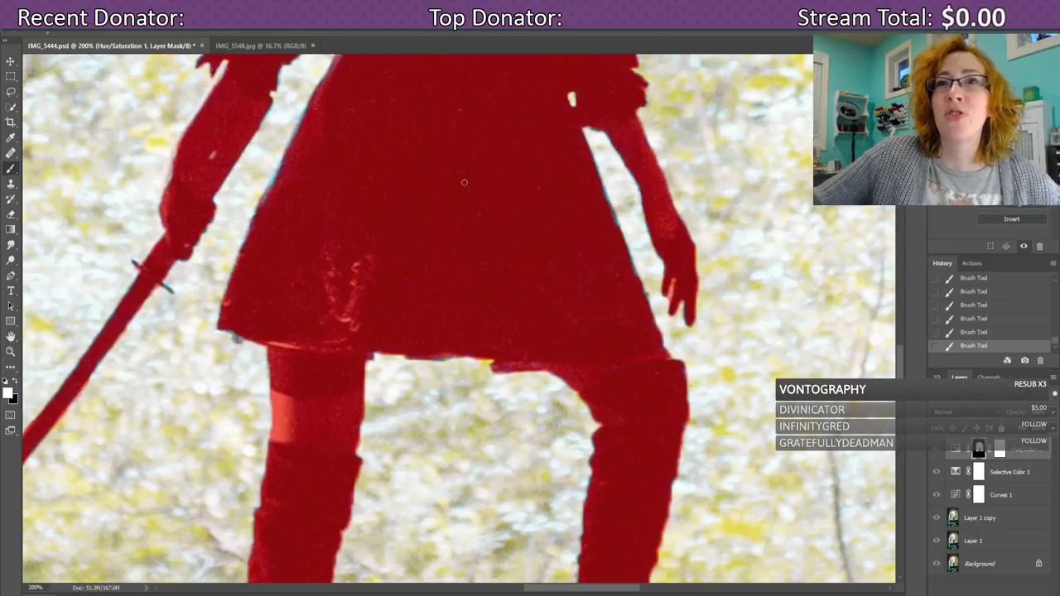
{"action": "key", "text": "ctrl+minus"}
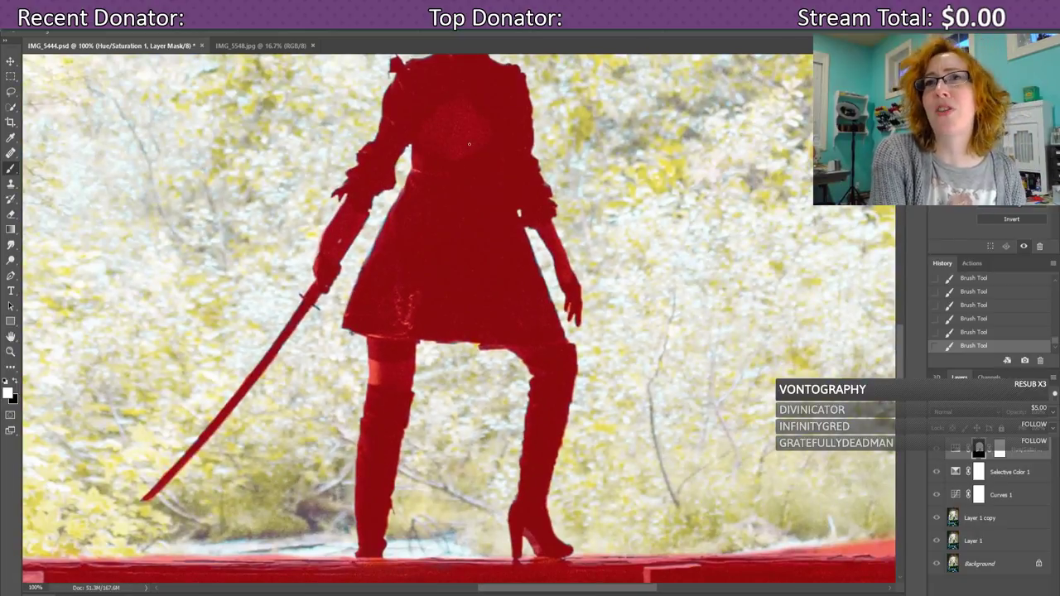
- Paint black on the mask to close the leftover gap at the hair edge, then fit the photo on screen
{"action": "scroll", "coordinate": [469, 144], "scroll_direction": "up", "scroll_amount": 6}
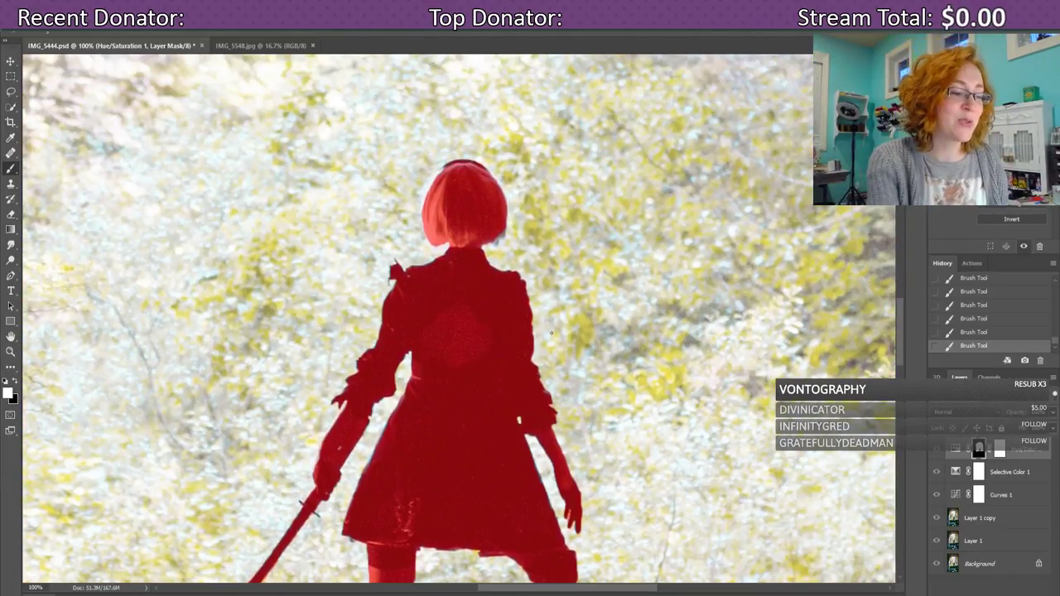
{"action": "key", "text": "ctrl+plus"}
{"action": "key", "text": "ctrl+plus"}
{"action": "scroll", "coordinate": [654, 338], "scroll_direction": "up", "scroll_amount": 6}
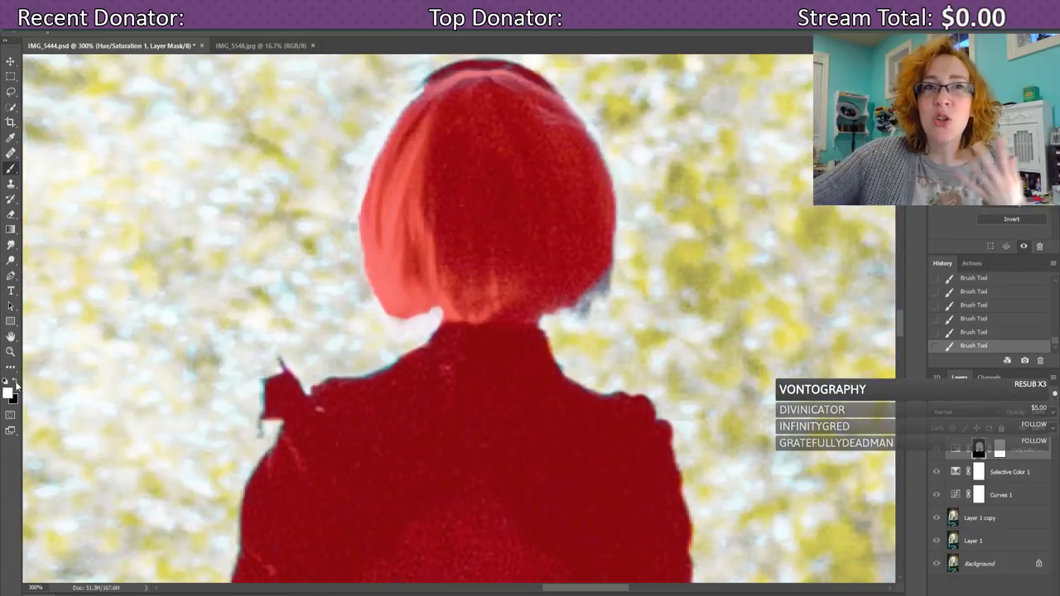
{"action": "left_click", "coordinate": [16, 383]}
{"action": "mouse_move", "coordinate": [586, 292]}
{"action": "left_mouse_down"}
{"action": "mouse_move", "coordinate": [569, 304]}
{"action": "mouse_move", "coordinate": [581, 312]}
{"action": "mouse_move", "coordinate": [586, 291]}
{"action": "mouse_move", "coordinate": [604, 288]}
{"action": "mouse_move", "coordinate": [605, 267]}
{"action": "mouse_move", "coordinate": [585, 258]}
{"action": "left_mouse_up"}
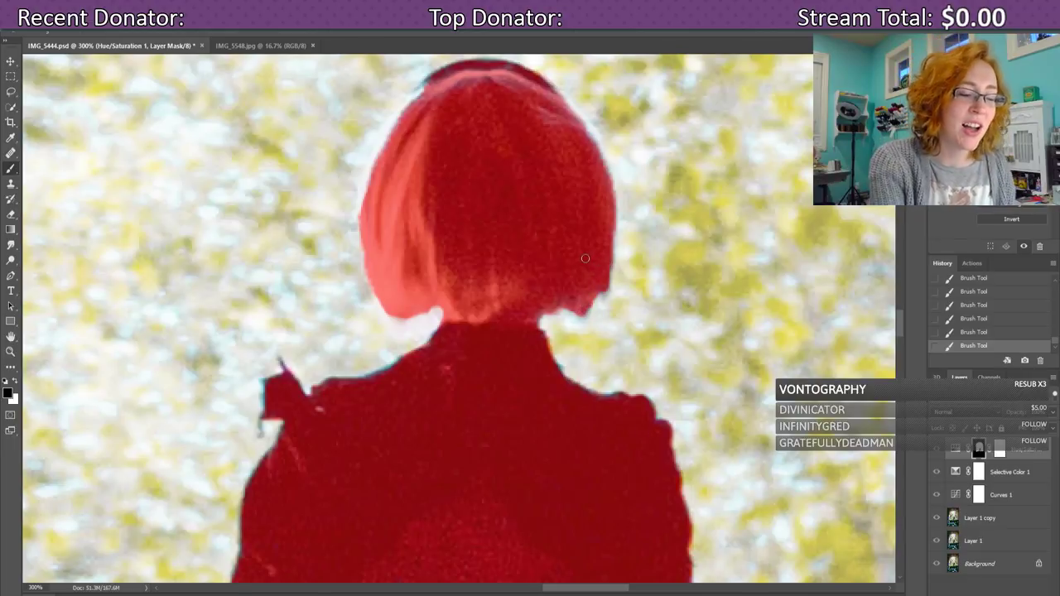
{"action": "key", "text": "ctrl+minus"}
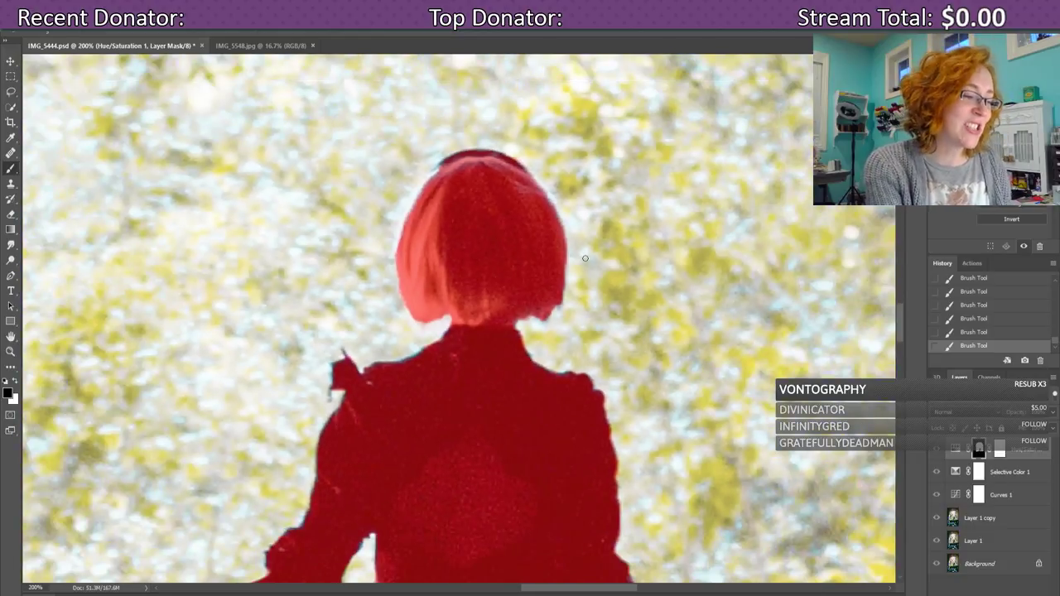
{"action": "key", "text": "ctrl+0"}
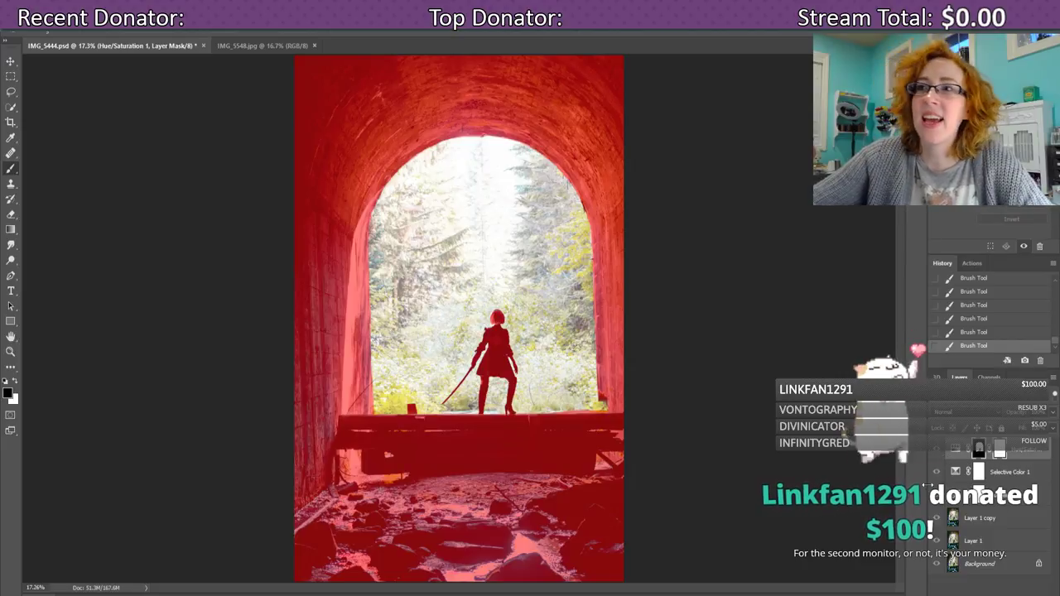
- Select the Hue/Saturation 1 mask, invert it twice, and keep the mask when asked to delete it
{"action": "left_click", "coordinate": [962, 519]}
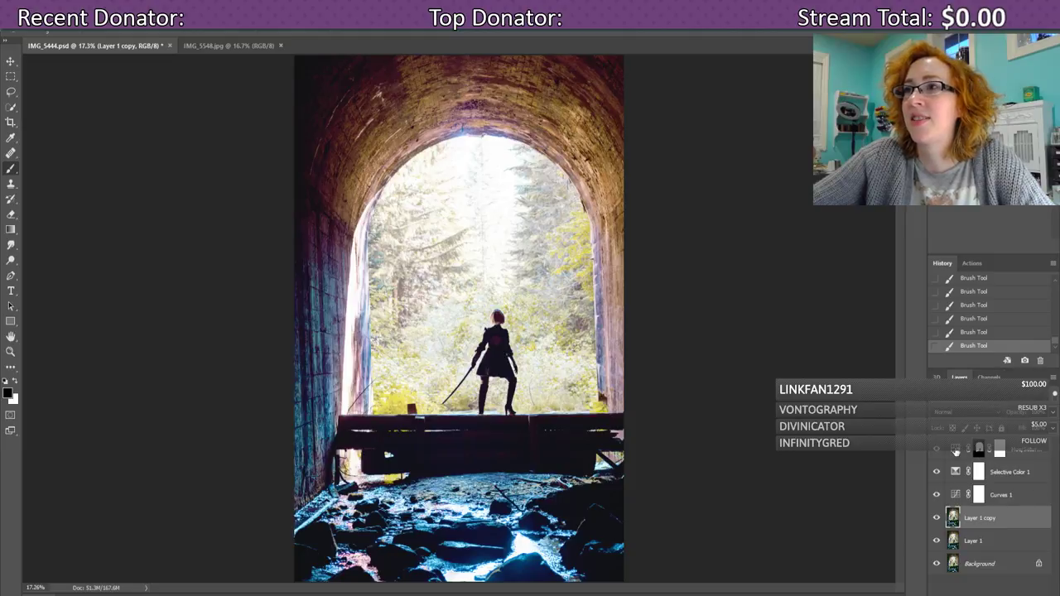
{"action": "left_click", "coordinate": [978, 450]}
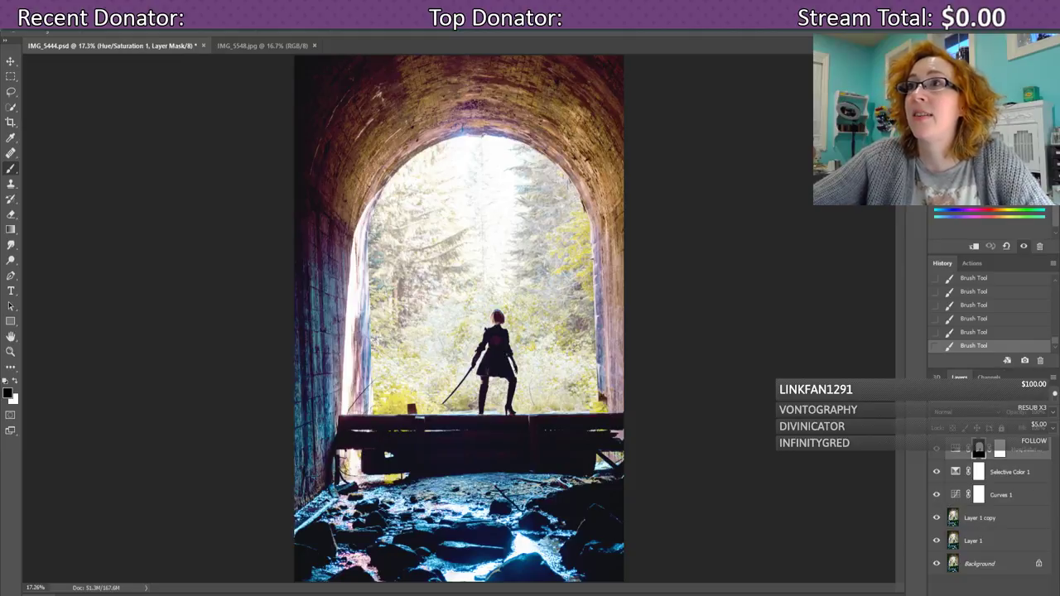
{"action": "key", "text": "ctrl+i"}
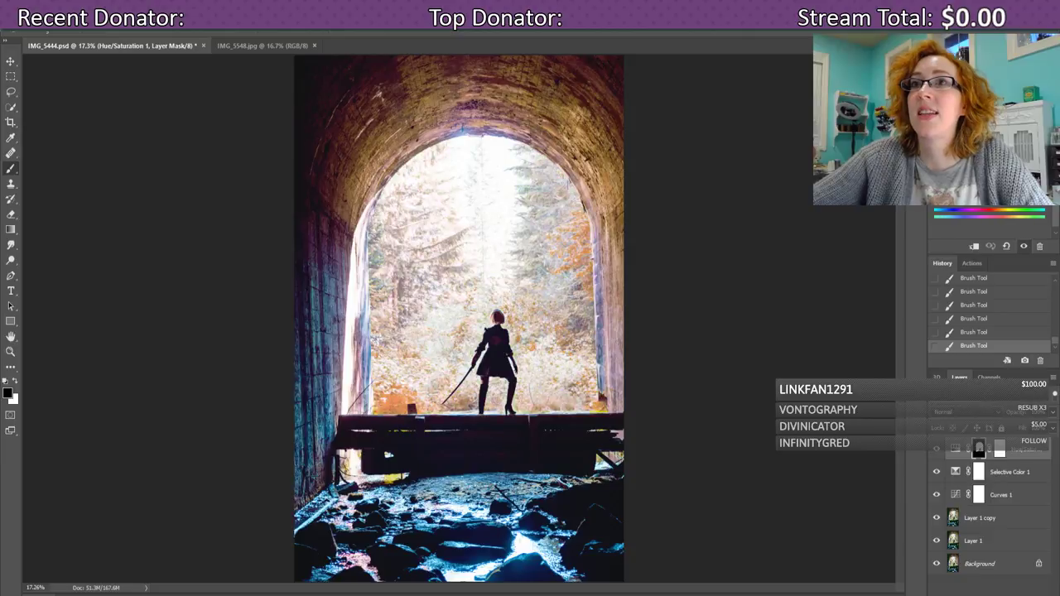
{"action": "key", "text": "ctrl+i"}
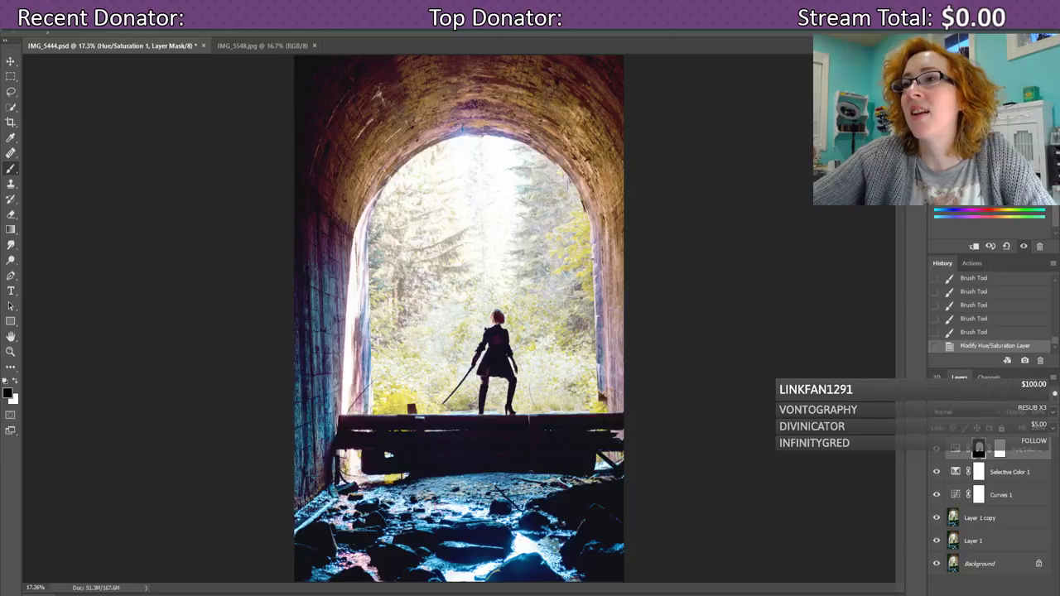
{"action": "key", "text": "Delete"}
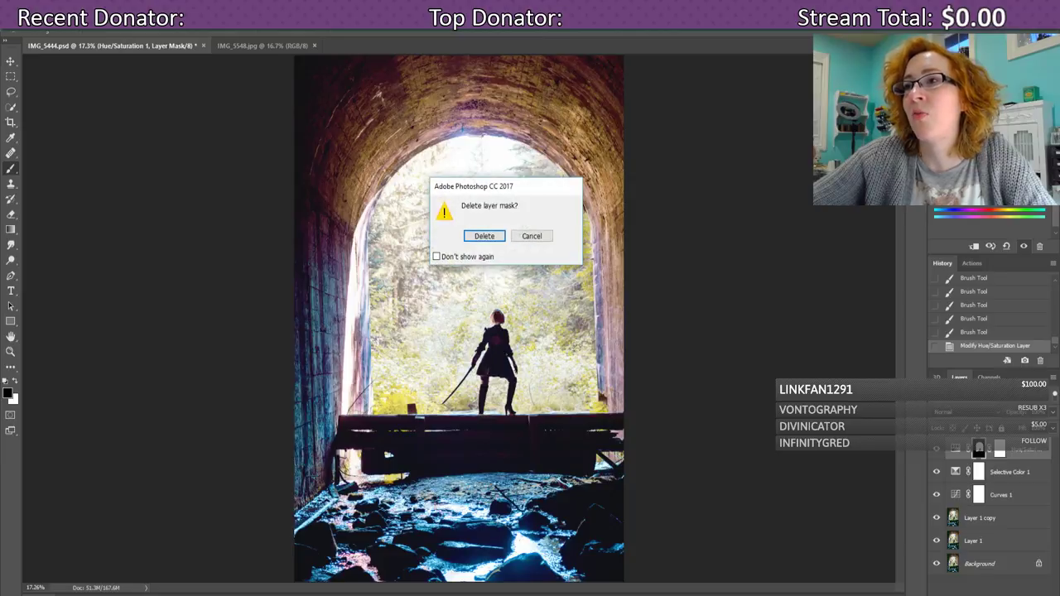
{"action": "left_click", "coordinate": [547, 236]}
- Turn off Windows night light from the quick settings
{"action": "key", "text": "super+a"}
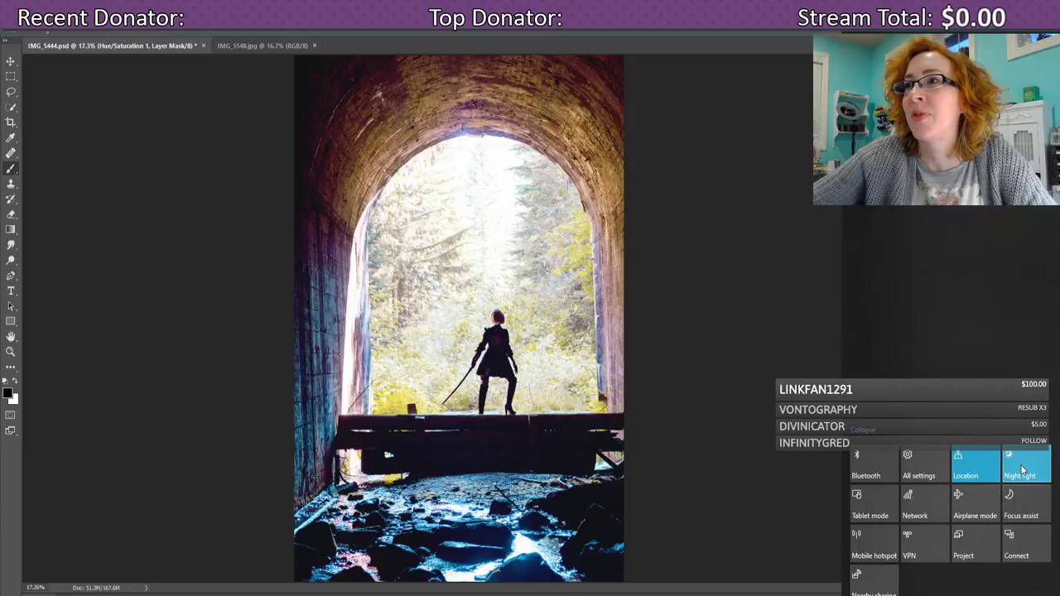
{"action": "left_click", "coordinate": [1021, 469]}
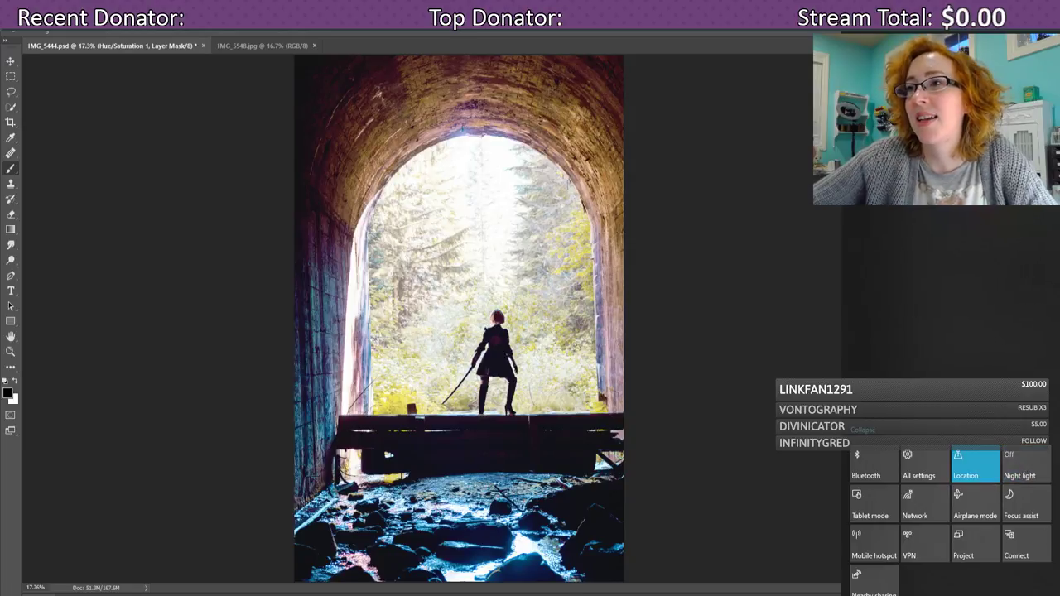
{"action": "key", "text": "super+a"}
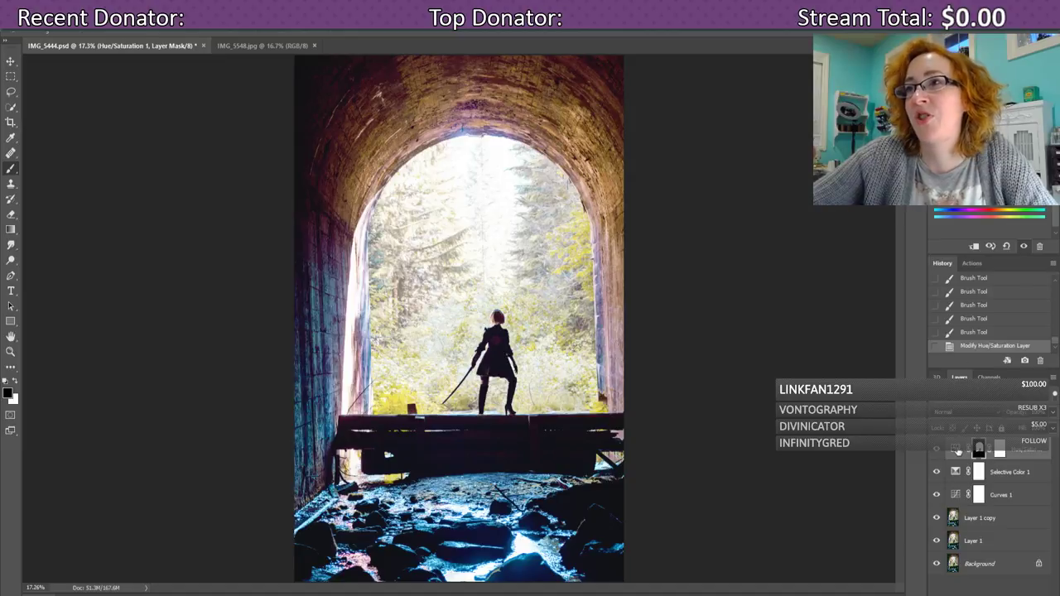
- Target the Hue/Saturation 1 adjustment itself rather than its mask
{"action": "left_click", "coordinate": [956, 449]}
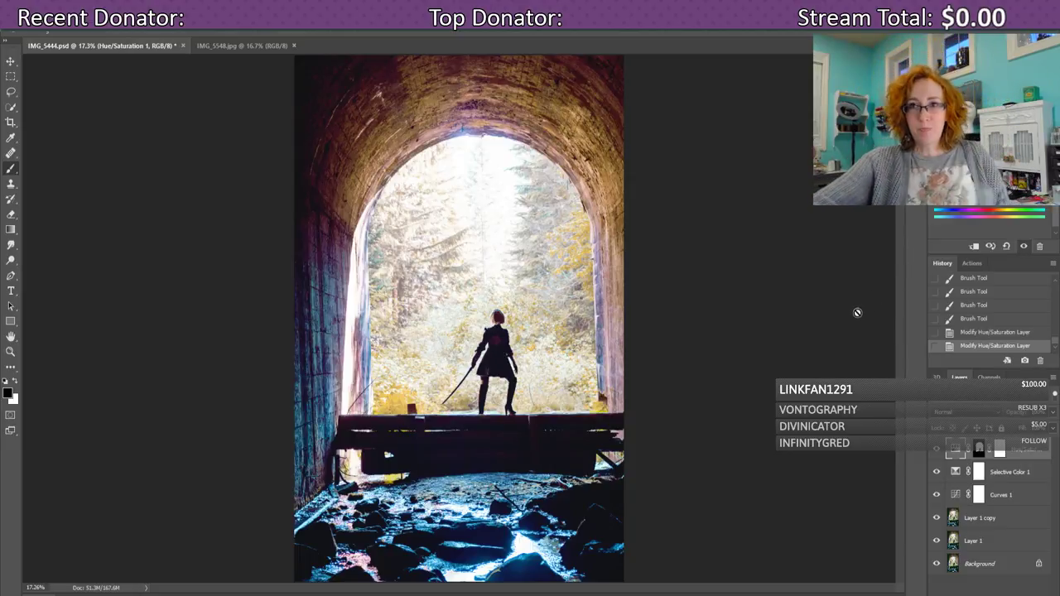
- Save IMG_5444.psd and switch to the Move tool
{"action": "key", "text": "ctrl+s"}
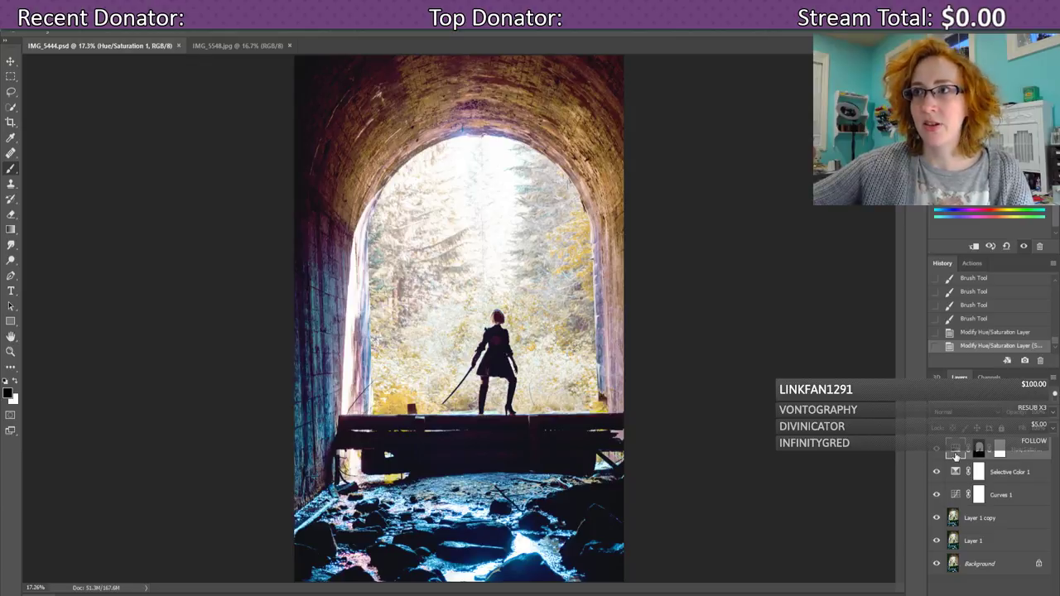
{"action": "left_click", "coordinate": [10, 66]}
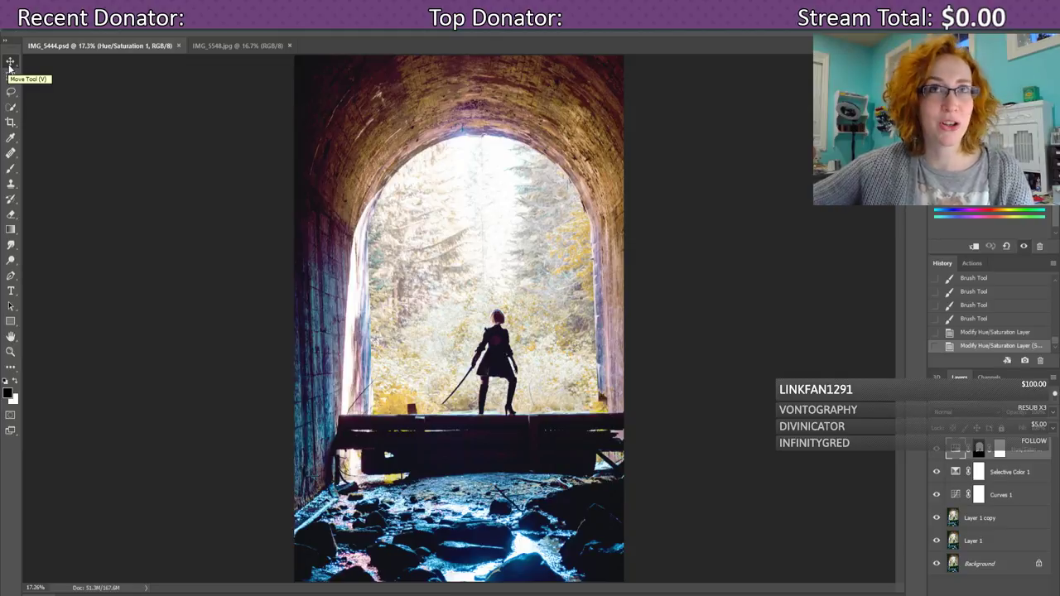
- On IMG_5548.jpg, run the Frequency Separation action from the Actions panel
{"action": "left_click", "coordinate": [222, 50]}
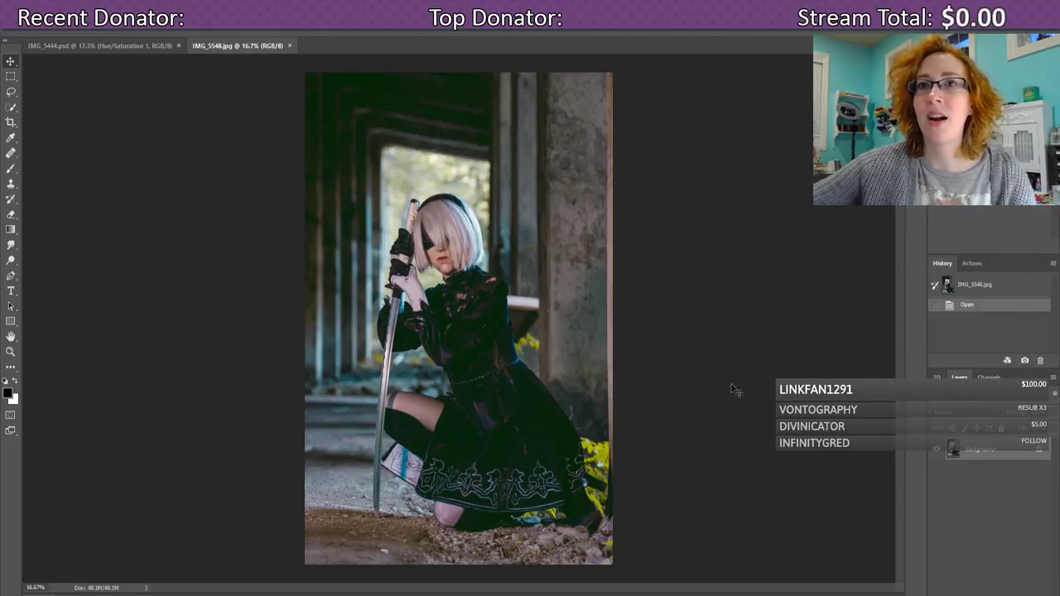
{"action": "left_click", "coordinate": [970, 263]}
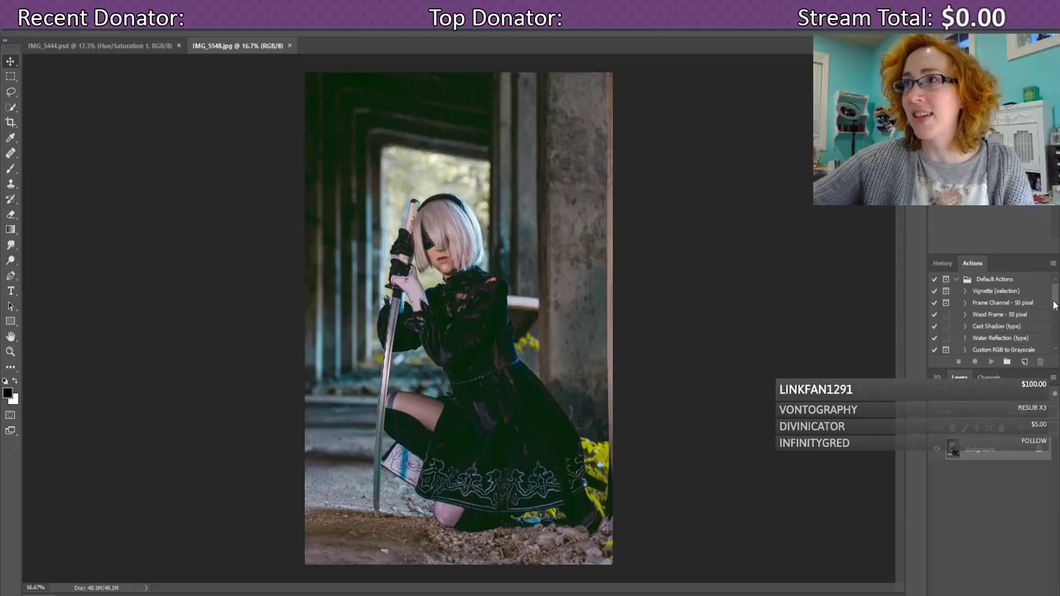
{"action": "scroll", "coordinate": [1057, 339], "scroll_direction": "down", "scroll_amount": 5}
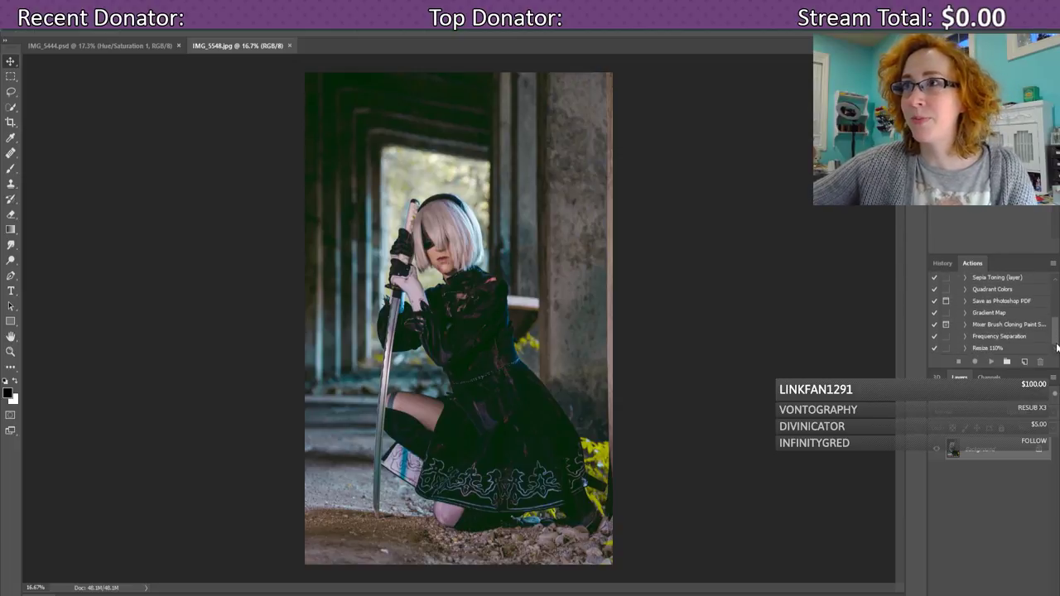
{"action": "left_click", "coordinate": [984, 336]}
{"action": "left_click", "coordinate": [990, 364]}
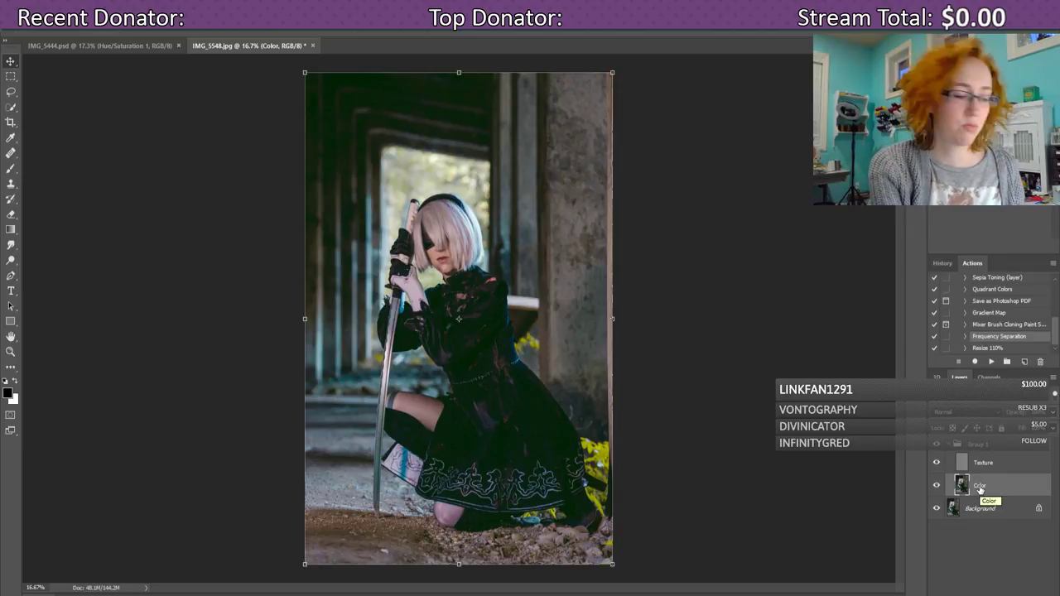
- Duplicate the Color layer as Color copy
{"action": "key", "text": "ctrl+j"}
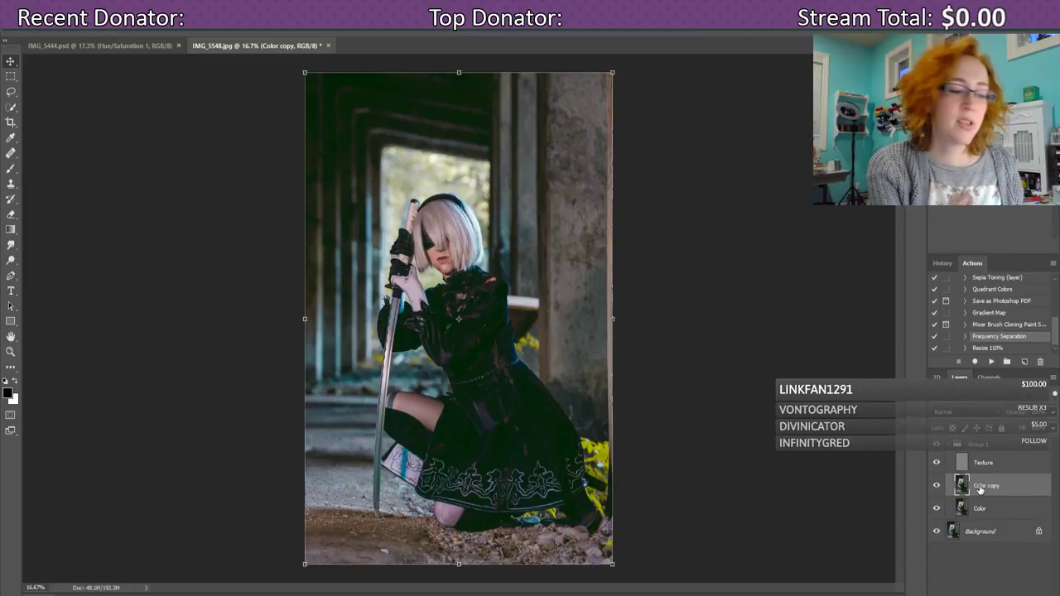
{"action": "key", "text": "ctrl+plus"}
{"action": "key", "text": "ctrl+plus"}
{"action": "key", "text": "ctrl+plus"}
{"action": "key", "text": "ctrl+plus"}
{"action": "key", "text": "ctrl+plus"}
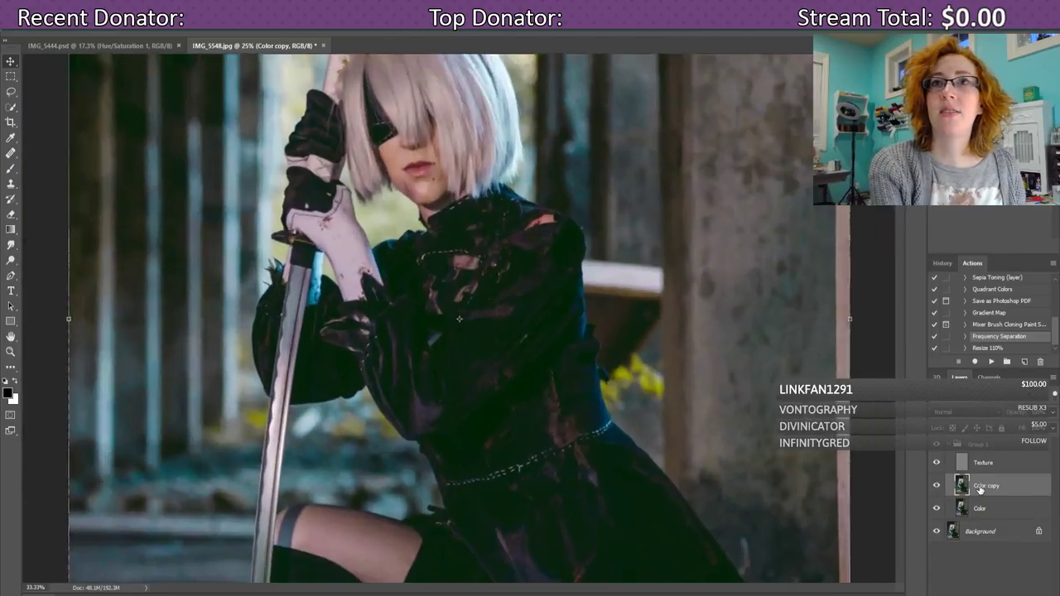
{"action": "key", "text": "ctrl+plus"}
{"action": "key", "text": "ctrl+plus"}
{"action": "key", "text": "ctrl+plus"}
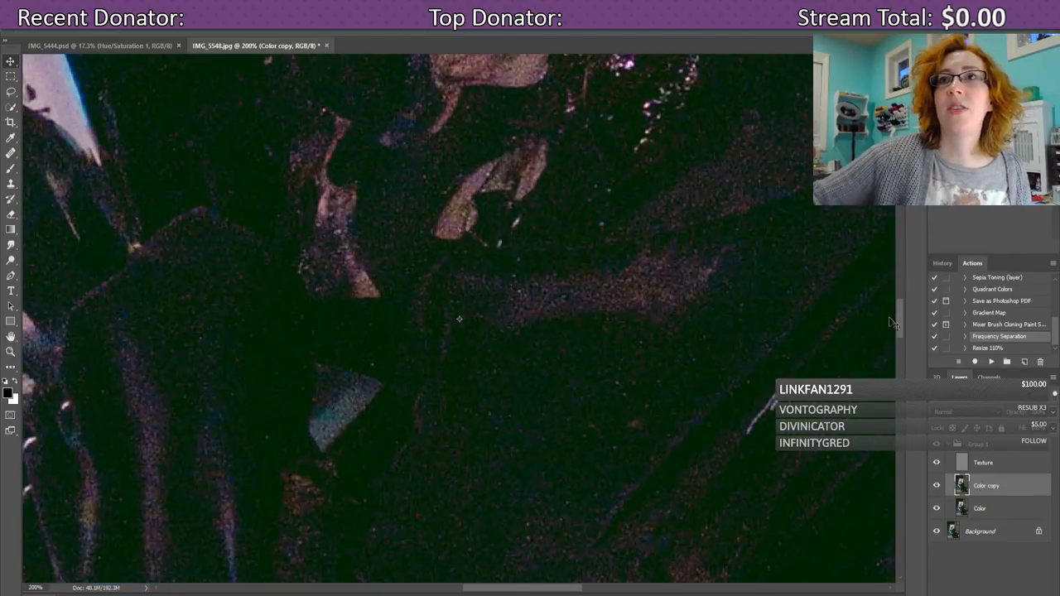
{"action": "scroll", "coordinate": [851, 309], "scroll_direction": "up", "scroll_amount": 5}
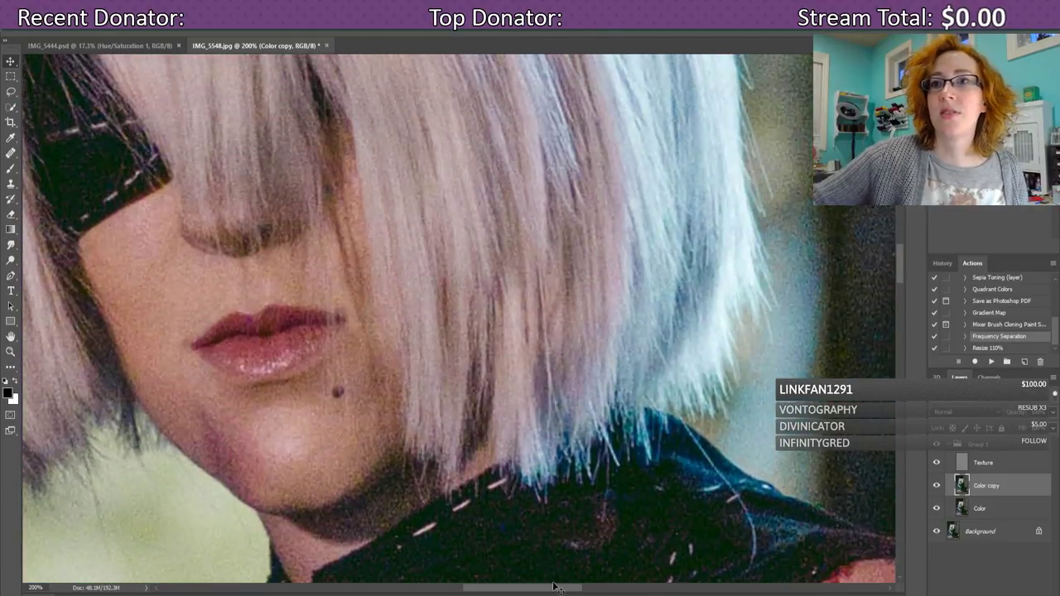
{"action": "left_click_drag", "start_coordinate": [553, 588], "coordinate": [527, 587]}
{"action": "key", "text": "ctrl+minus"}
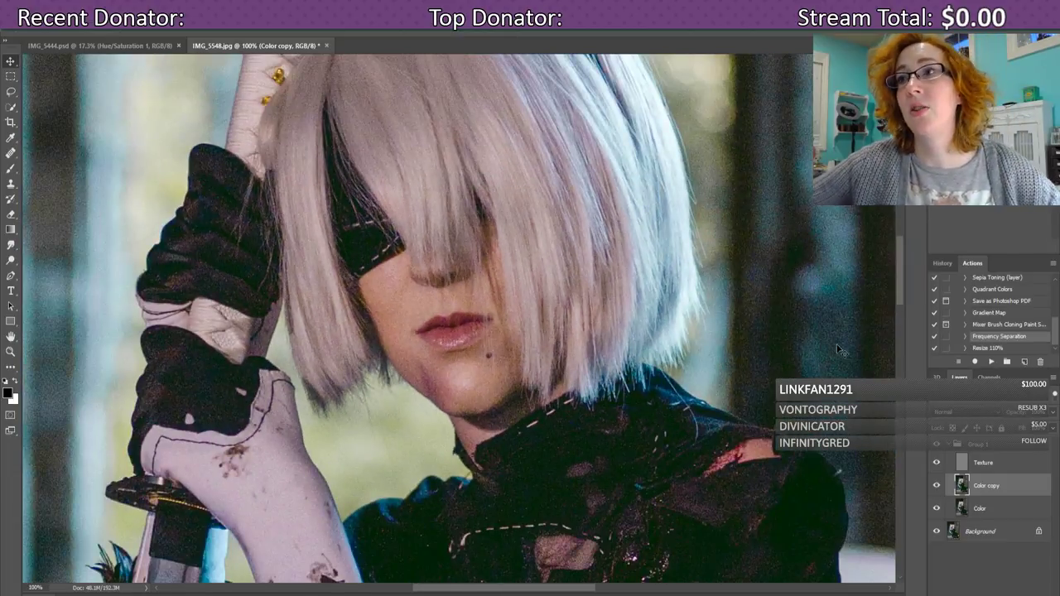
- Hide the Texture layer and view the blurred face at 200%
{"action": "left_click", "coordinate": [936, 462]}
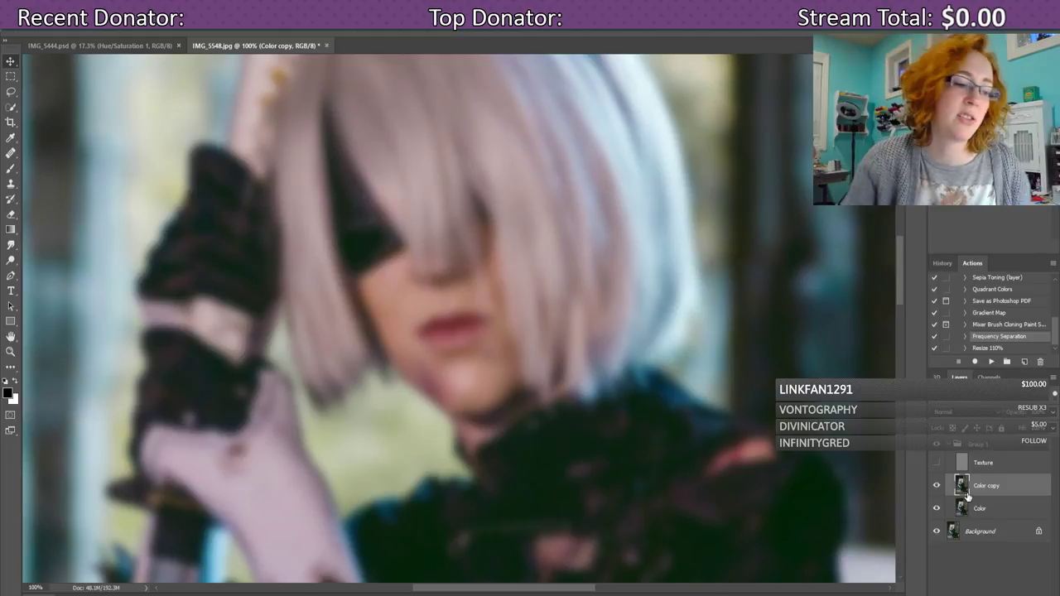
{"action": "key", "text": "ctrl+plus"}
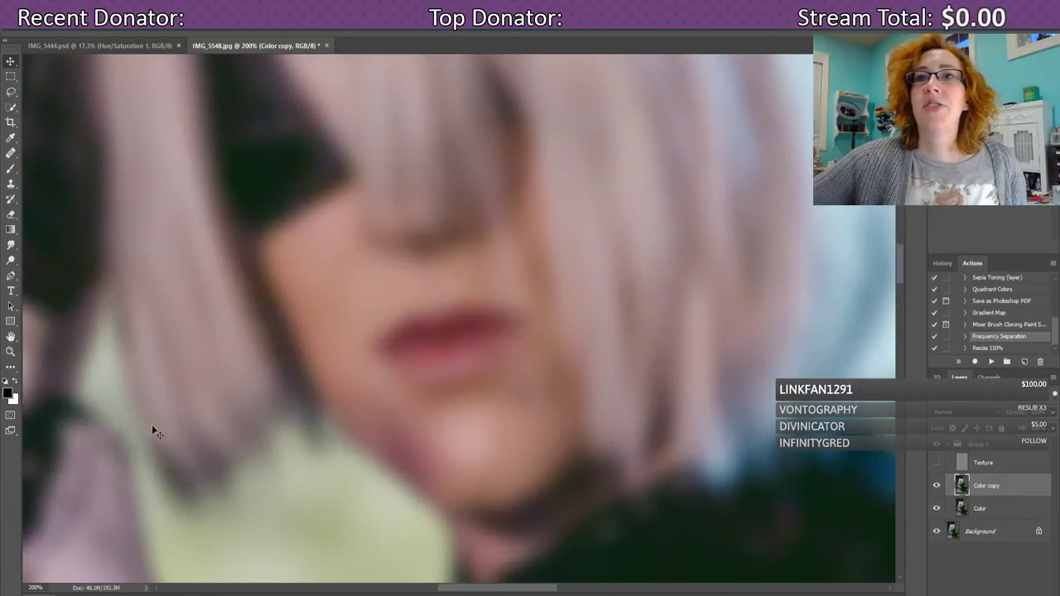
{"action": "right_click", "coordinate": [11, 169]}
- Switch to the Mixer Brush and reduce its size in the brush picker
{"action": "left_click", "coordinate": [35, 203]}
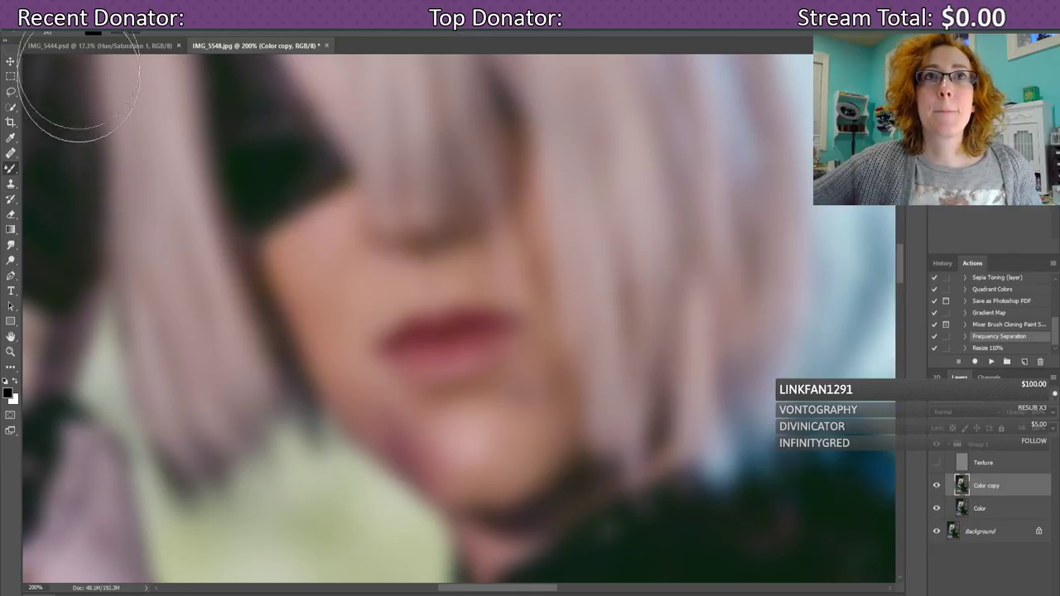
{"action": "right_click", "coordinate": [51, 36]}
{"action": "left_click_drag", "start_coordinate": [74, 65], "coordinate": [69, 66]}
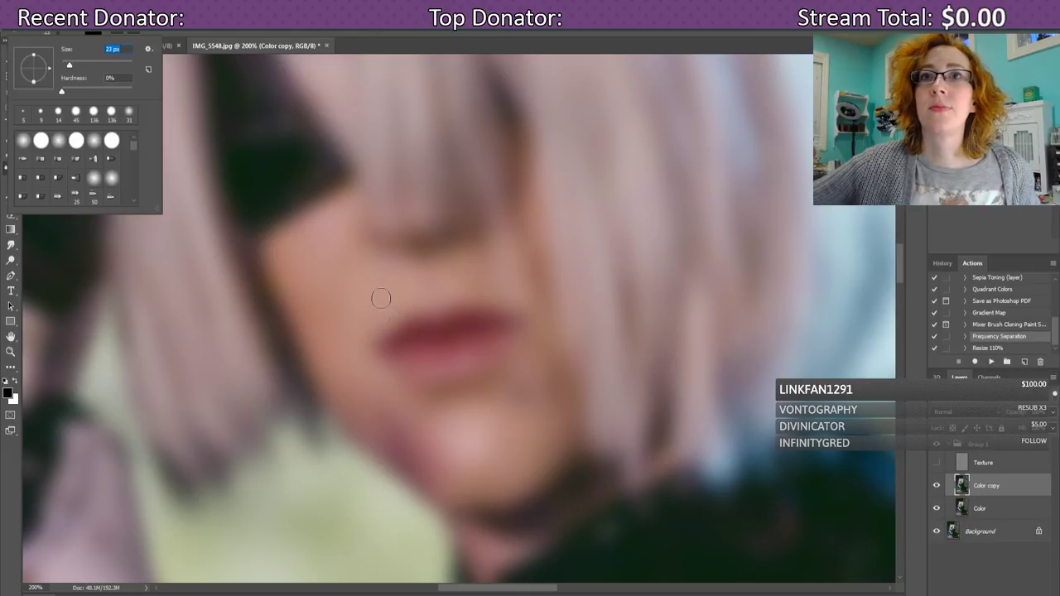
{"action": "left_click", "coordinate": [380, 273]}
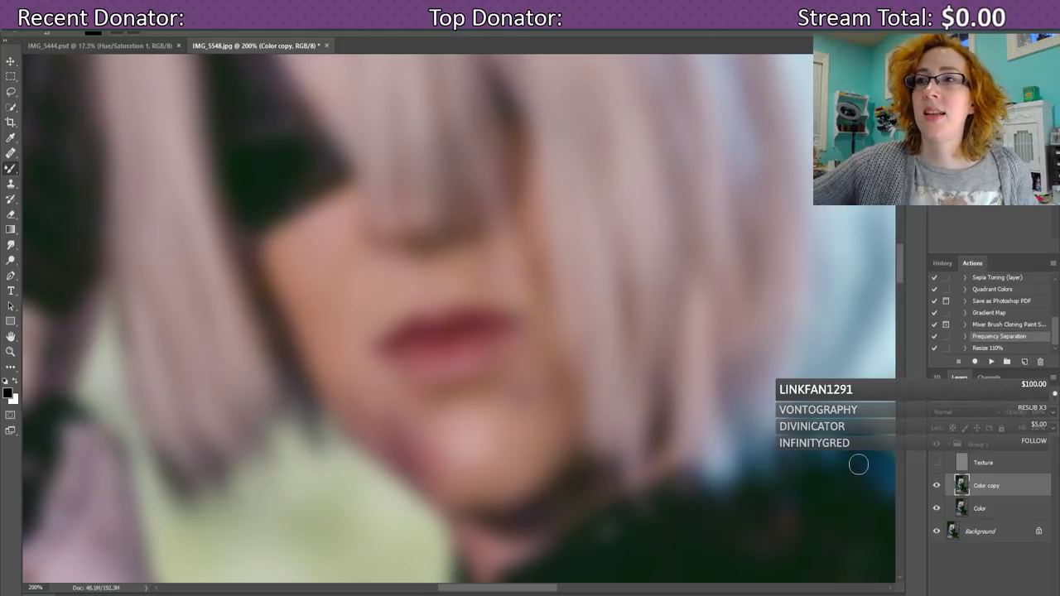
{"action": "left_click", "coordinate": [937, 463]}
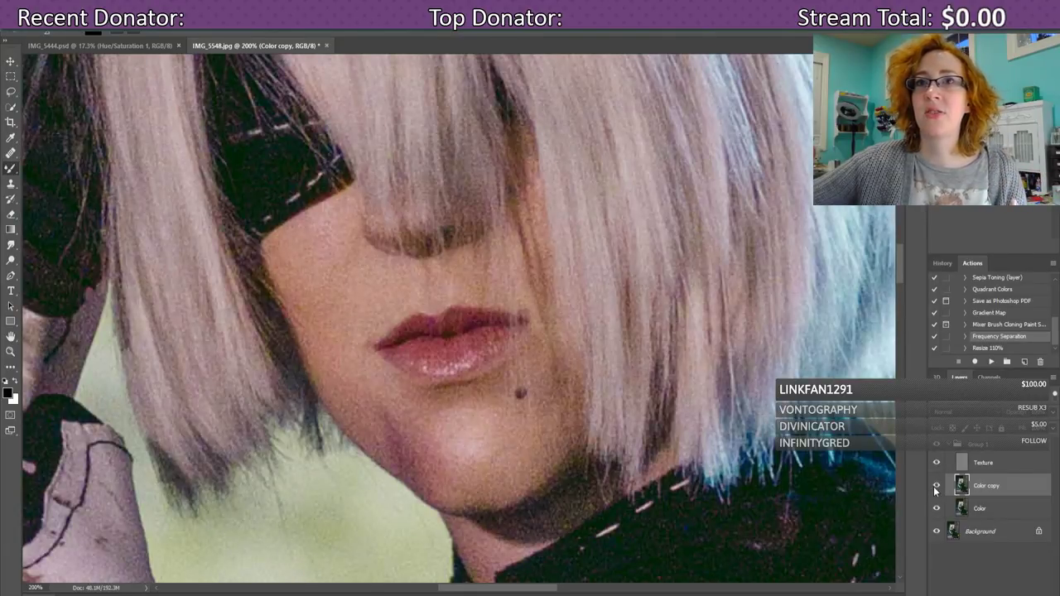
{"action": "left_click", "coordinate": [935, 486]}
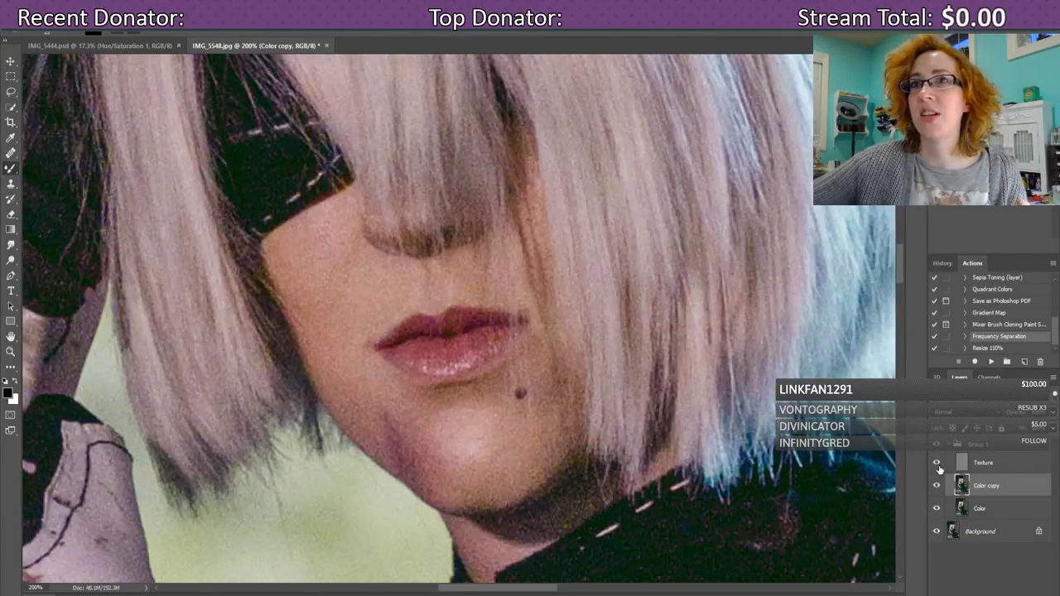
{"action": "left_click", "coordinate": [936, 463]}
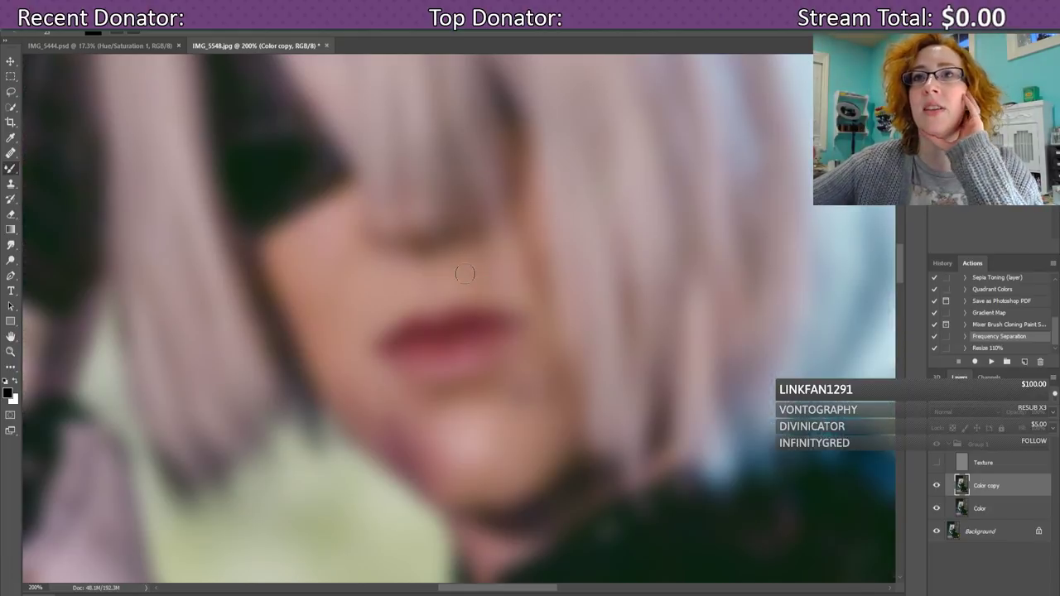
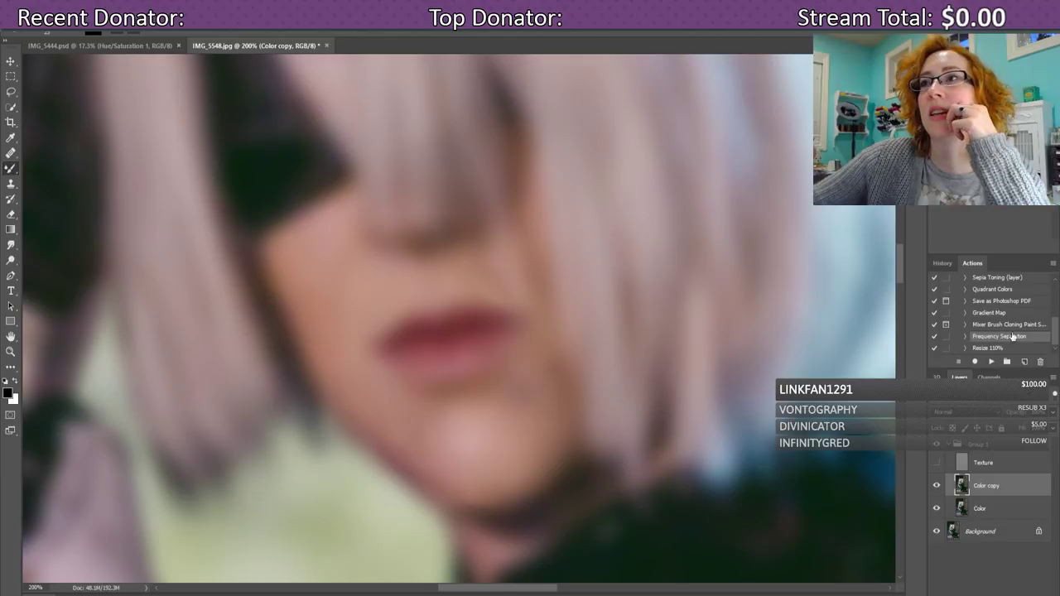
- Set the mixer brush size to 36 px and undo the last smoothing stroke in History
{"action": "left_click", "coordinate": [942, 263]}
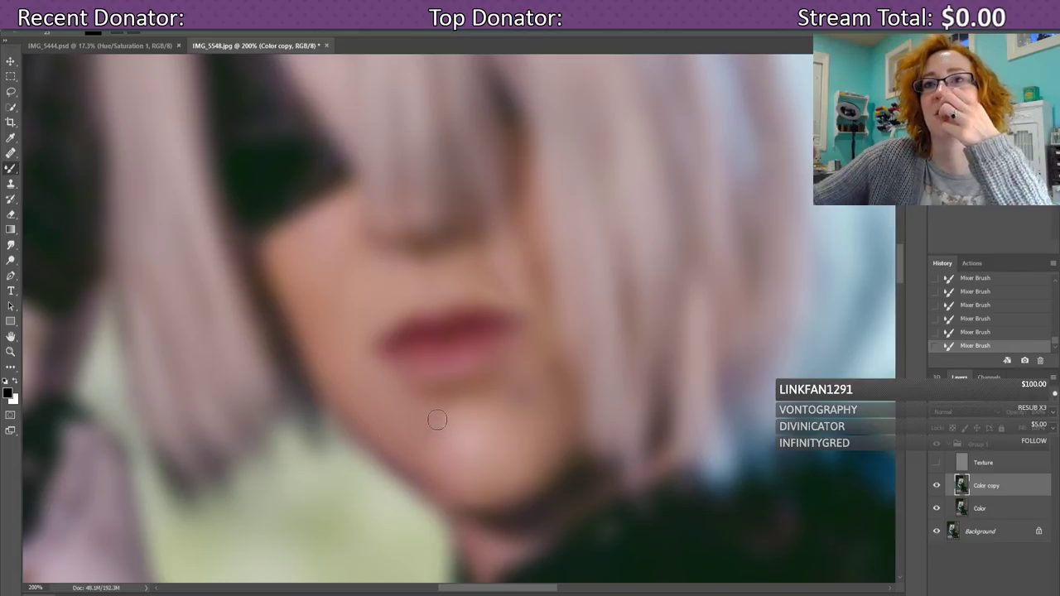
{"action": "left_click", "coordinate": [56, 35]}
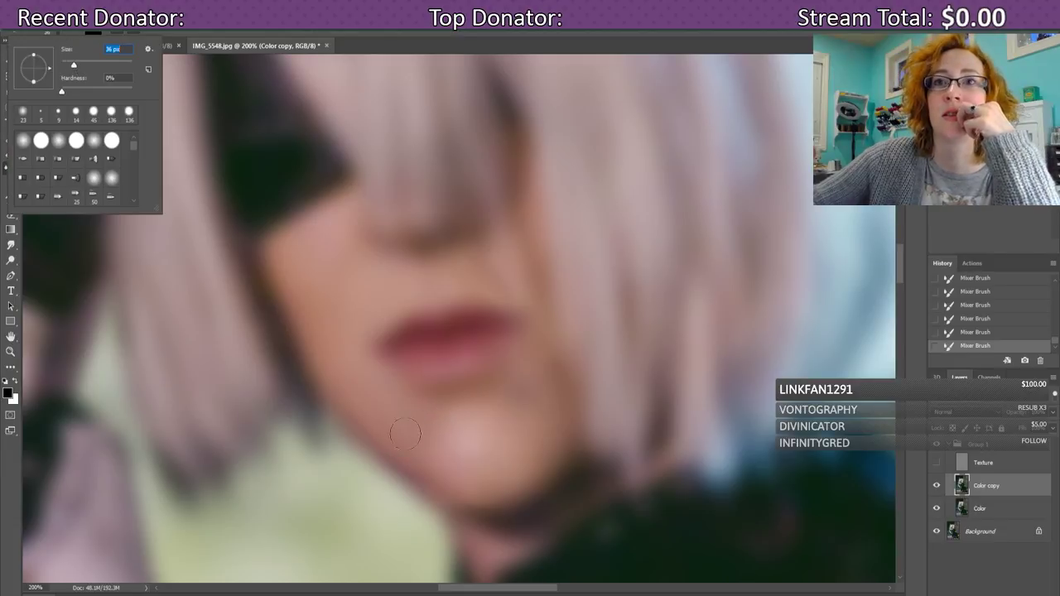
{"action": "key", "text": "Return"}
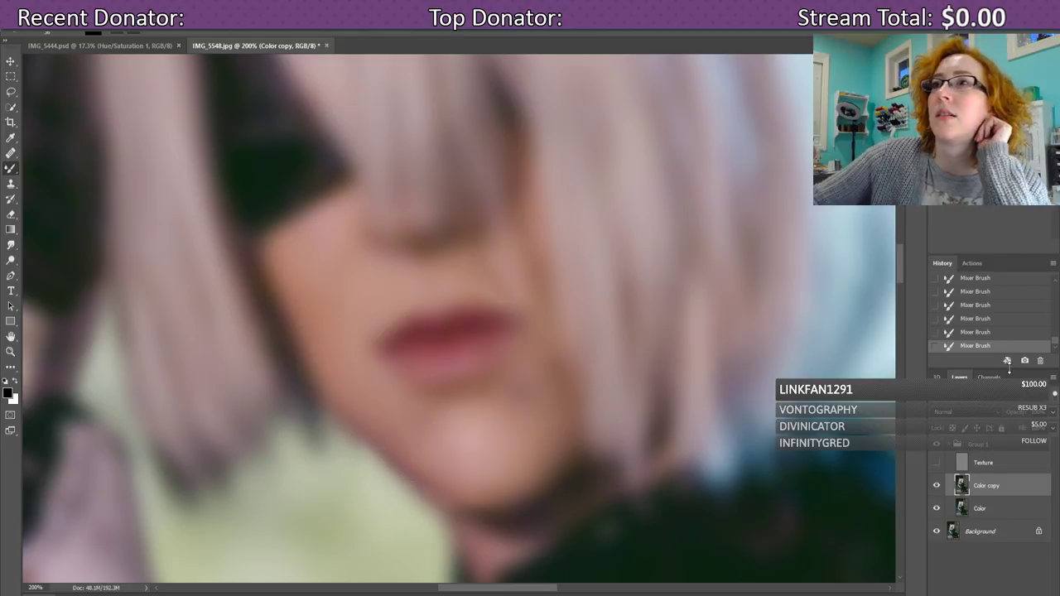
{"action": "left_click", "coordinate": [994, 334]}
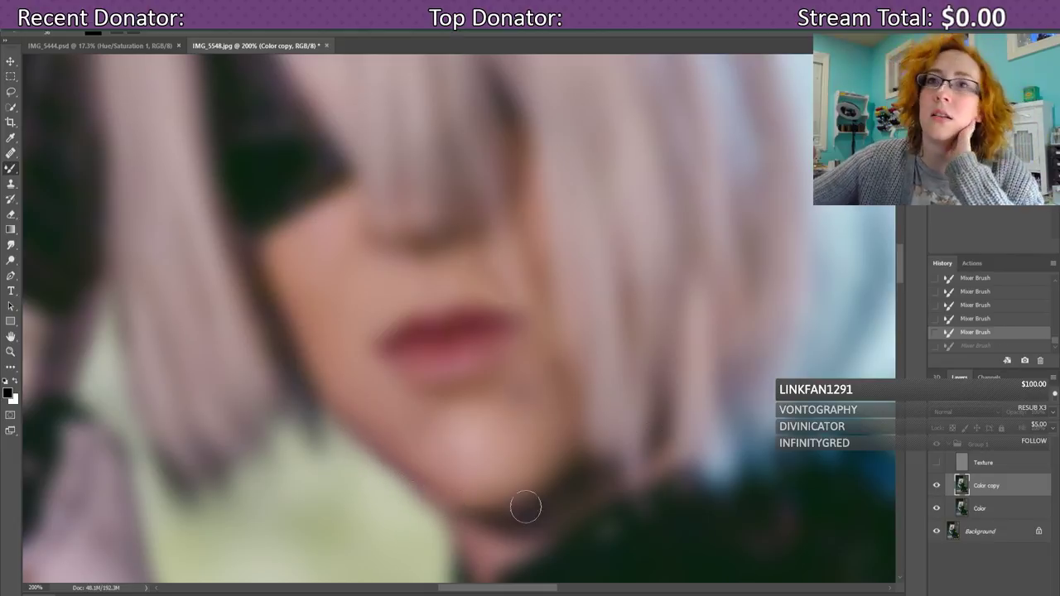
- Paint a mixer-brush stroke over the chin on the Color copy layer to blend the skin
{"action": "mouse_move", "coordinate": [423, 493]}
{"action": "left_mouse_down"}
{"action": "mouse_move", "coordinate": [425, 513]}
{"action": "mouse_move", "coordinate": [418, 502]}
{"action": "left_mouse_up"}
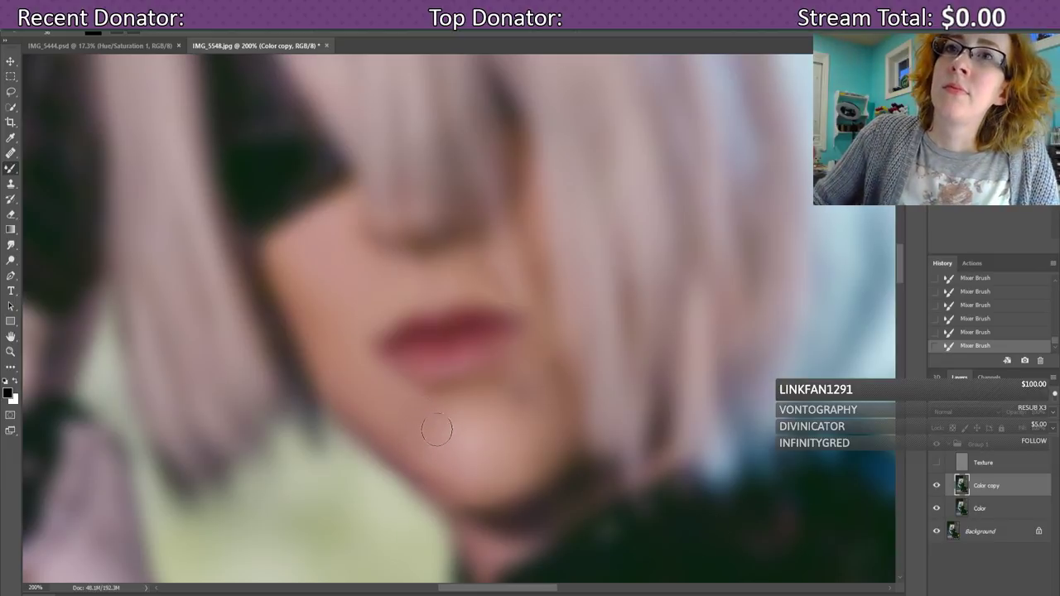
{"action": "left_click", "coordinate": [937, 464]}
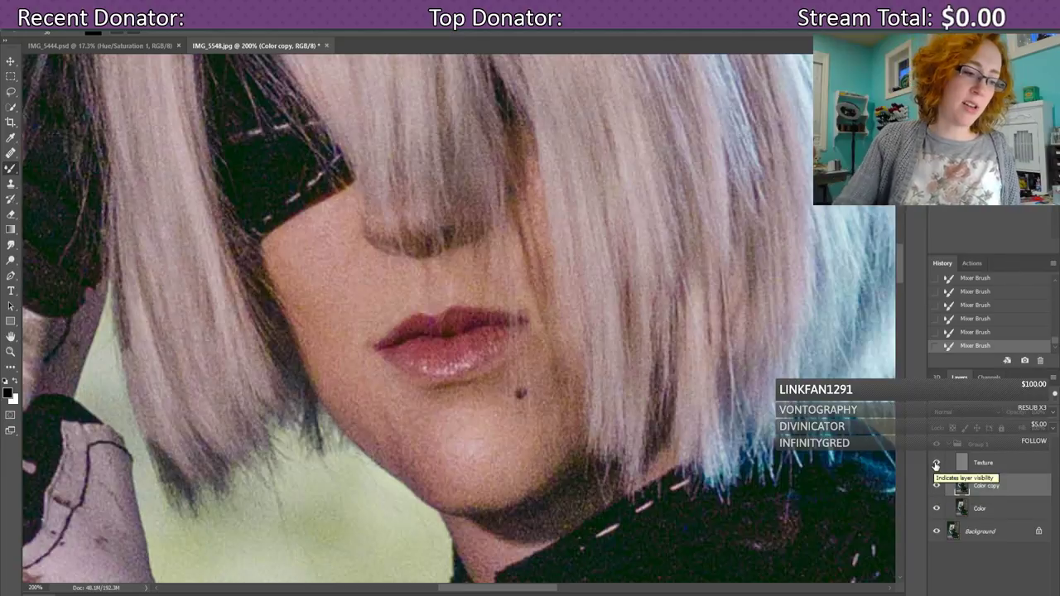
{"action": "key", "text": "ctrl+minus"}
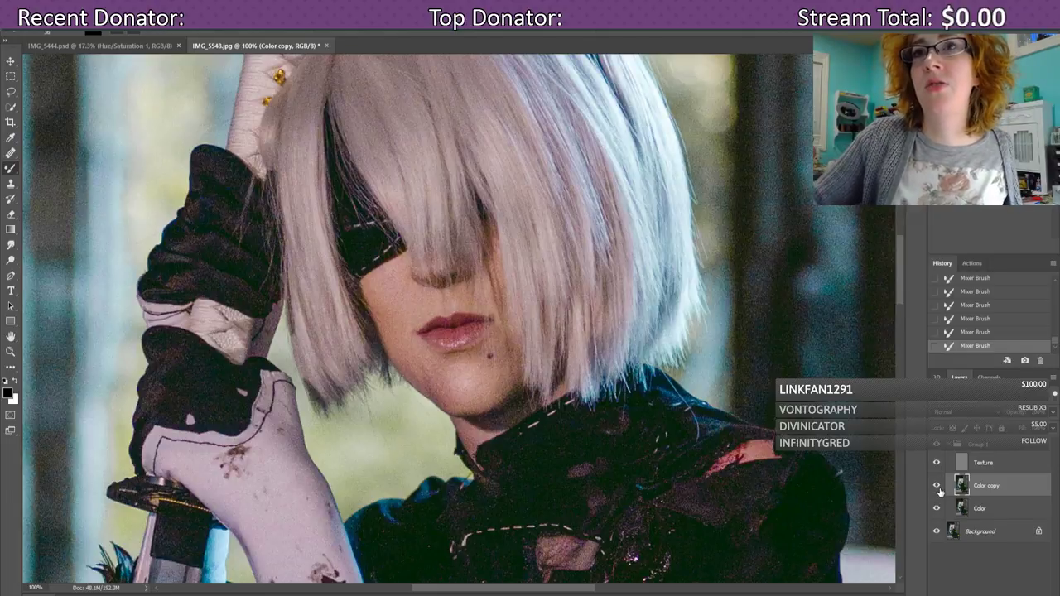
{"action": "left_click", "coordinate": [938, 488]}
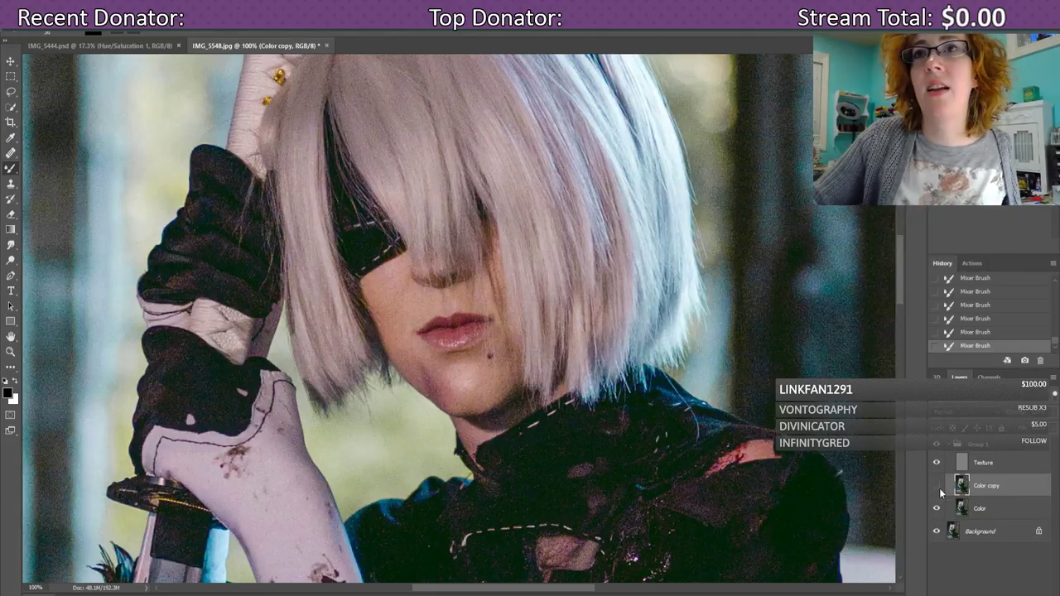
{"action": "left_click", "coordinate": [939, 488]}
{"action": "left_click", "coordinate": [939, 489]}
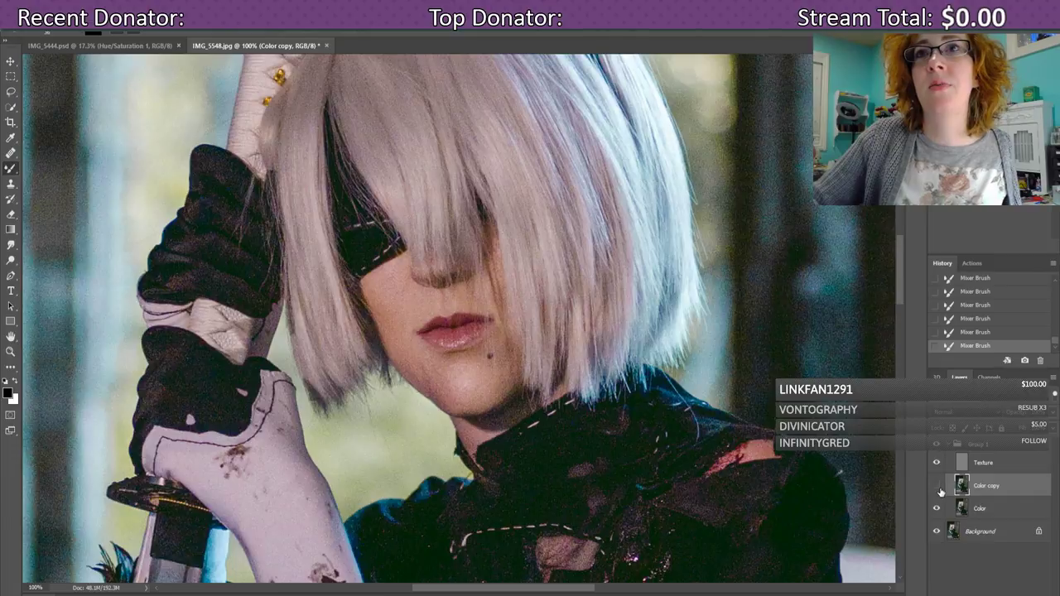
{"action": "left_click", "coordinate": [938, 487]}
{"action": "left_click", "coordinate": [938, 489]}
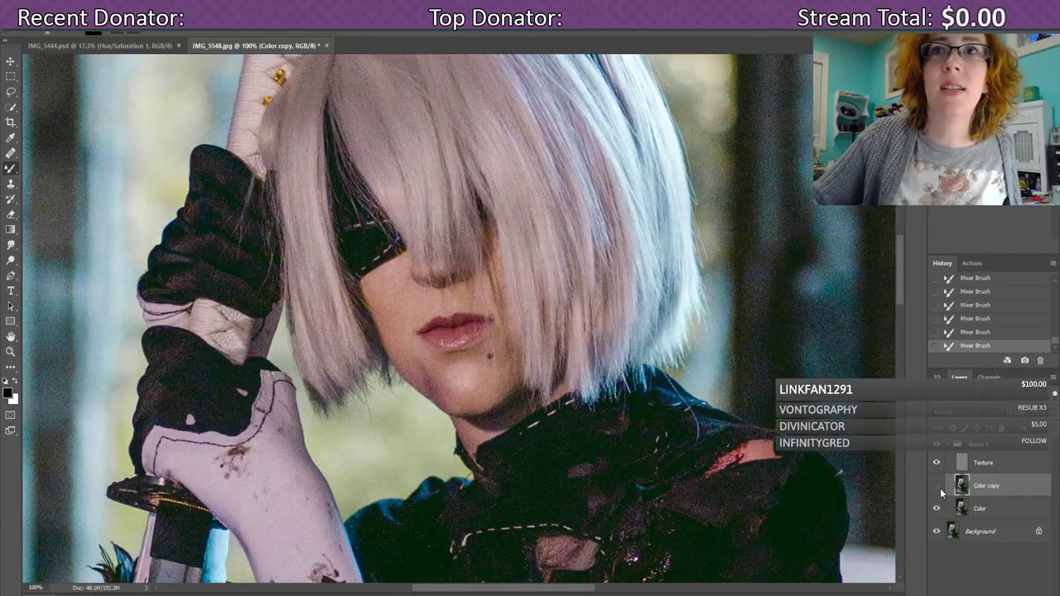
{"action": "left_click", "coordinate": [938, 490]}
{"action": "left_click", "coordinate": [938, 491]}
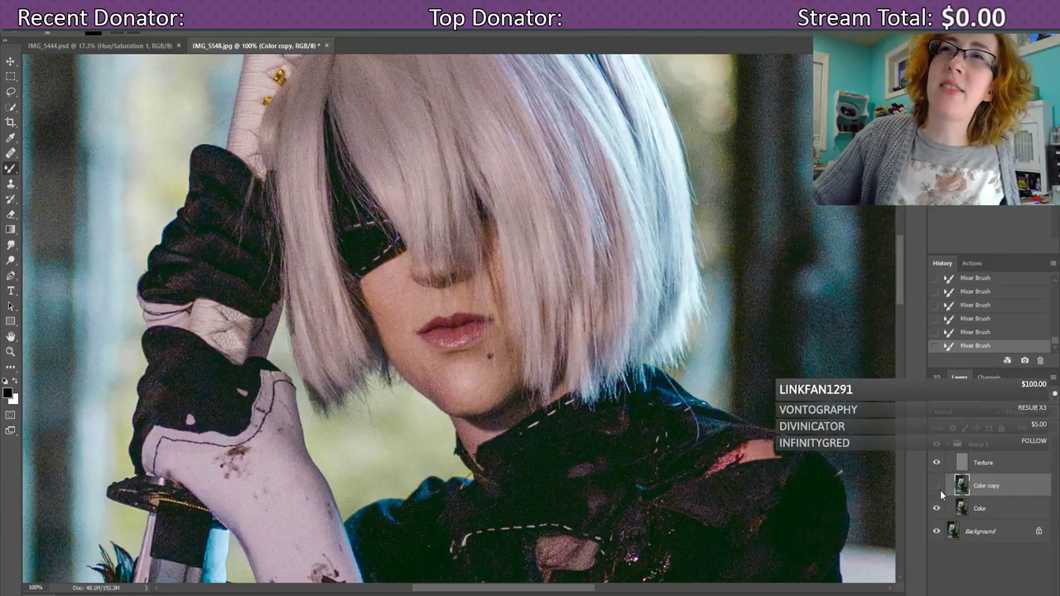
{"action": "left_click", "coordinate": [939, 491]}
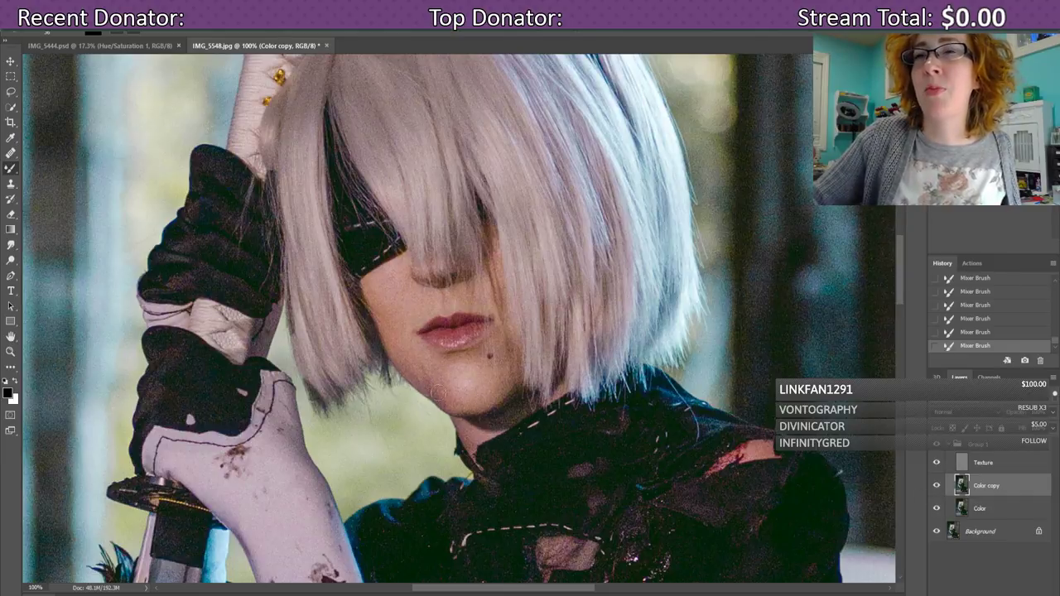
{"action": "left_click", "coordinate": [937, 490]}
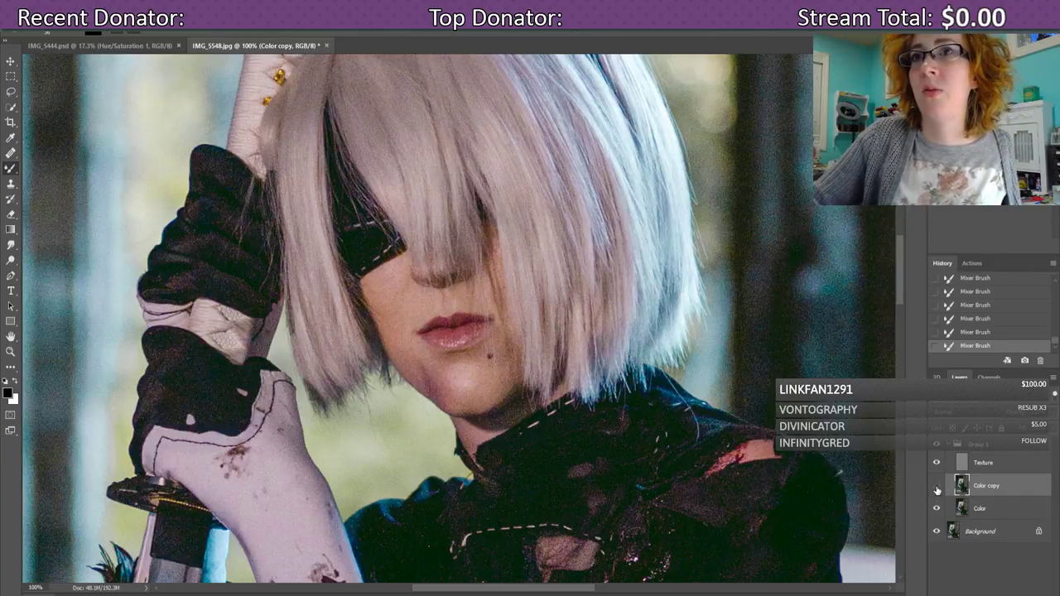
{"action": "left_click", "coordinate": [937, 490]}
{"action": "left_click", "coordinate": [937, 490]}
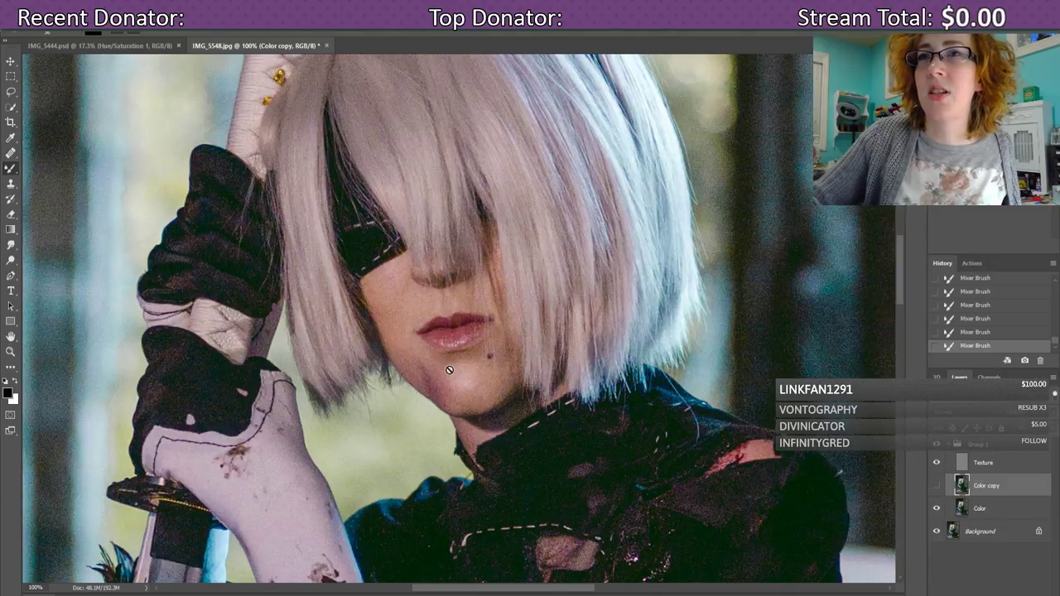
{"action": "left_click", "coordinate": [935, 487]}
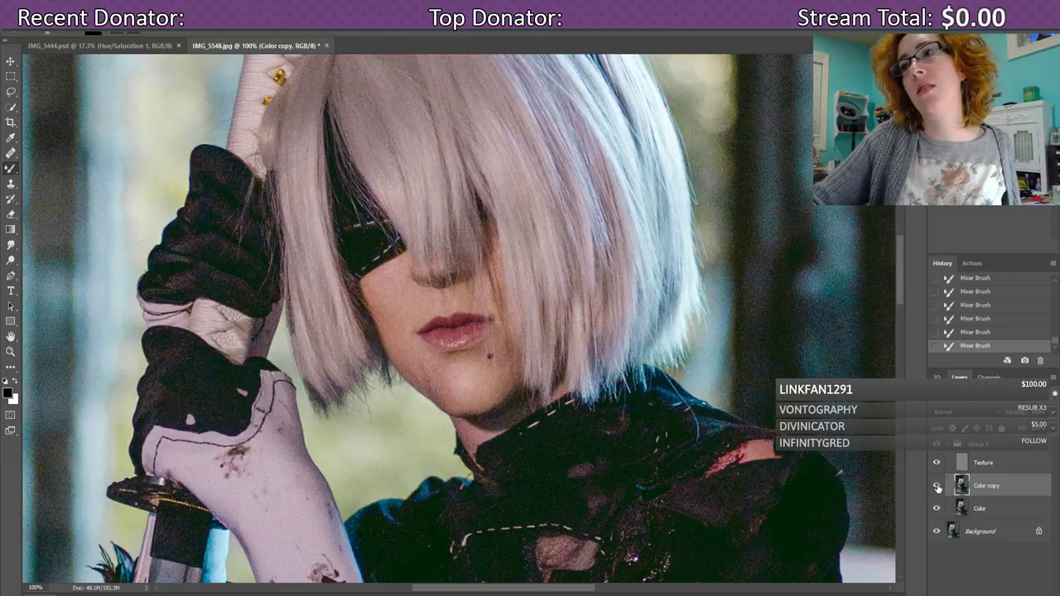
{"action": "left_click", "coordinate": [936, 463]}
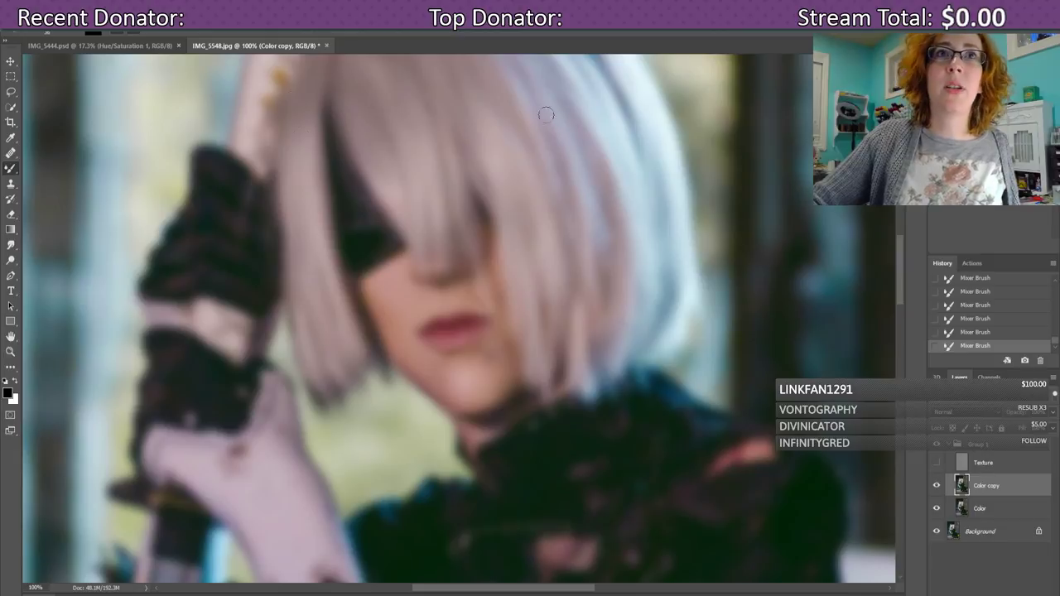
- Switch to the Dodge Tool and lighten the shadowed cheek down toward the chin
{"action": "right_click", "coordinate": [11, 247]}
{"action": "left_click", "coordinate": [52, 245]}
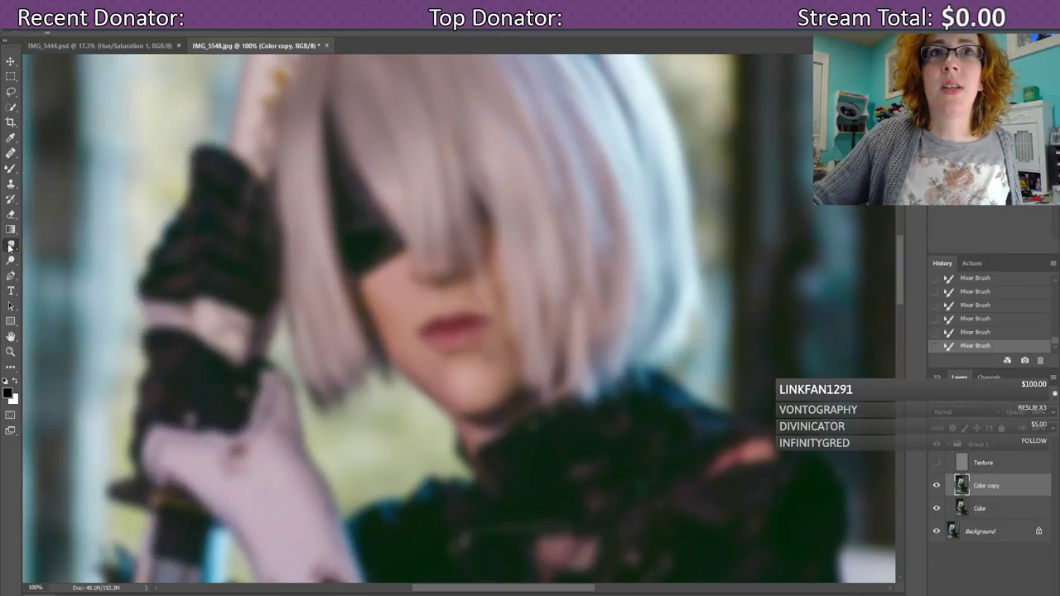
{"action": "right_click", "coordinate": [11, 260]}
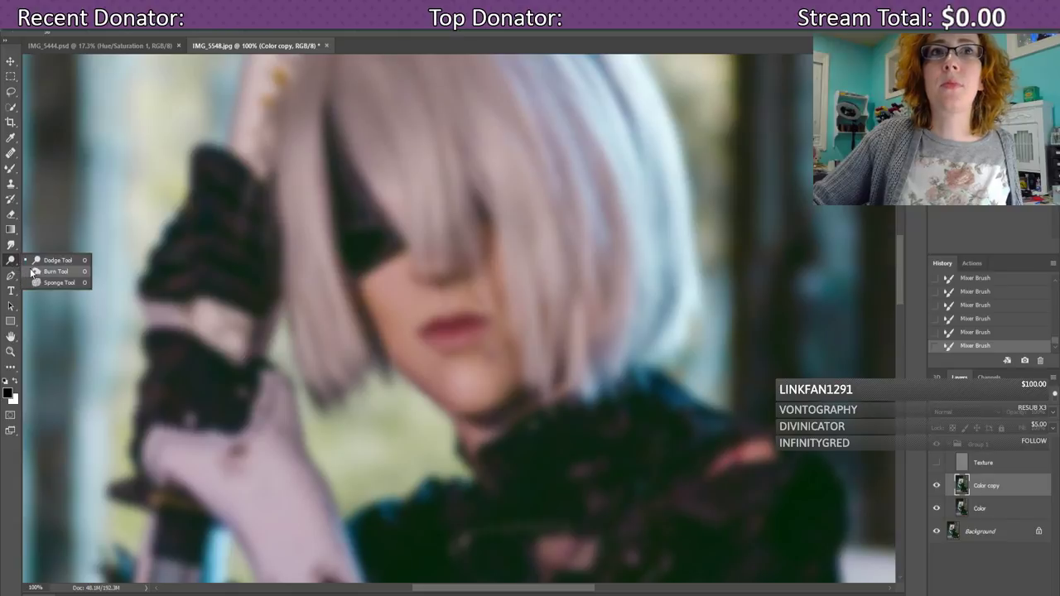
{"action": "left_click", "coordinate": [50, 260]}
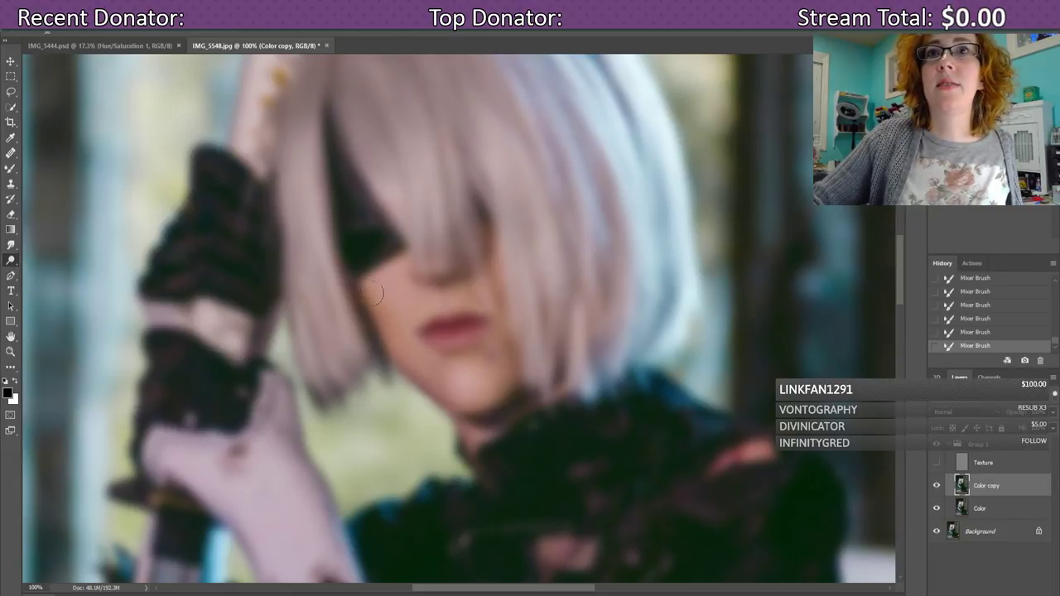
{"action": "mouse_move", "coordinate": [376, 291]}
{"action": "left_mouse_down"}
{"action": "mouse_move", "coordinate": [372, 279]}
{"action": "mouse_move", "coordinate": [389, 303]}
{"action": "left_mouse_up"}
{"action": "mouse_move", "coordinate": [426, 361]}
{"action": "left_mouse_down"}
{"action": "mouse_move", "coordinate": [469, 386]}
{"action": "mouse_move", "coordinate": [454, 368]}
{"action": "left_mouse_up"}
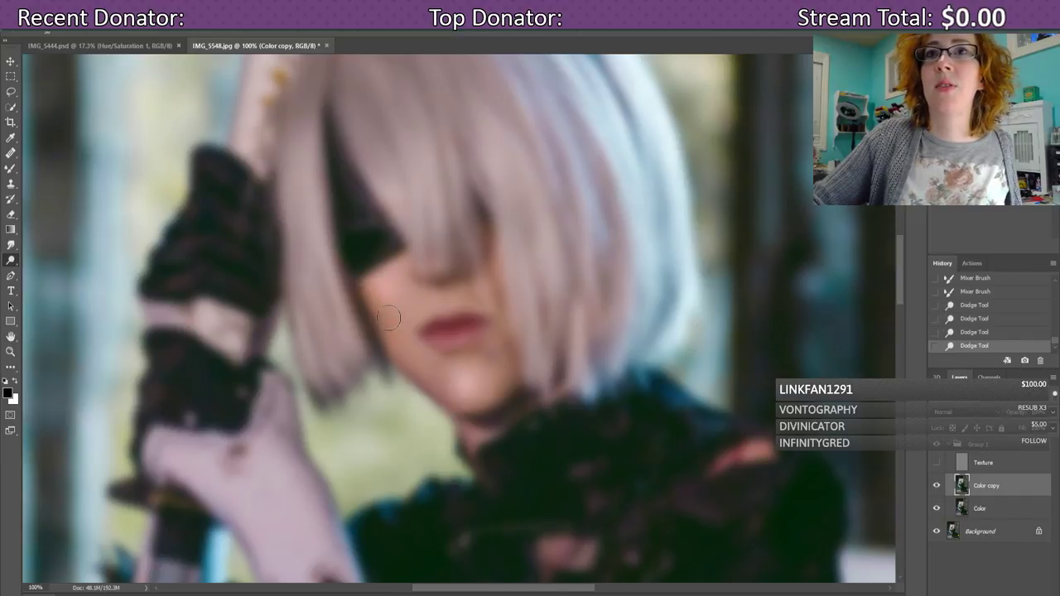
{"action": "mouse_move", "coordinate": [388, 317]}
{"action": "left_mouse_down"}
{"action": "mouse_move", "coordinate": [428, 365]}
{"action": "mouse_move", "coordinate": [395, 279]}
{"action": "left_mouse_up"}
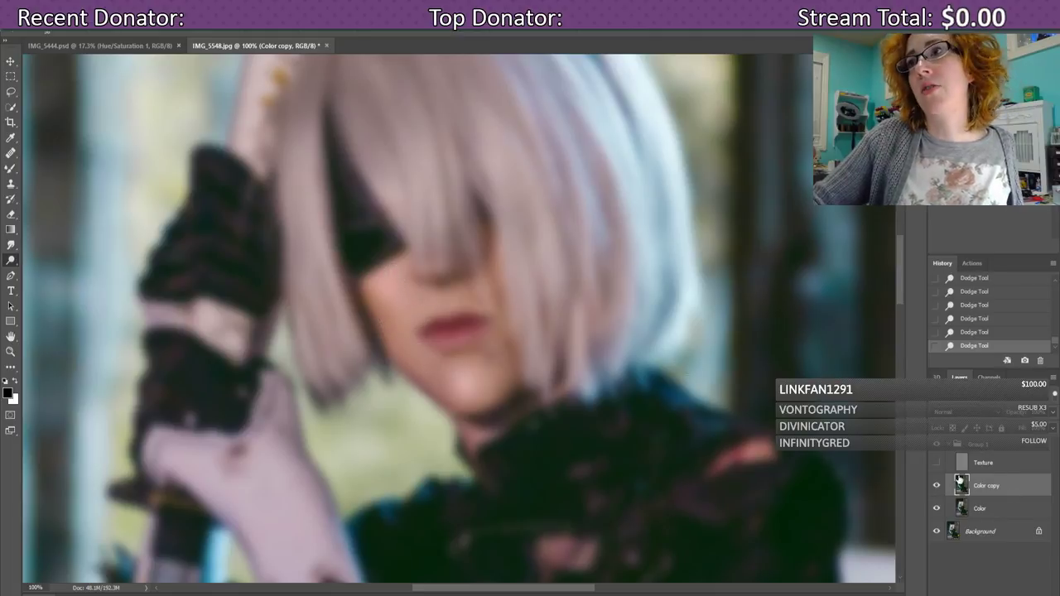
- Make the Texture layer visible again and toggle Color copy to compare the dodging
{"action": "left_click", "coordinate": [936, 463]}
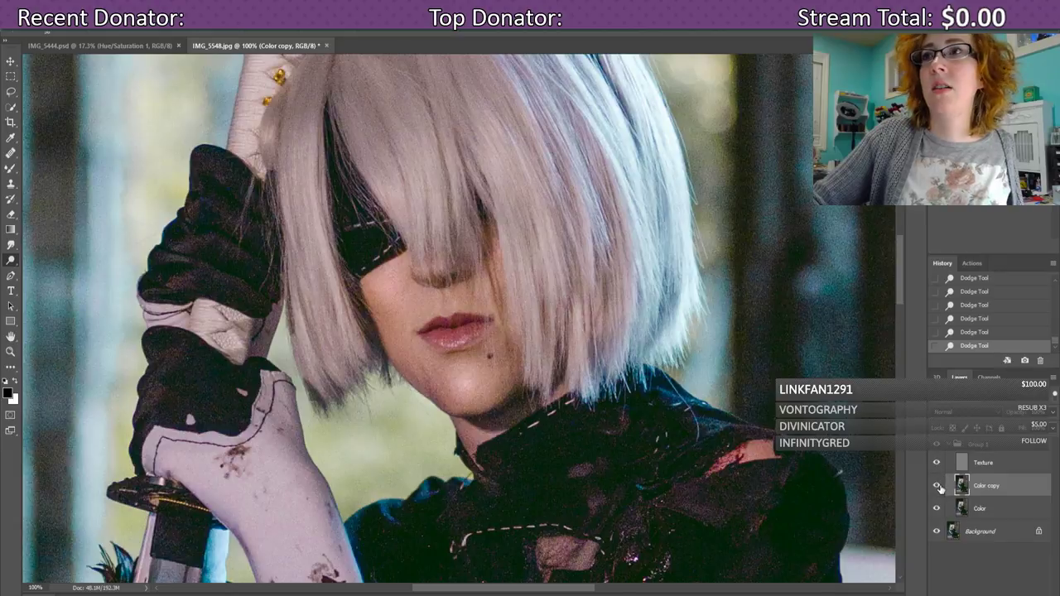
{"action": "left_click", "coordinate": [938, 486]}
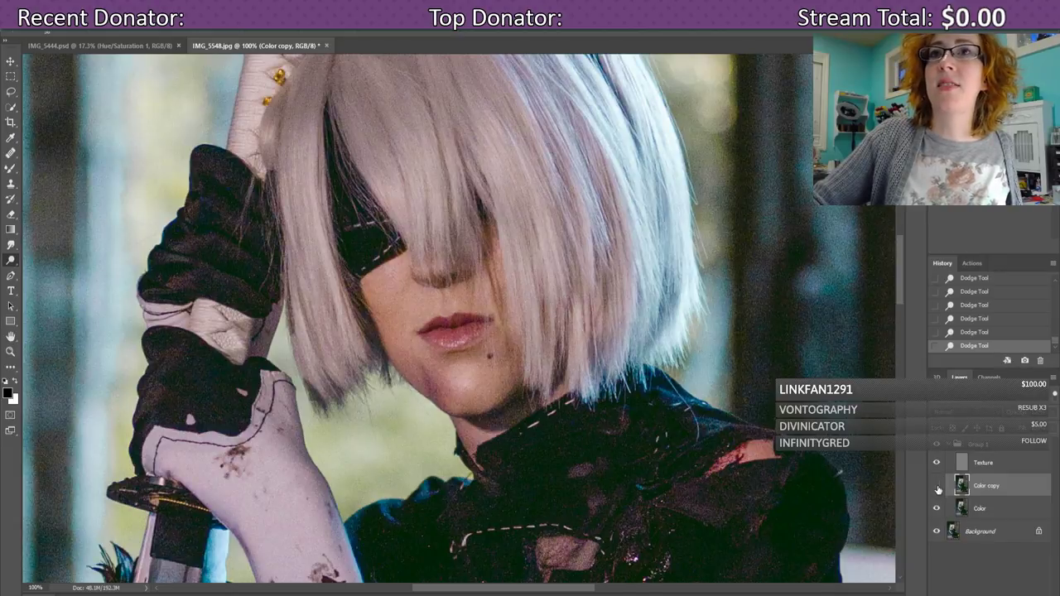
{"action": "left_click", "coordinate": [938, 486]}
{"action": "left_click", "coordinate": [937, 486]}
{"action": "left_click", "coordinate": [937, 486]}
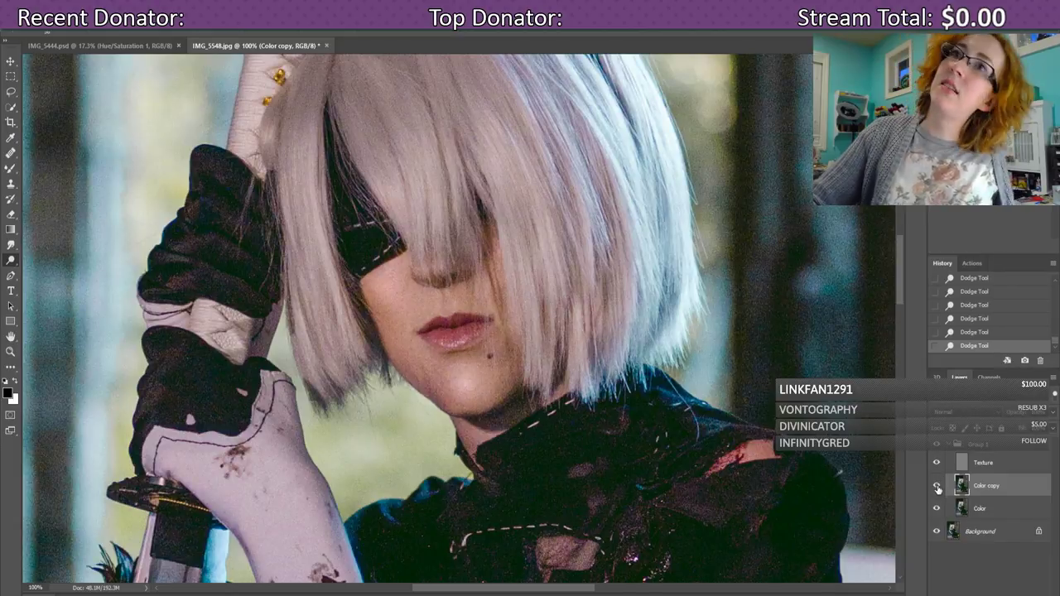
{"action": "left_click", "coordinate": [937, 486]}
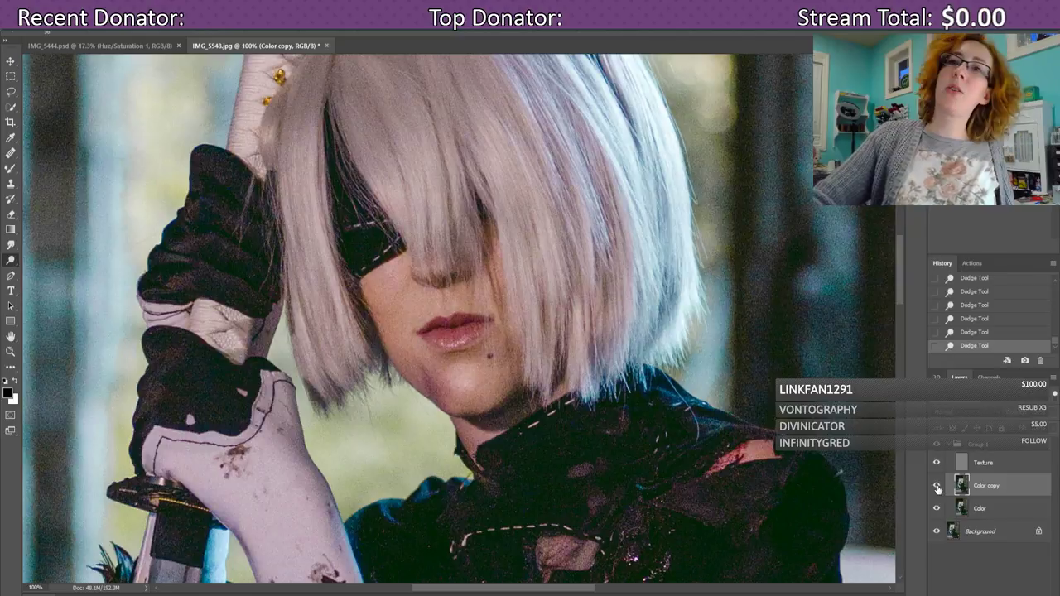
{"action": "left_click", "coordinate": [937, 487]}
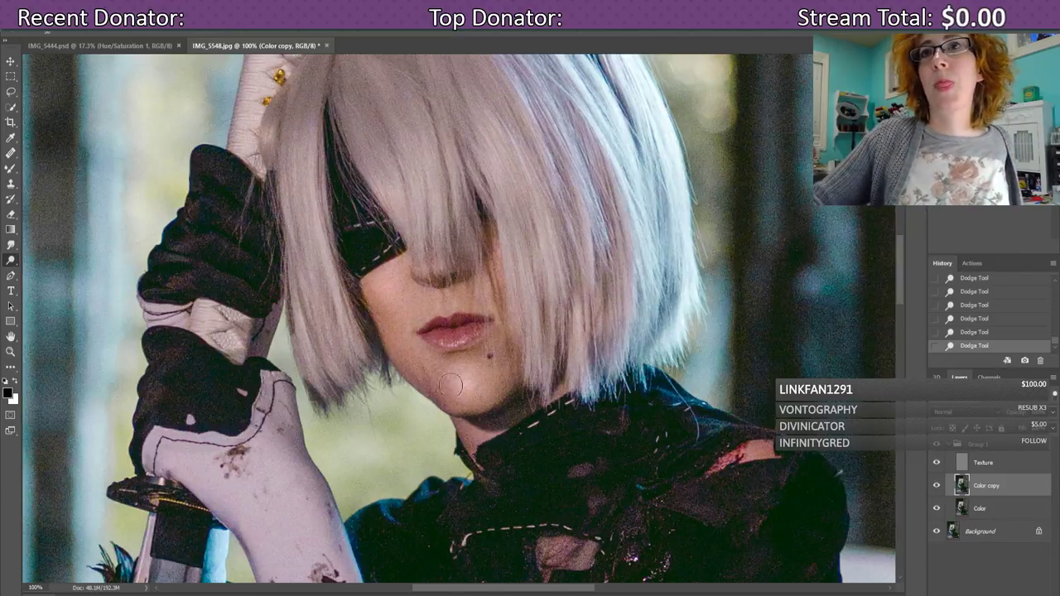
{"action": "scroll", "coordinate": [577, 322], "scroll_direction": "down", "scroll_amount": 3}
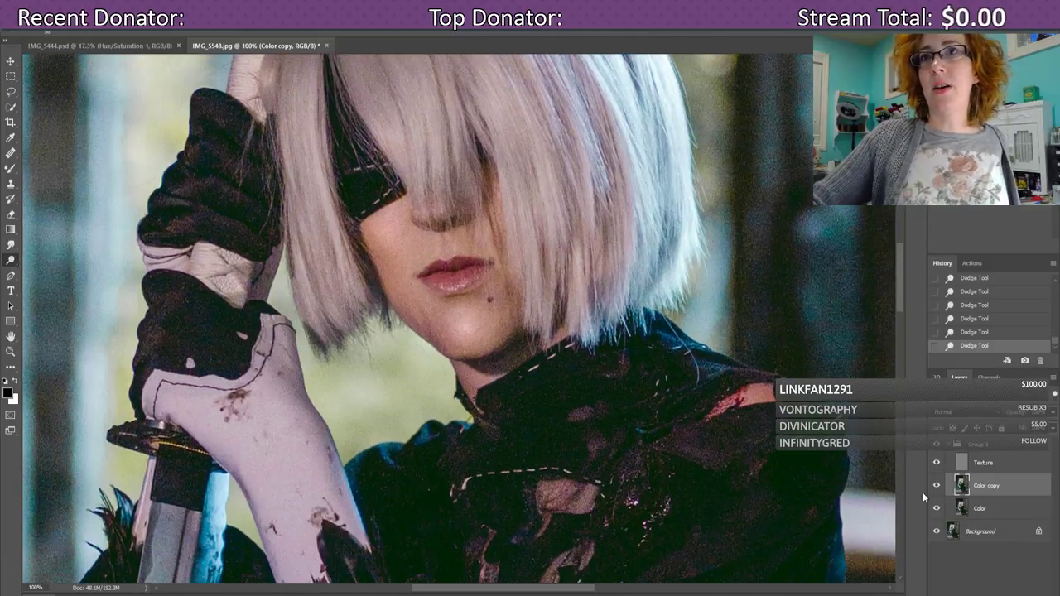
- Select the Texture layer, inspect the dodged face at 300%, then fit the whole image on screen
{"action": "left_click", "coordinate": [965, 466]}
{"action": "scroll", "coordinate": [551, 323], "scroll_direction": "up", "scroll_amount": 6}
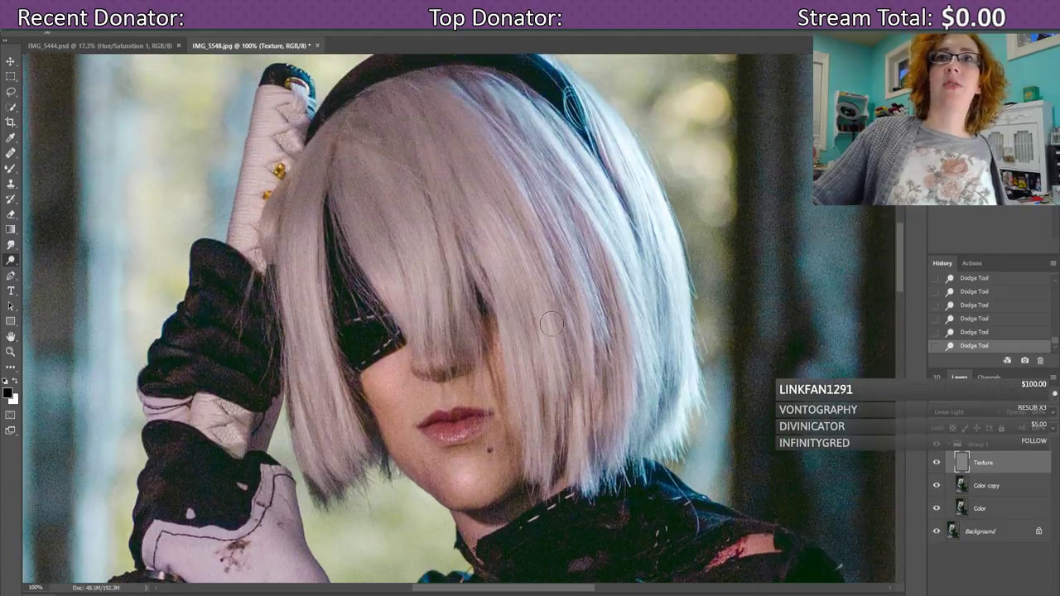
{"action": "scroll", "coordinate": [551, 323], "scroll_direction": "up", "scroll_amount": 1}
{"action": "scroll", "coordinate": [550, 322], "scroll_direction": "up", "scroll_amount": 2}
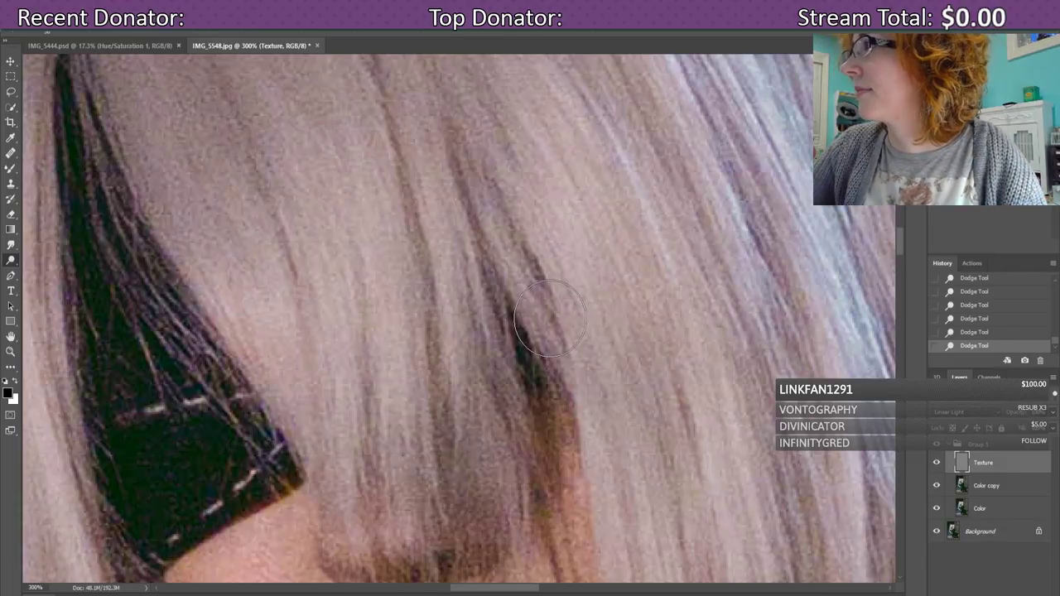
{"action": "scroll", "coordinate": [550, 318], "scroll_direction": "down", "scroll_amount": 5}
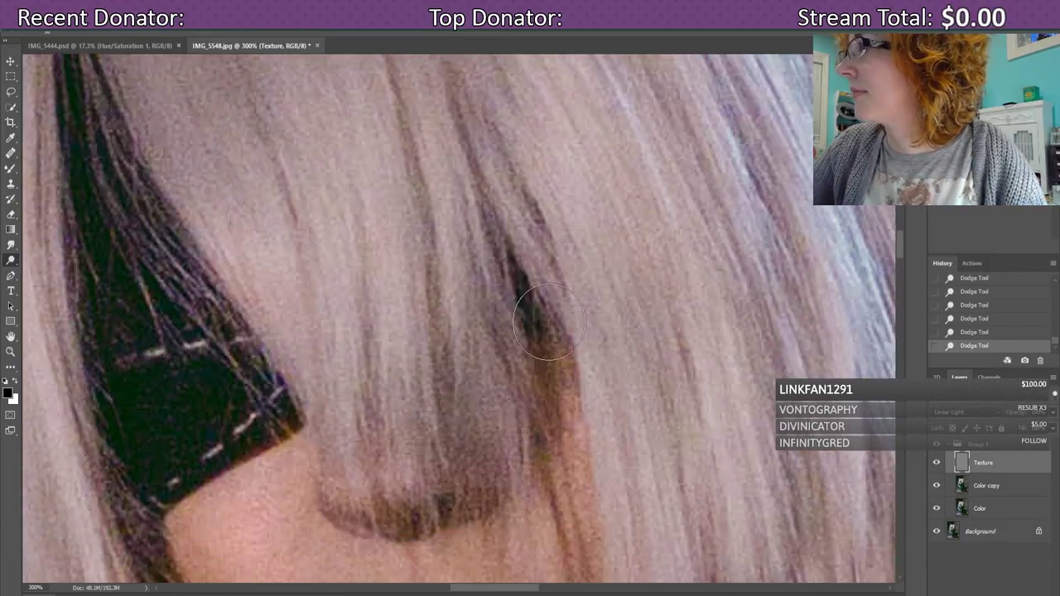
{"action": "scroll", "coordinate": [550, 327], "scroll_direction": "down", "scroll_amount": 2}
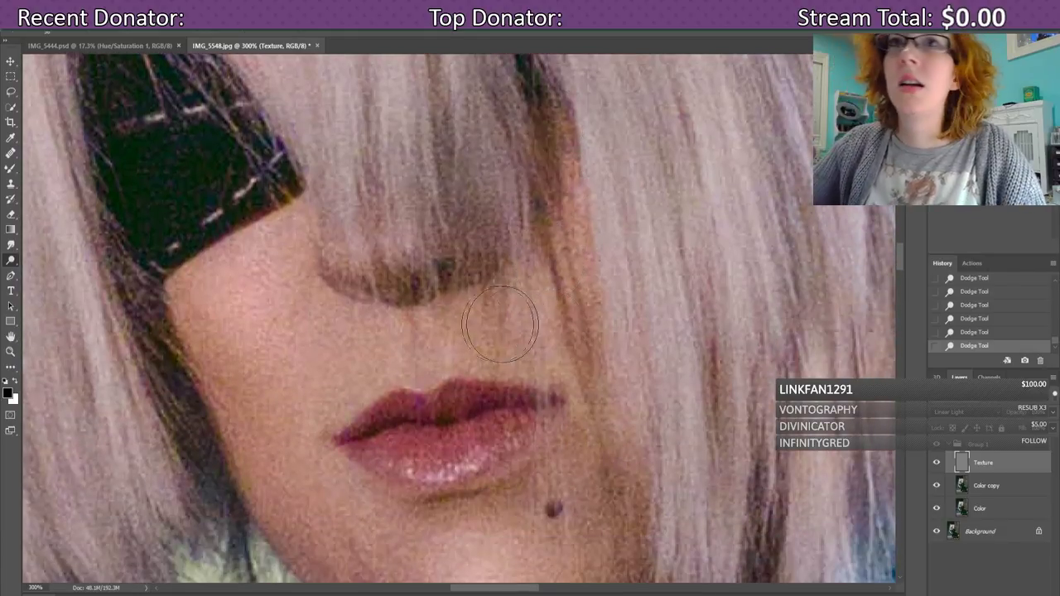
{"action": "scroll", "coordinate": [279, 283], "scroll_direction": "down", "scroll_amount": 4}
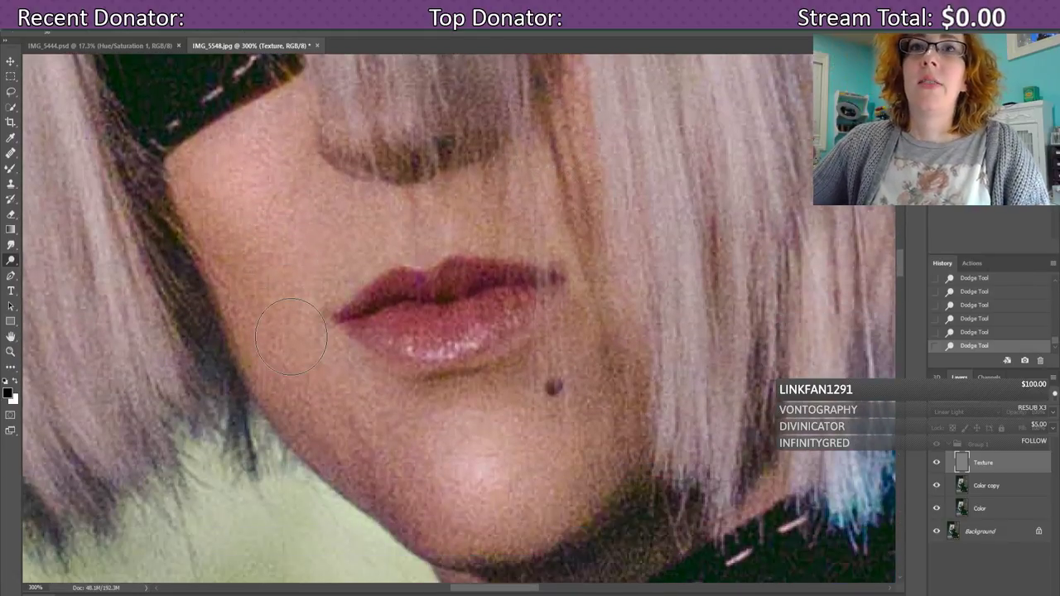
{"action": "scroll", "coordinate": [291, 337], "scroll_direction": "down", "scroll_amount": 1}
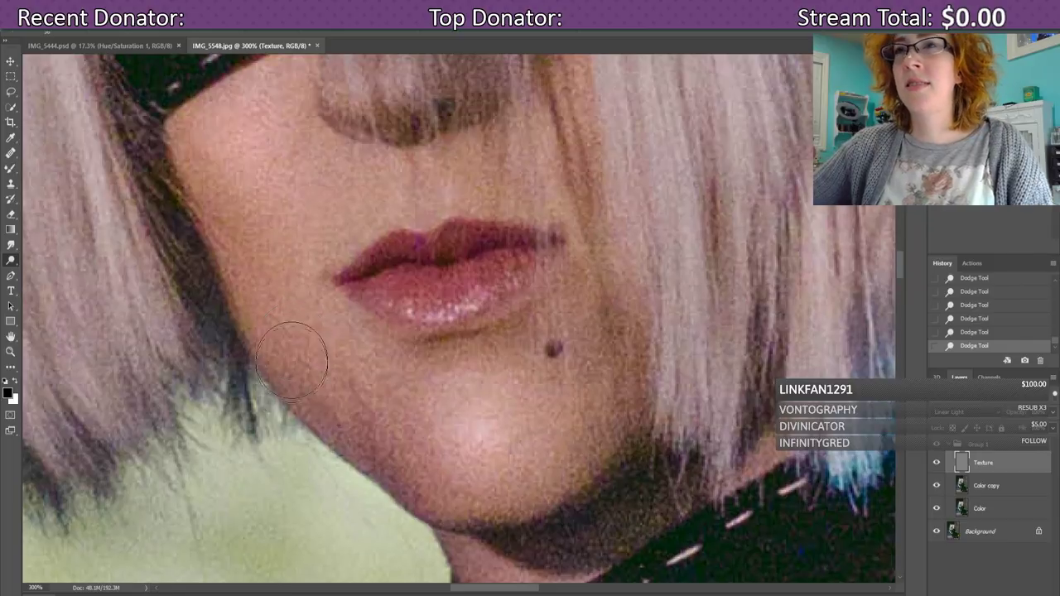
{"action": "scroll", "coordinate": [298, 356], "scroll_direction": "down", "scroll_amount": 1}
{"action": "scroll", "coordinate": [327, 409], "scroll_direction": "up", "scroll_amount": 2}
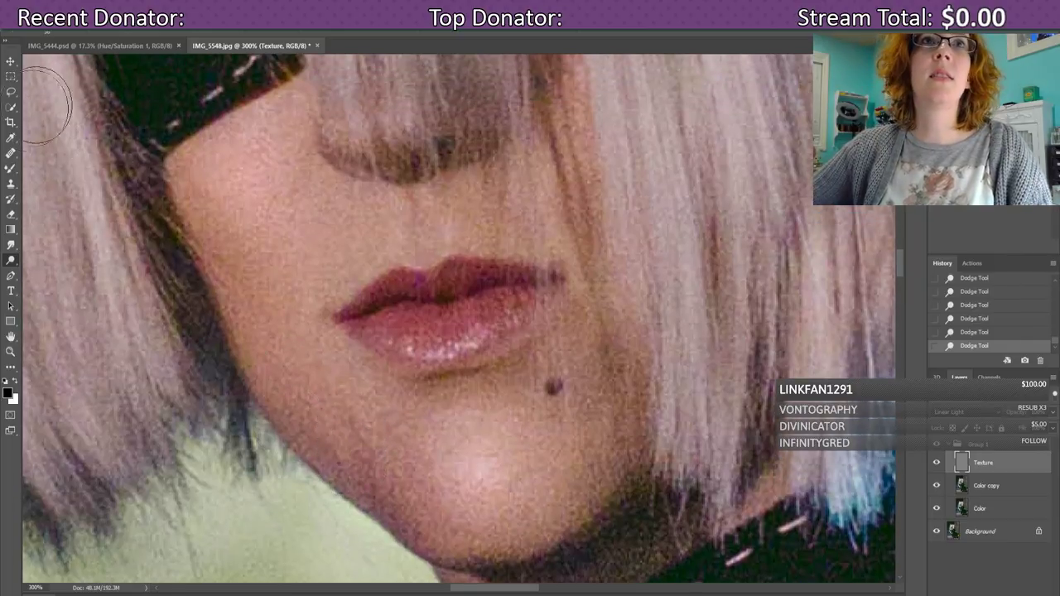
{"action": "key", "text": "ctrl+minus"}
{"action": "key", "text": "ctrl+minus"}
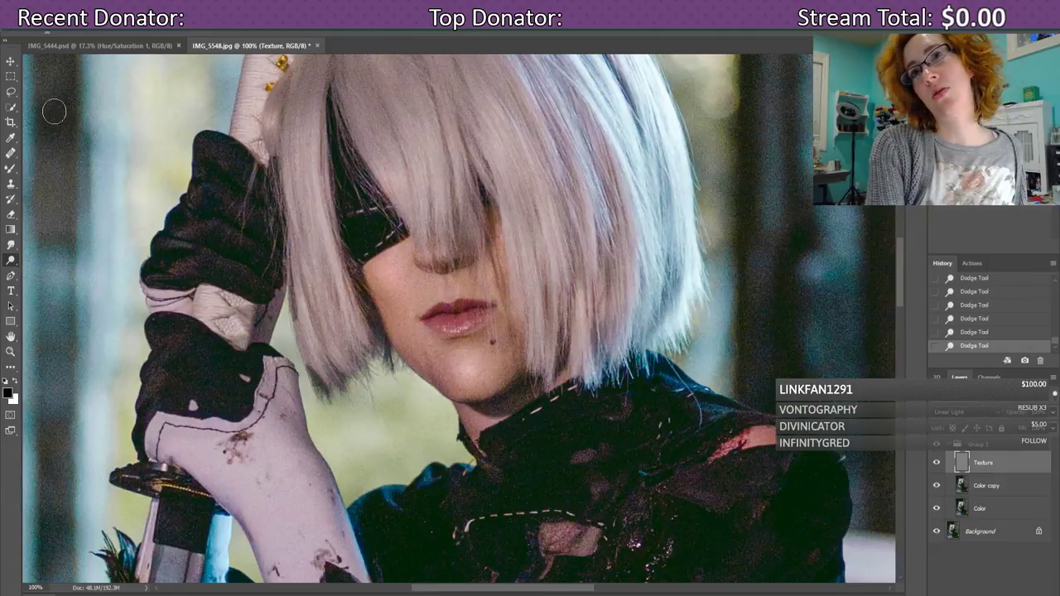
{"action": "key", "text": "ctrl+0"}
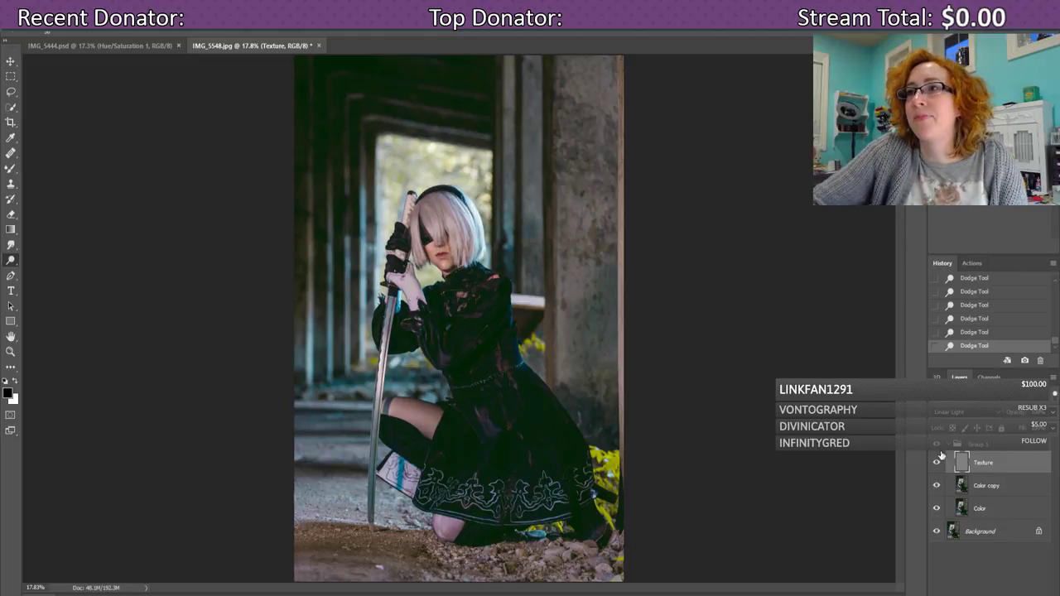
{"action": "left_click", "coordinate": [937, 464]}
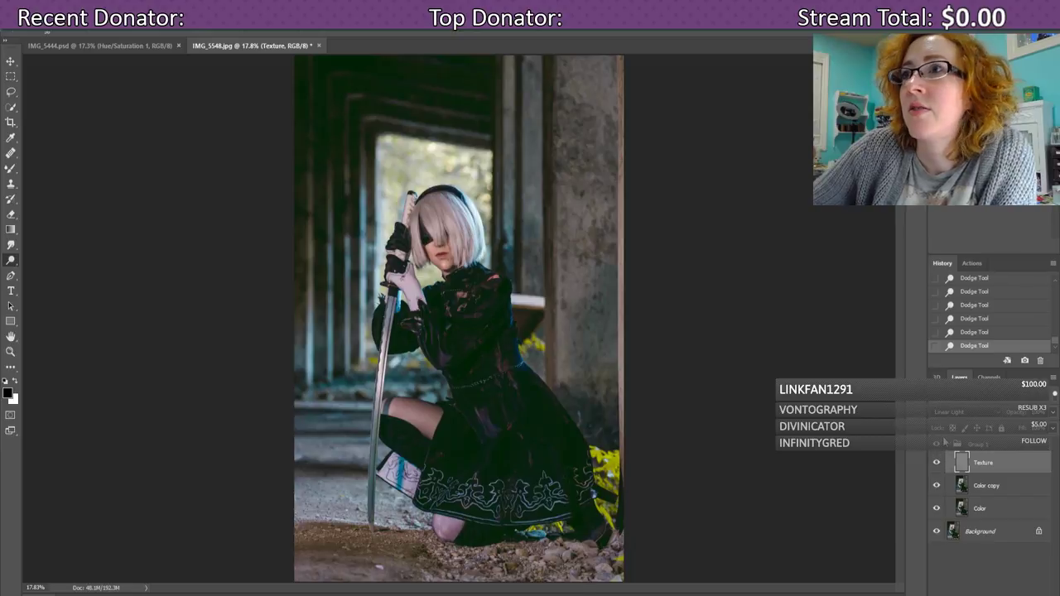
{"action": "left_click", "coordinate": [937, 461]}
{"action": "left_click", "coordinate": [937, 461]}
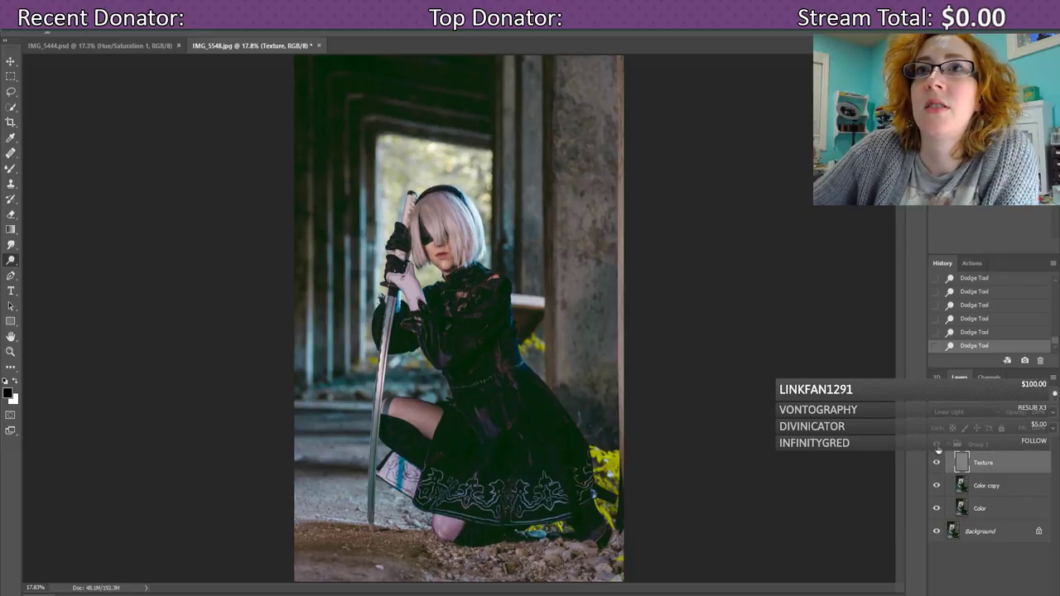
{"action": "left_click", "coordinate": [937, 461]}
{"action": "left_click", "coordinate": [937, 461]}
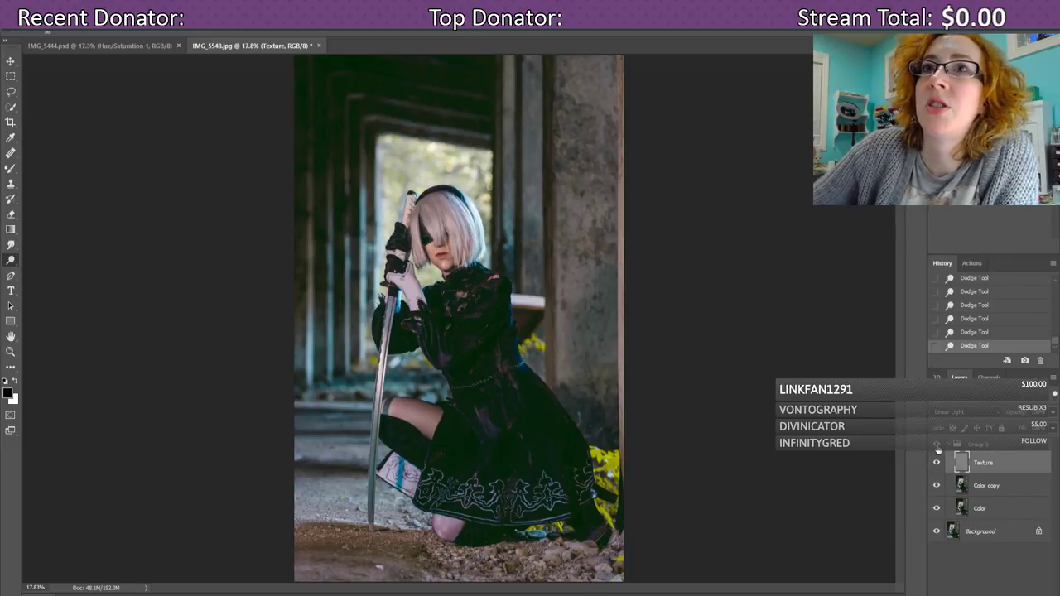
{"action": "left_click", "coordinate": [937, 462]}
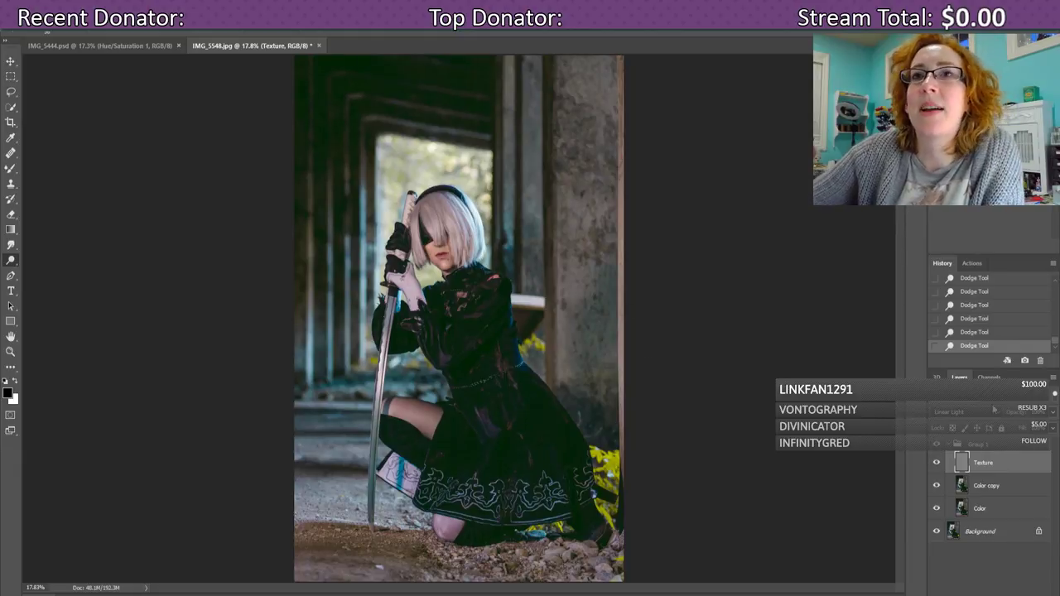
- Collapse Group 1, rename it 'frequency separation', and duplicate the group with Ctrl+J
{"action": "left_click", "coordinate": [953, 445]}
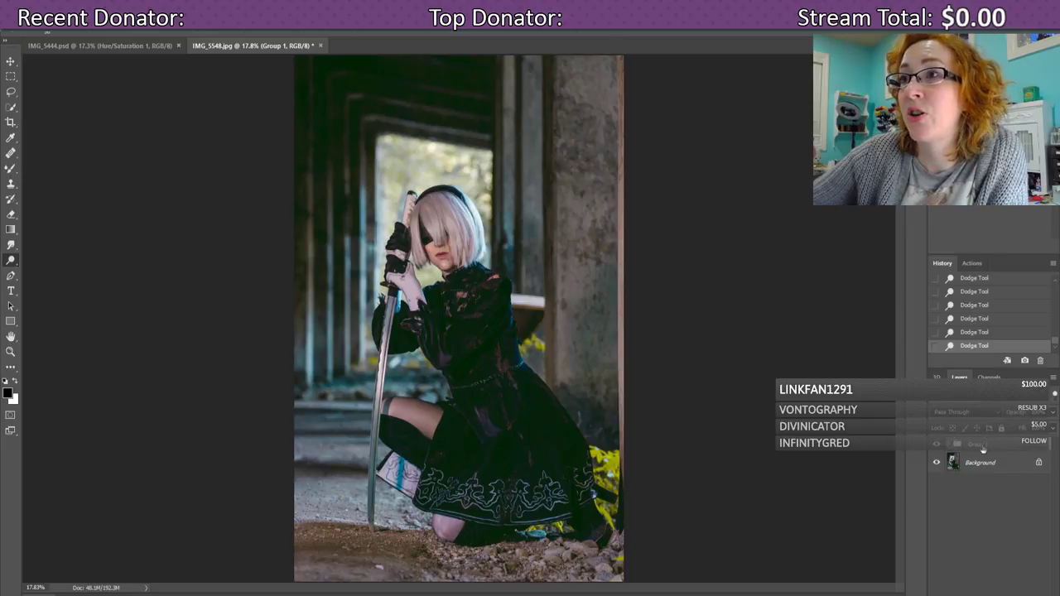
{"action": "double_click", "coordinate": [981, 444]}
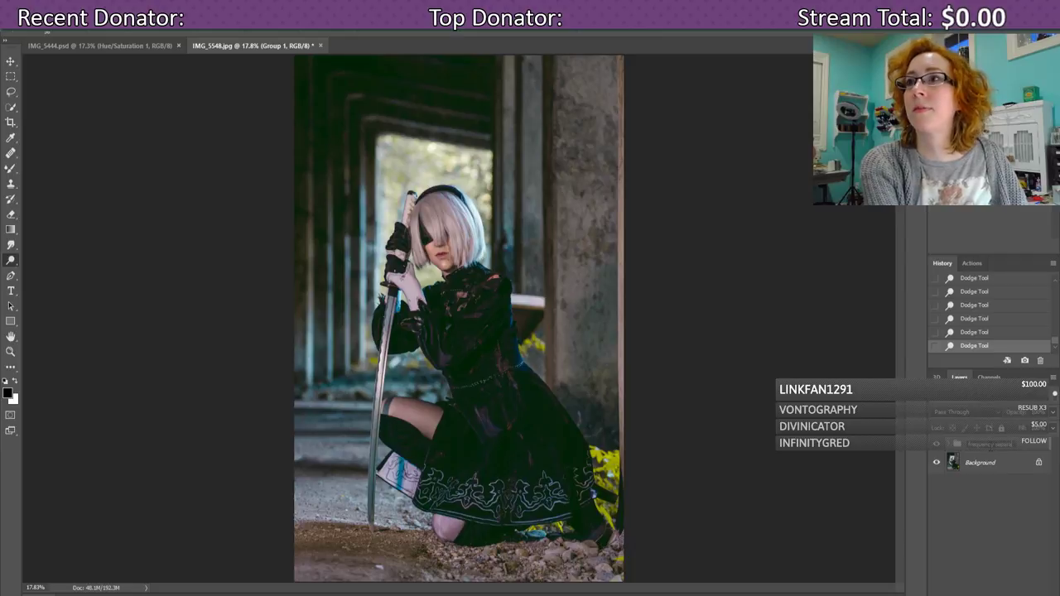
{"action": "key", "text": "Return"}
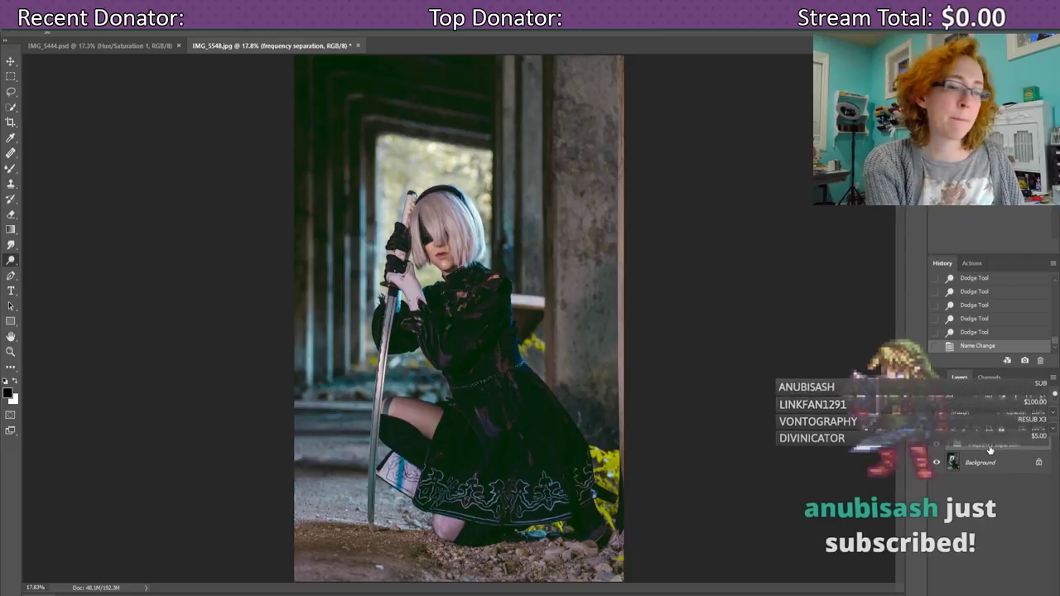
{"action": "key", "text": "ctrl+j"}
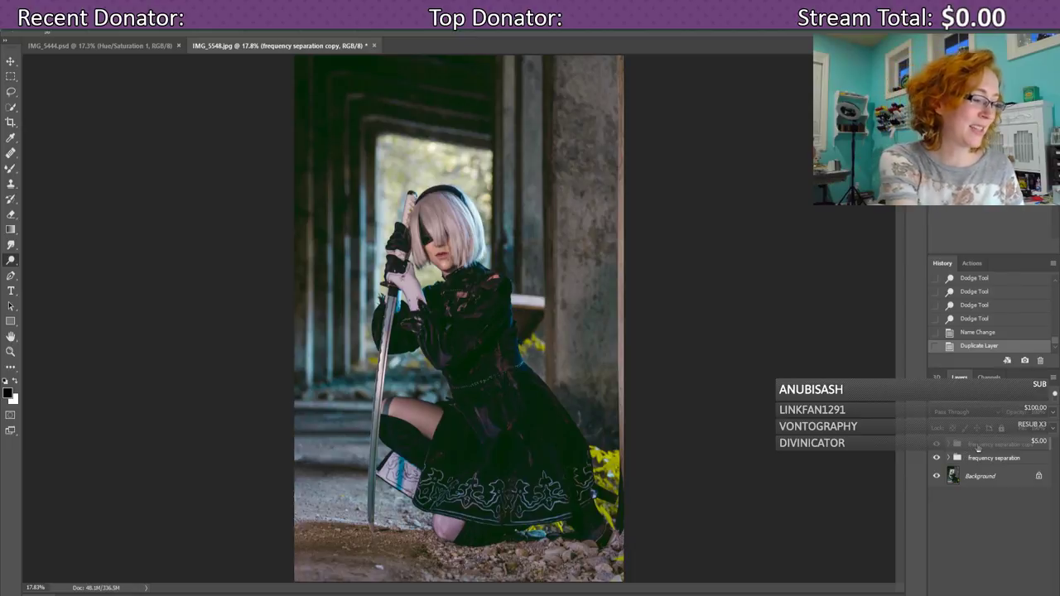
- Merge the group copy into one layer, duplicate it, and name the new layer 'fine edit'
{"action": "key", "text": "ctrl+e"}
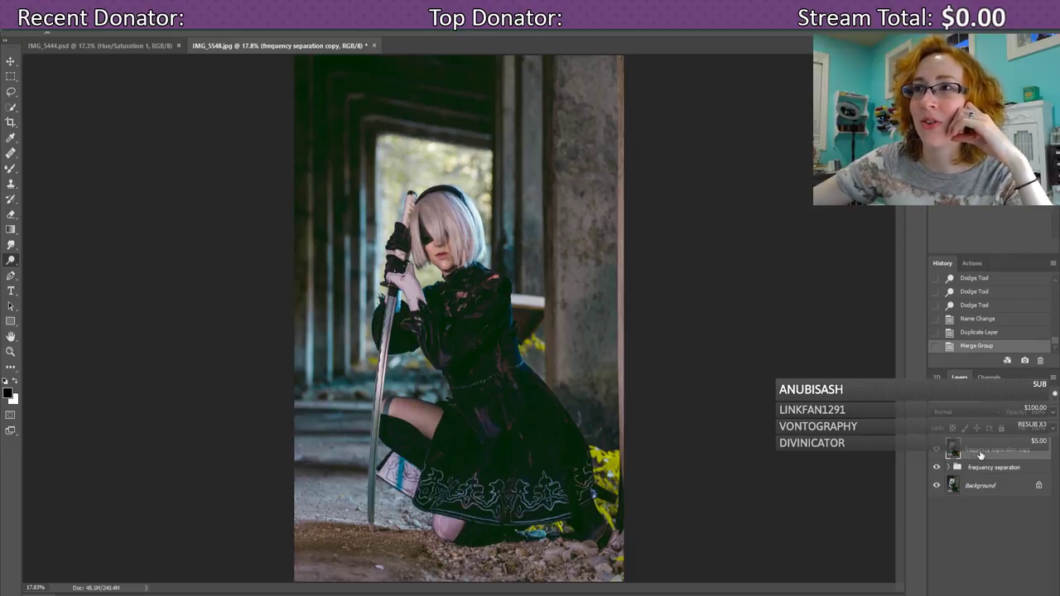
{"action": "key", "text": "ctrl+j"}
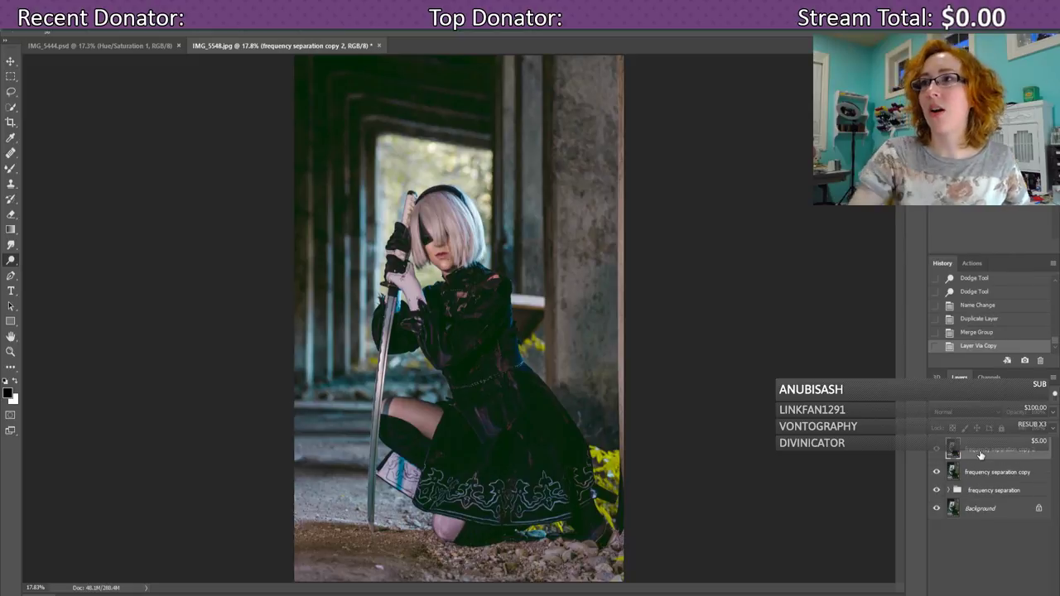
{"action": "double_click", "coordinate": [997, 450]}
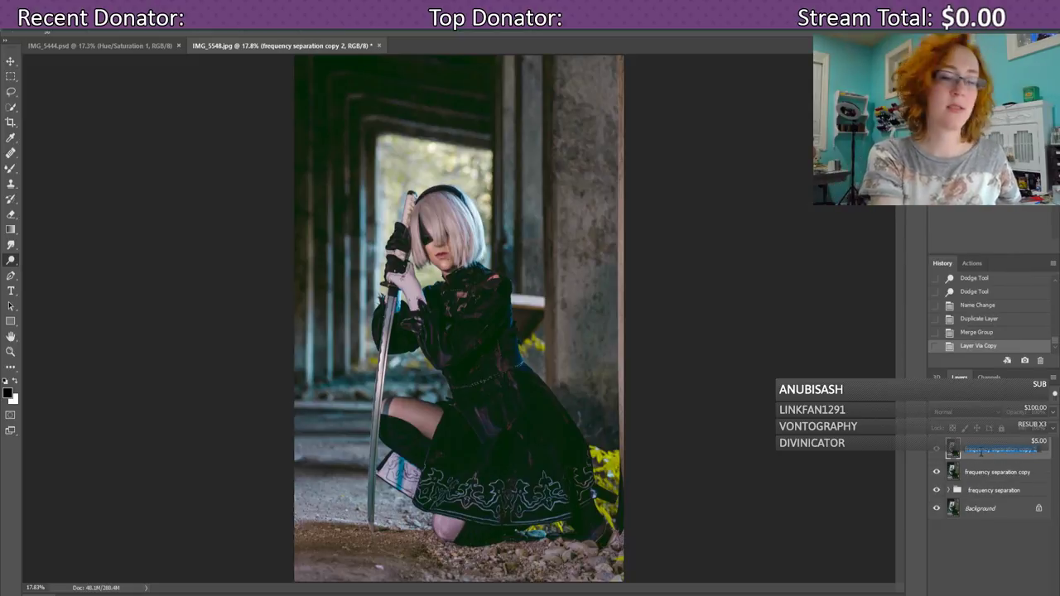
{"action": "key", "text": "BackSpace"}
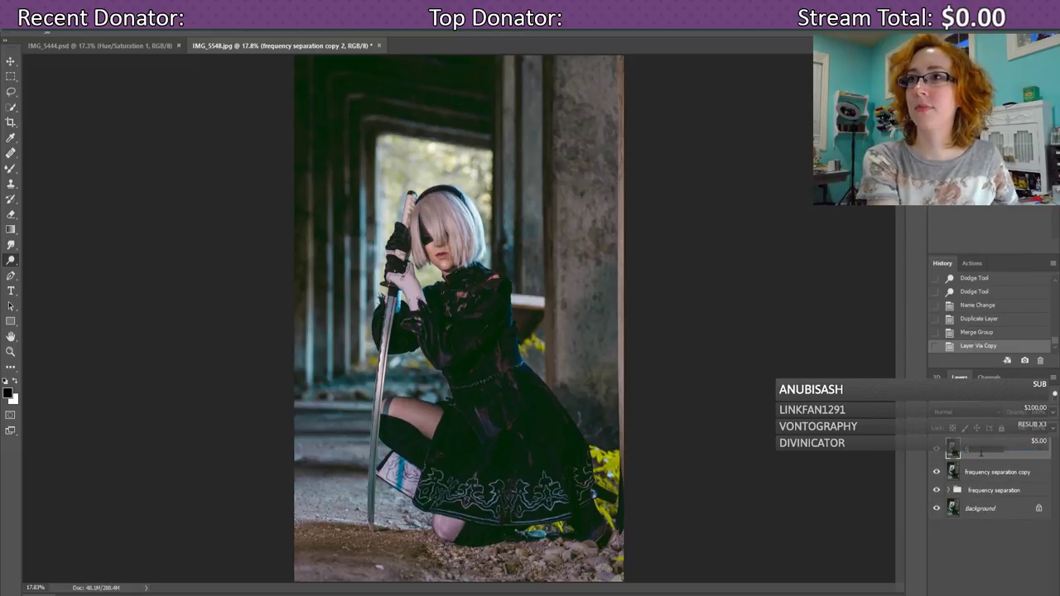
{"action": "type", "text": "fine edit"}
{"action": "key", "text": "Return"}
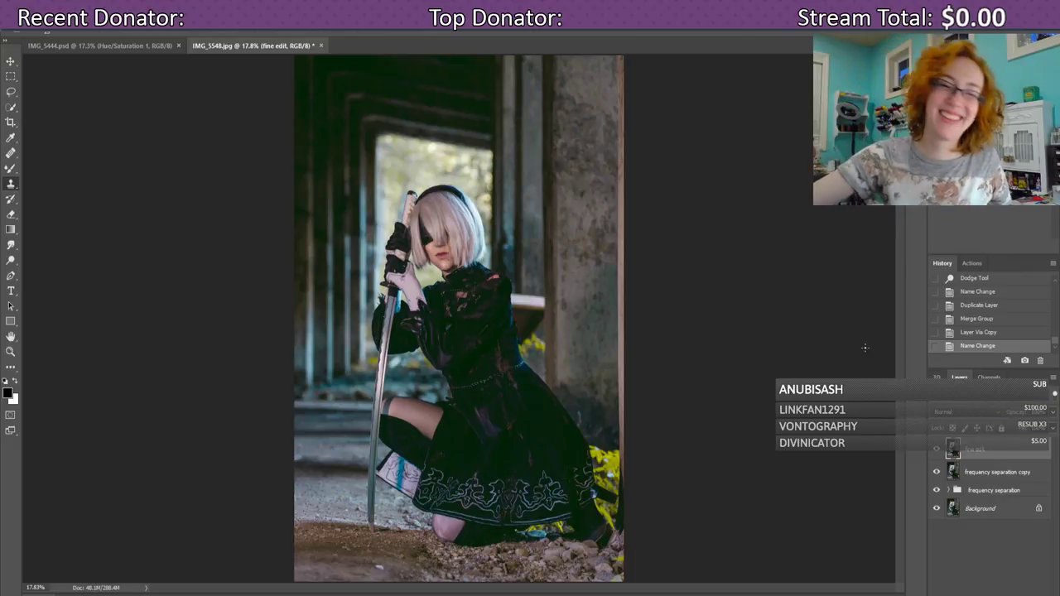
- Zoom to 50%, pan right, and Quick-Select the white plank beside the kneeling figure
{"action": "key", "text": "ctrl+plus"}
{"action": "key", "text": "ctrl+plus"}
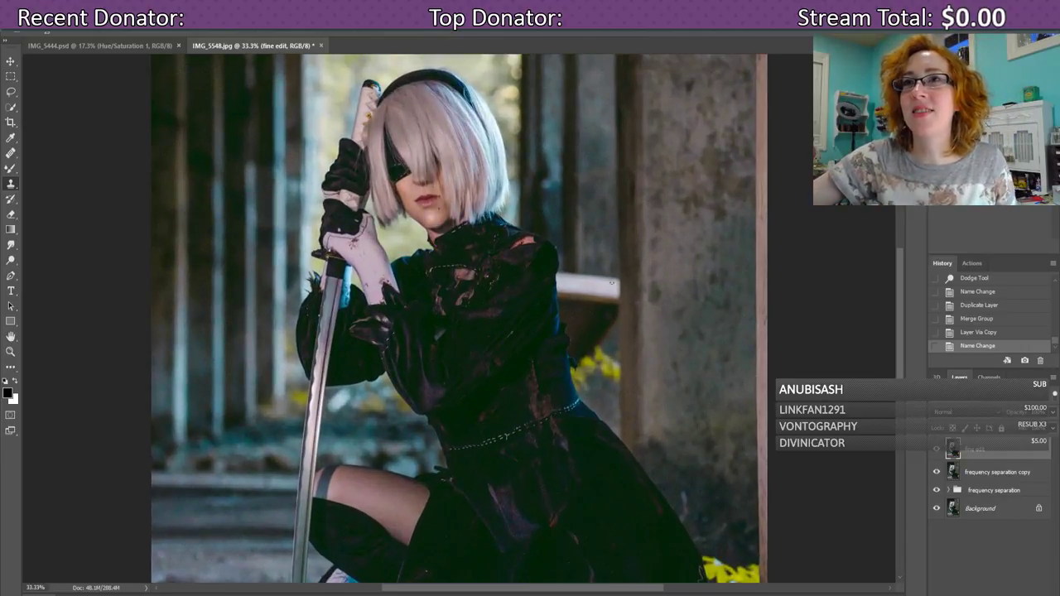
{"action": "key", "text": "ctrl+plus"}
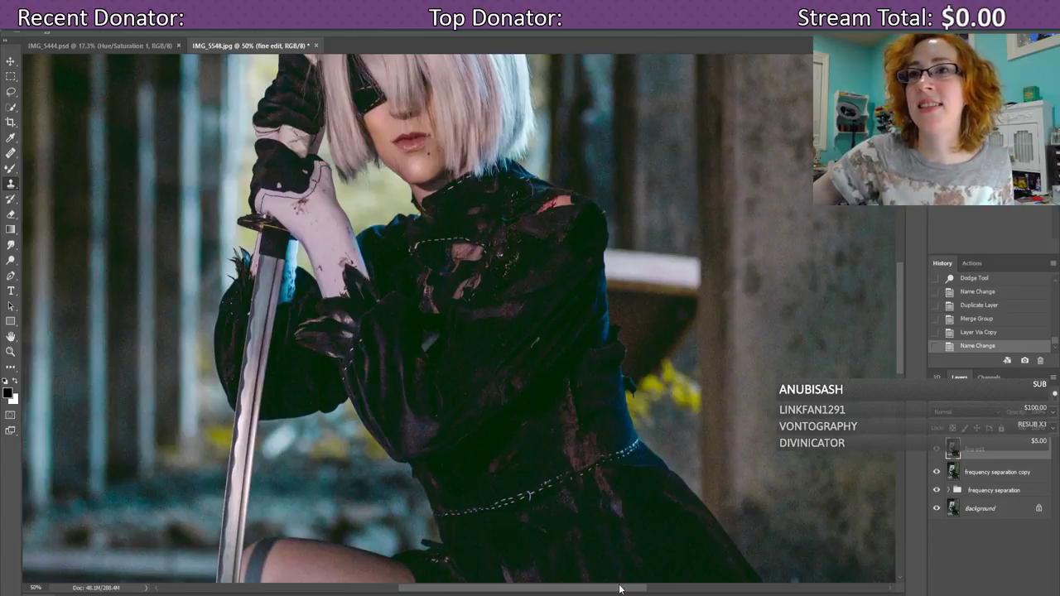
{"action": "left_click_drag", "start_coordinate": [619, 589], "coordinate": [670, 578]}
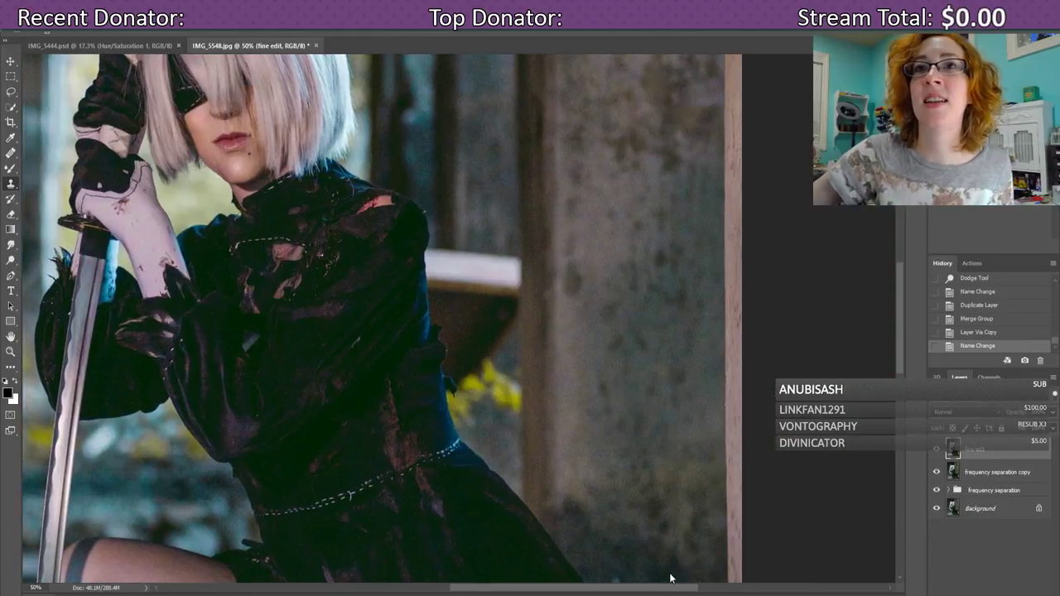
{"action": "left_click", "coordinate": [11, 92]}
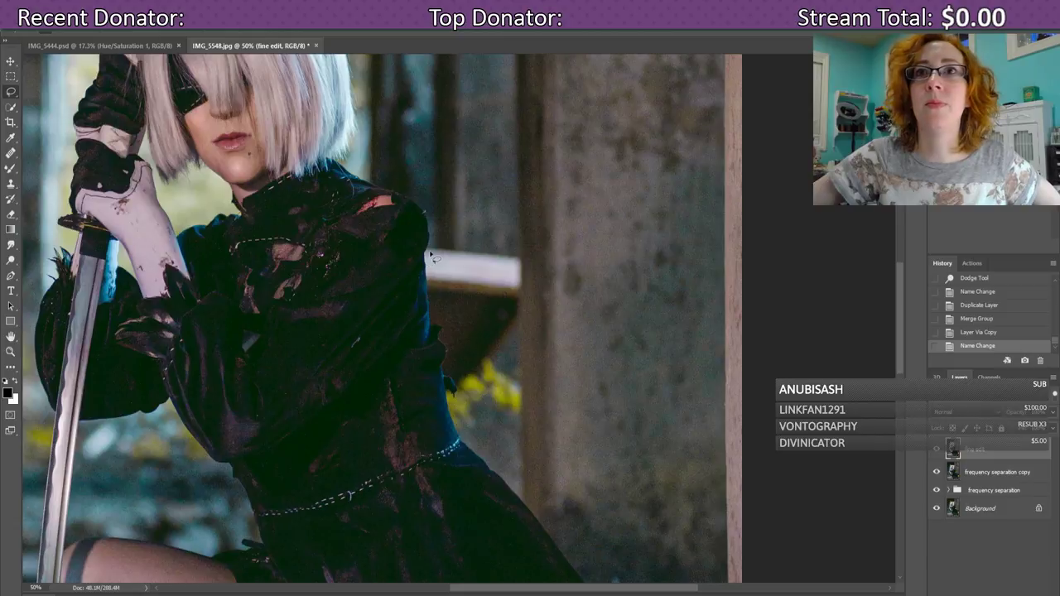
{"action": "left_click", "coordinate": [12, 109]}
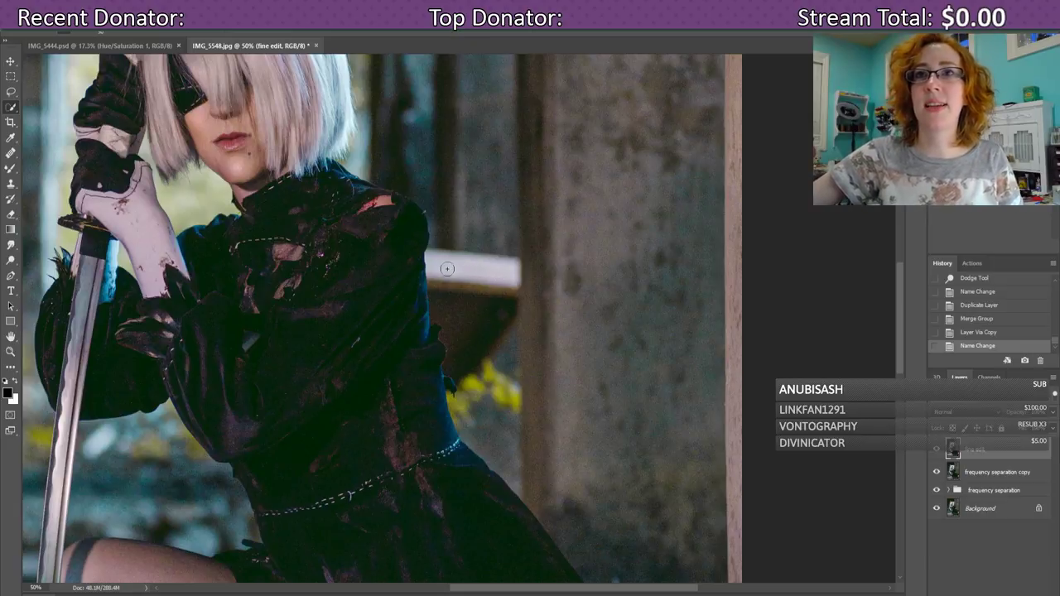
{"action": "mouse_move", "coordinate": [447, 268]}
{"action": "left_mouse_down"}
{"action": "mouse_move", "coordinate": [480, 367]}
{"action": "mouse_move", "coordinate": [527, 332]}
{"action": "left_mouse_up"}
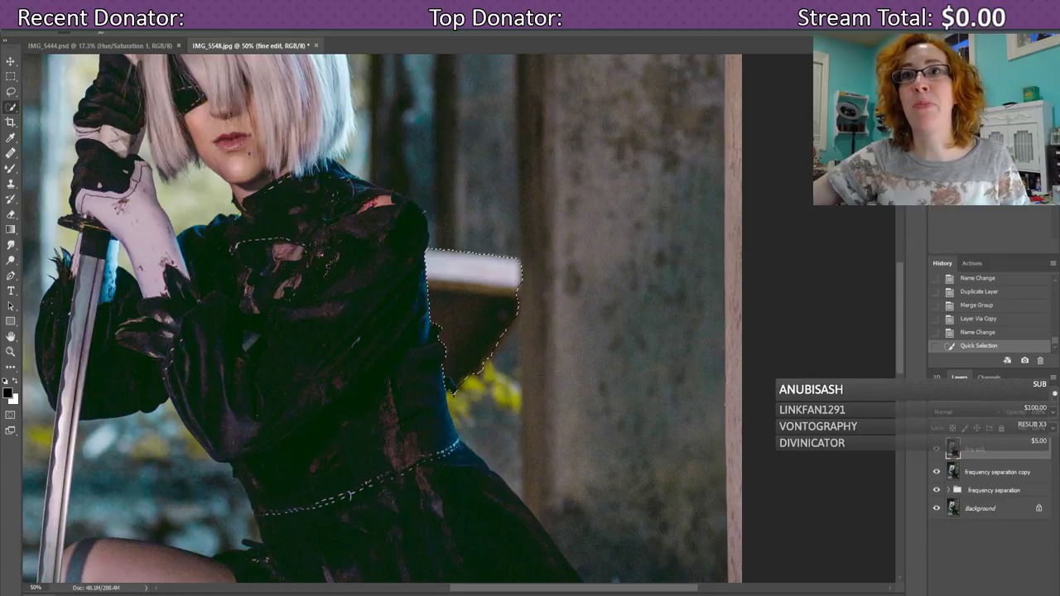
- Open Select and Mask for the plank selection, zooming in with a smaller refine brush
{"action": "left_click", "coordinate": [122, 25]}
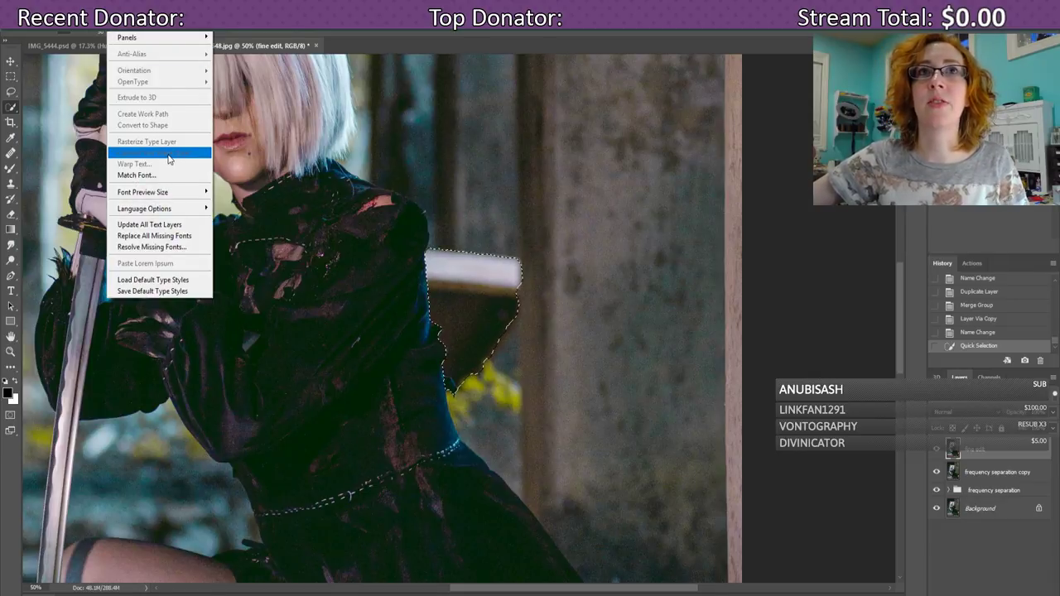
{"action": "left_click", "coordinate": [141, 25]}
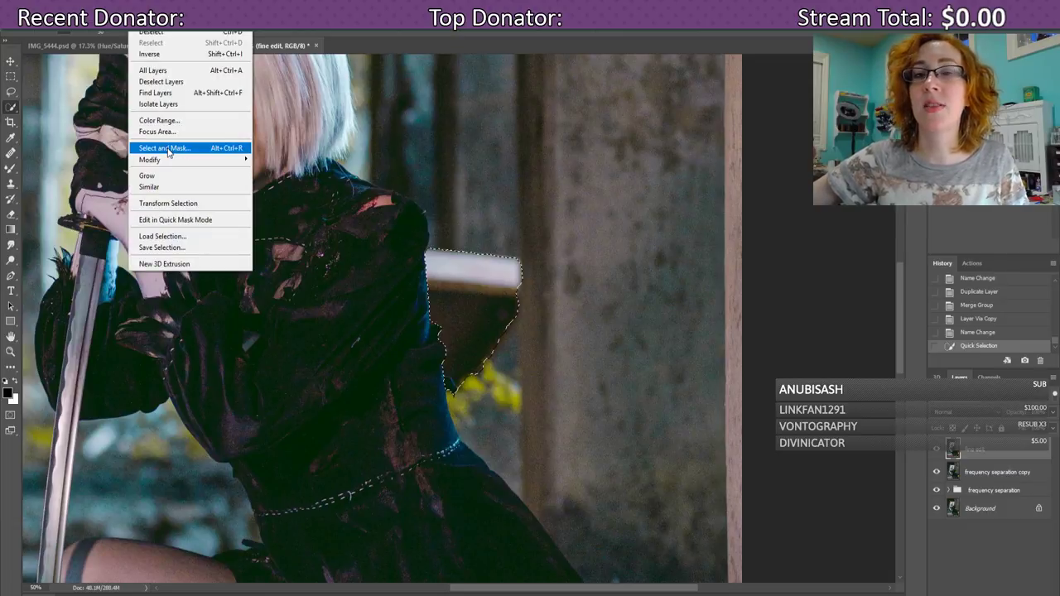
{"action": "left_click", "coordinate": [166, 148]}
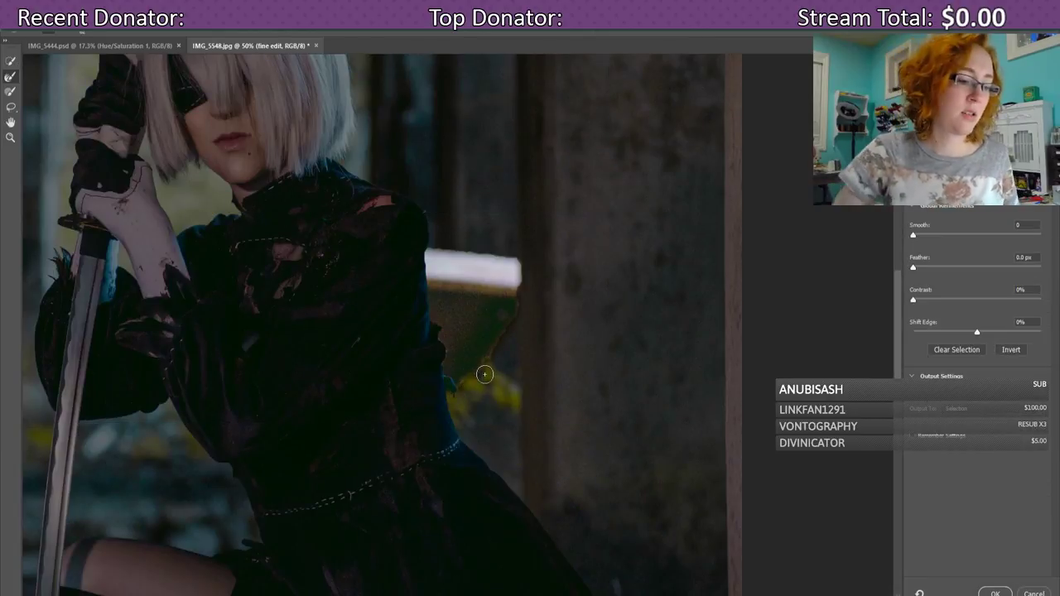
{"action": "key", "text": "ctrl+plus"}
{"action": "key", "text": "ctrl+plus"}
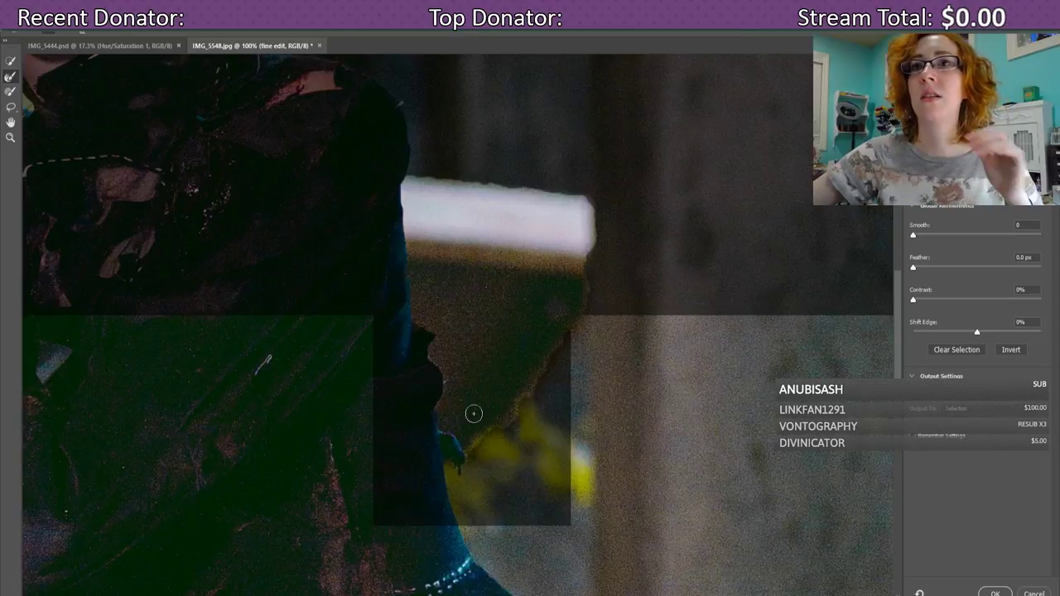
{"action": "scroll", "coordinate": [452, 438], "scroll_direction": "down", "scroll_amount": 2}
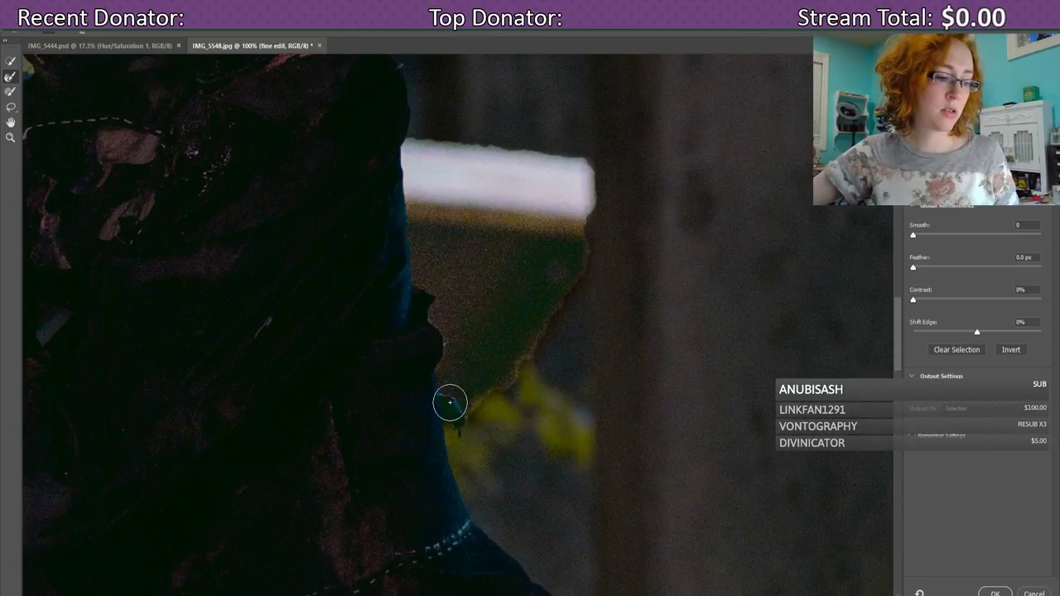
{"action": "key", "text": "bracketleft"}
{"action": "key", "text": "bracketleft"}
- Refine the edge along the figure from the white bar down to the yellow leaves, then apply
{"action": "mouse_move", "coordinate": [438, 393]}
{"action": "left_mouse_down"}
{"action": "mouse_move", "coordinate": [462, 418]}
{"action": "mouse_move", "coordinate": [519, 367]}
{"action": "left_mouse_up"}
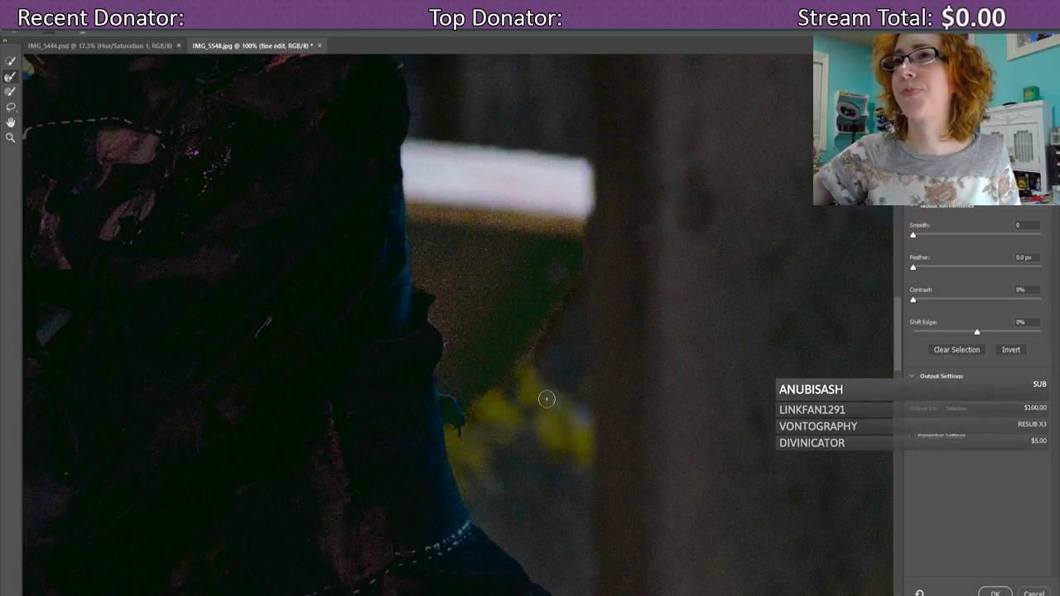
{"action": "mouse_move", "coordinate": [546, 399]}
{"action": "left_mouse_down"}
{"action": "mouse_move", "coordinate": [544, 369]}
{"action": "mouse_move", "coordinate": [531, 360]}
{"action": "mouse_move", "coordinate": [583, 258]}
{"action": "left_mouse_up"}
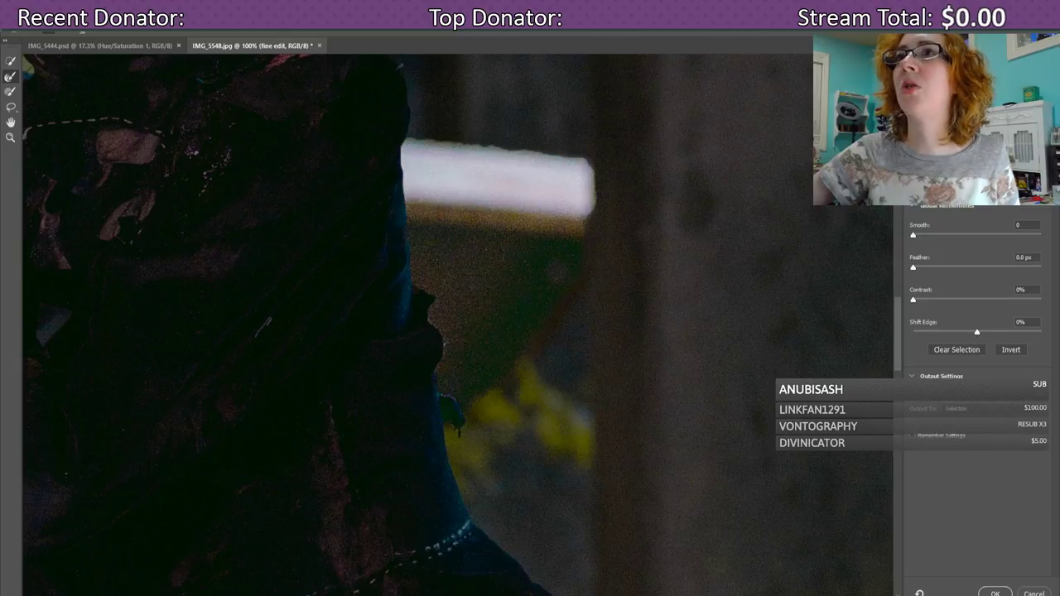
{"action": "left_click_drag", "start_coordinate": [582, 222], "coordinate": [449, 410]}
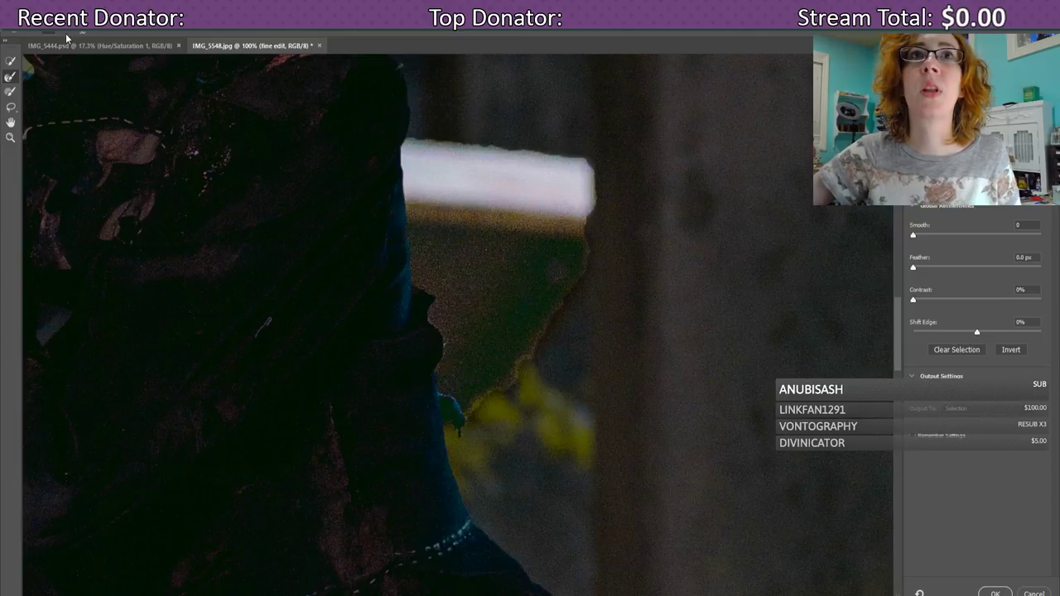
{"action": "scroll", "coordinate": [414, 421], "scroll_direction": "down", "scroll_amount": 1}
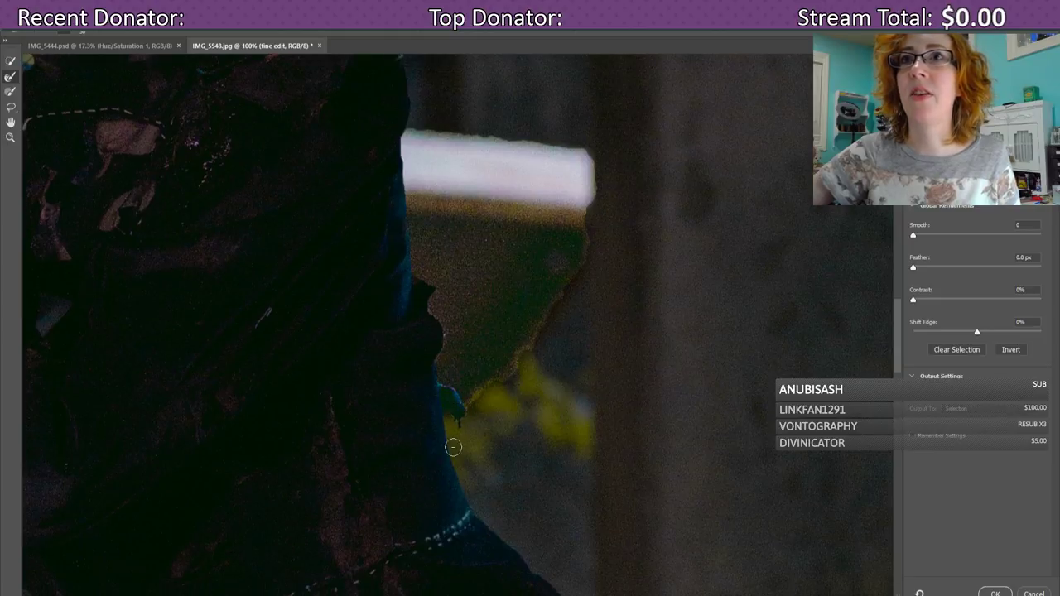
{"action": "left_click", "coordinate": [995, 593]}
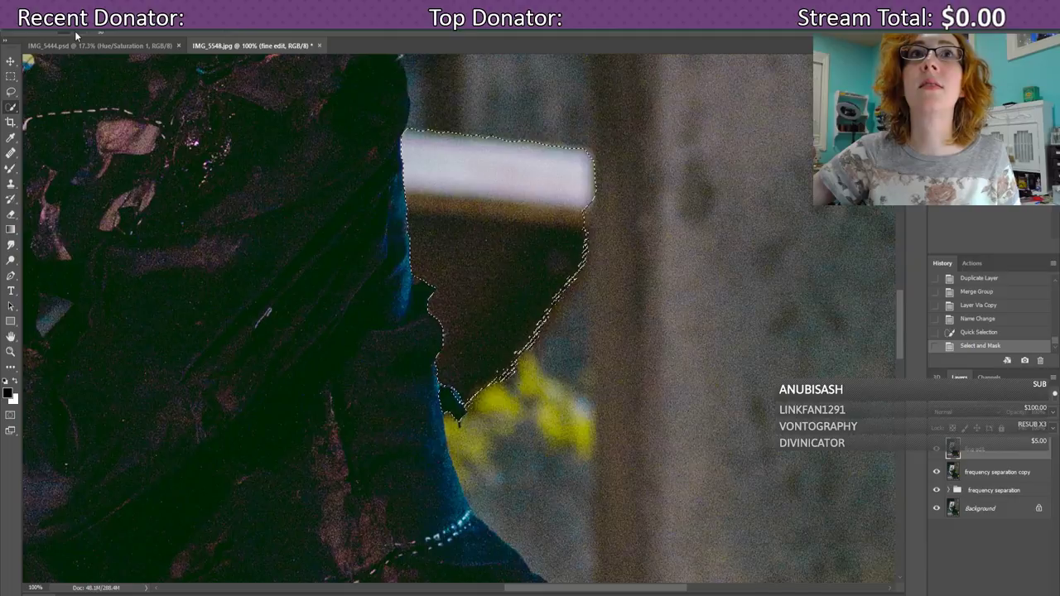
- Add the chin area to the selection and fill it with Content-Aware via Edit > Fill
{"action": "left_click", "coordinate": [447, 408]}
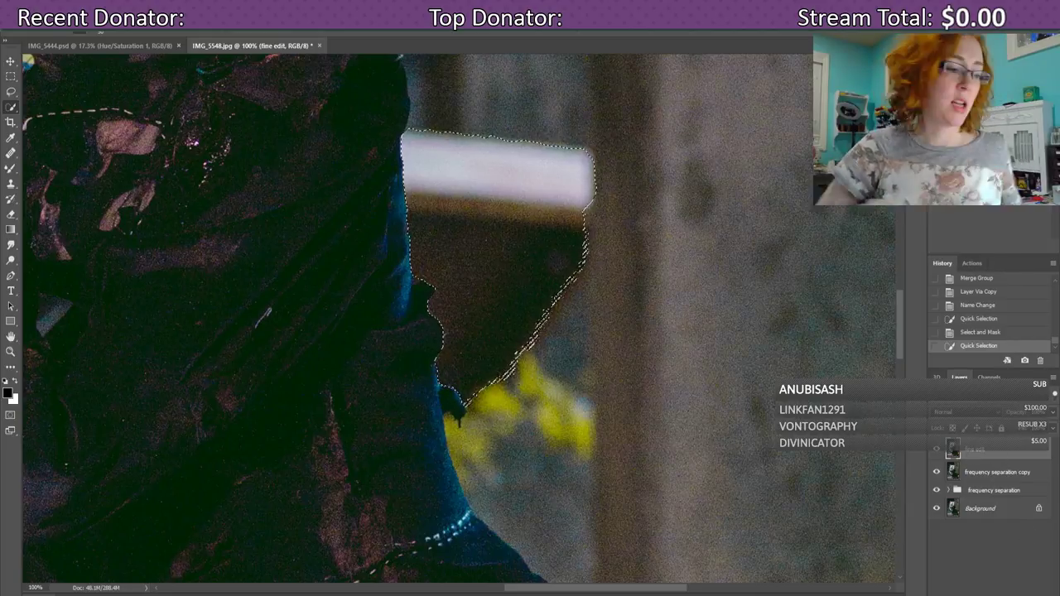
{"action": "key", "text": "ctrl+minus"}
{"action": "key", "text": "ctrl+minus"}
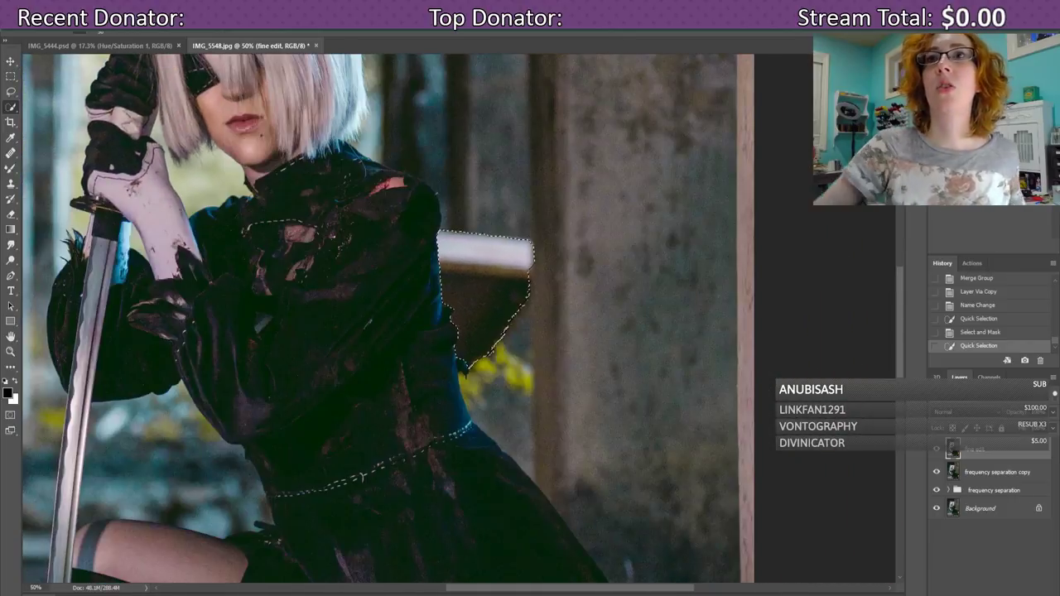
{"action": "left_click", "coordinate": [48, 24]}
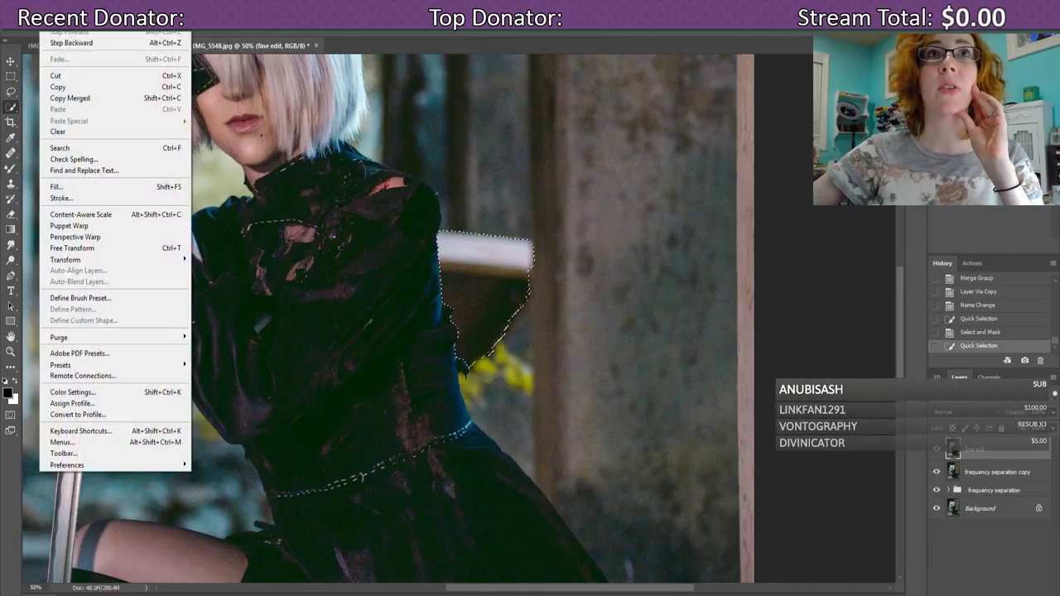
{"action": "left_click", "coordinate": [108, 187]}
{"action": "left_click", "coordinate": [519, 177]}
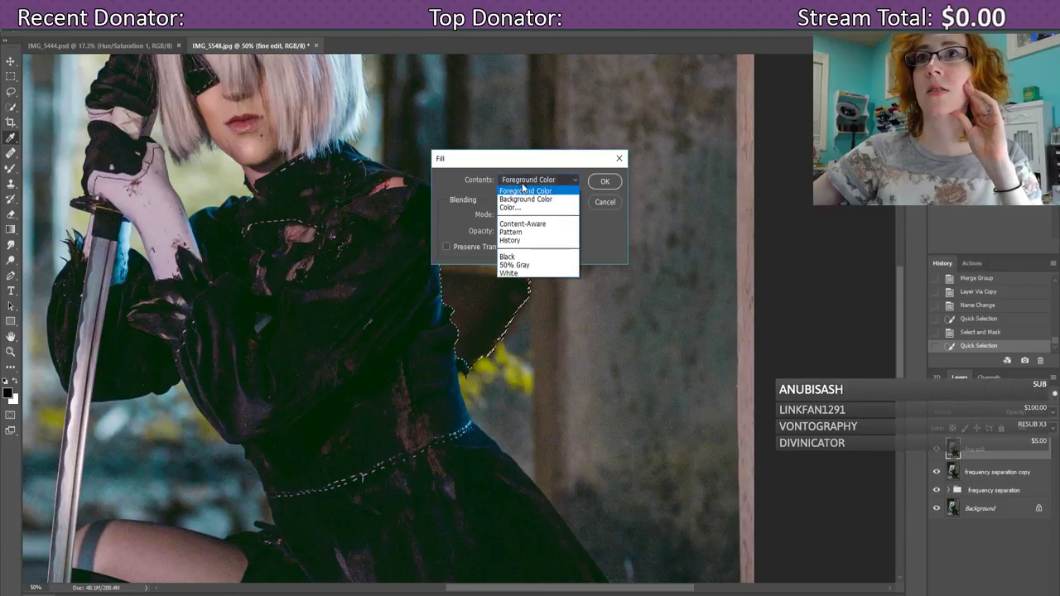
{"action": "left_click", "coordinate": [536, 223]}
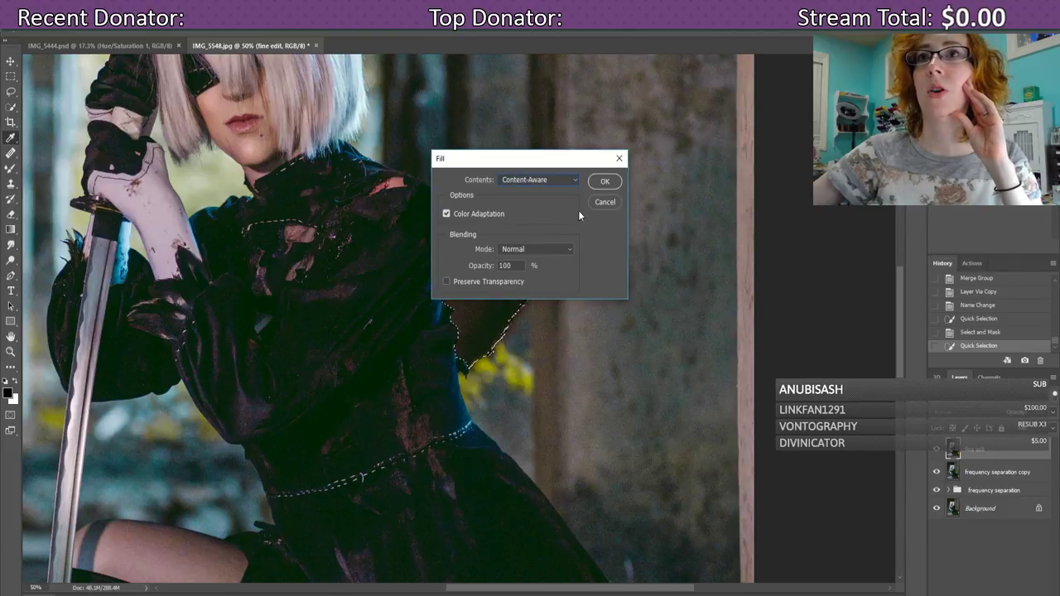
{"action": "left_click_drag", "start_coordinate": [577, 156], "coordinate": [776, 136]}
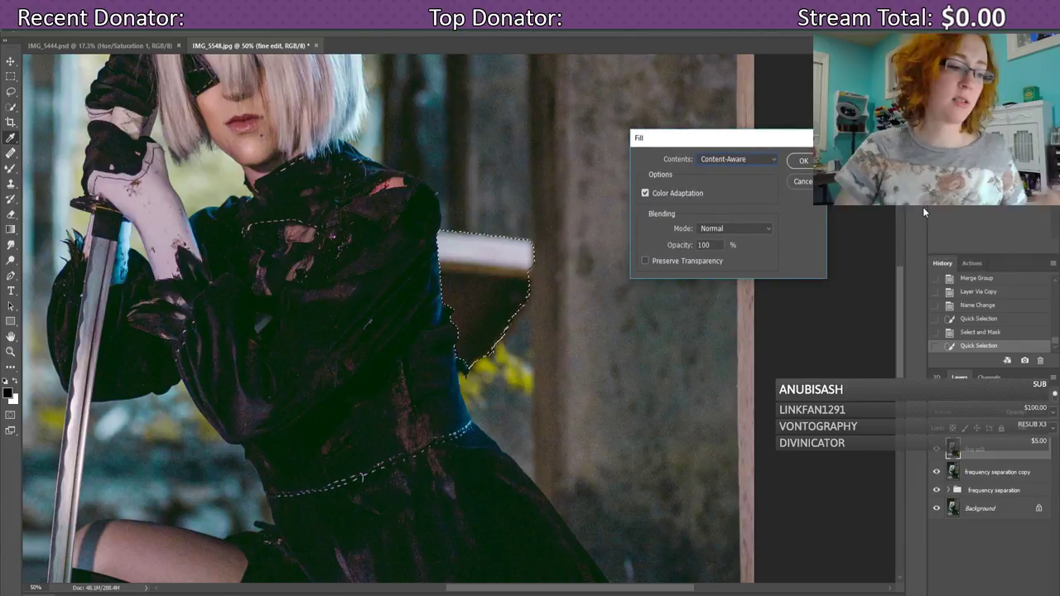
{"action": "key", "text": "ctrl+minus"}
{"action": "key", "text": "ctrl+minus"}
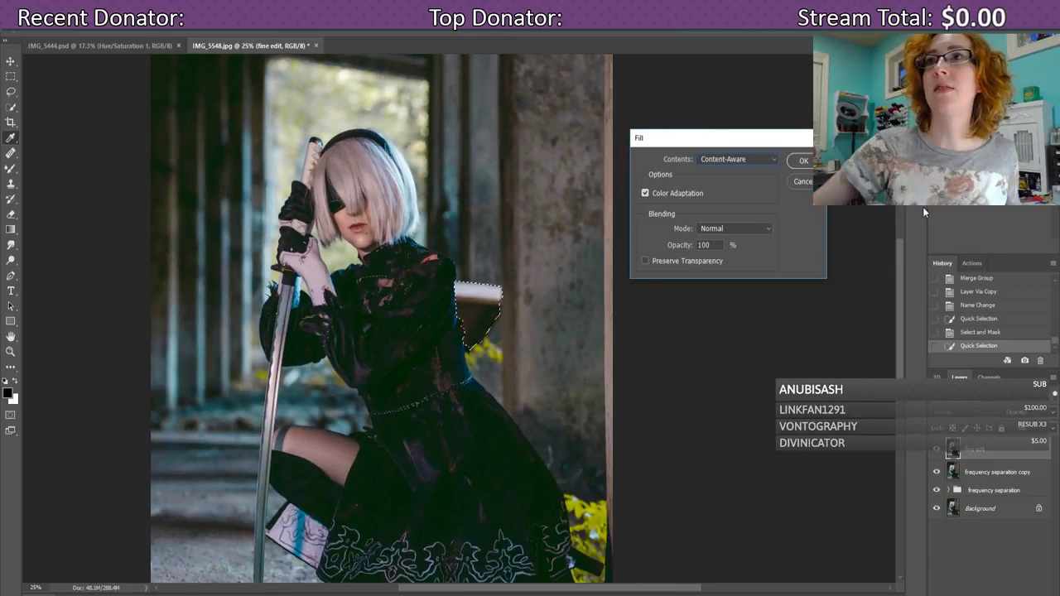
{"action": "left_click", "coordinate": [804, 161]}
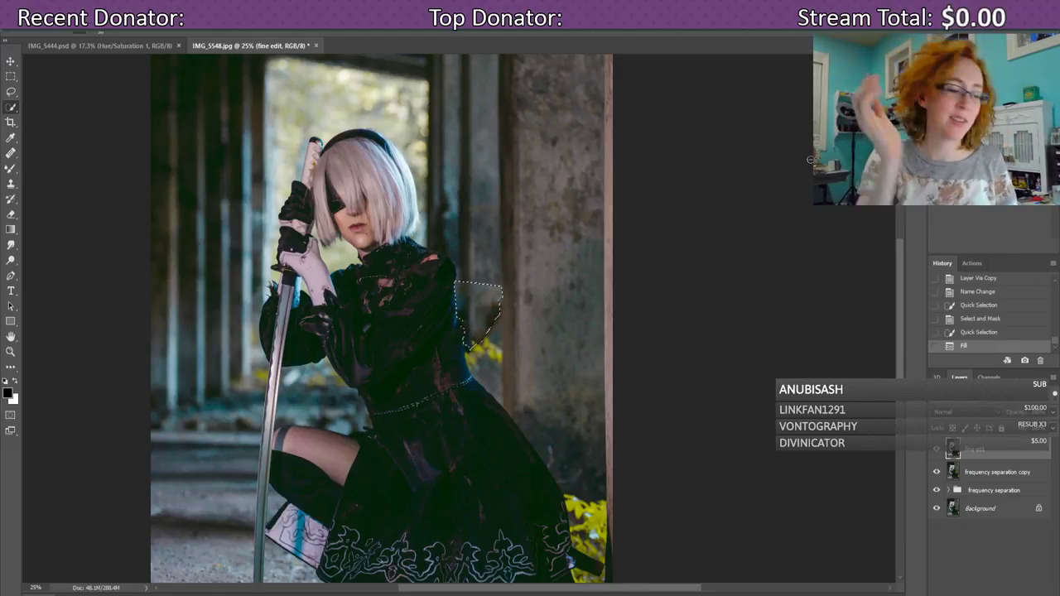
- Deselect, then zoom in and out to inspect the filled patch beside the shoulder
{"action": "key", "text": "ctrl+d"}
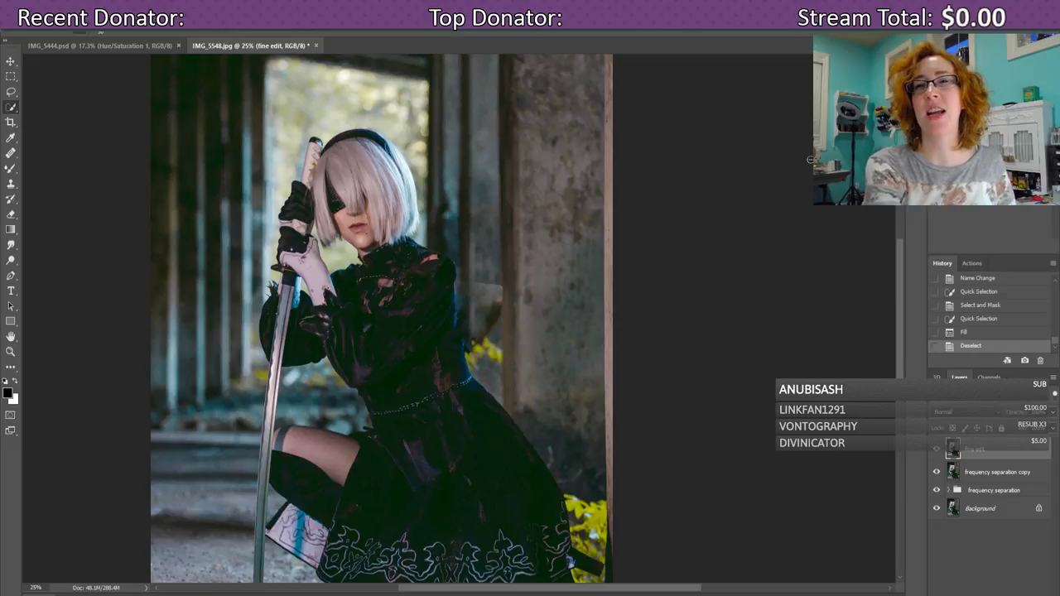
{"action": "key", "text": "ctrl+plus"}
{"action": "key", "text": "ctrl+plus"}
{"action": "key", "text": "ctrl+plus"}
{"action": "key", "text": "ctrl+plus"}
{"action": "key", "text": "ctrl+plus"}
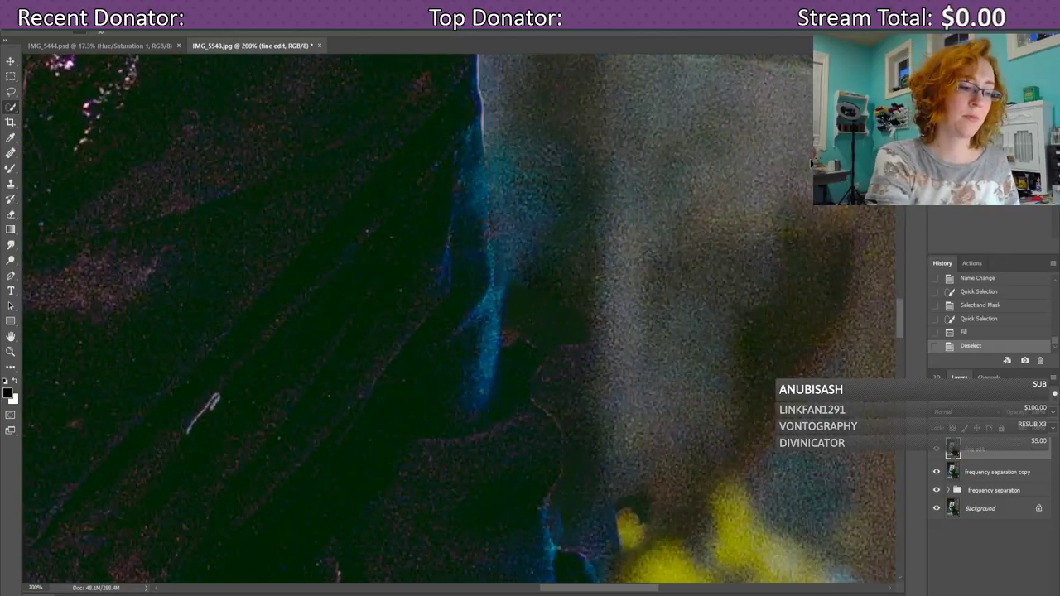
{"action": "key", "text": "ctrl+minus"}
{"action": "key", "text": "ctrl+minus"}
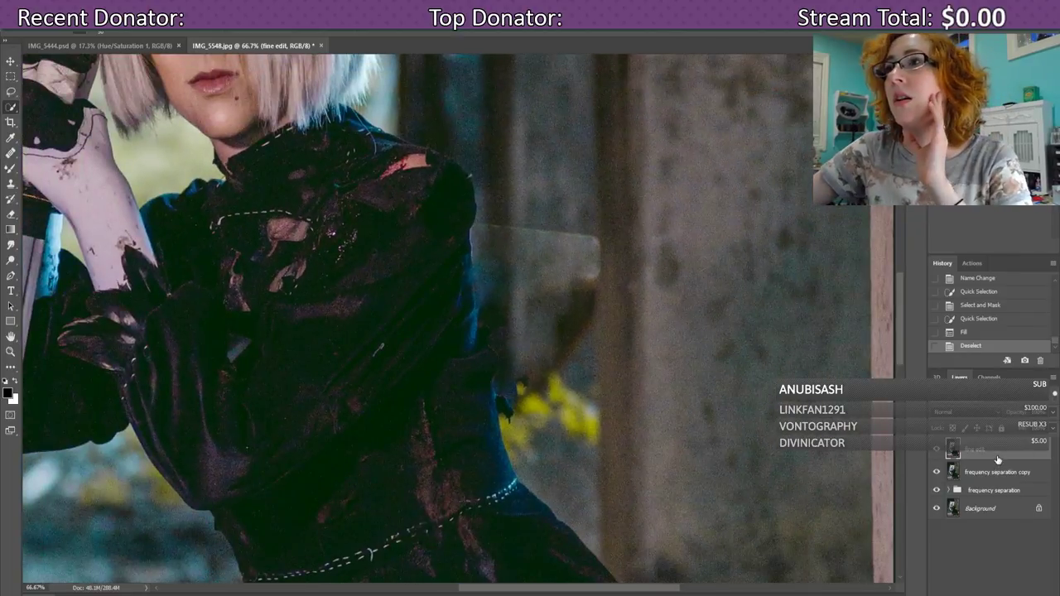
{"action": "scroll", "coordinate": [571, 402], "scroll_direction": "up", "scroll_amount": 3}
{"action": "scroll", "coordinate": [571, 402], "scroll_direction": "right", "scroll_amount": 3}
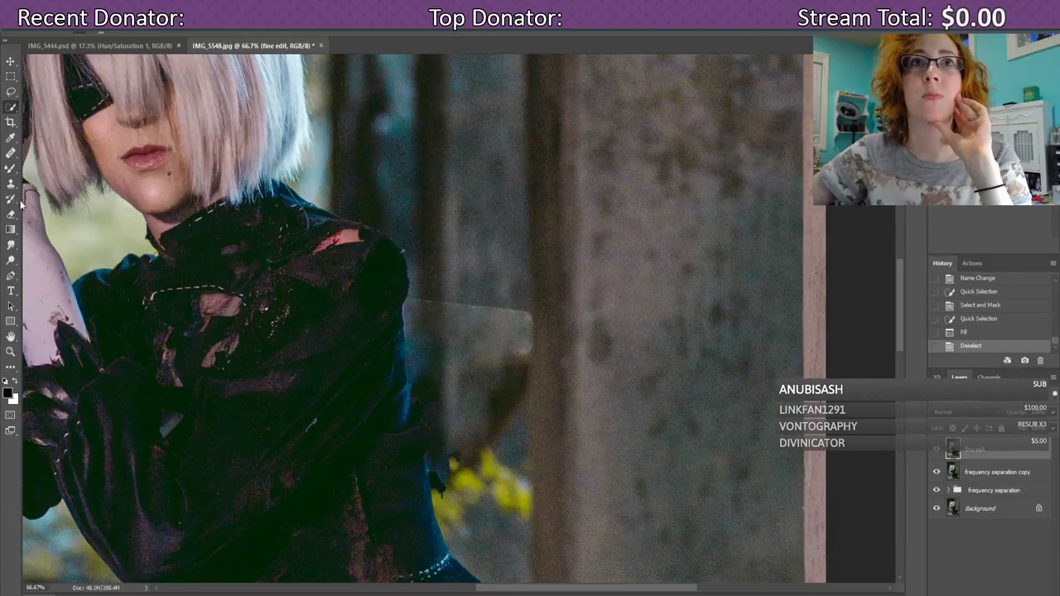
- Pick the Spot Healing Brush and heal the leftover dark patch beside the arm
{"action": "left_click", "coordinate": [11, 154]}
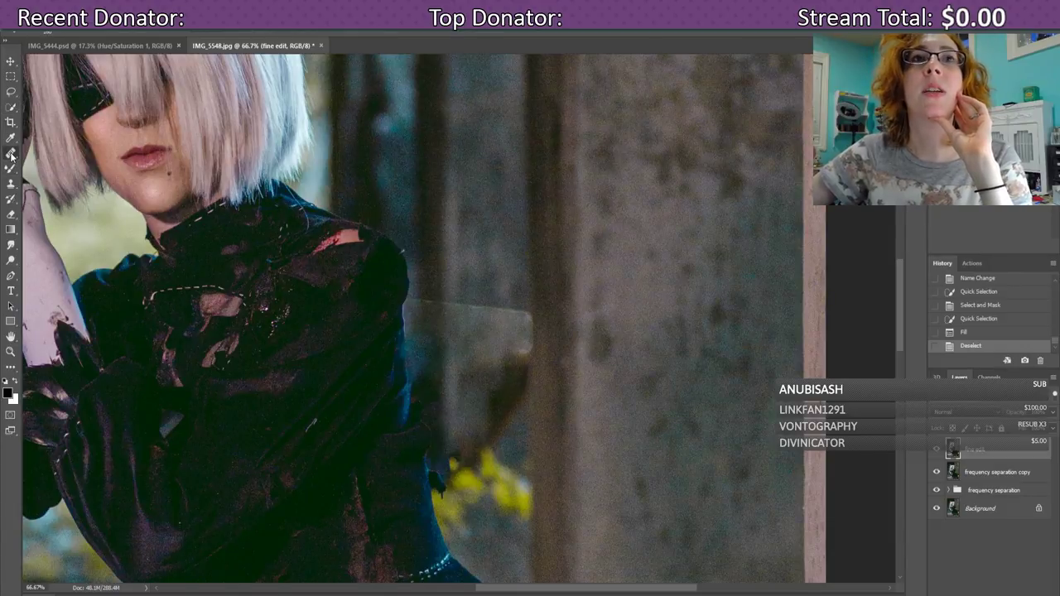
{"action": "right_click", "coordinate": [11, 154]}
{"action": "left_click", "coordinate": [50, 154]}
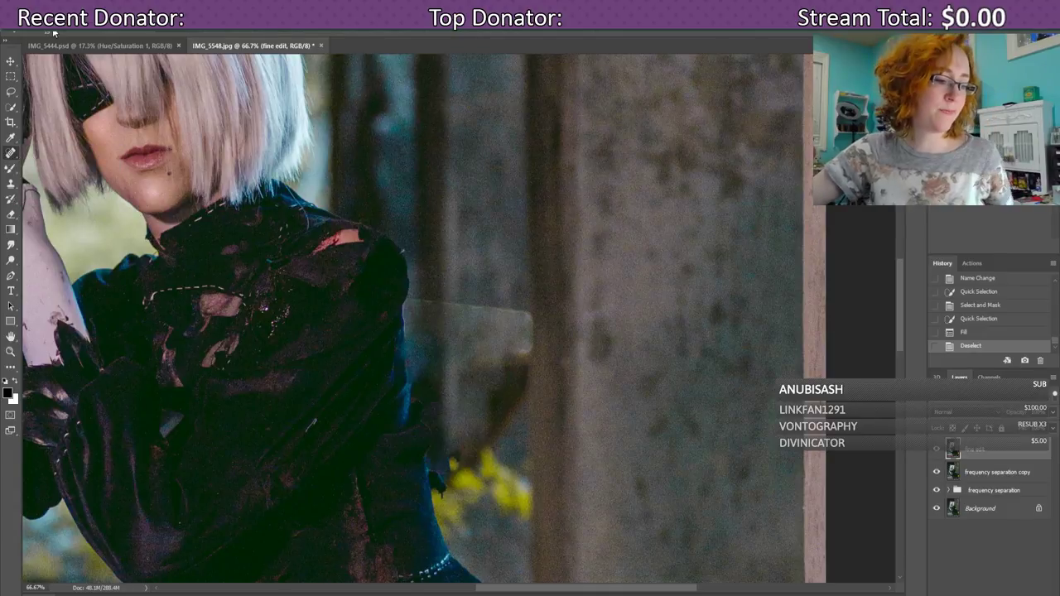
{"action": "left_click_drag", "start_coordinate": [420, 302], "coordinate": [437, 306]}
{"action": "left_click", "coordinate": [415, 301]}
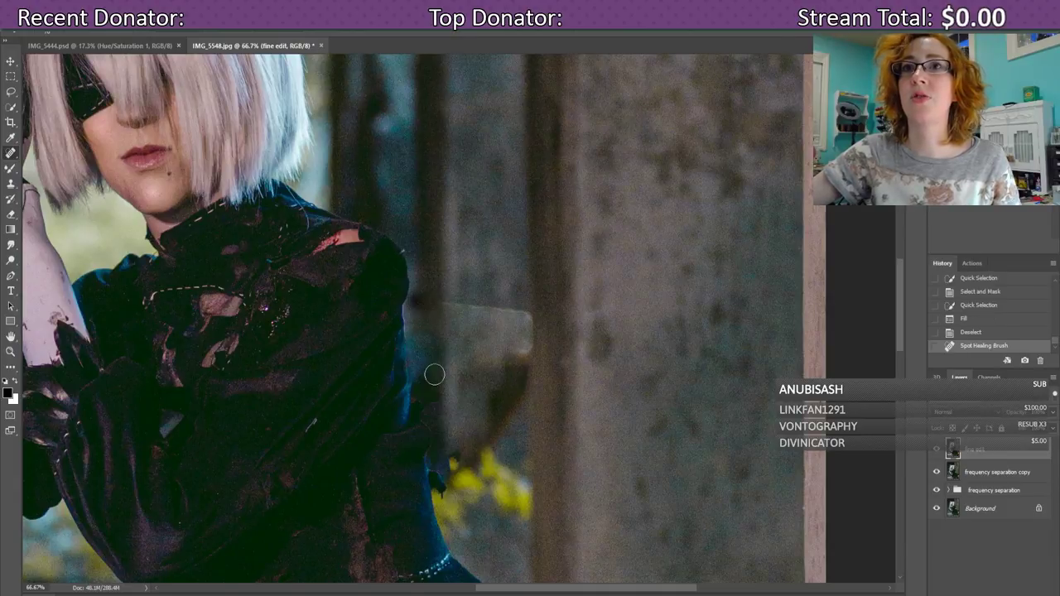
{"action": "mouse_move", "coordinate": [433, 303]}
{"action": "left_mouse_down"}
{"action": "mouse_move", "coordinate": [497, 304]}
{"action": "mouse_move", "coordinate": [530, 364]}
{"action": "left_mouse_up"}
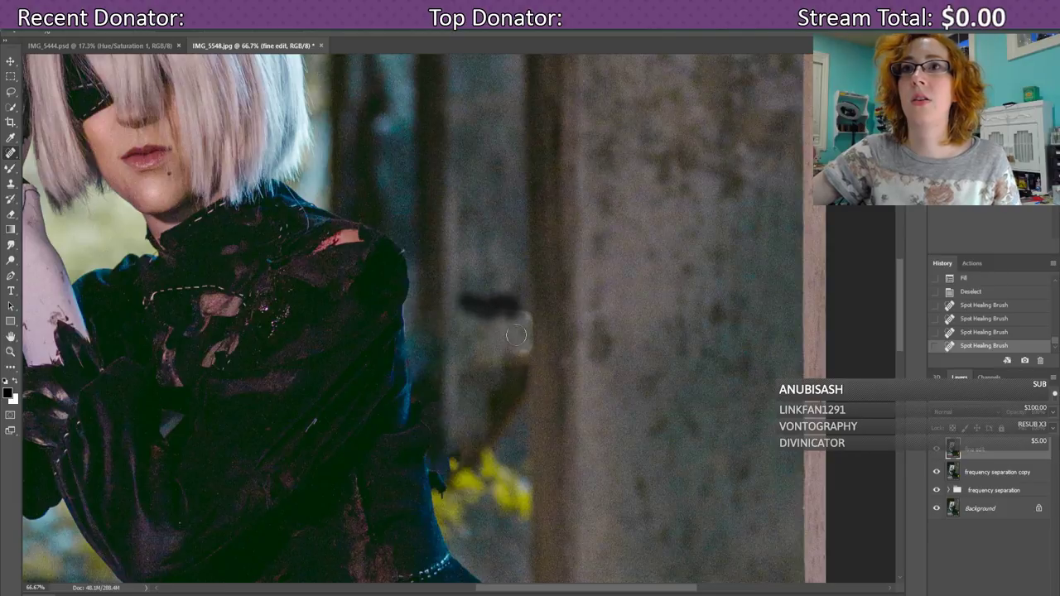
- Heal the dark streaks and branches down the trunk around the yellow leaves
{"action": "mouse_move", "coordinate": [498, 314]}
{"action": "left_mouse_down"}
{"action": "mouse_move", "coordinate": [523, 309]}
{"action": "mouse_move", "coordinate": [530, 356]}
{"action": "left_mouse_up"}
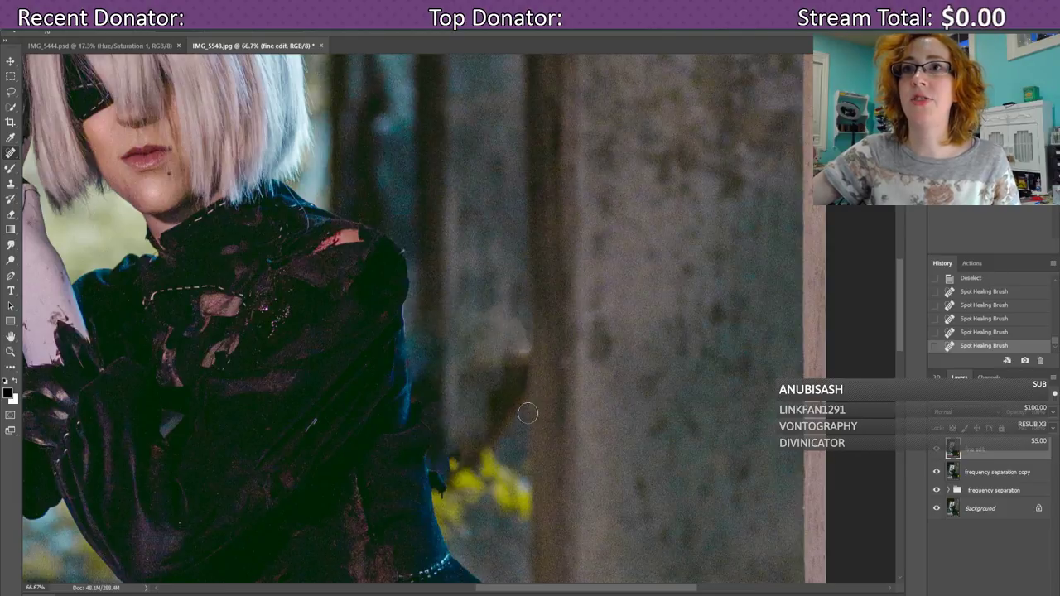
{"action": "left_click", "coordinate": [527, 342]}
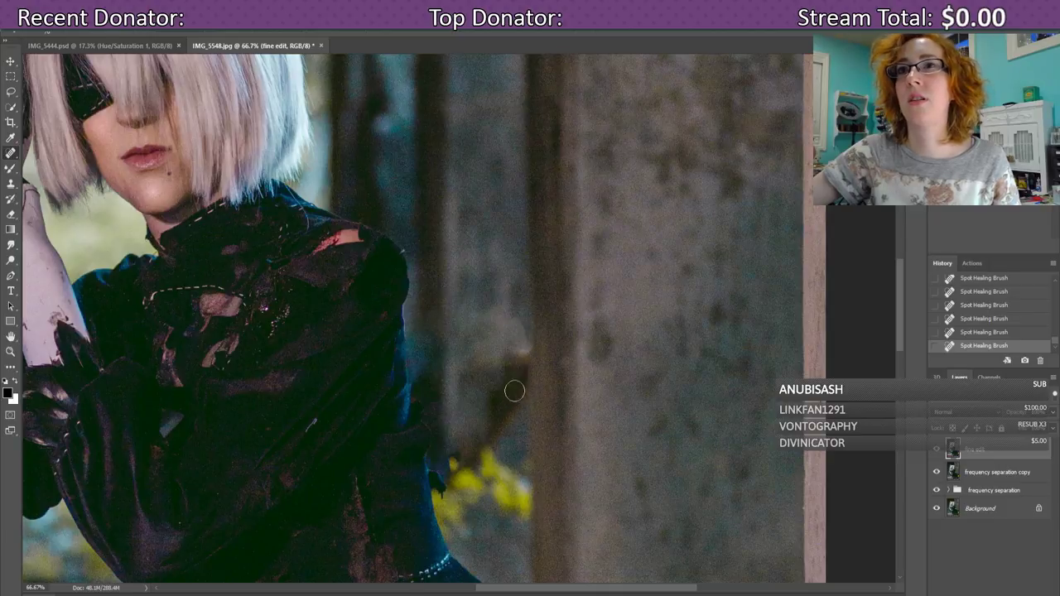
{"action": "mouse_move", "coordinate": [514, 390]}
{"action": "left_mouse_down"}
{"action": "mouse_move", "coordinate": [520, 360]}
{"action": "mouse_move", "coordinate": [505, 429]}
{"action": "mouse_move", "coordinate": [500, 393]}
{"action": "mouse_move", "coordinate": [498, 445]}
{"action": "mouse_move", "coordinate": [493, 420]}
{"action": "mouse_move", "coordinate": [503, 373]}
{"action": "mouse_move", "coordinate": [519, 370]}
{"action": "mouse_move", "coordinate": [511, 410]}
{"action": "mouse_move", "coordinate": [517, 336]}
{"action": "left_mouse_up"}
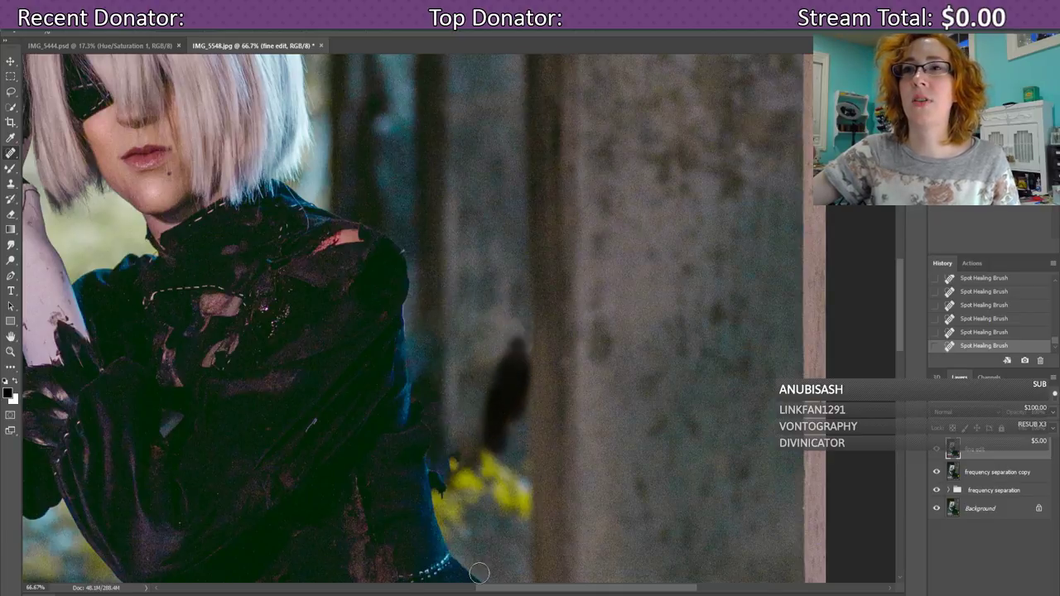
{"action": "mouse_move", "coordinate": [504, 432]}
{"action": "left_mouse_down"}
{"action": "mouse_move", "coordinate": [521, 349]}
{"action": "mouse_move", "coordinate": [516, 501]}
{"action": "mouse_move", "coordinate": [488, 404]}
{"action": "mouse_move", "coordinate": [500, 381]}
{"action": "left_mouse_up"}
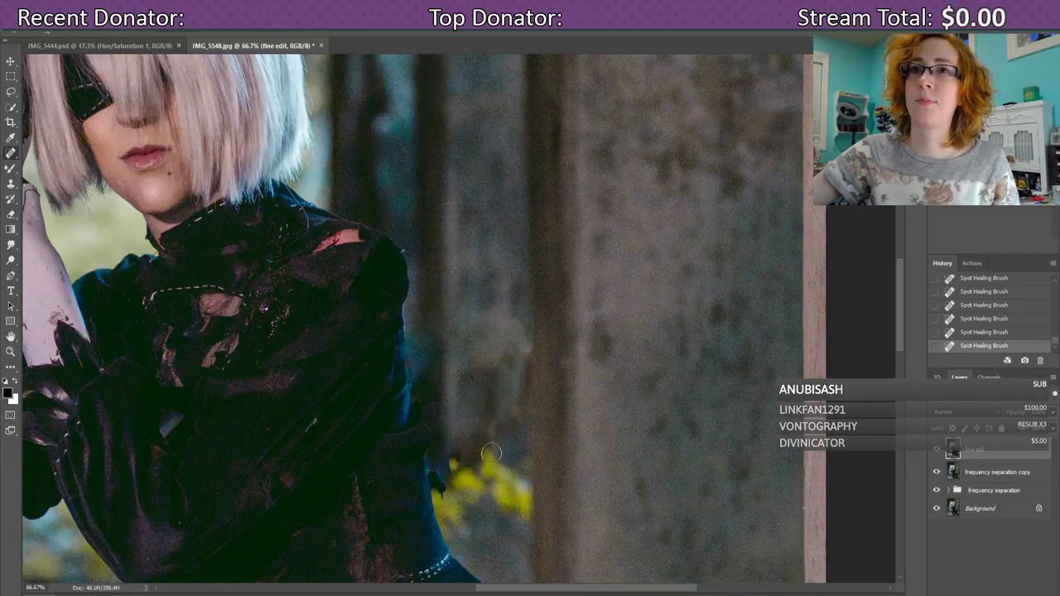
{"action": "mouse_move", "coordinate": [491, 452]}
{"action": "left_mouse_down"}
{"action": "mouse_move", "coordinate": [506, 445]}
{"action": "mouse_move", "coordinate": [505, 427]}
{"action": "mouse_move", "coordinate": [517, 449]}
{"action": "left_mouse_up"}
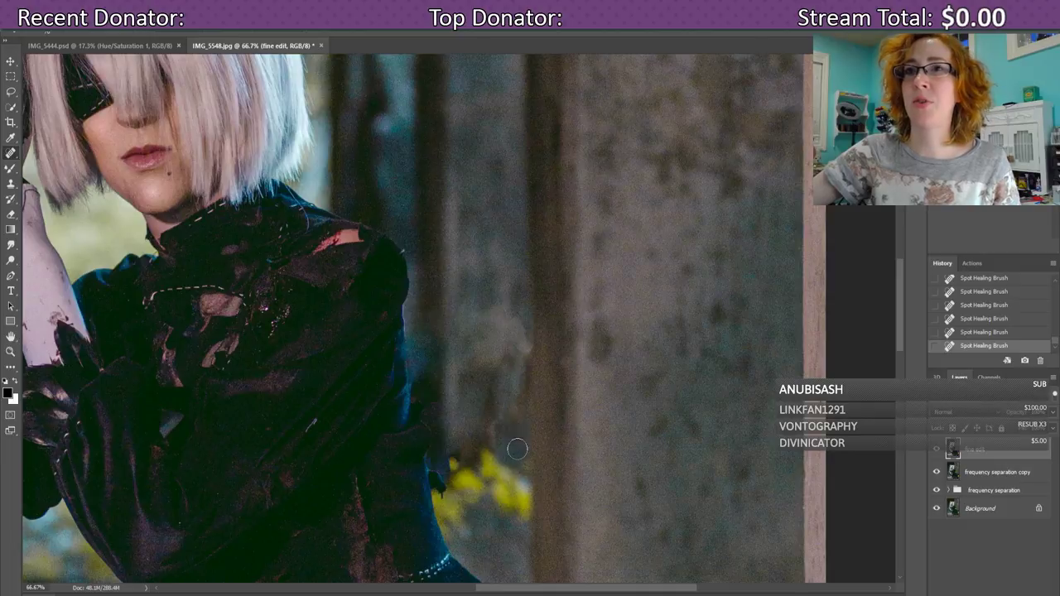
{"action": "left_click_drag", "start_coordinate": [521, 343], "coordinate": [526, 393]}
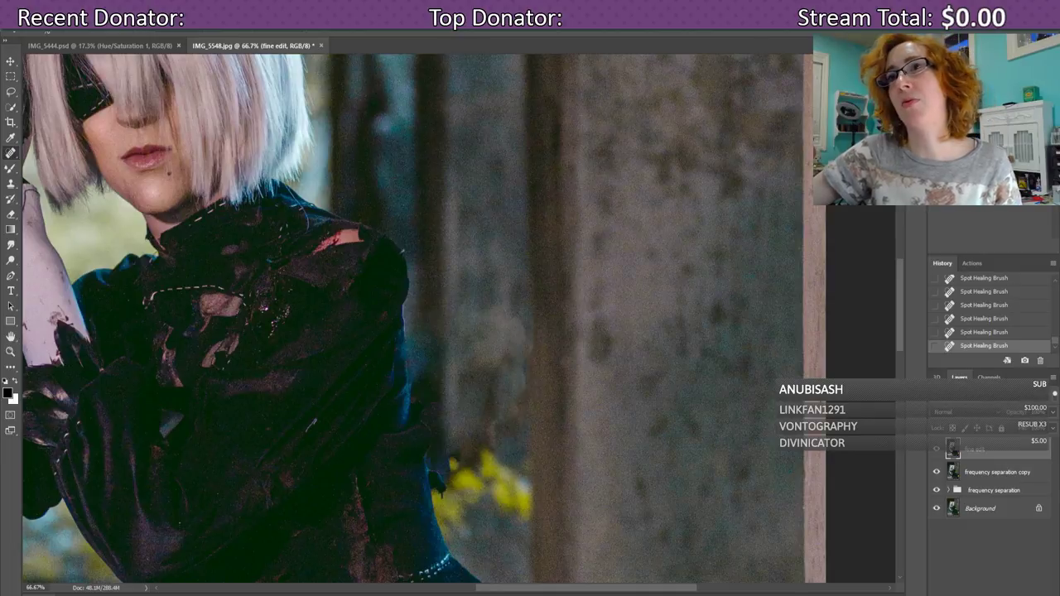
{"action": "scroll", "coordinate": [509, 377], "scroll_direction": "up", "scroll_amount": 2}
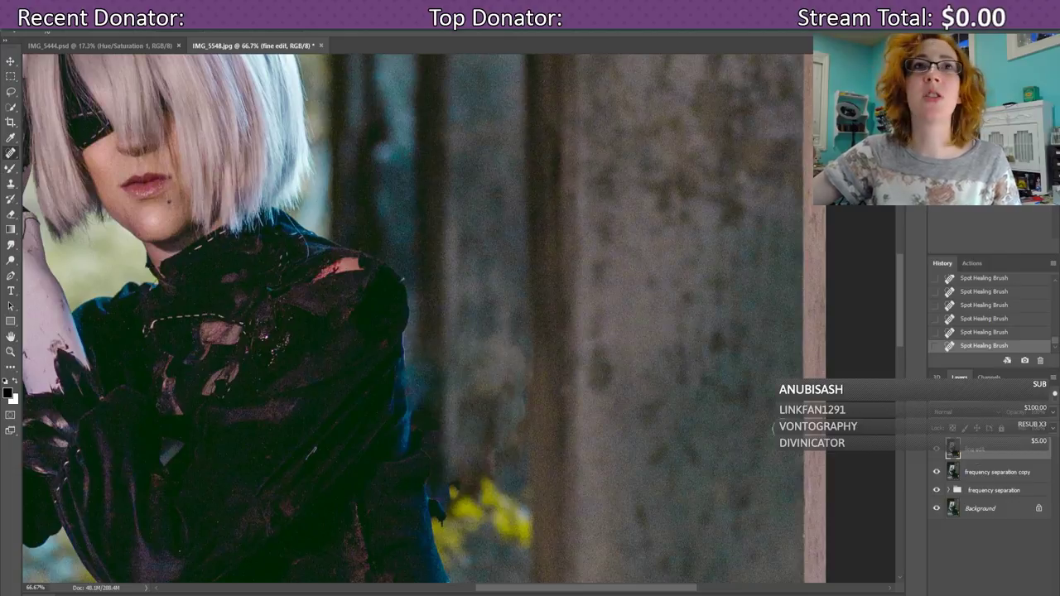
{"action": "left_click", "coordinate": [11, 96]}
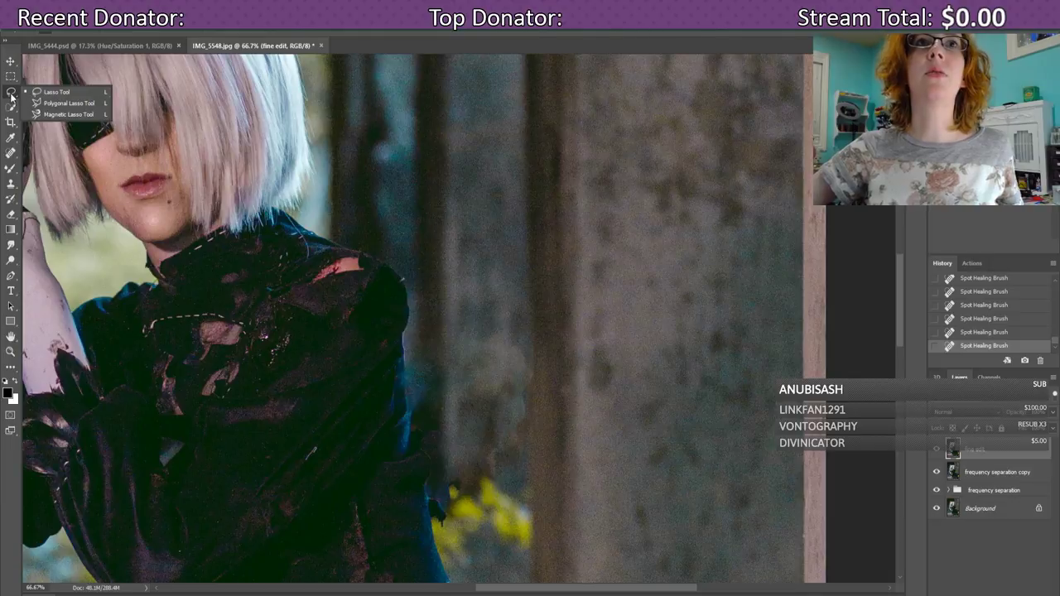
{"action": "left_click", "coordinate": [11, 76]}
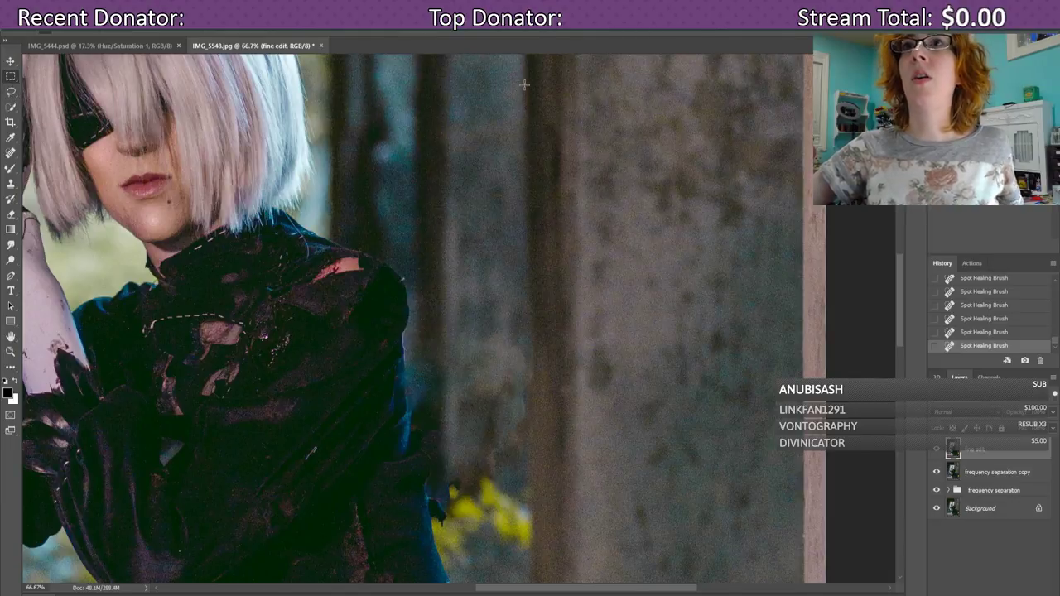
{"action": "left_click_drag", "start_coordinate": [522, 79], "coordinate": [479, 281]}
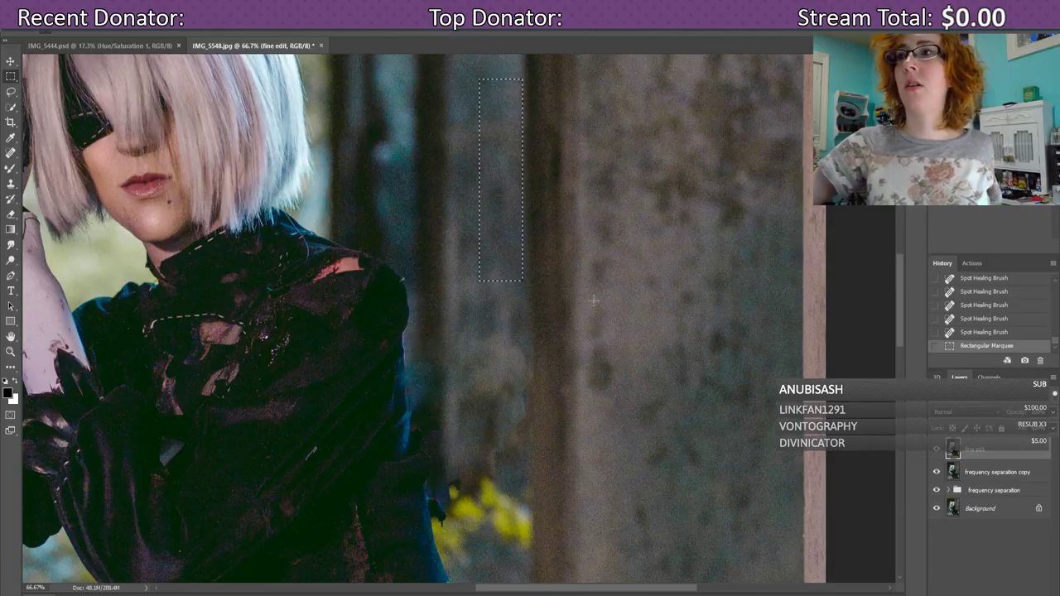
{"action": "key", "text": "ctrl+c"}
{"action": "key", "text": "ctrl+v"}
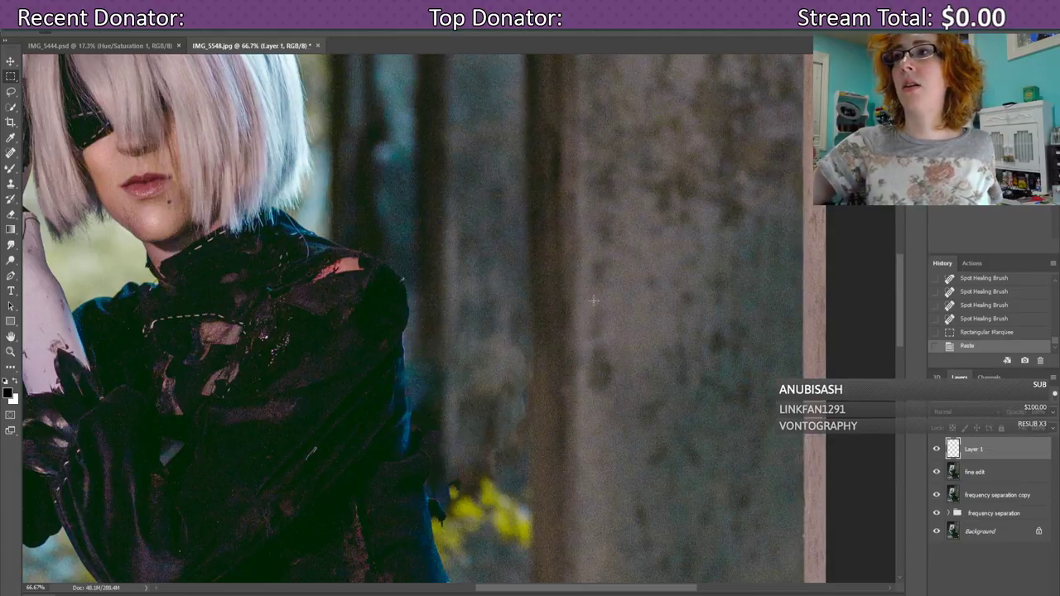
{"action": "left_click", "coordinate": [8, 62]}
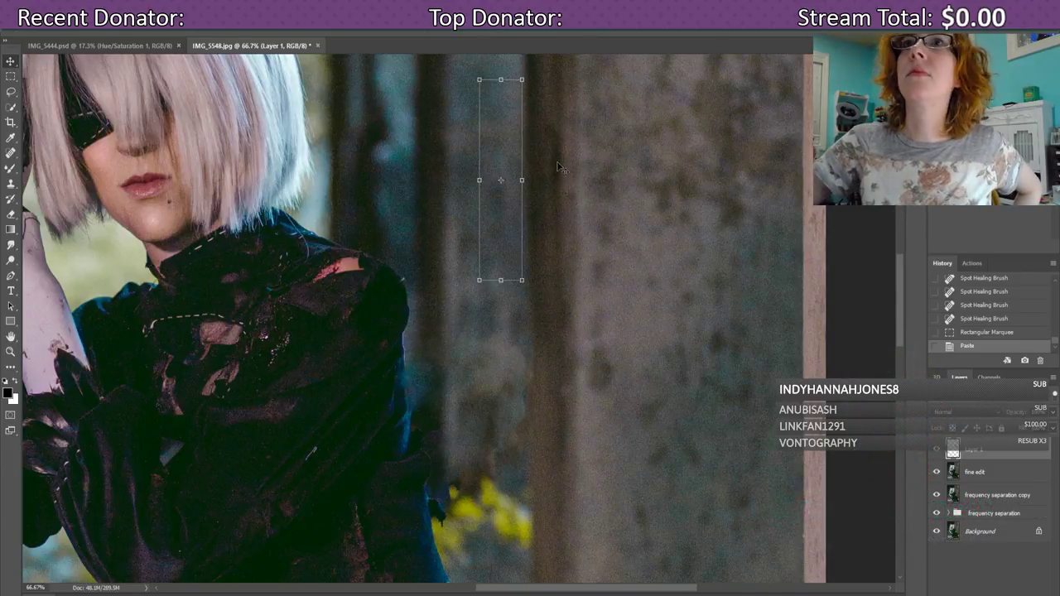
{"action": "left_click_drag", "start_coordinate": [507, 143], "coordinate": [515, 331]}
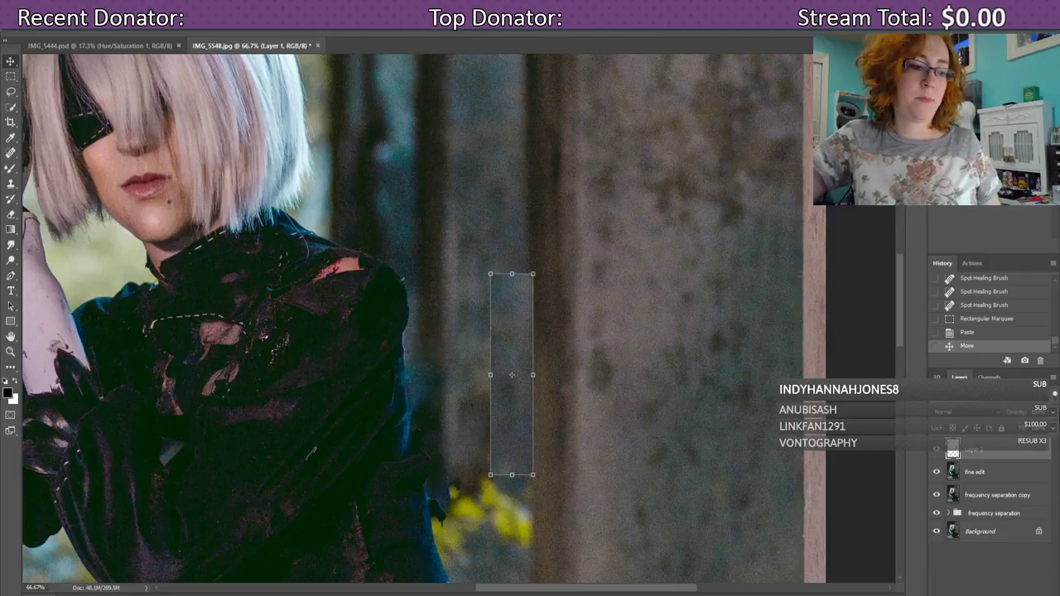
{"action": "key", "text": "Delete"}
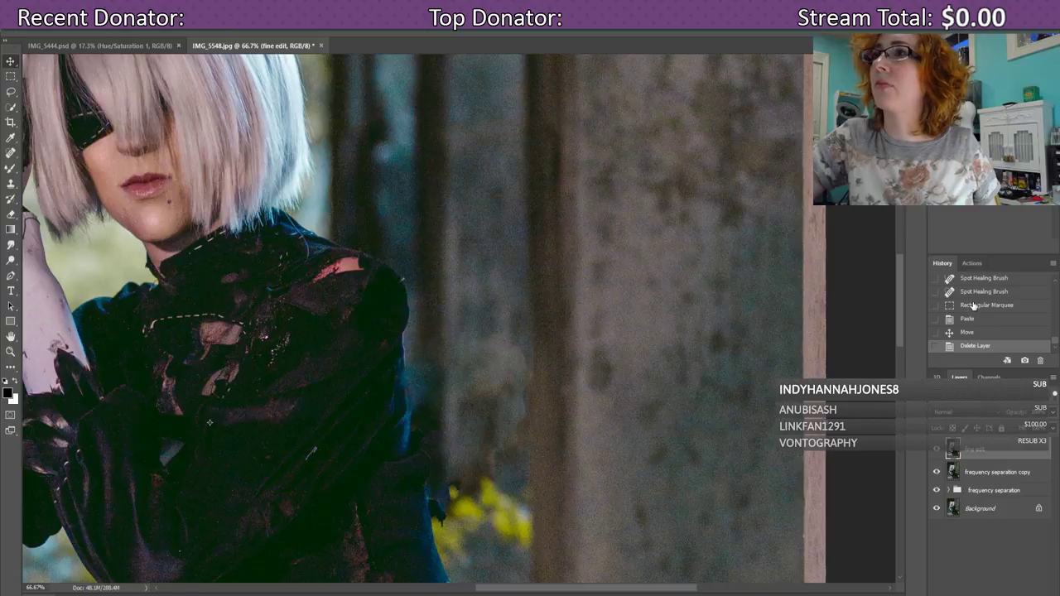
{"action": "left_click", "coordinate": [973, 294]}
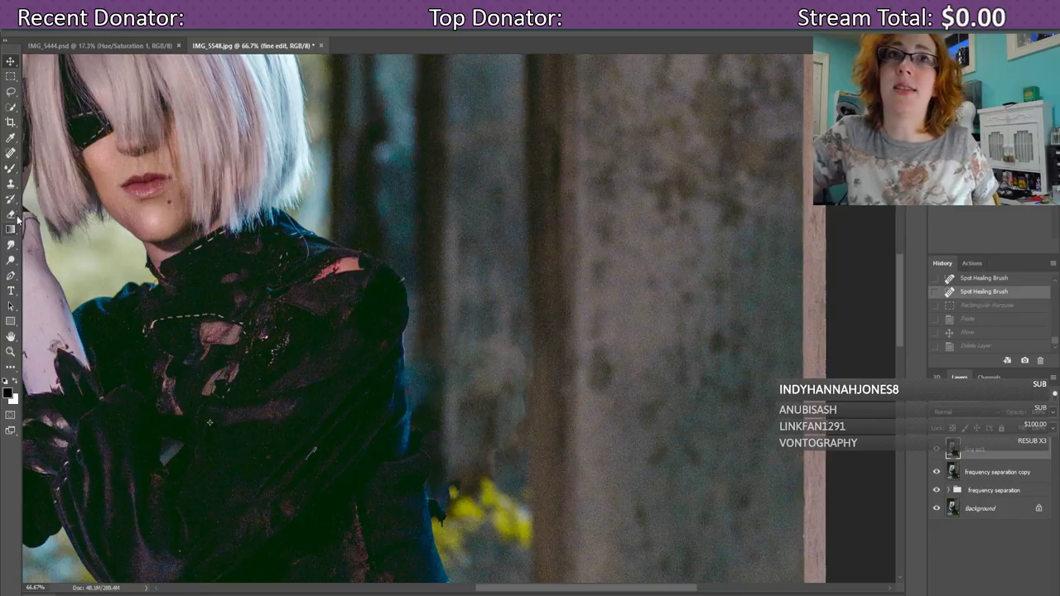
- Switch to the Clone Stamp and set the brush hardness to 80%
{"action": "left_click", "coordinate": [12, 186]}
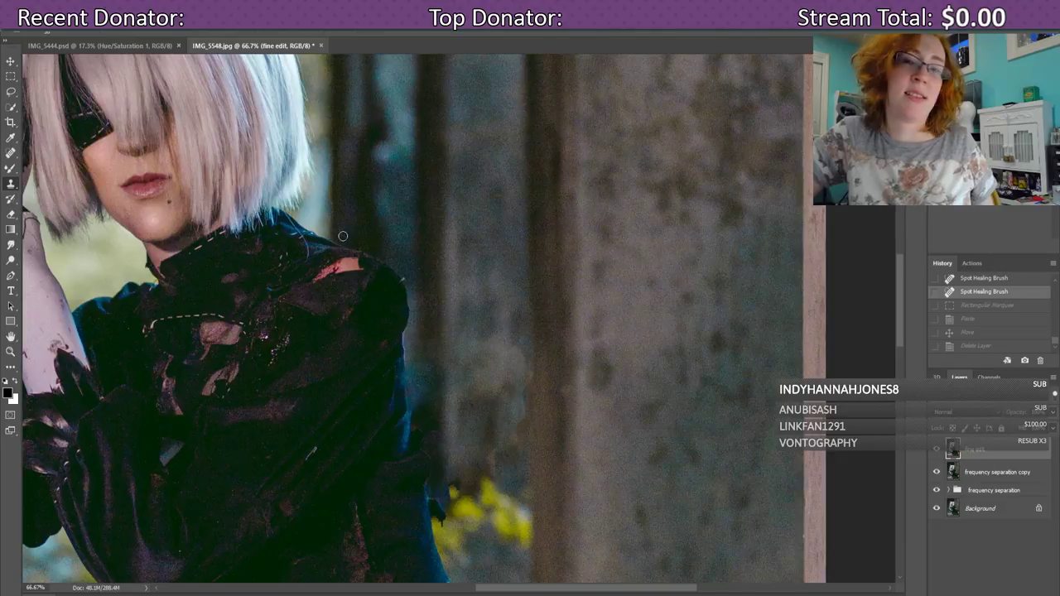
{"action": "left_click", "coordinate": [60, 37]}
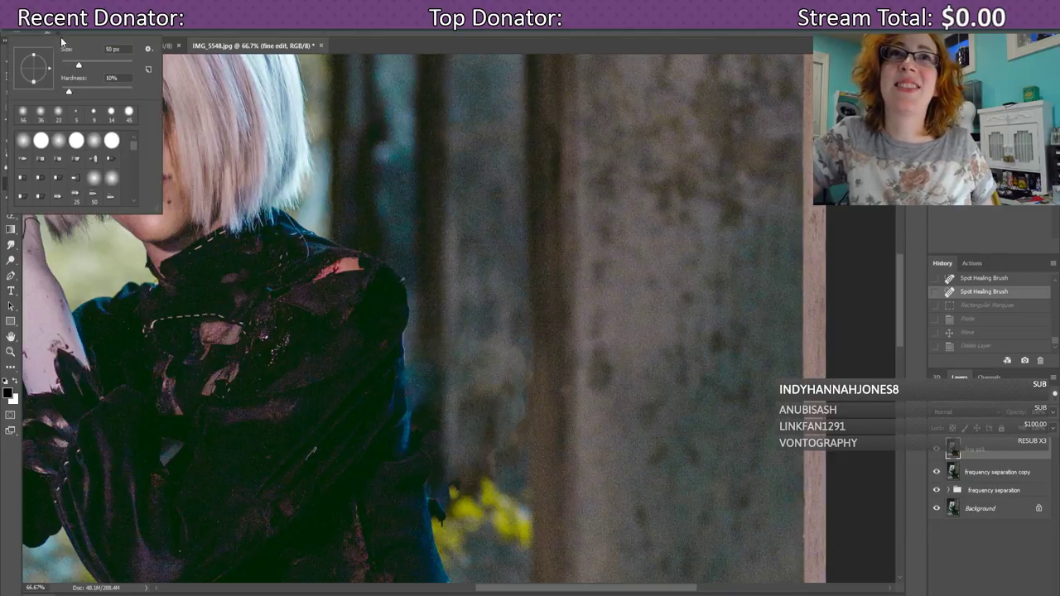
{"action": "left_click", "coordinate": [107, 91]}
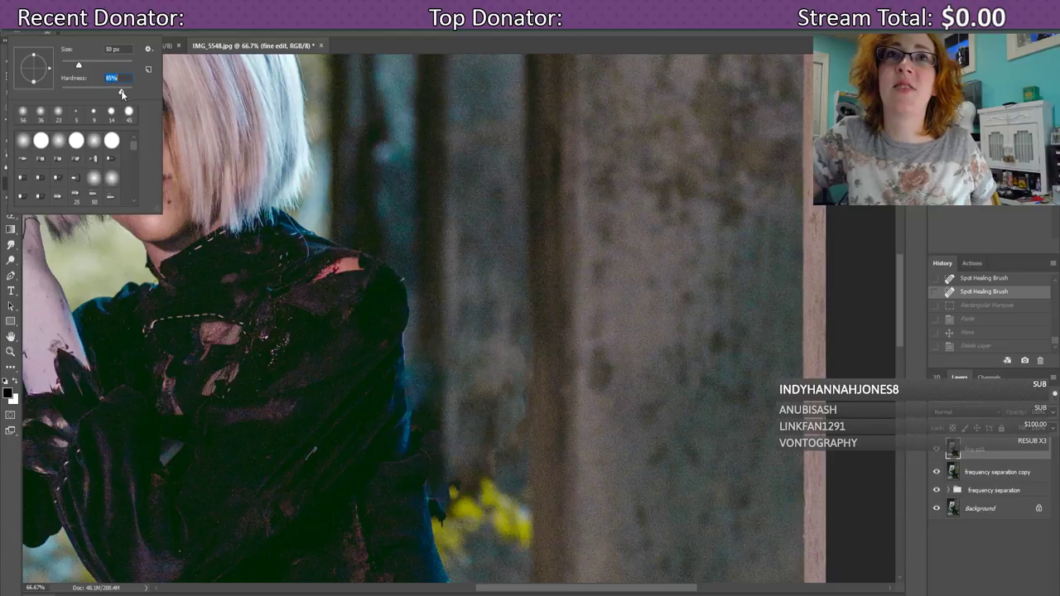
{"action": "left_click_drag", "start_coordinate": [122, 90], "coordinate": [117, 93]}
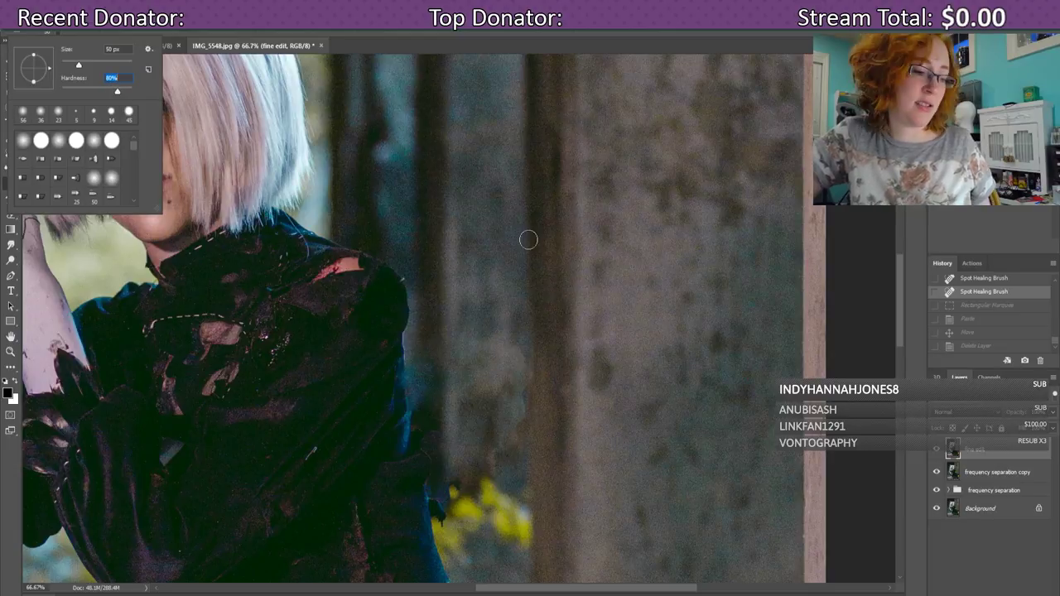
{"action": "left_click", "coordinate": [515, 47]}
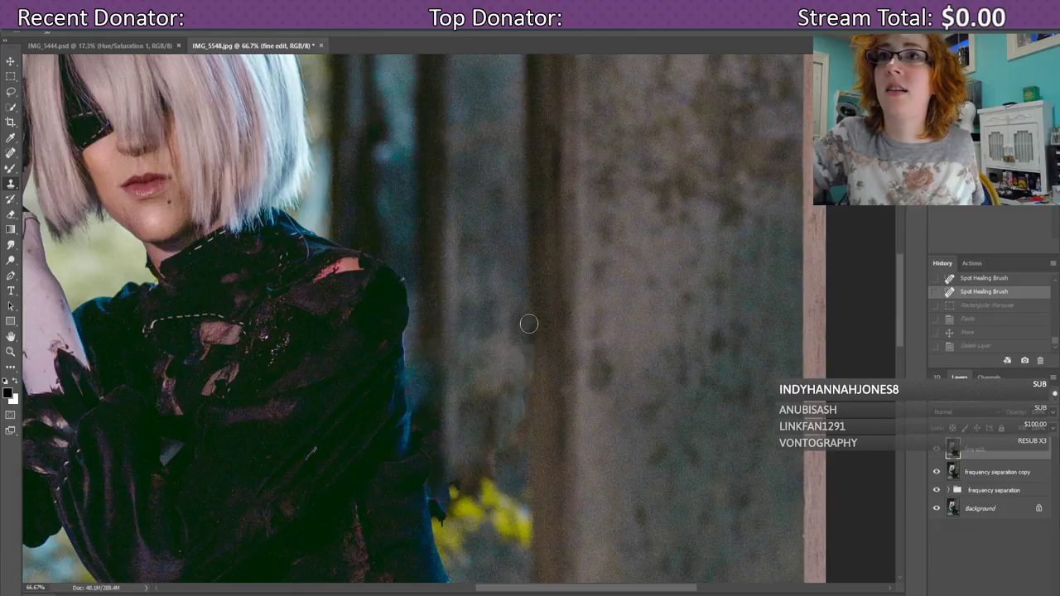
- Clone texture down the pillar edge from an upper source, then undo both strokes
{"action": "left_click_drag", "start_coordinate": [525, 362], "coordinate": [527, 474]}
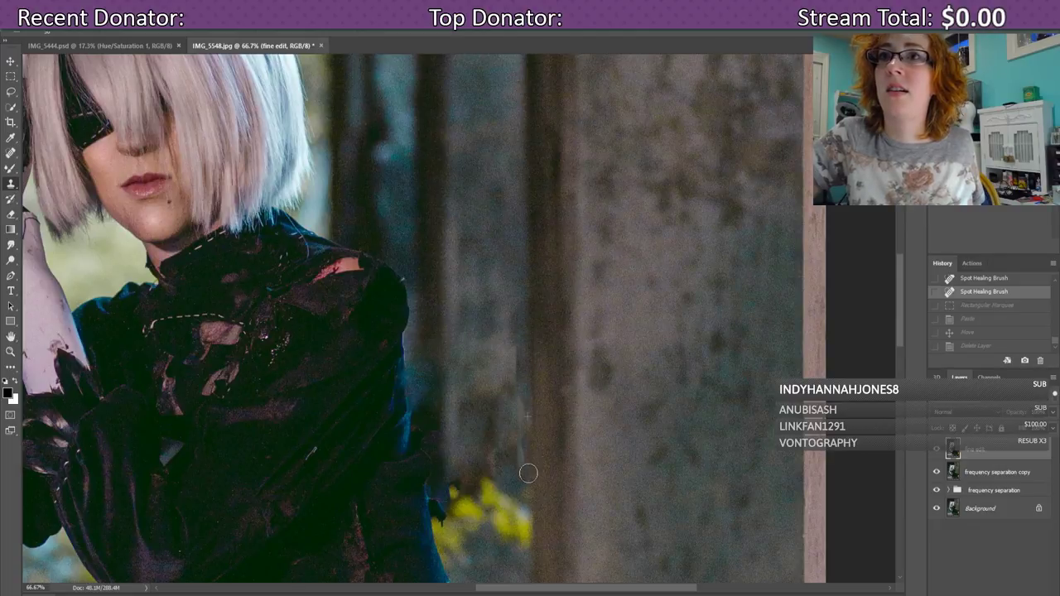
{"action": "left_click", "coordinate": [525, 182], "text": "alt"}
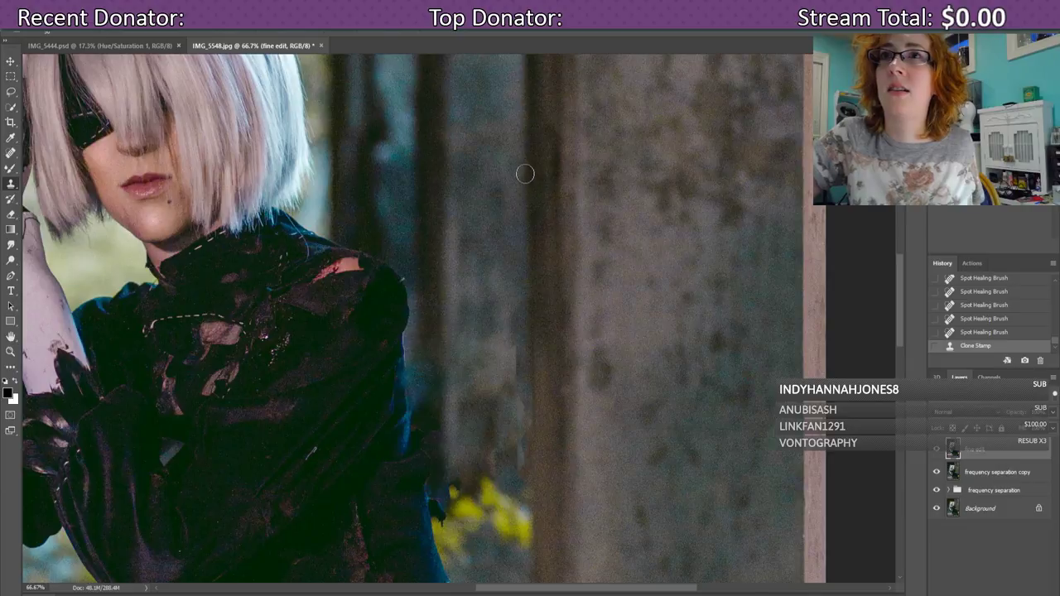
{"action": "left_click", "coordinate": [527, 361]}
{"action": "left_click_drag", "start_coordinate": [527, 361], "coordinate": [526, 487]}
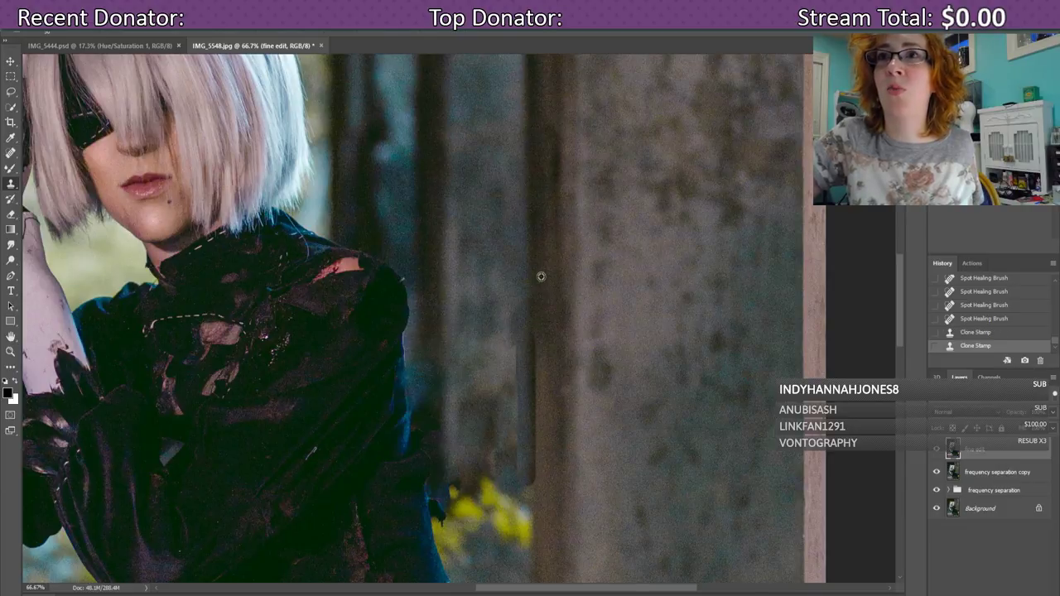
{"action": "scroll", "coordinate": [532, 351], "scroll_direction": "down", "scroll_amount": 1}
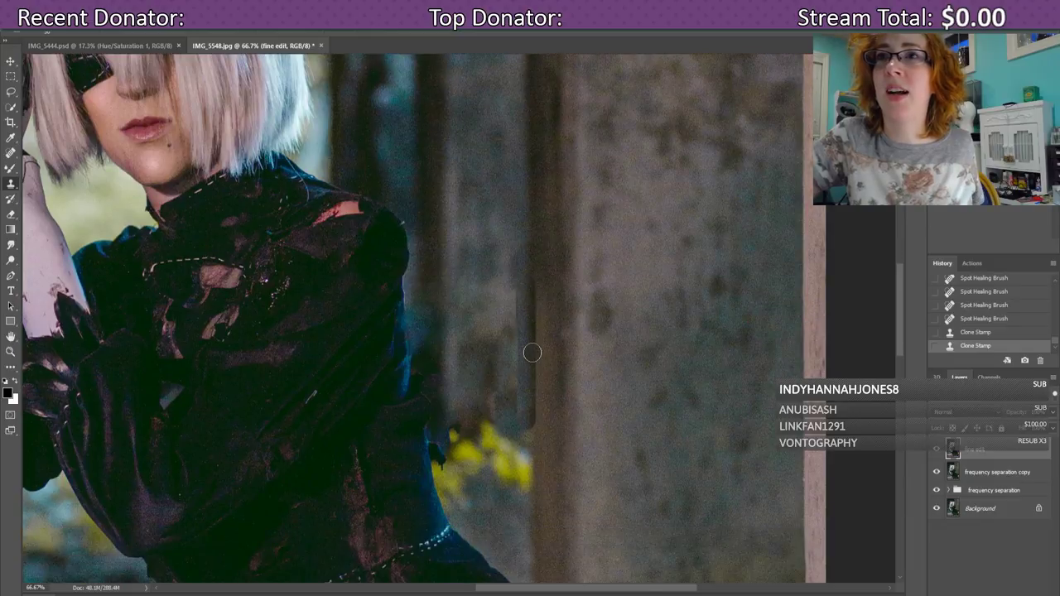
{"action": "left_click", "coordinate": [966, 332]}
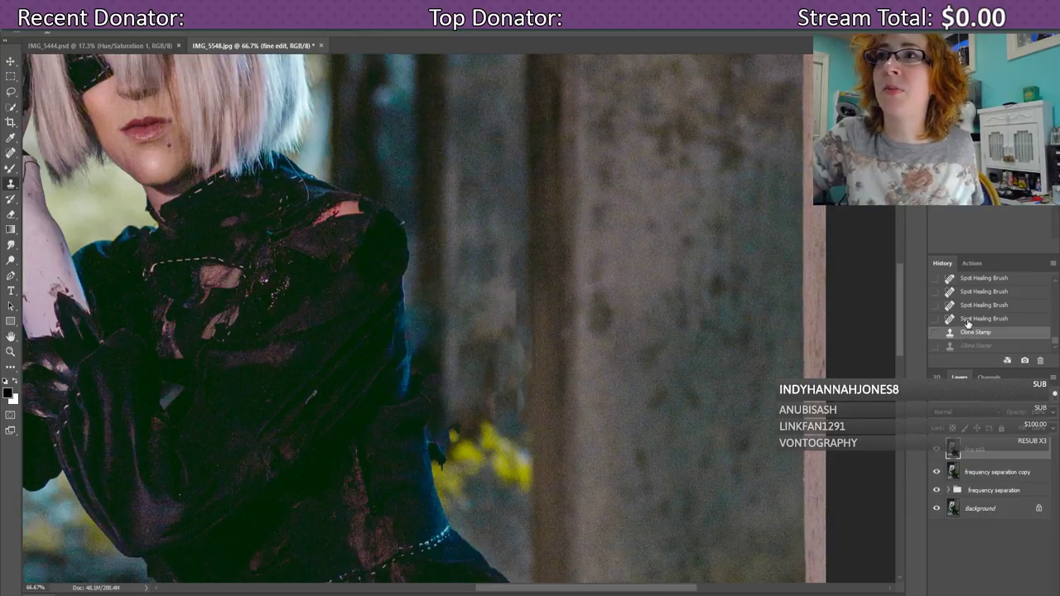
{"action": "left_click", "coordinate": [972, 322]}
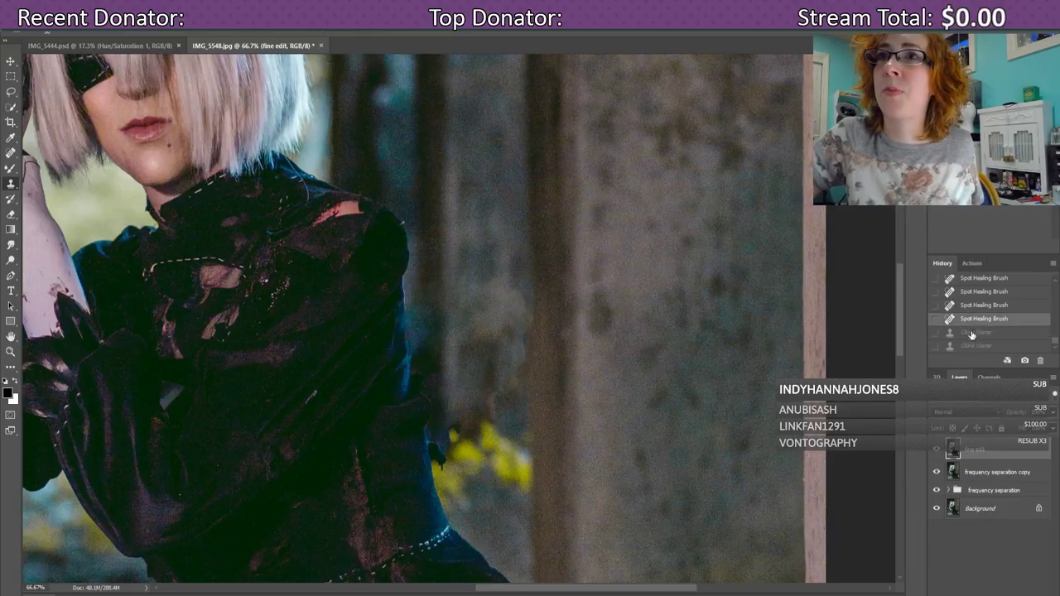
{"action": "scroll", "coordinate": [497, 339], "scroll_direction": "up", "scroll_amount": 2}
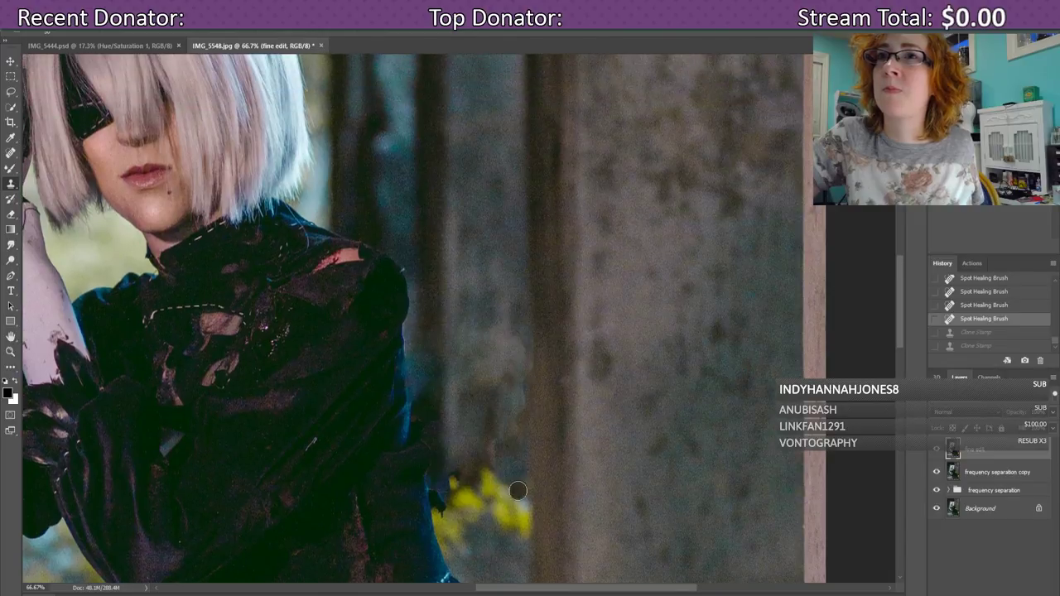
{"action": "scroll", "coordinate": [514, 330], "scroll_direction": "down", "scroll_amount": 5}
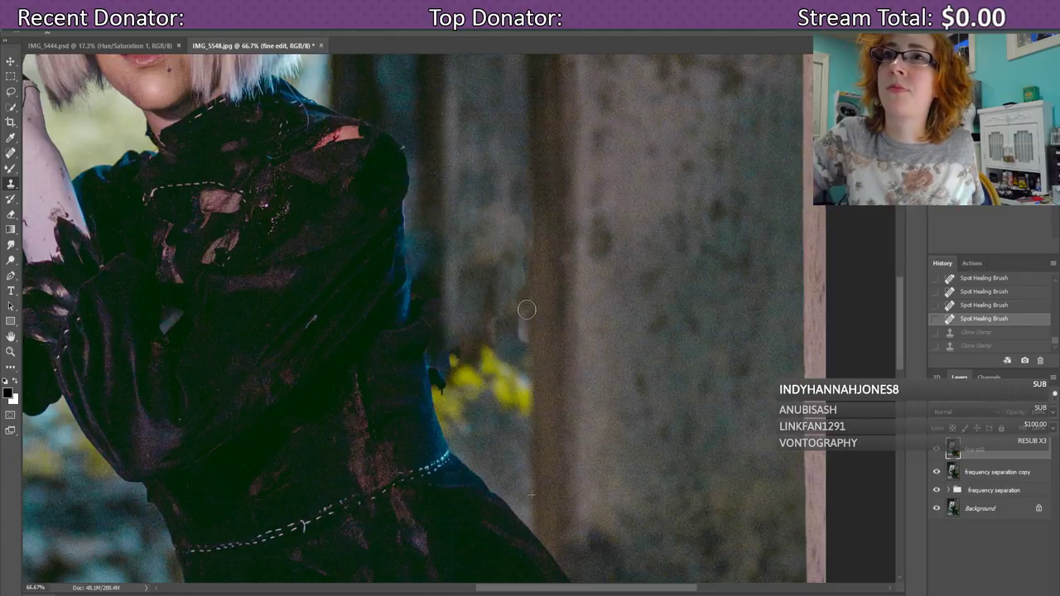
- Cover the yellow dab with pillar texture and spot-heal the streaks down the pillar
{"action": "left_click", "coordinate": [523, 233]}
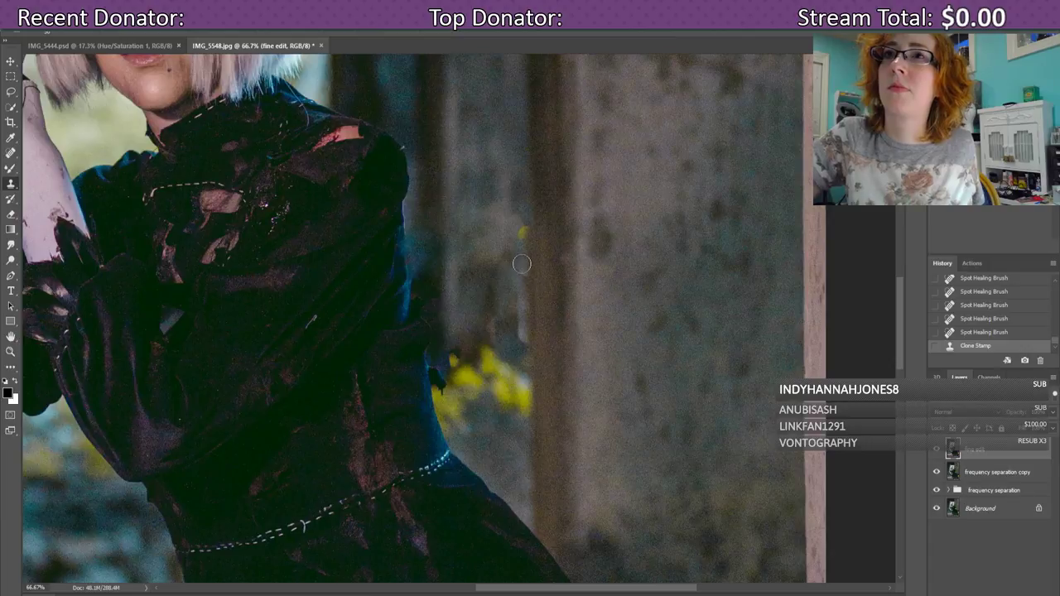
{"action": "left_click_drag", "start_coordinate": [525, 248], "coordinate": [522, 211]}
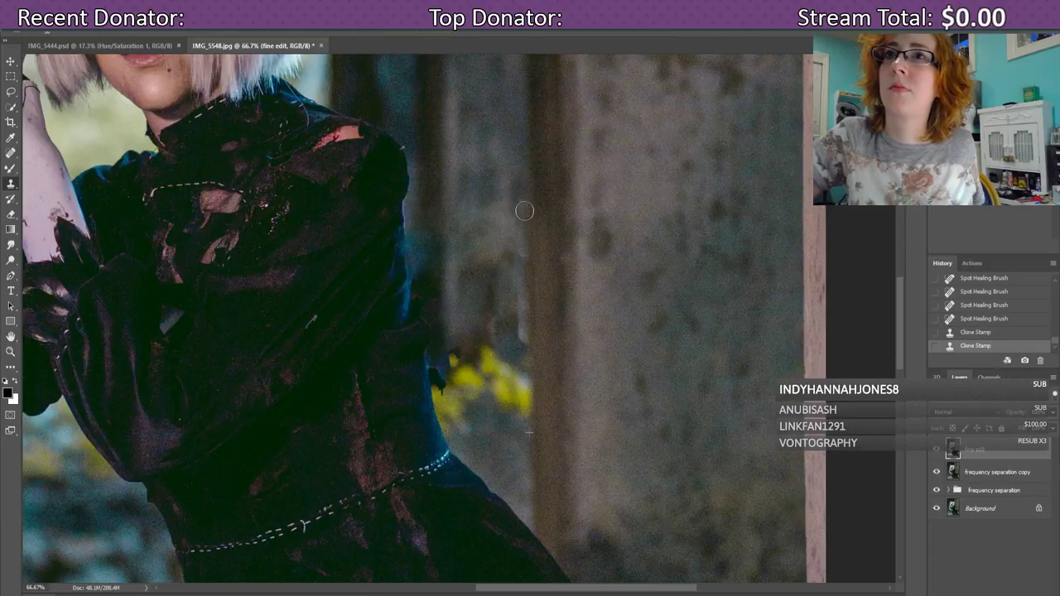
{"action": "scroll", "coordinate": [503, 404], "scroll_direction": "up", "scroll_amount": 1}
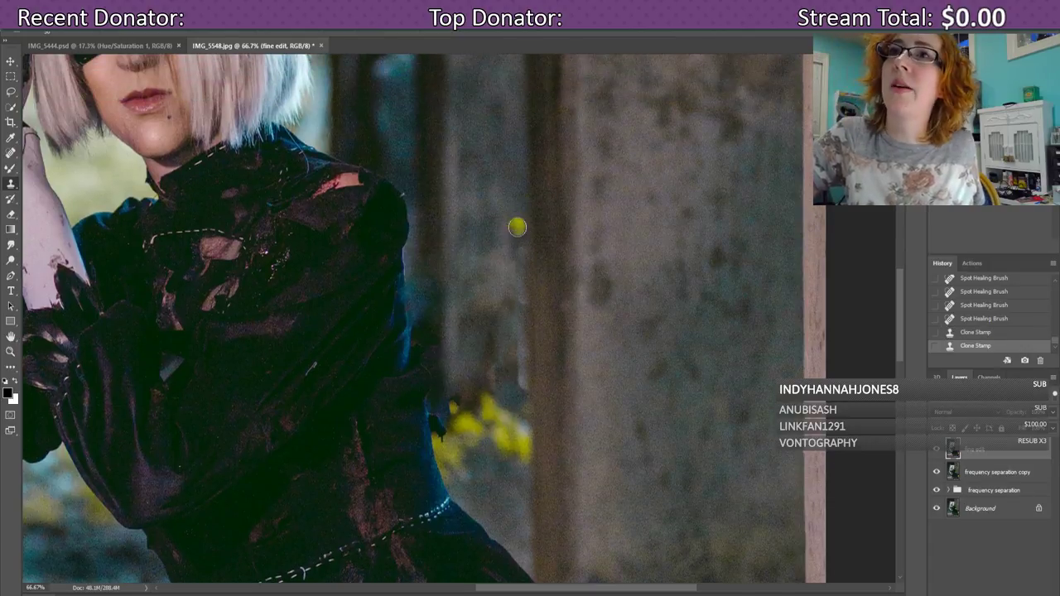
{"action": "left_click", "coordinate": [11, 152]}
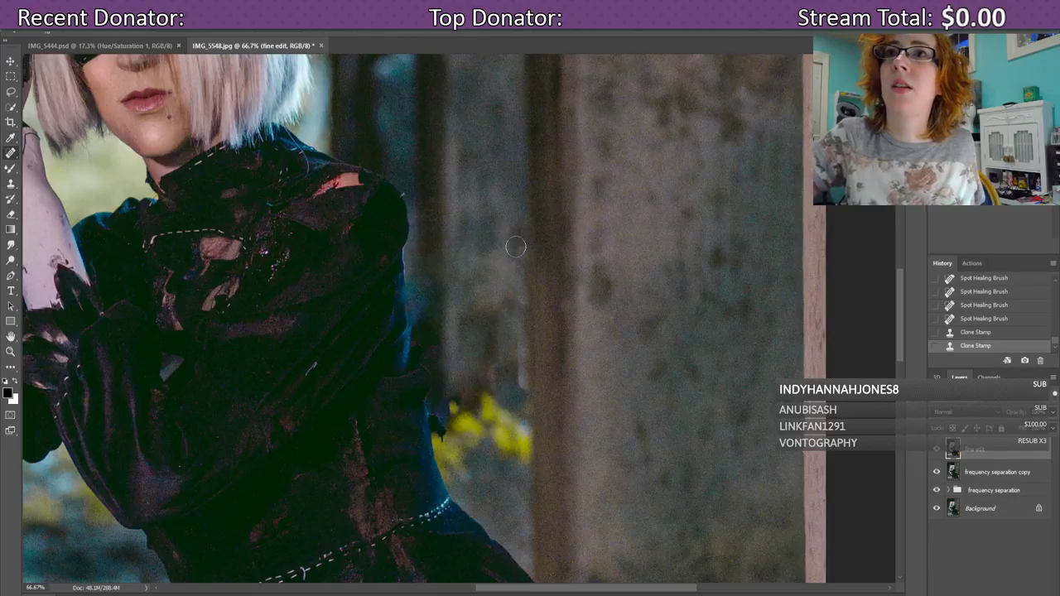
{"action": "mouse_move", "coordinate": [516, 245]}
{"action": "left_mouse_down"}
{"action": "mouse_move", "coordinate": [514, 311]}
{"action": "mouse_move", "coordinate": [503, 288]}
{"action": "left_mouse_up"}
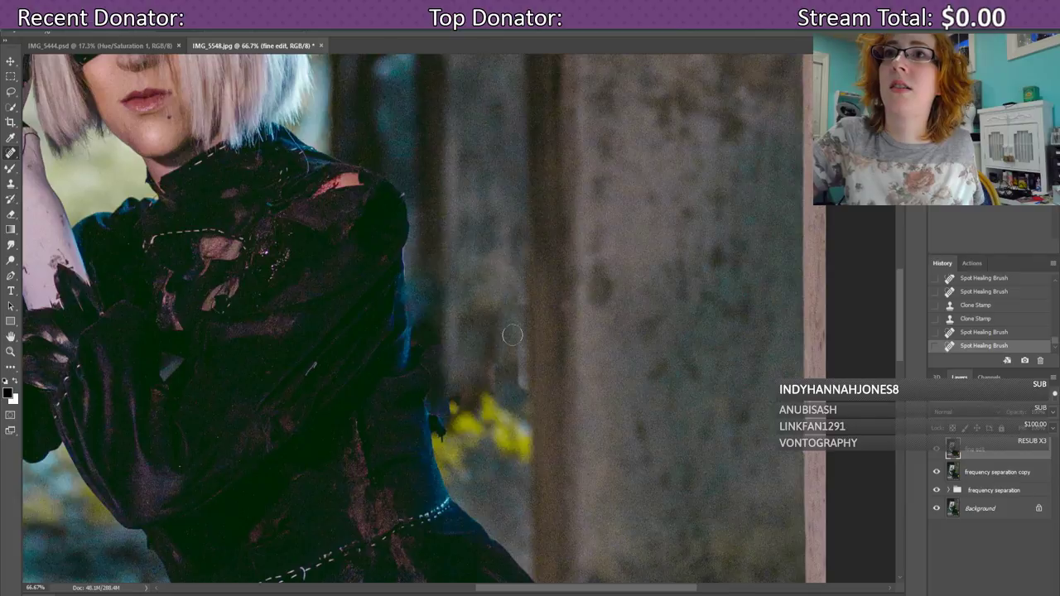
{"action": "mouse_move", "coordinate": [512, 335]}
{"action": "left_mouse_down"}
{"action": "mouse_move", "coordinate": [514, 385]}
{"action": "mouse_move", "coordinate": [511, 362]}
{"action": "mouse_move", "coordinate": [526, 395]}
{"action": "mouse_move", "coordinate": [510, 455]}
{"action": "mouse_move", "coordinate": [517, 340]}
{"action": "mouse_move", "coordinate": [510, 368]}
{"action": "mouse_move", "coordinate": [500, 304]}
{"action": "mouse_move", "coordinate": [517, 366]}
{"action": "mouse_move", "coordinate": [504, 371]}
{"action": "mouse_move", "coordinate": [570, 561]}
{"action": "mouse_move", "coordinate": [486, 395]}
{"action": "mouse_move", "coordinate": [492, 373]}
{"action": "mouse_move", "coordinate": [507, 372]}
{"action": "mouse_move", "coordinate": [512, 406]}
{"action": "left_mouse_up"}
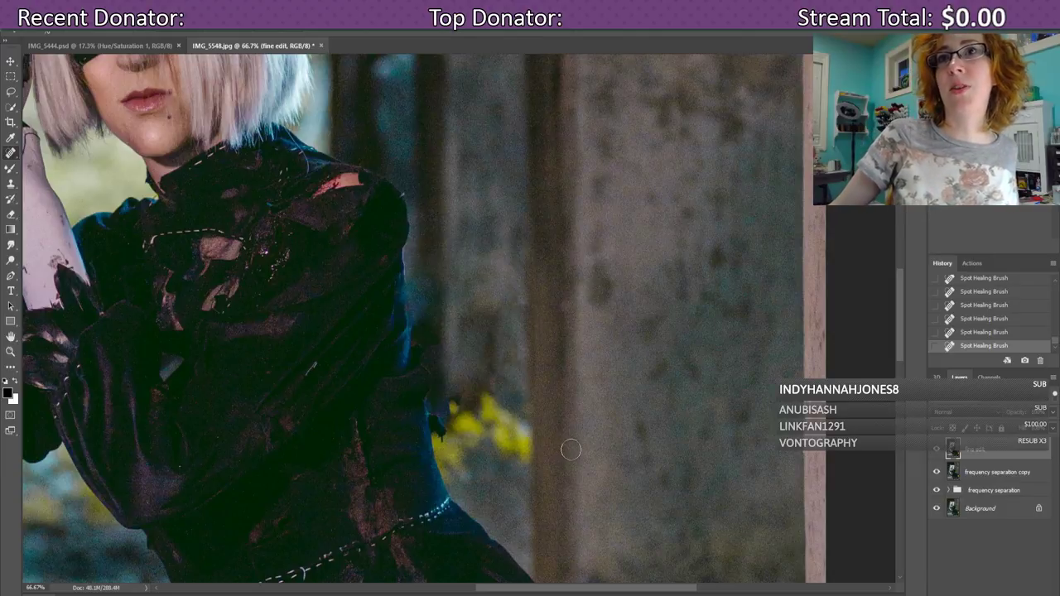
{"action": "scroll", "coordinate": [651, 356], "scroll_direction": "down", "scroll_amount": 2}
{"action": "scroll", "coordinate": [651, 356], "scroll_direction": "up", "scroll_amount": 6}
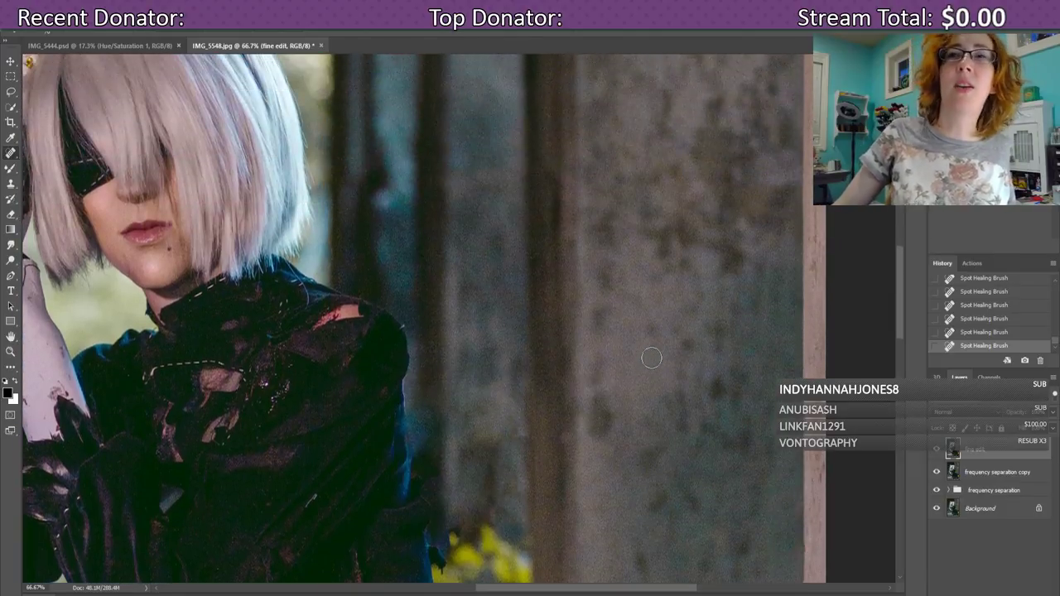
{"action": "scroll", "coordinate": [672, 379], "scroll_direction": "down", "scroll_amount": 2}
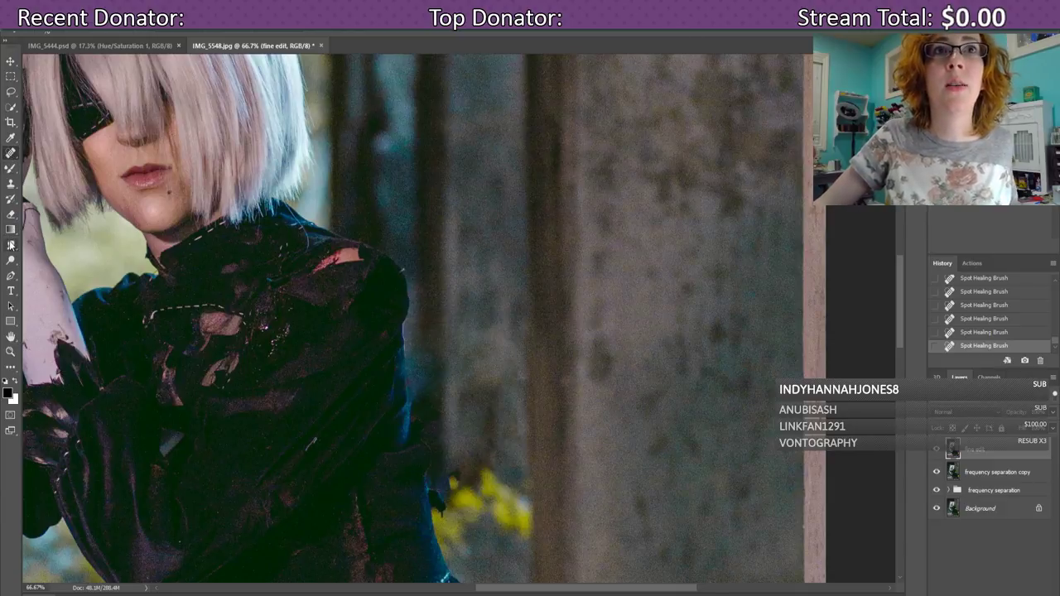
- Clone clean texture along the jacket edge, undoing the last upward stroke
{"action": "left_click", "coordinate": [10, 183]}
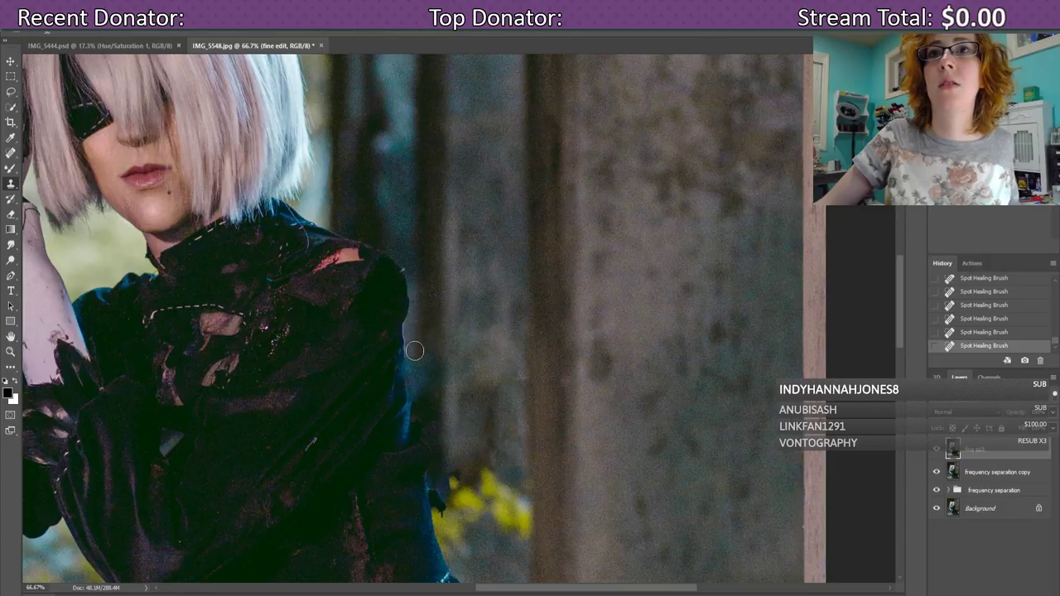
{"action": "left_click_drag", "start_coordinate": [415, 355], "coordinate": [414, 386]}
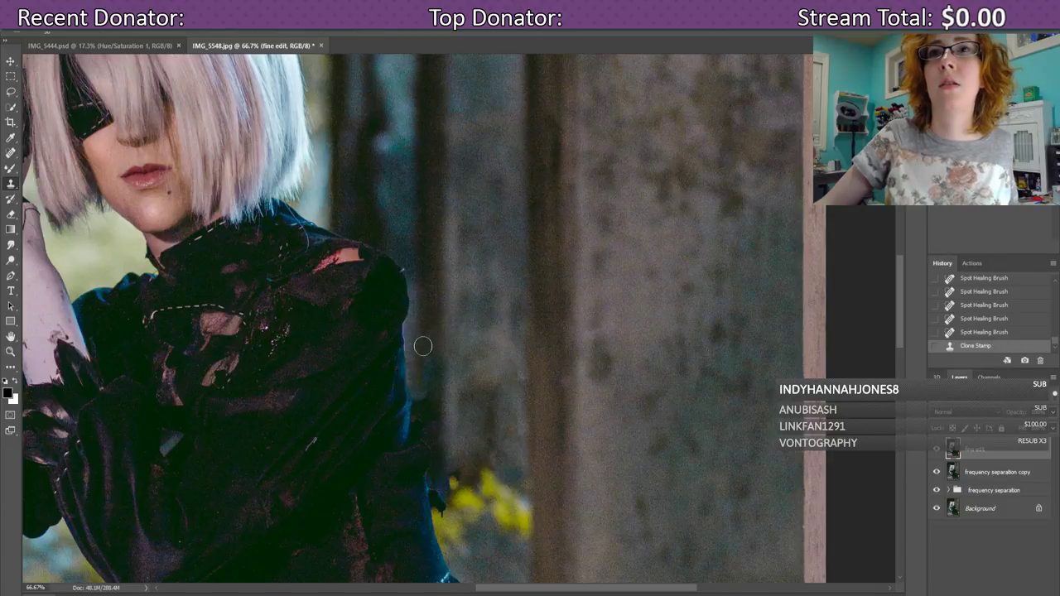
{"action": "left_click_drag", "start_coordinate": [422, 346], "coordinate": [430, 360]}
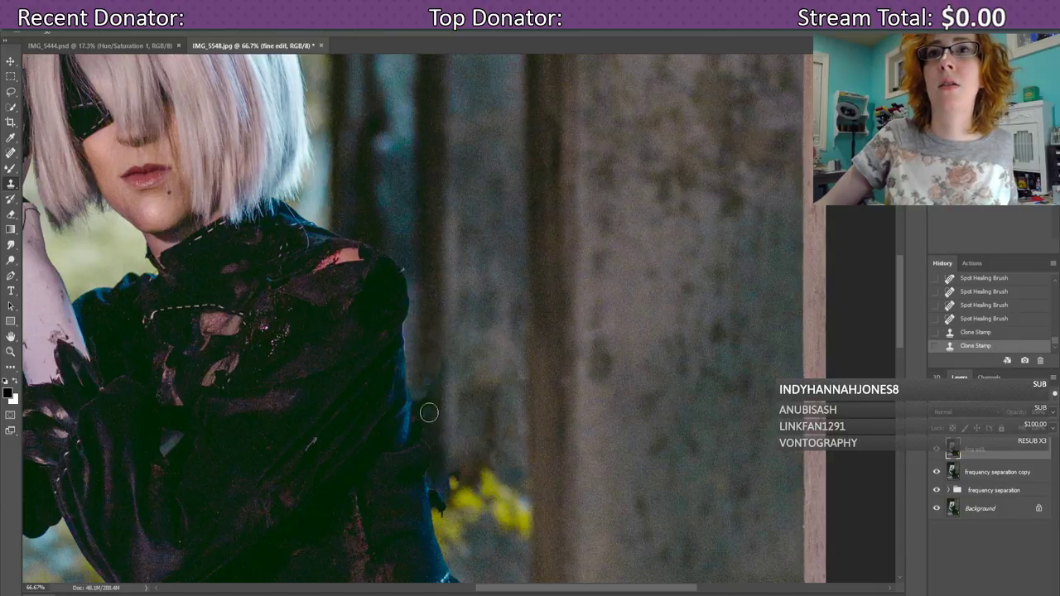
{"action": "mouse_move", "coordinate": [425, 414]}
{"action": "left_mouse_down"}
{"action": "mouse_move", "coordinate": [421, 395]}
{"action": "mouse_move", "coordinate": [428, 402]}
{"action": "left_mouse_up"}
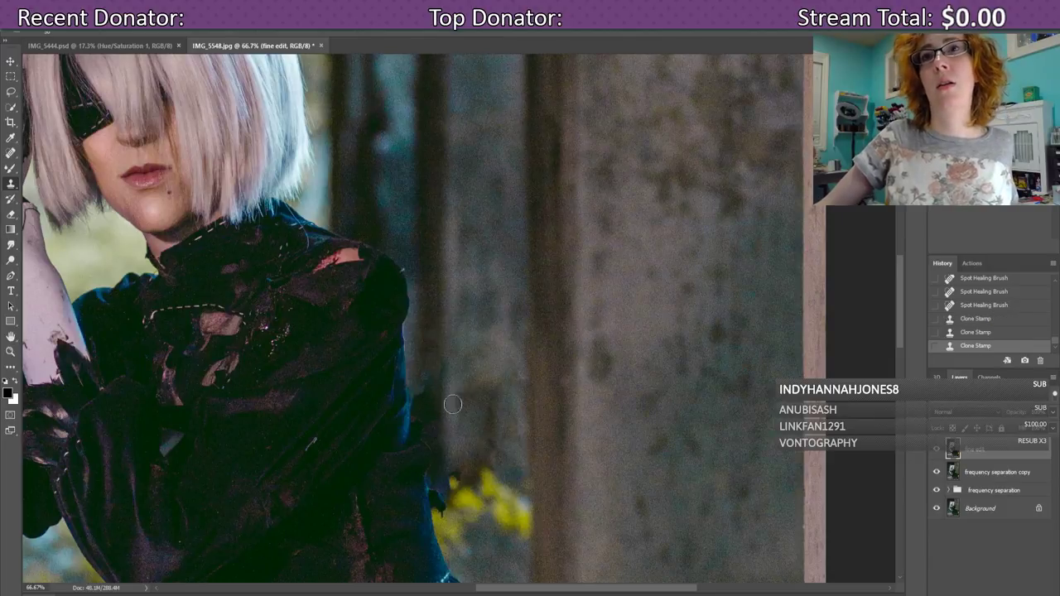
{"action": "left_click_drag", "start_coordinate": [448, 404], "coordinate": [447, 343]}
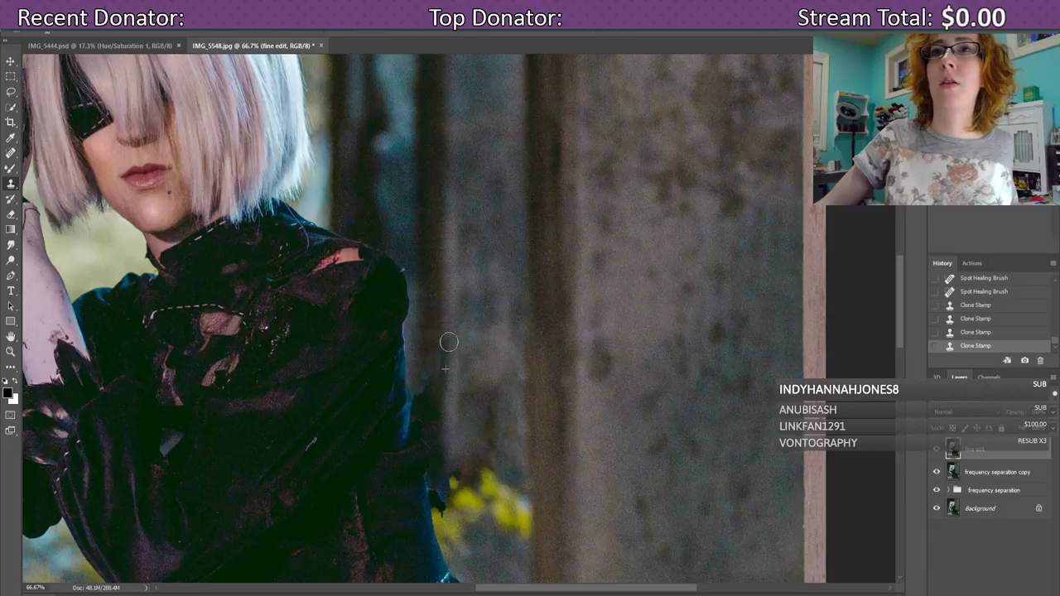
{"action": "key", "text": "ctrl+z"}
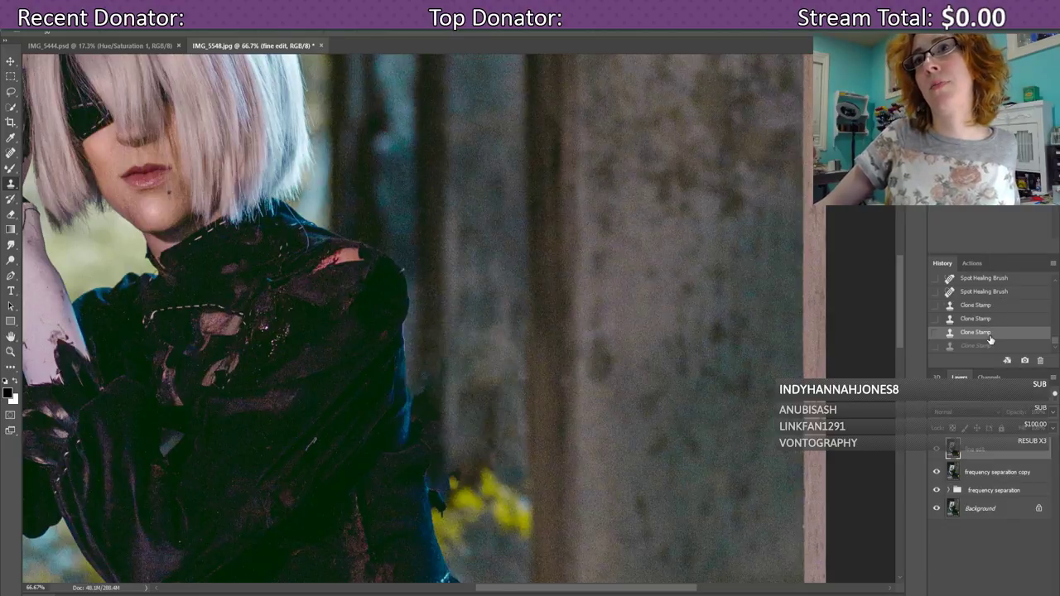
- Spot-heal along the jacket edge and the area near the yellow flowers
{"action": "key", "text": "j"}
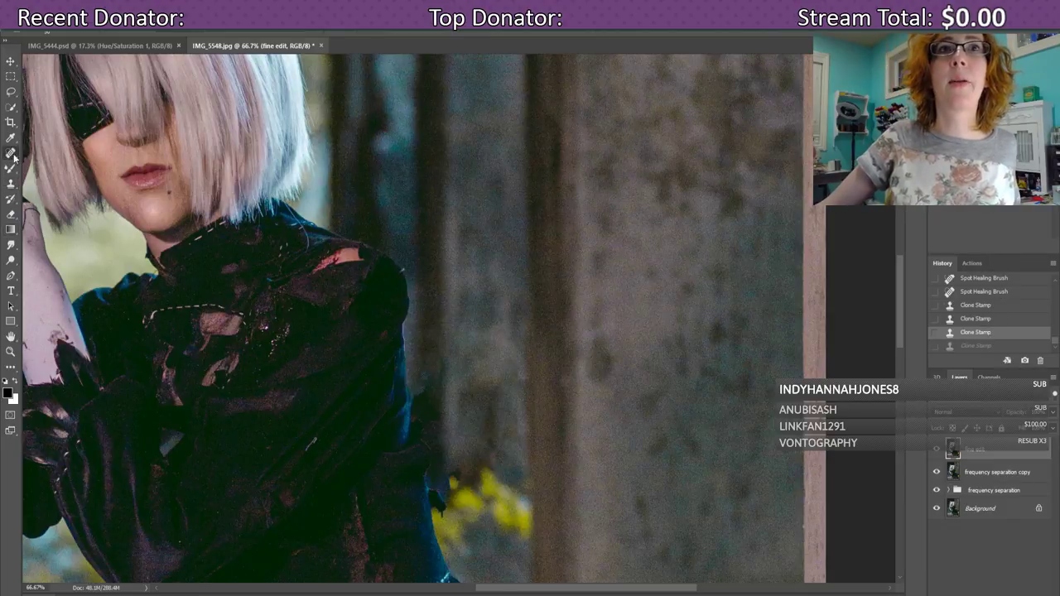
{"action": "left_click", "coordinate": [423, 387]}
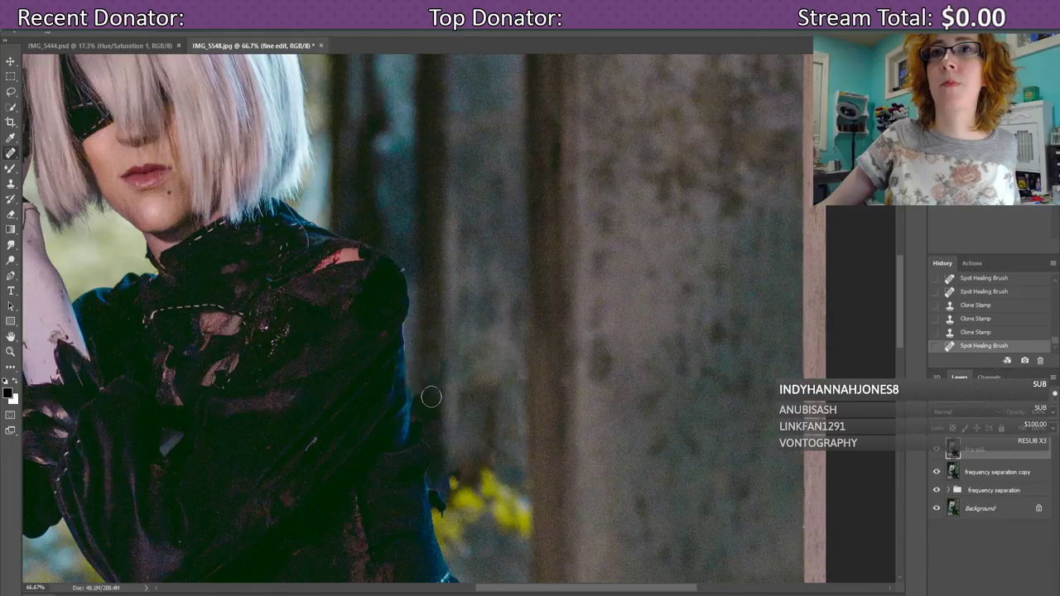
{"action": "left_click_drag", "start_coordinate": [430, 396], "coordinate": [423, 380]}
{"action": "mouse_move", "coordinate": [431, 369]}
{"action": "left_mouse_down"}
{"action": "mouse_move", "coordinate": [422, 340]}
{"action": "mouse_move", "coordinate": [541, 502]}
{"action": "mouse_move", "coordinate": [441, 424]}
{"action": "mouse_move", "coordinate": [433, 370]}
{"action": "mouse_move", "coordinate": [479, 495]}
{"action": "mouse_move", "coordinate": [438, 383]}
{"action": "left_mouse_up"}
{"action": "left_click", "coordinate": [433, 370]}
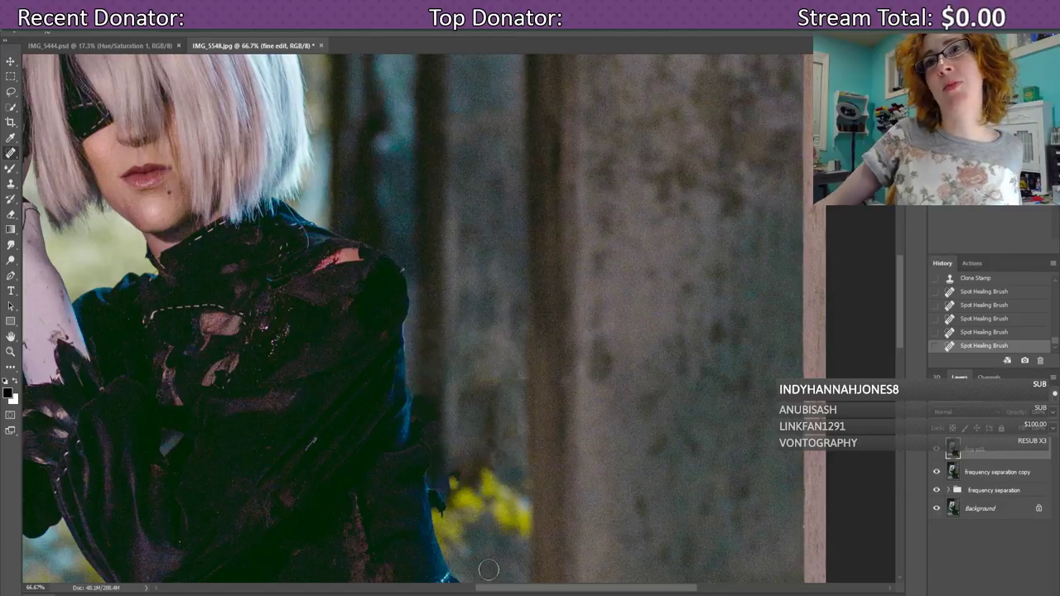
{"action": "left_click_drag", "start_coordinate": [485, 421], "coordinate": [503, 511]}
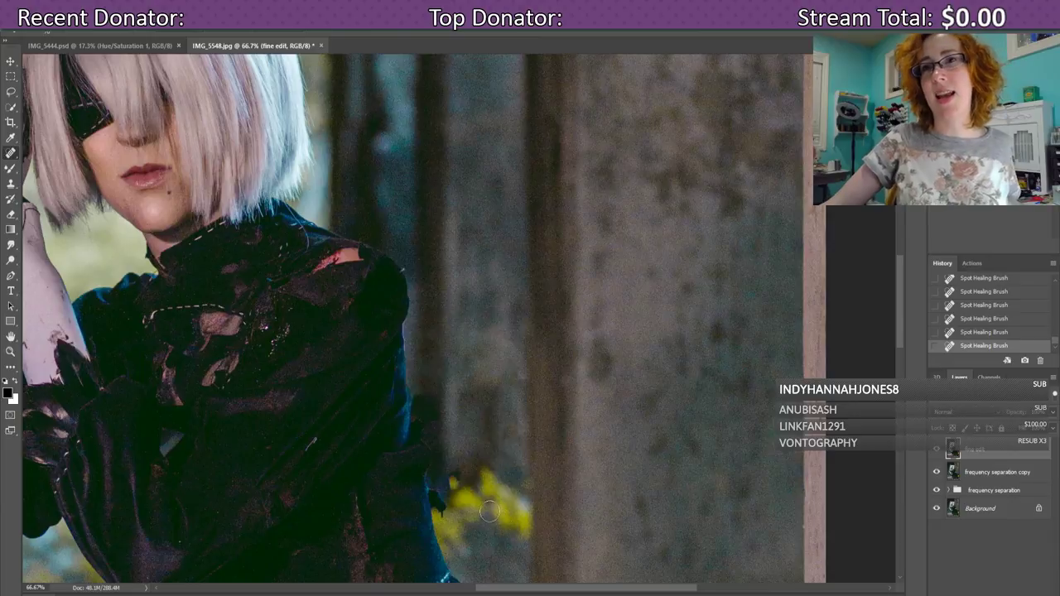
{"action": "scroll", "coordinate": [497, 505], "scroll_direction": "down", "scroll_amount": 3}
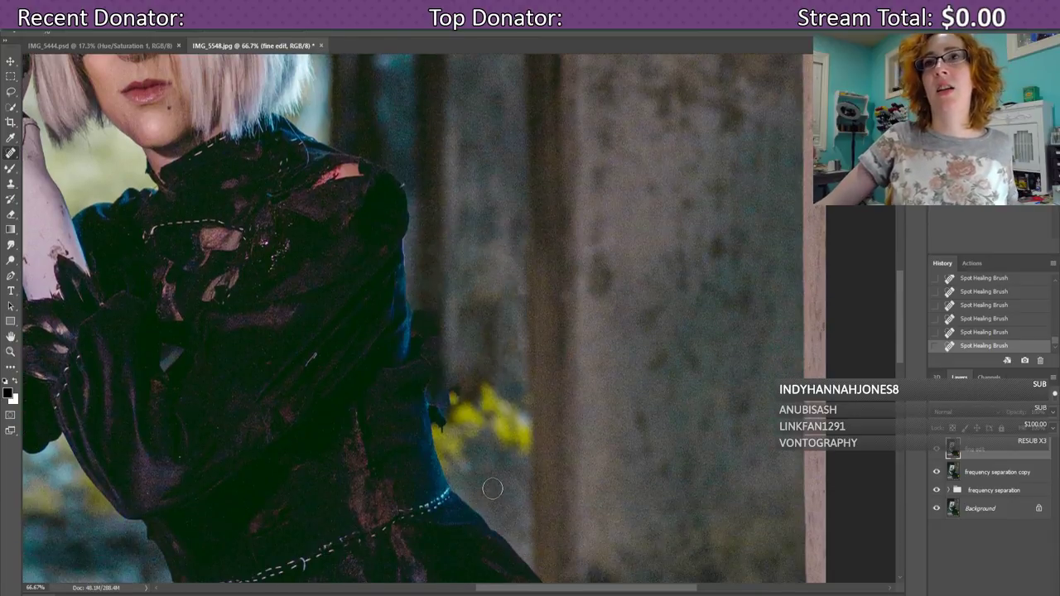
{"action": "scroll", "coordinate": [491, 488], "scroll_direction": "up", "scroll_amount": 2}
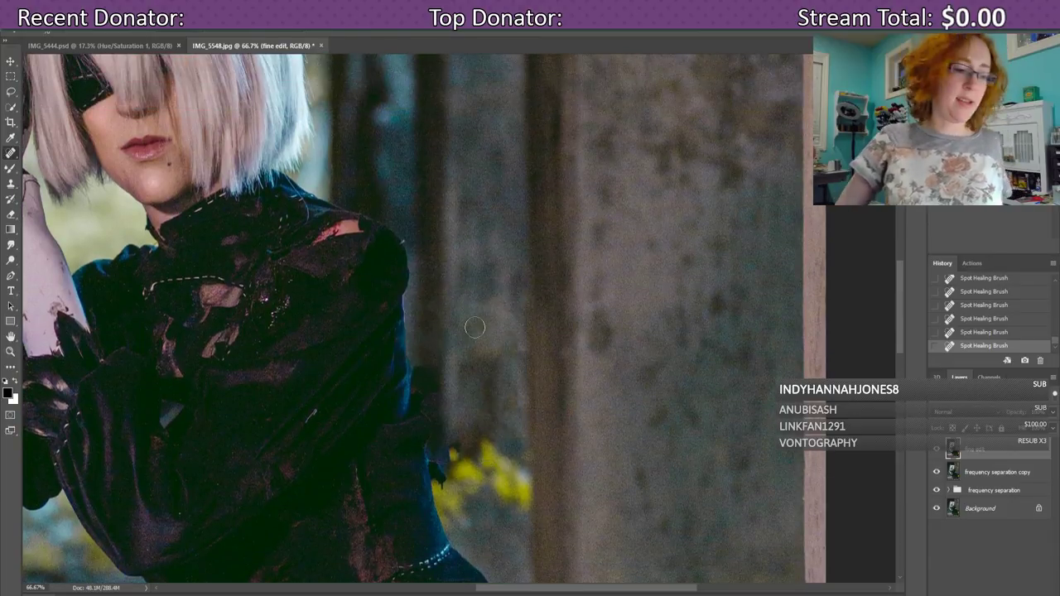
- Fit the photo on screen and toggle the fine edit layer to compare
{"action": "key", "text": "ctrl+0"}
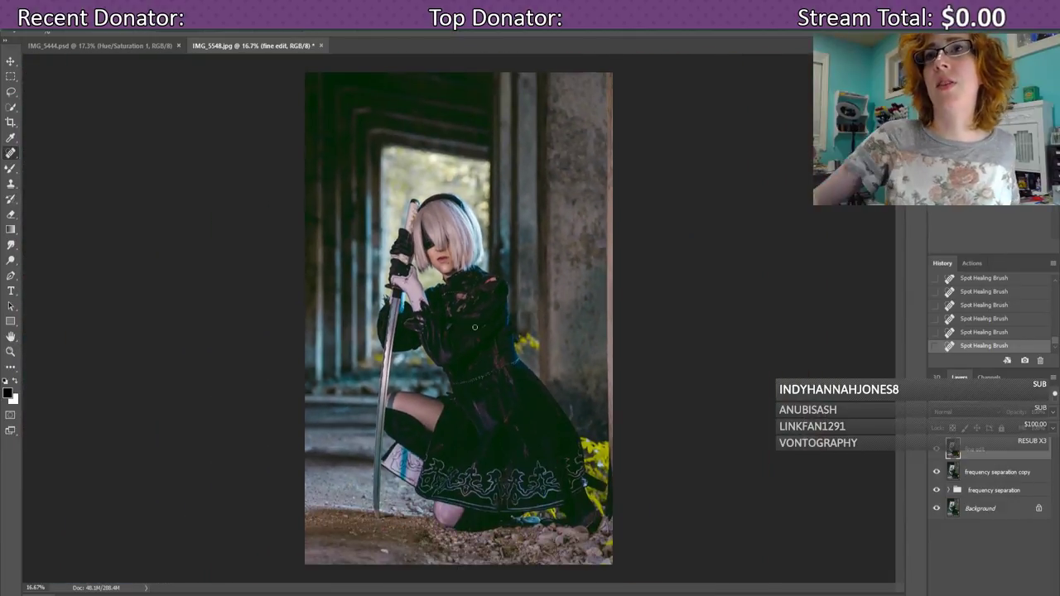
{"action": "left_click", "coordinate": [936, 449]}
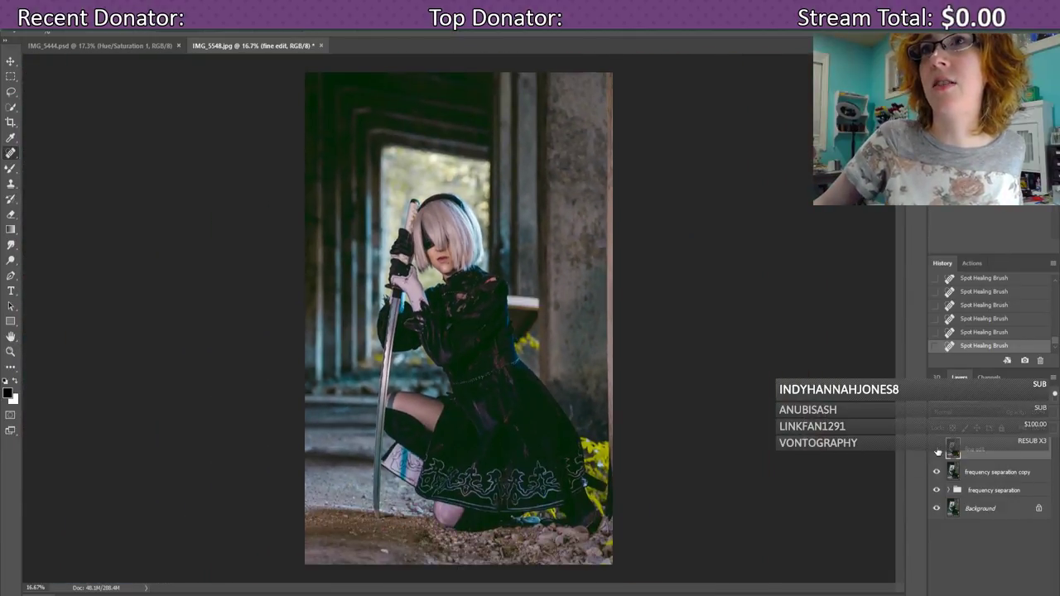
{"action": "left_click", "coordinate": [936, 450]}
{"action": "left_click", "coordinate": [936, 449]}
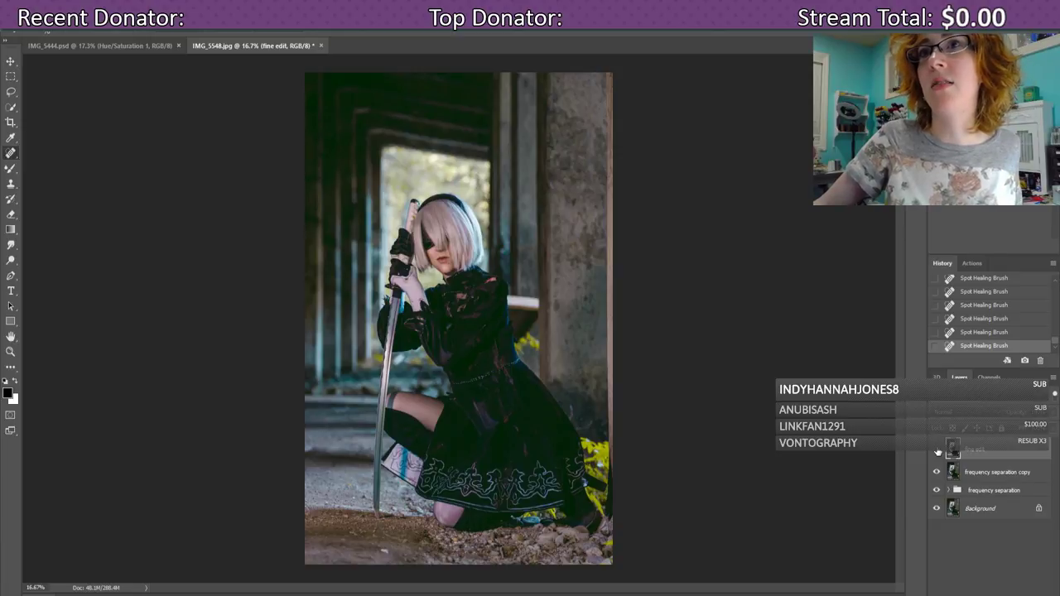
{"action": "left_click", "coordinate": [936, 450]}
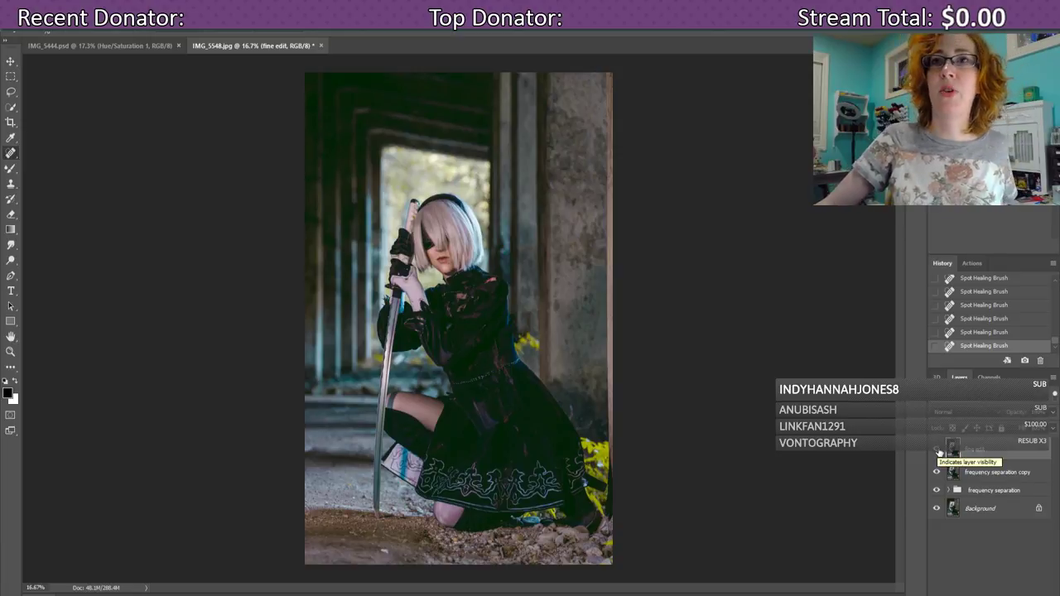
- Save as IMG_5548.psd in Photoshop format with Maximize Compatibility
{"action": "key", "text": "ctrl+s"}
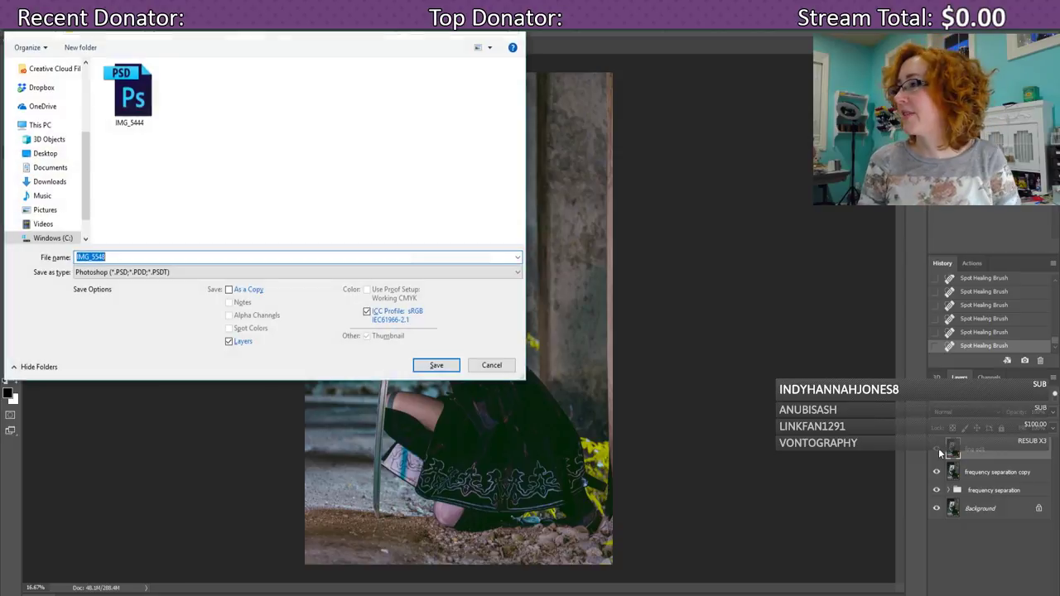
{"action": "key", "text": "Return"}
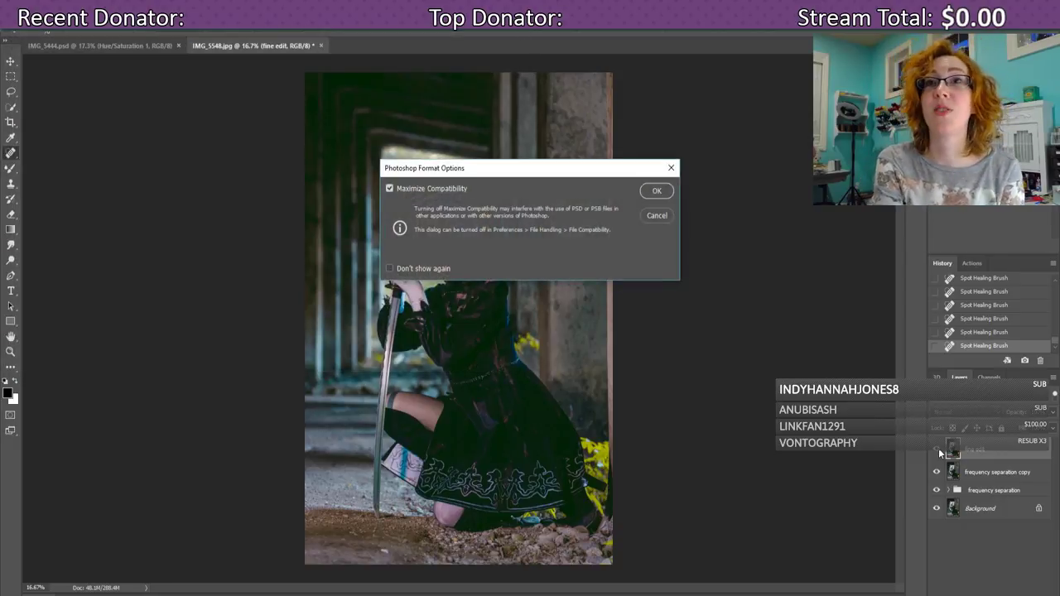
{"action": "key", "text": "Return"}
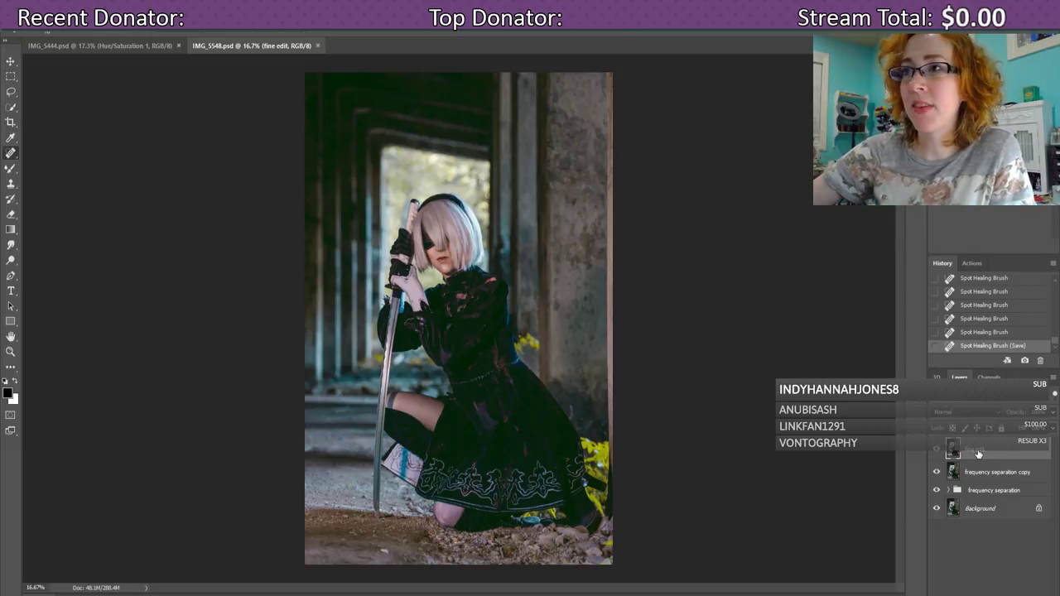
- Copy Selective Color 1 from IMG_5444 onto IMG_5548, compare it, and leave it visible
{"action": "left_click", "coordinate": [113, 45]}
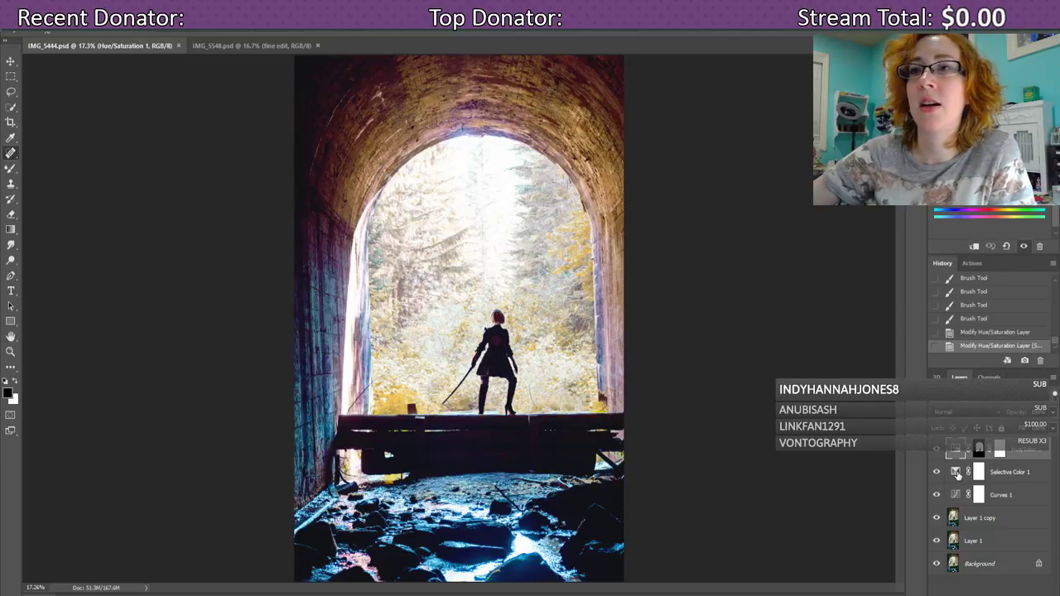
{"action": "left_click_drag", "start_coordinate": [957, 473], "coordinate": [296, 150]}
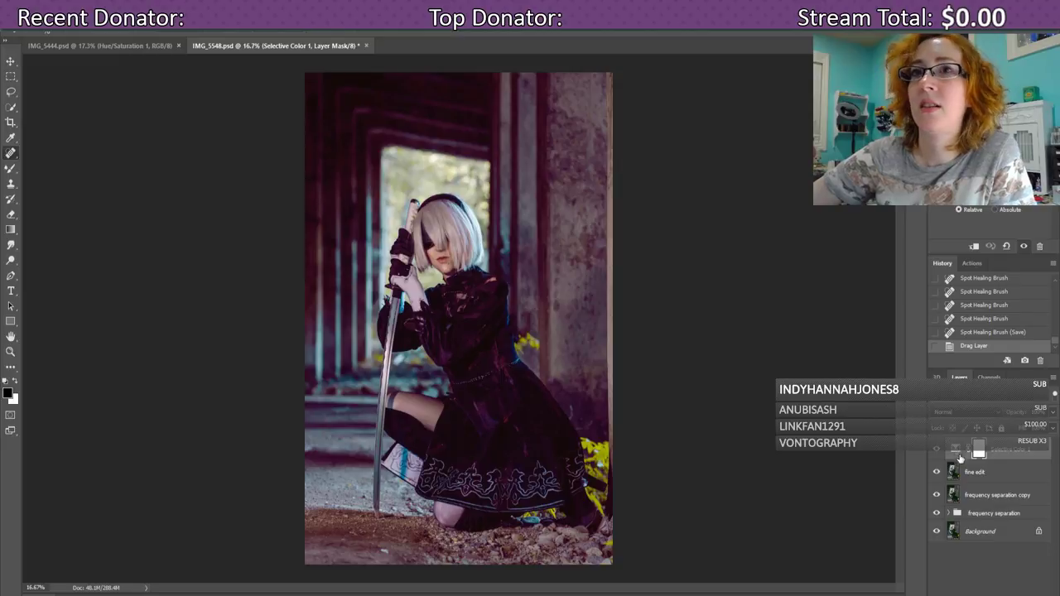
{"action": "left_click", "coordinate": [941, 452]}
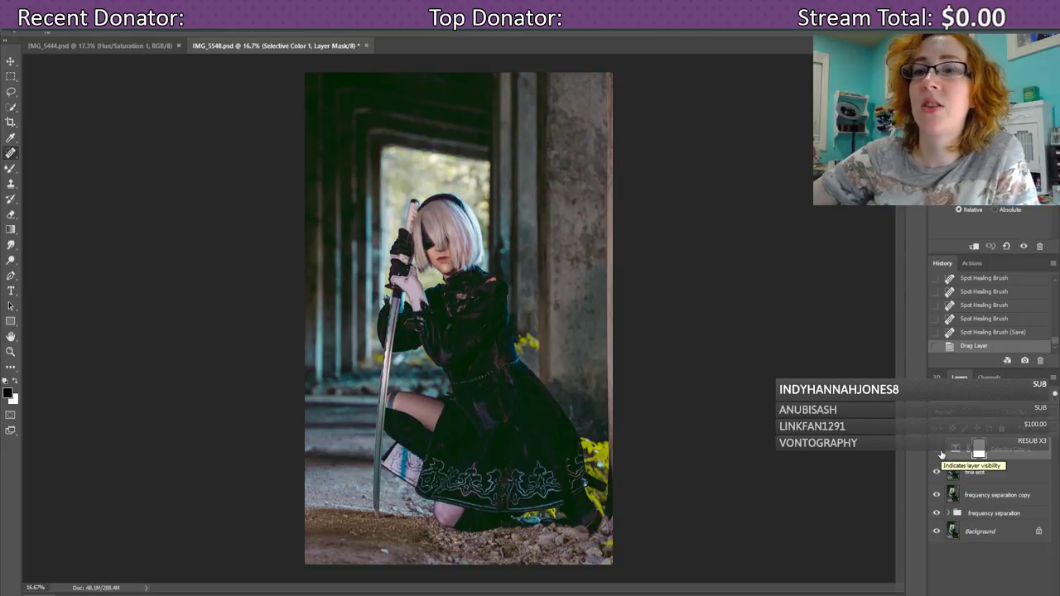
{"action": "left_click", "coordinate": [939, 452]}
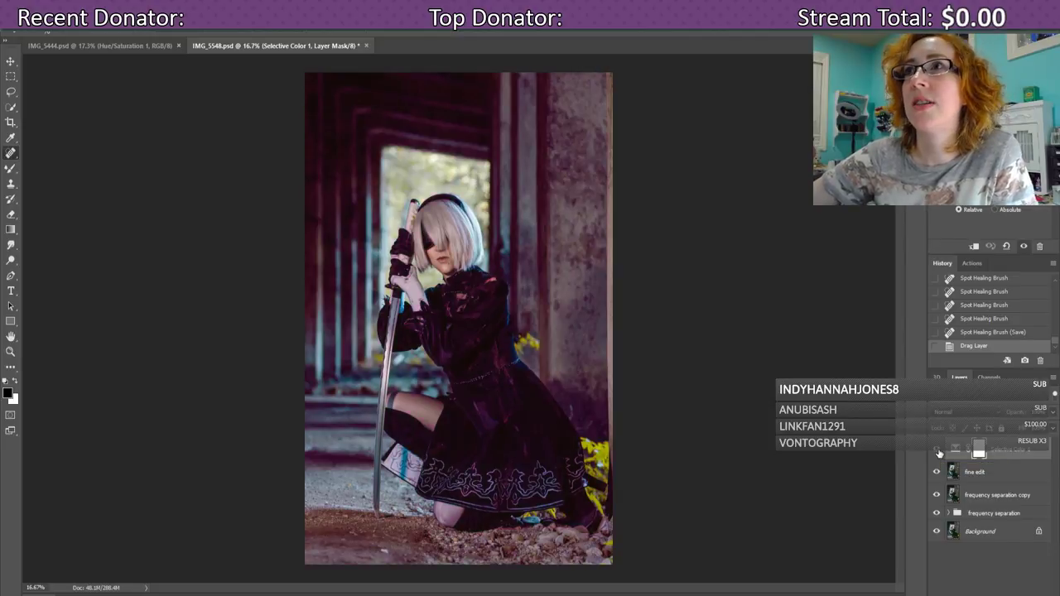
{"action": "left_click", "coordinate": [939, 453]}
{"action": "left_click", "coordinate": [938, 453]}
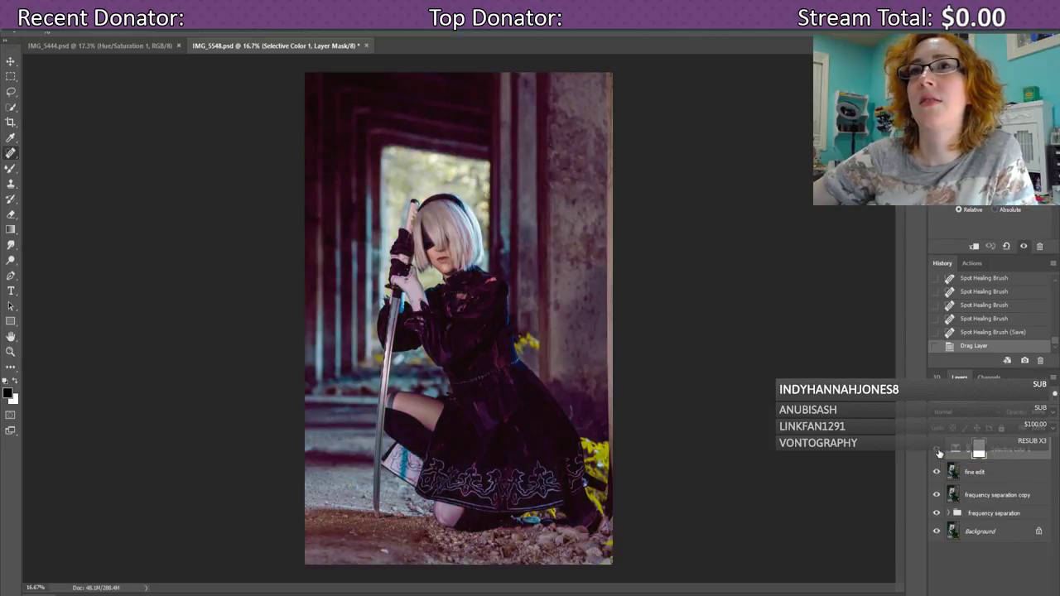
{"action": "left_click", "coordinate": [940, 453]}
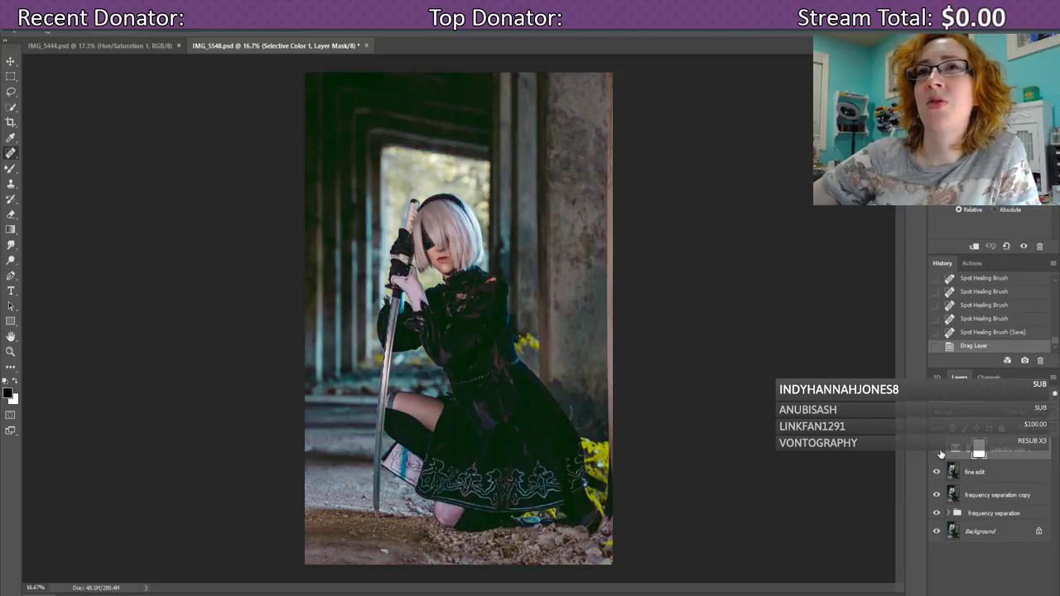
{"action": "left_click", "coordinate": [107, 44]}
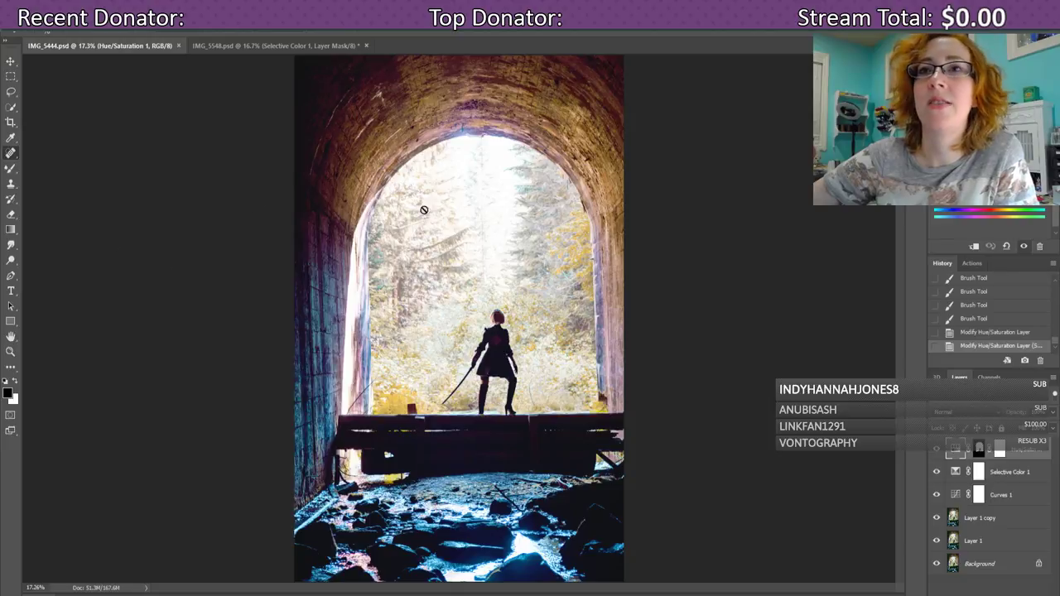
{"action": "left_click", "coordinate": [235, 47]}
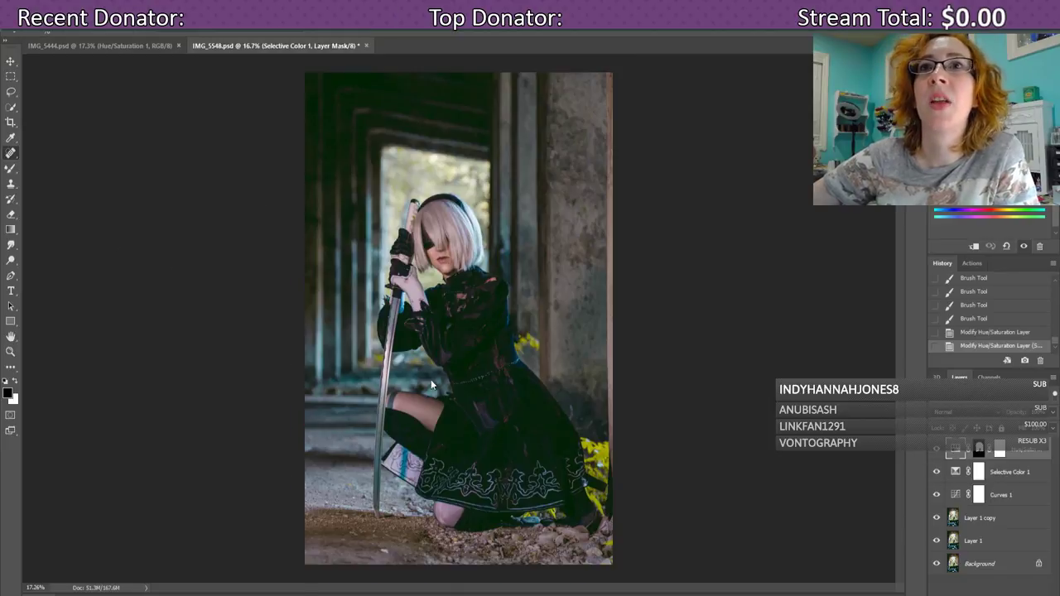
{"action": "left_click", "coordinate": [937, 447]}
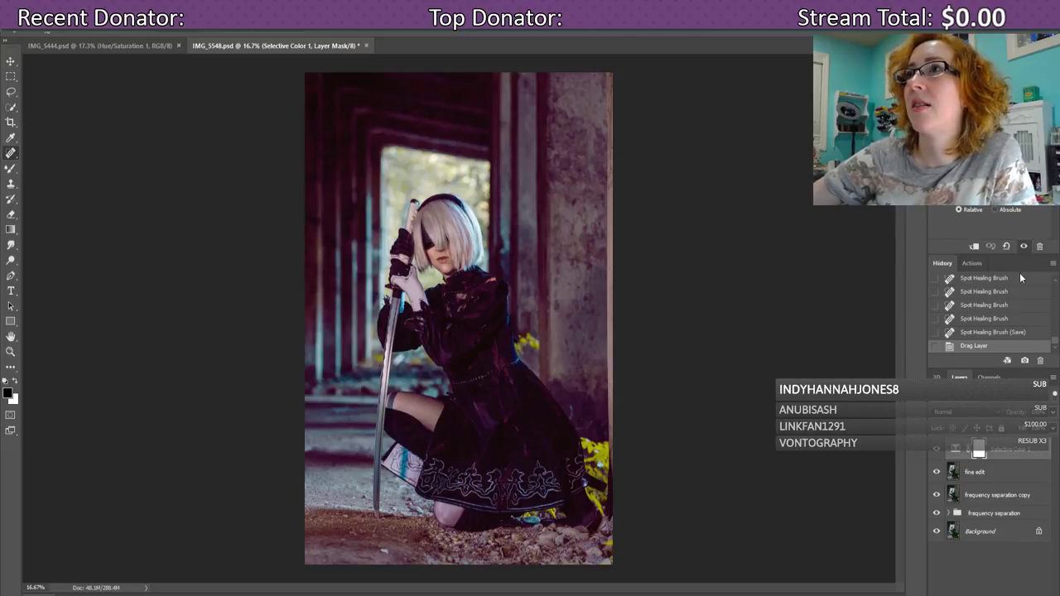
- Adjust the Selective Color 1 sliders to remove magenta and darken, then compare before and after
{"action": "left_click", "coordinate": [978, 451], "text": "shift"}
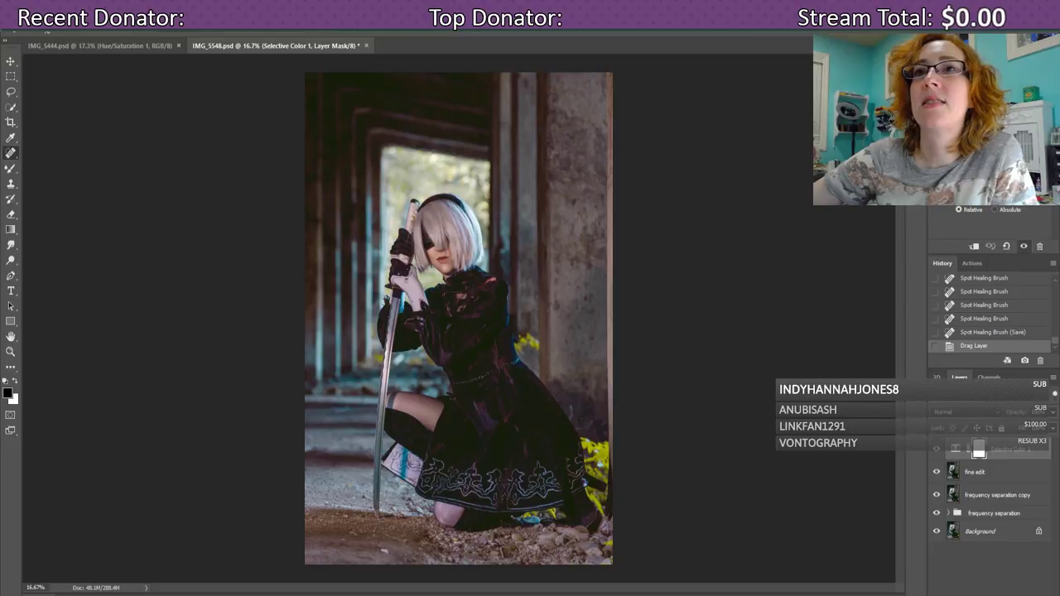
{"action": "left_click_drag", "start_coordinate": [990, 189], "coordinate": [989, 206]}
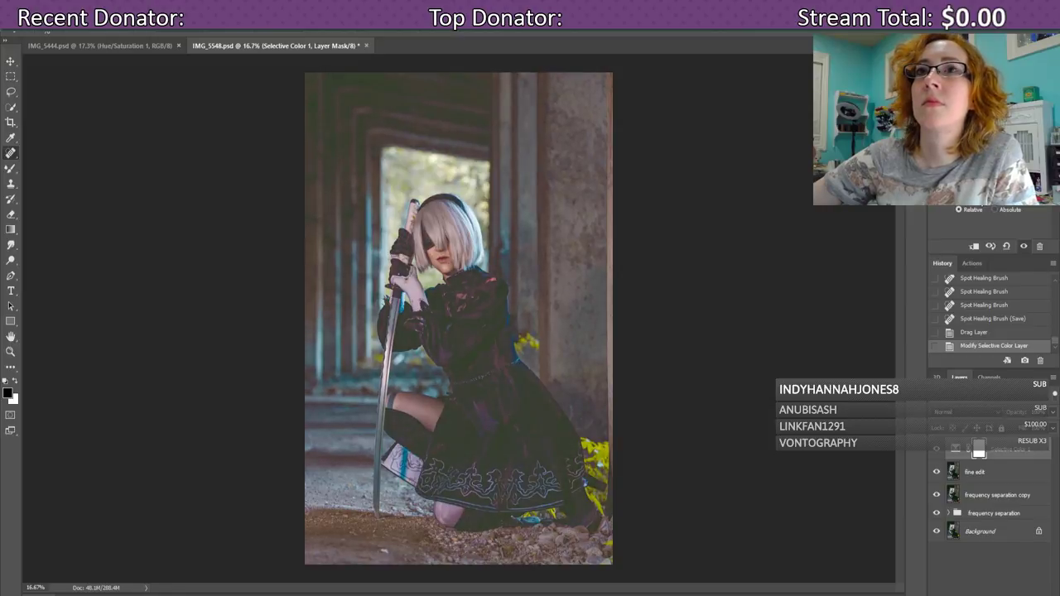
{"action": "left_click_drag", "start_coordinate": [985, 197], "coordinate": [996, 208]}
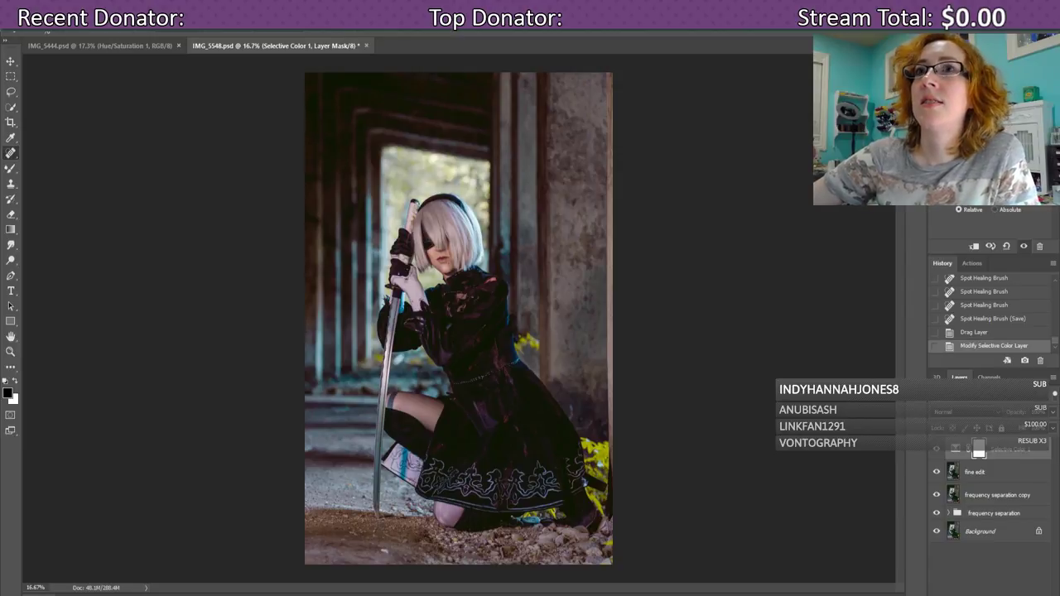
{"action": "key", "text": "ctrl+comma"}
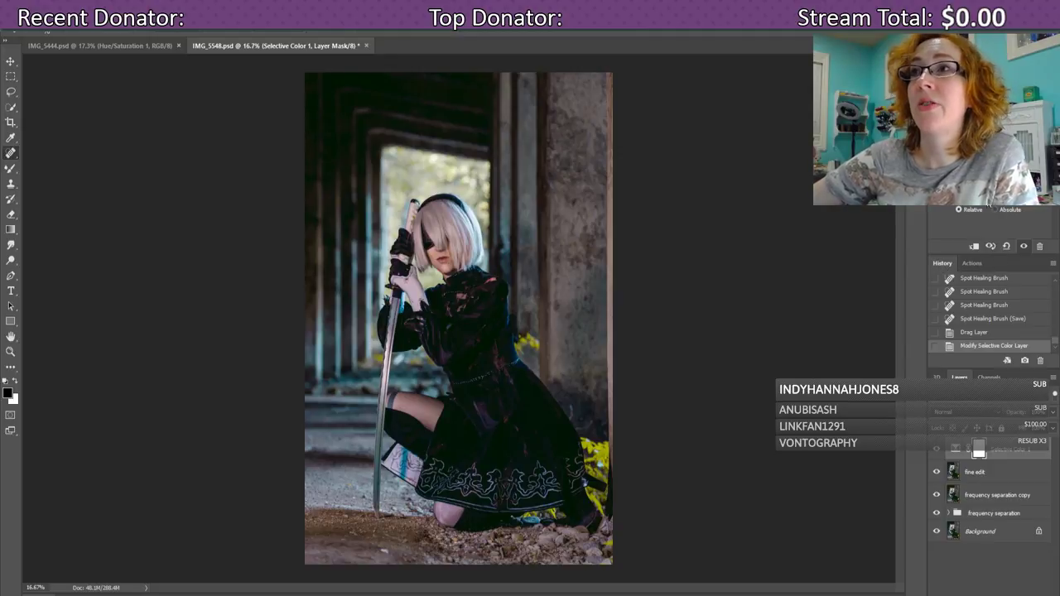
{"action": "left_click", "coordinate": [996, 210]}
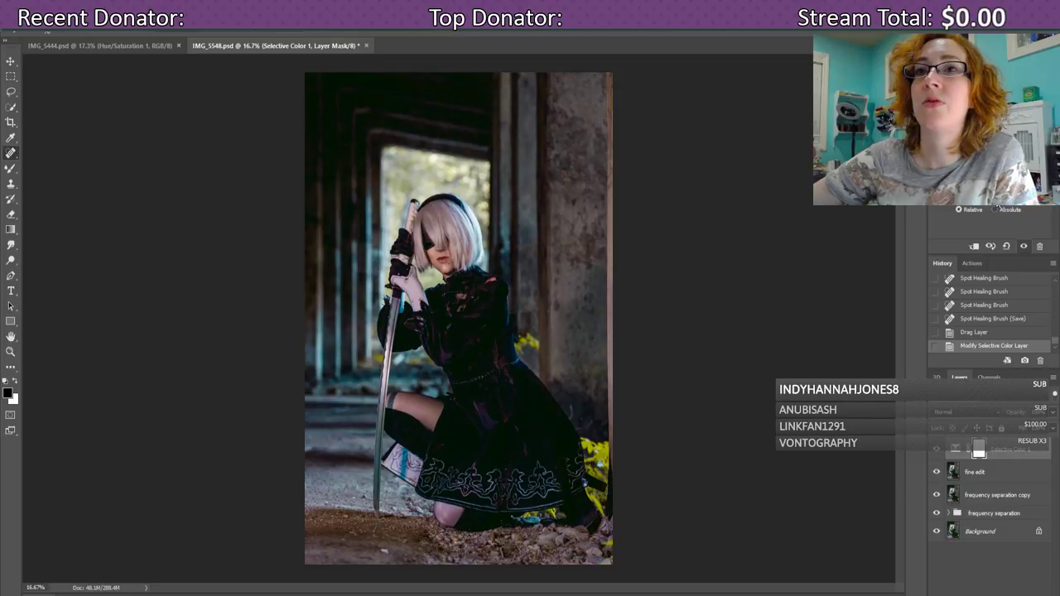
{"action": "left_click", "coordinate": [981, 209]}
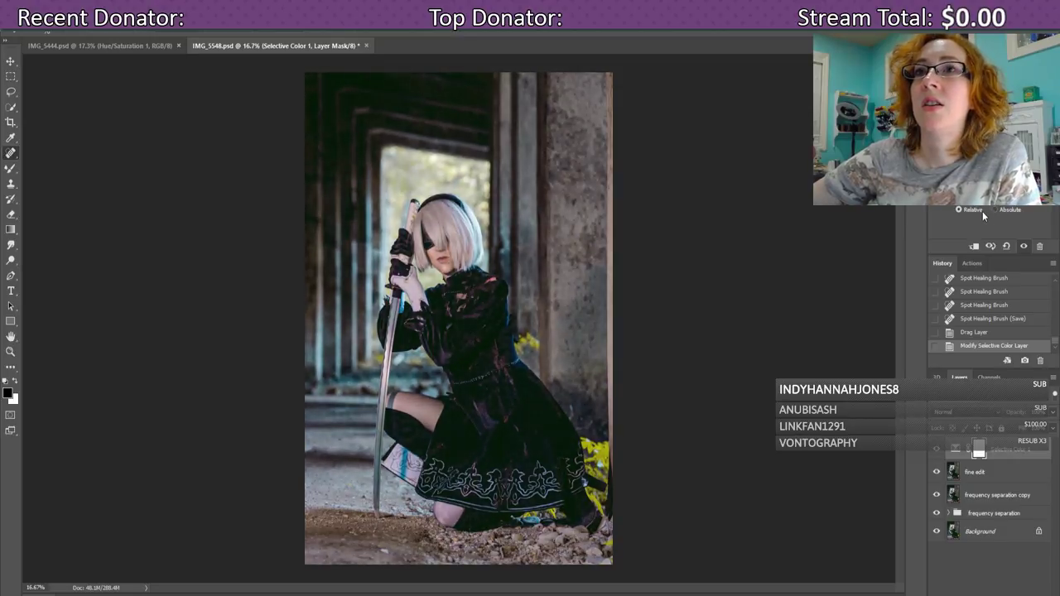
{"action": "left_click", "coordinate": [965, 207]}
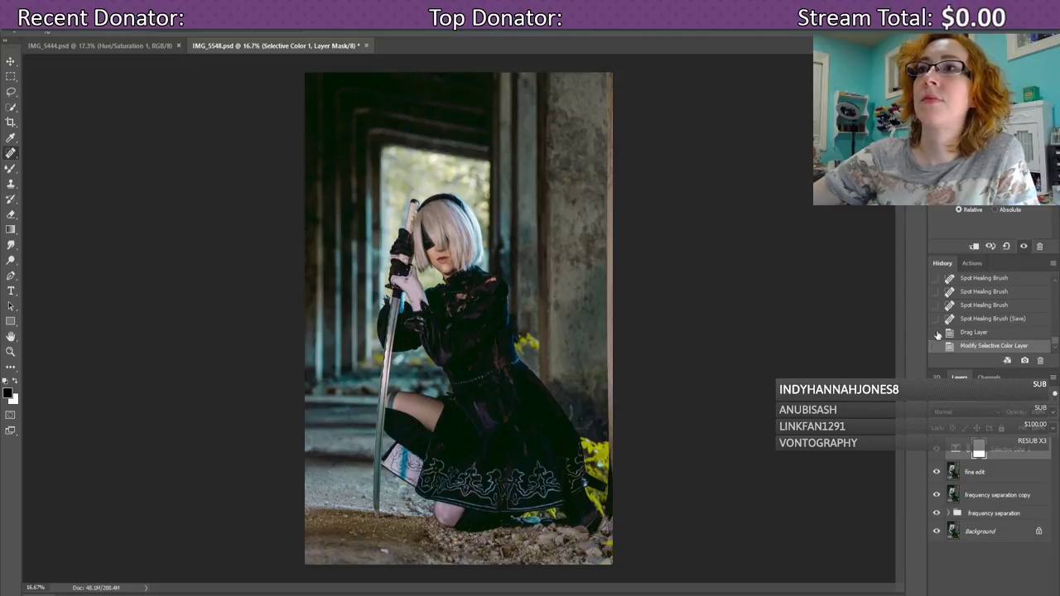
- Add Curves 1 above 'fine edit', lifting shadows, lowering upper tones and deepening darks
{"action": "left_click", "coordinate": [954, 470]}
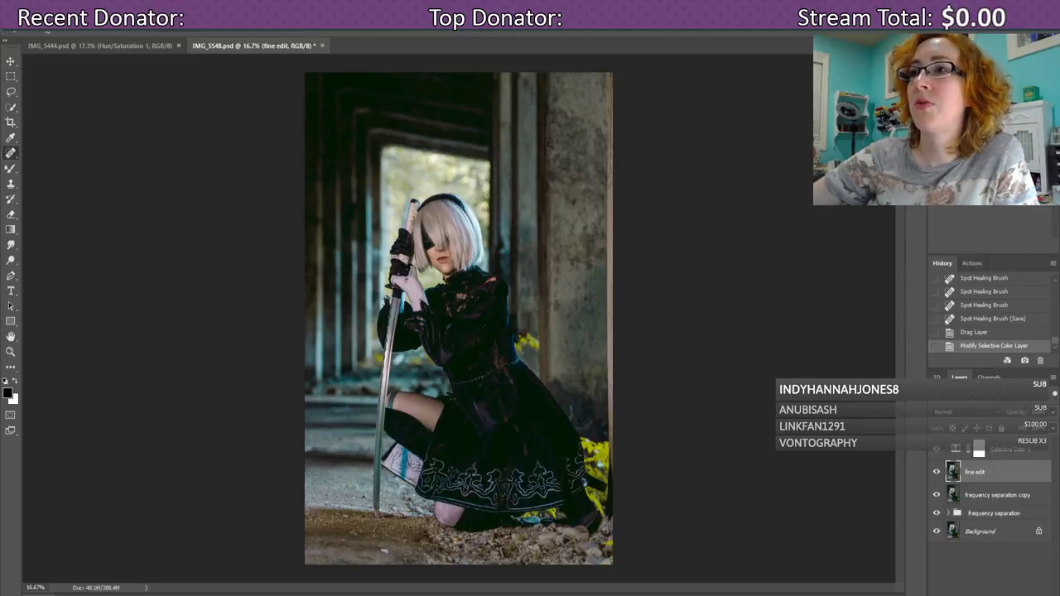
{"action": "left_click", "coordinate": [993, 593]}
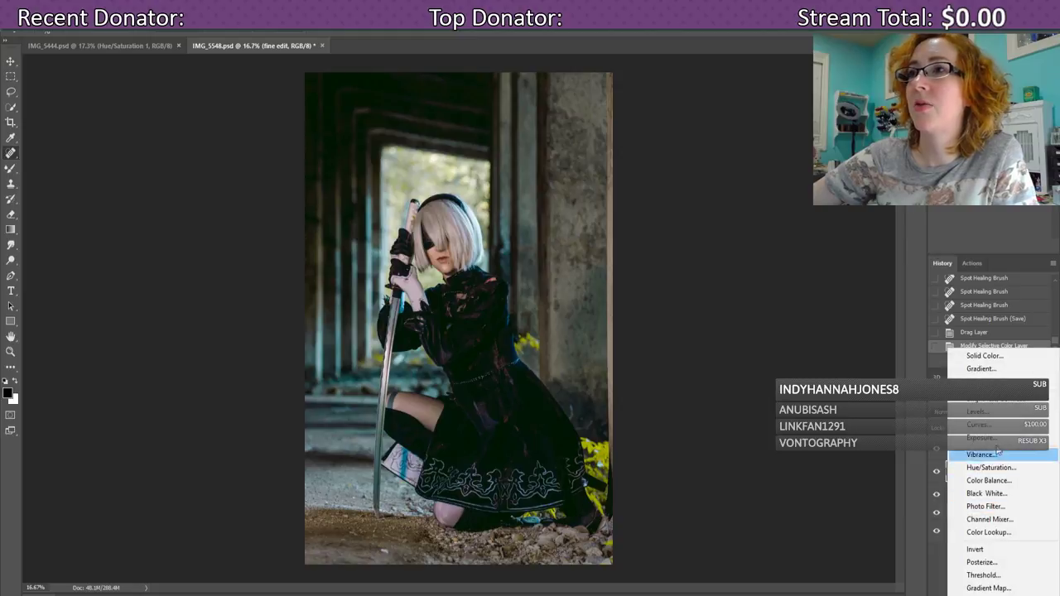
{"action": "left_click", "coordinate": [981, 424]}
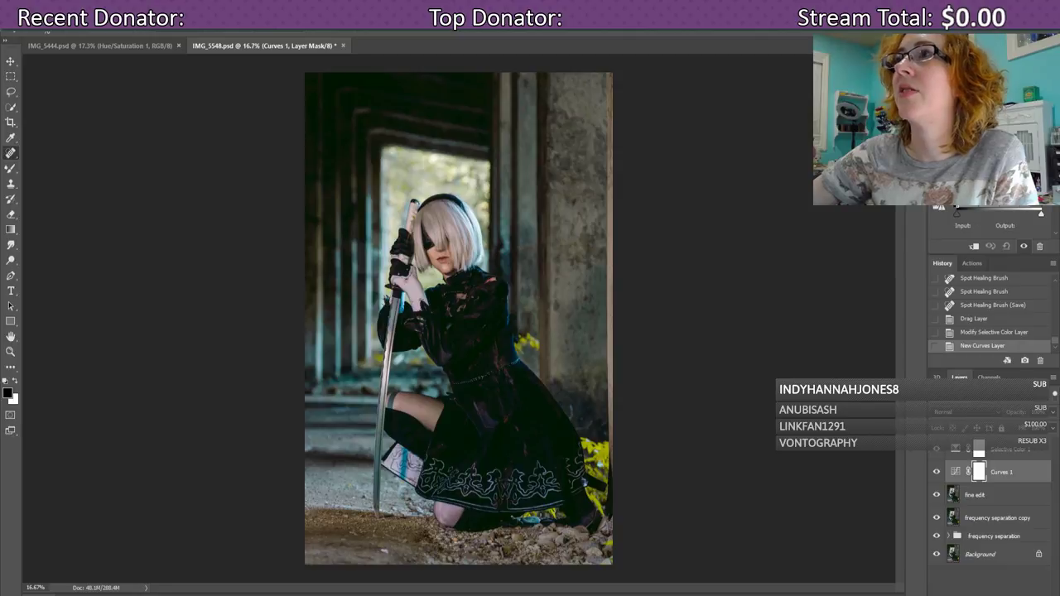
{"action": "left_click_drag", "start_coordinate": [973, 183], "coordinate": [973, 170]}
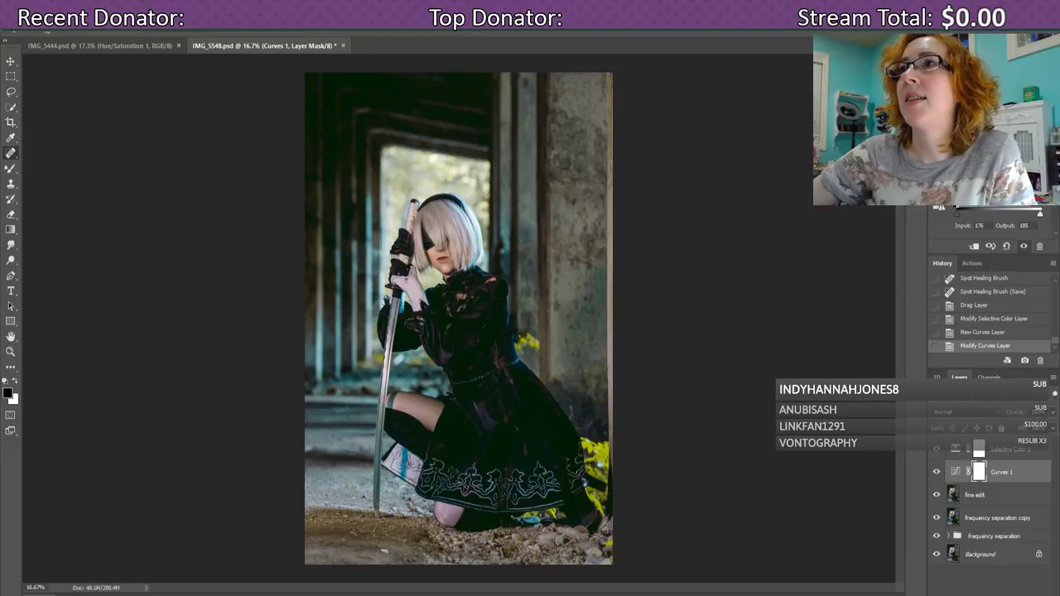
{"action": "left_click_drag", "start_coordinate": [1018, 170], "coordinate": [1008, 174]}
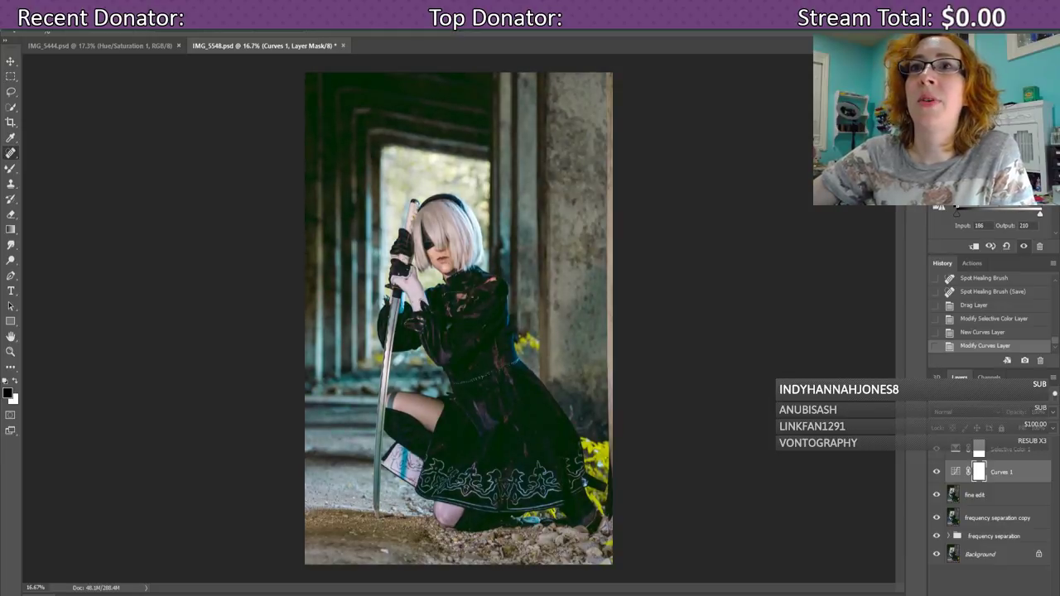
{"action": "left_click_drag", "start_coordinate": [1008, 174], "coordinate": [1008, 174]}
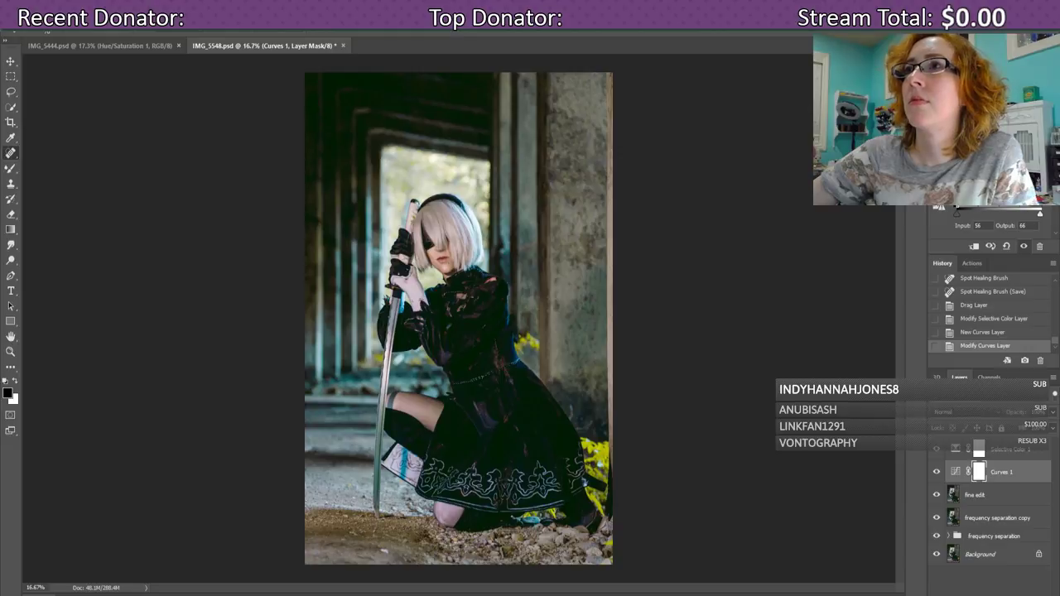
{"action": "mouse_move", "coordinate": [960, 180]}
{"action": "left_mouse_down"}
{"action": "mouse_move", "coordinate": [981, 165]}
{"action": "mouse_move", "coordinate": [972, 176]}
{"action": "left_mouse_up"}
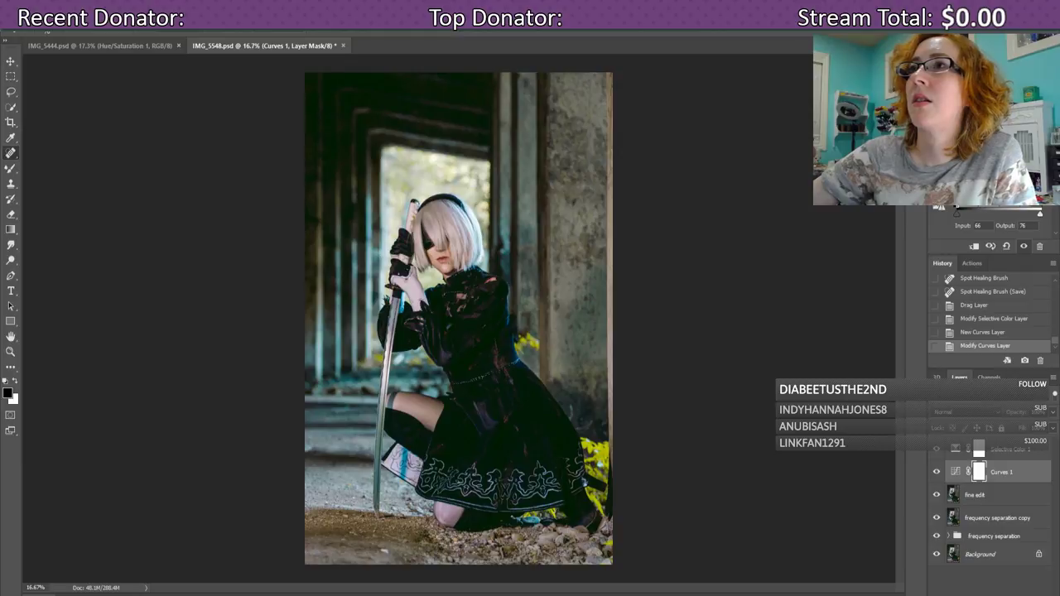
{"action": "left_click_drag", "start_coordinate": [972, 176], "coordinate": [977, 189]}
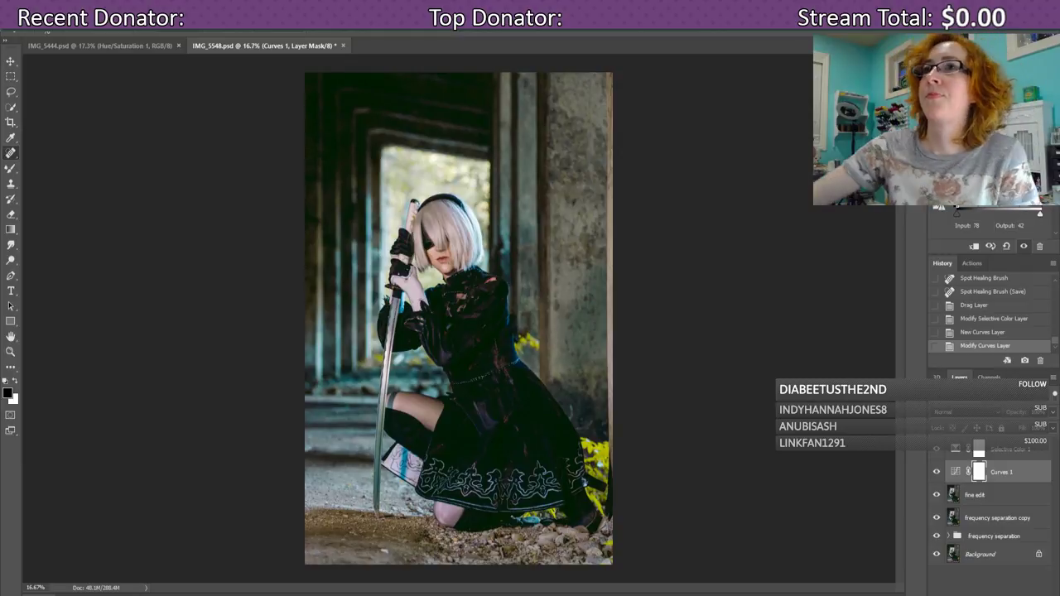
- Toggle Curves 1 off and on, then select the Selective Color 1 mask
{"action": "left_click", "coordinate": [937, 472]}
{"action": "left_click", "coordinate": [937, 472]}
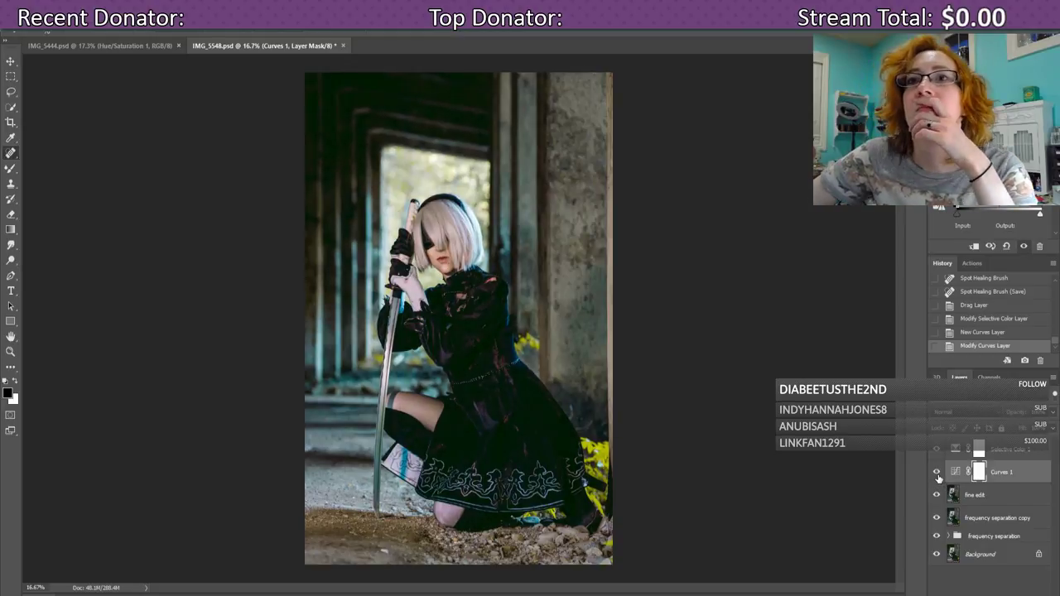
{"action": "left_click", "coordinate": [978, 450]}
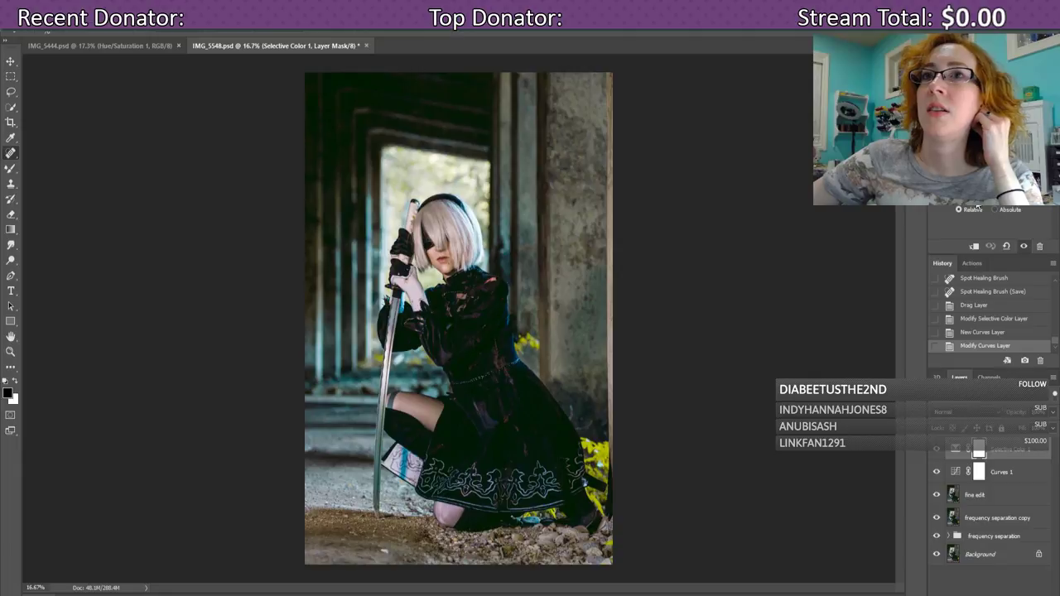
- Shift a Selective Color 1 slider further to refine the teal tone
{"action": "left_click_drag", "start_coordinate": [981, 188], "coordinate": [993, 189]}
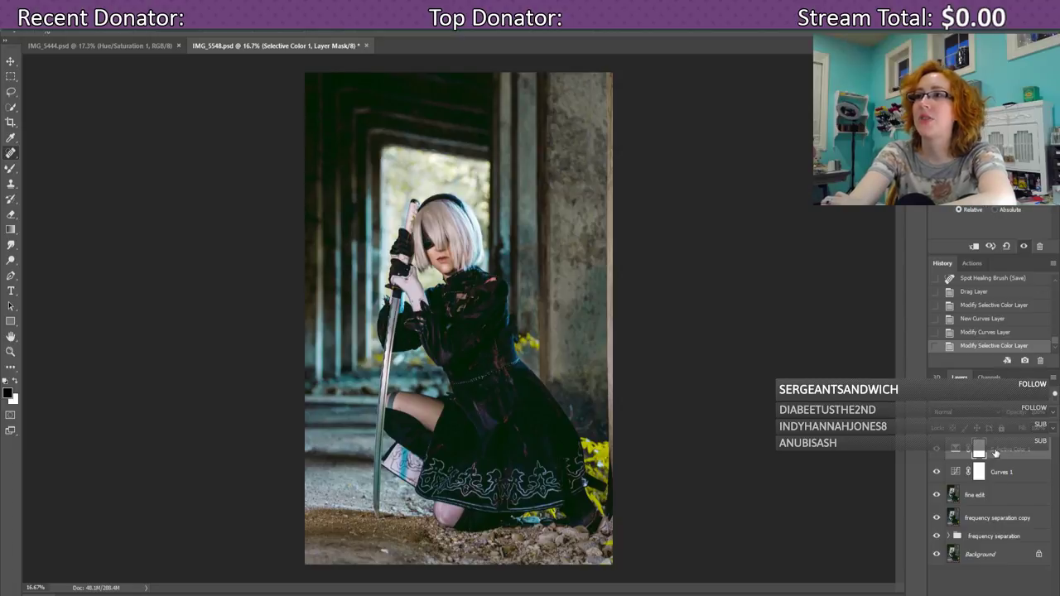
- Compare the graded portrait against IMG_5444.psd, then save IMG_5548.psd
{"action": "left_click", "coordinate": [993, 451]}
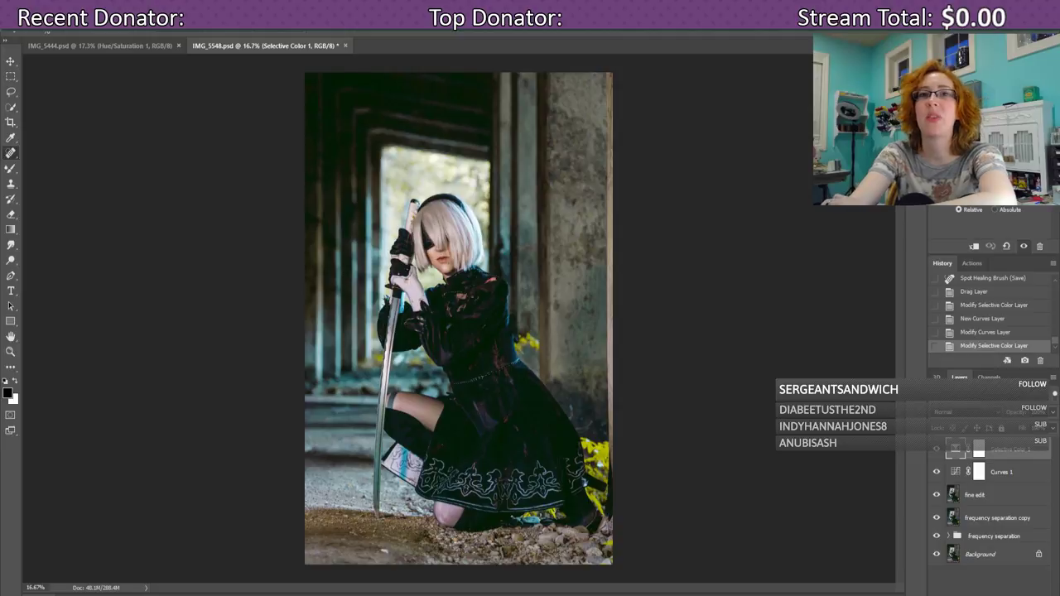
{"action": "left_click", "coordinate": [69, 44]}
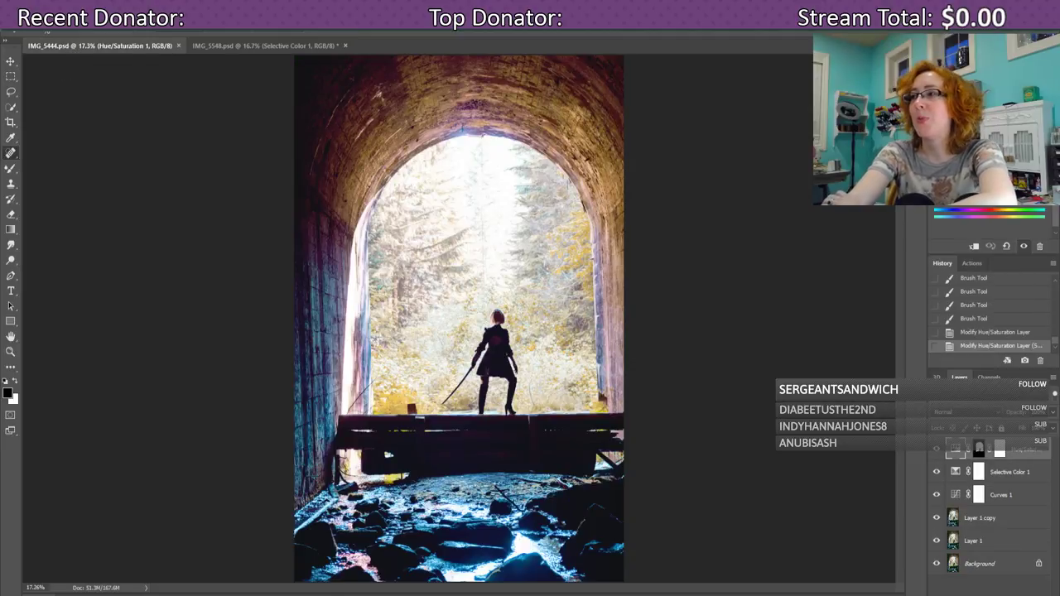
{"action": "left_click", "coordinate": [309, 46]}
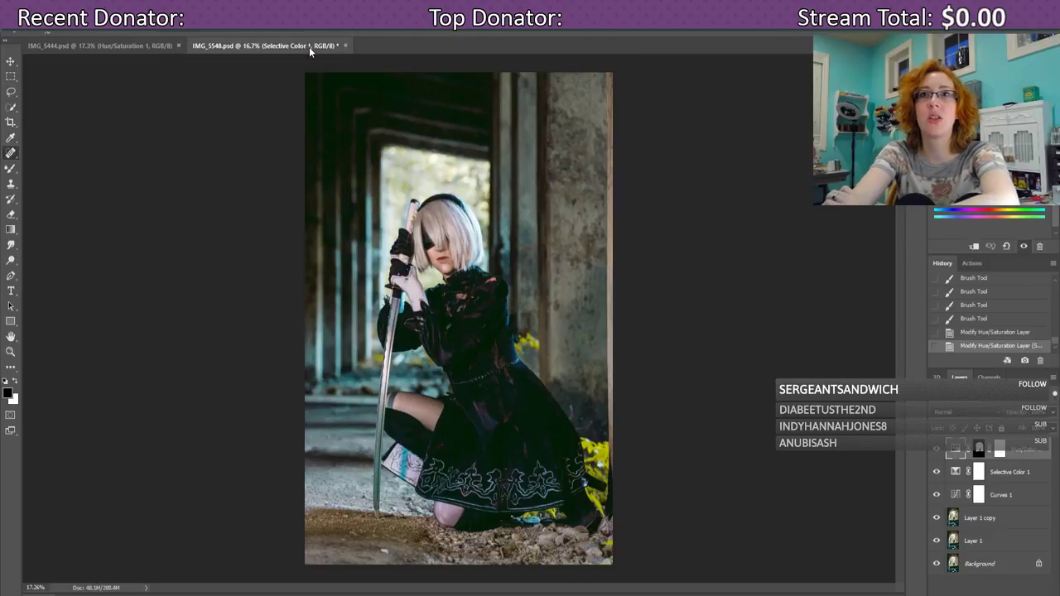
{"action": "key", "text": "ctrl+s"}
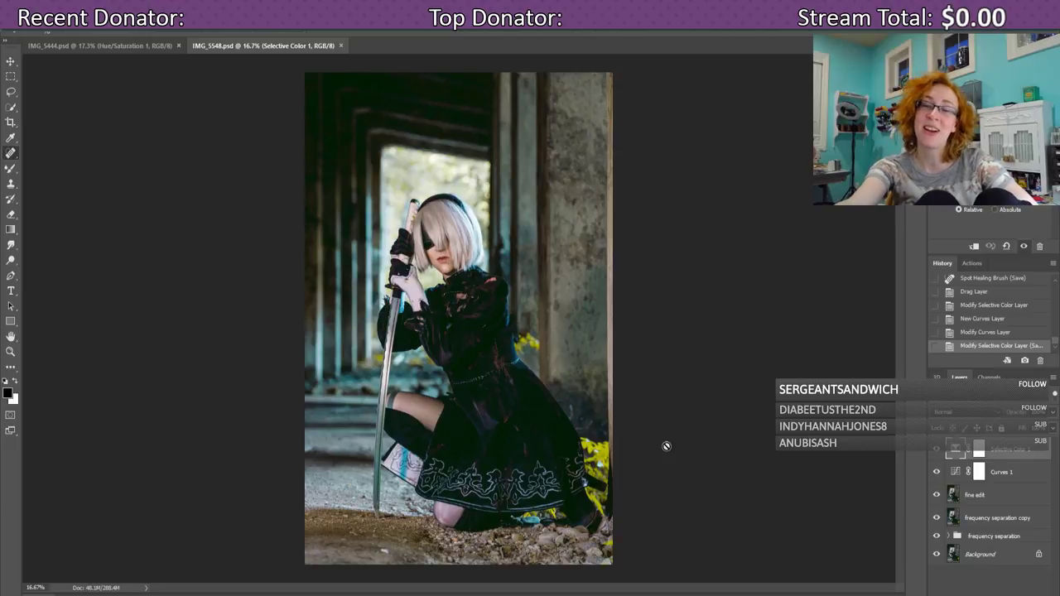
- Compare the IMG_5444 tunnel image with the IMG_5548 portrait, then switch OBS to the End slate scene
{"action": "left_click", "coordinate": [101, 47]}
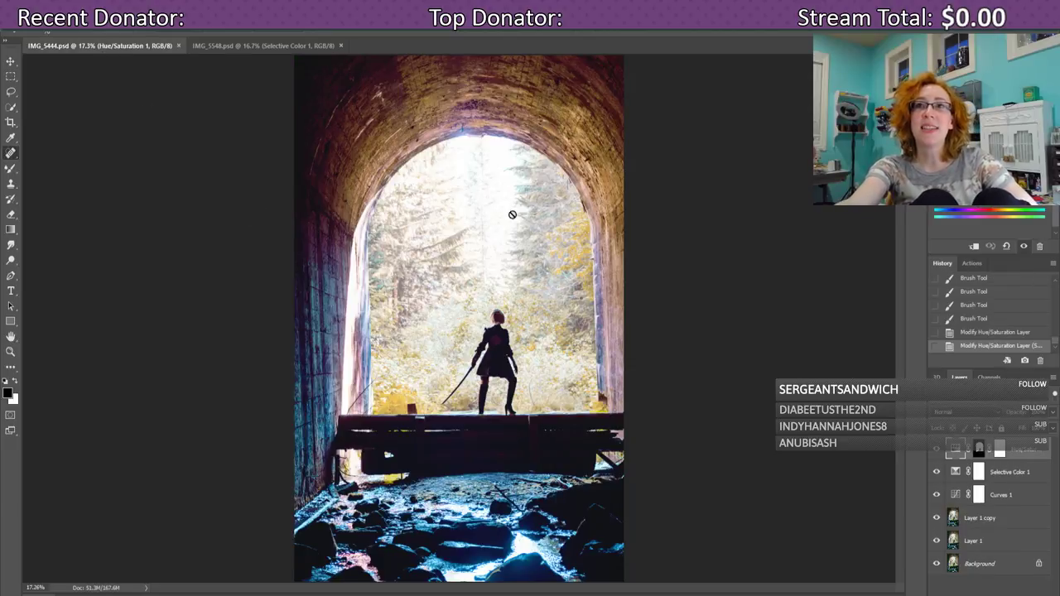
{"action": "left_click", "coordinate": [254, 39]}
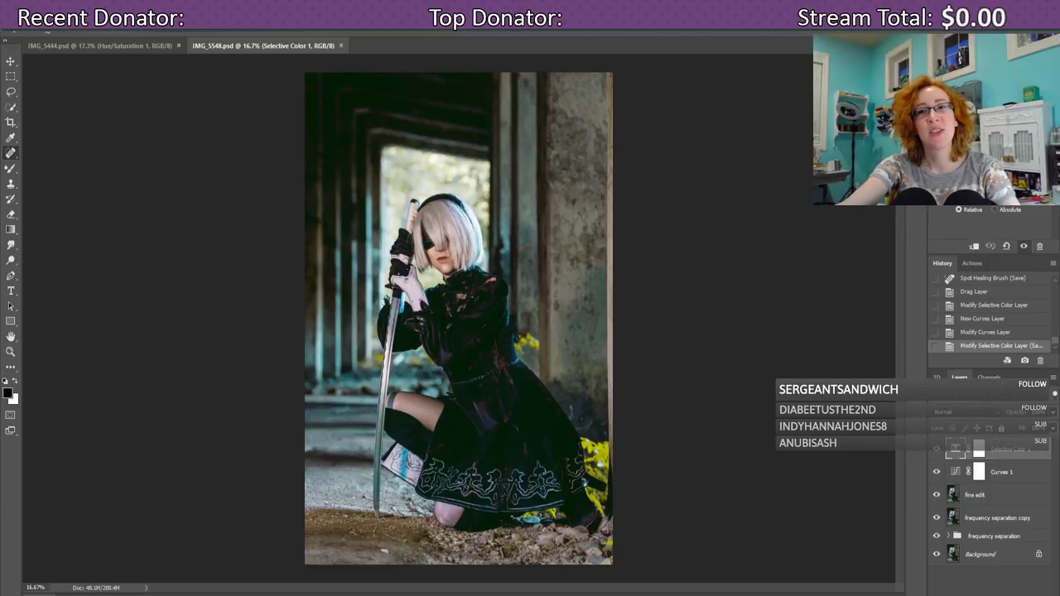
{"action": "left_click", "coordinate": [419, 553]}
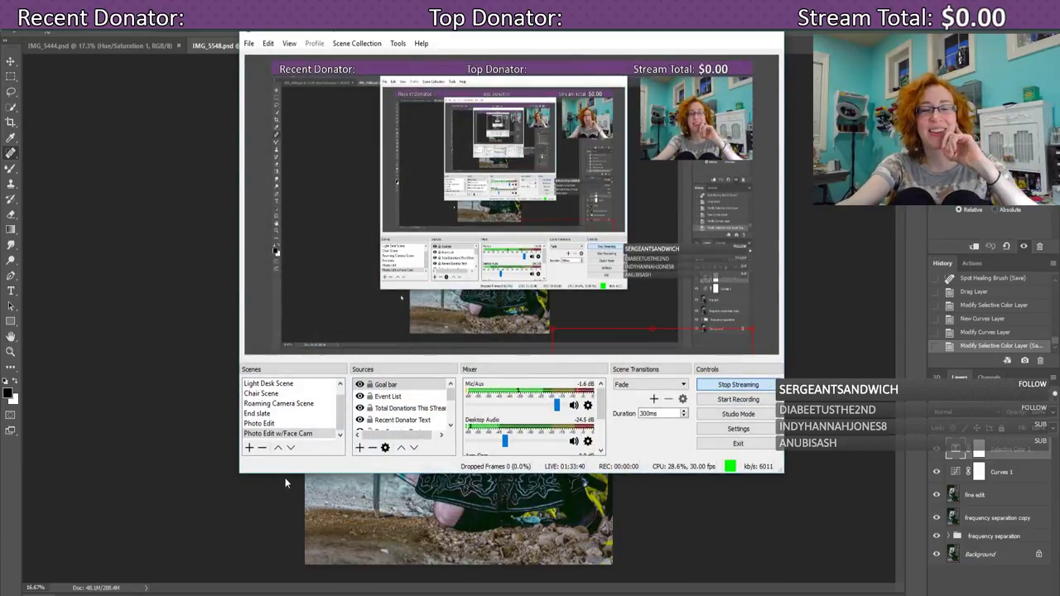
{"action": "left_click", "coordinate": [298, 413]}
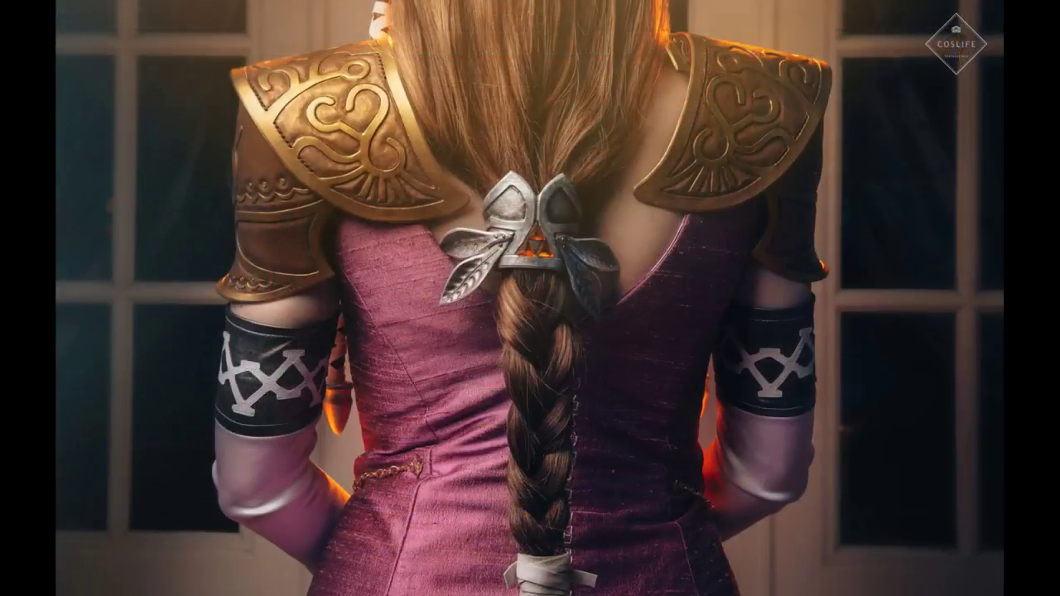